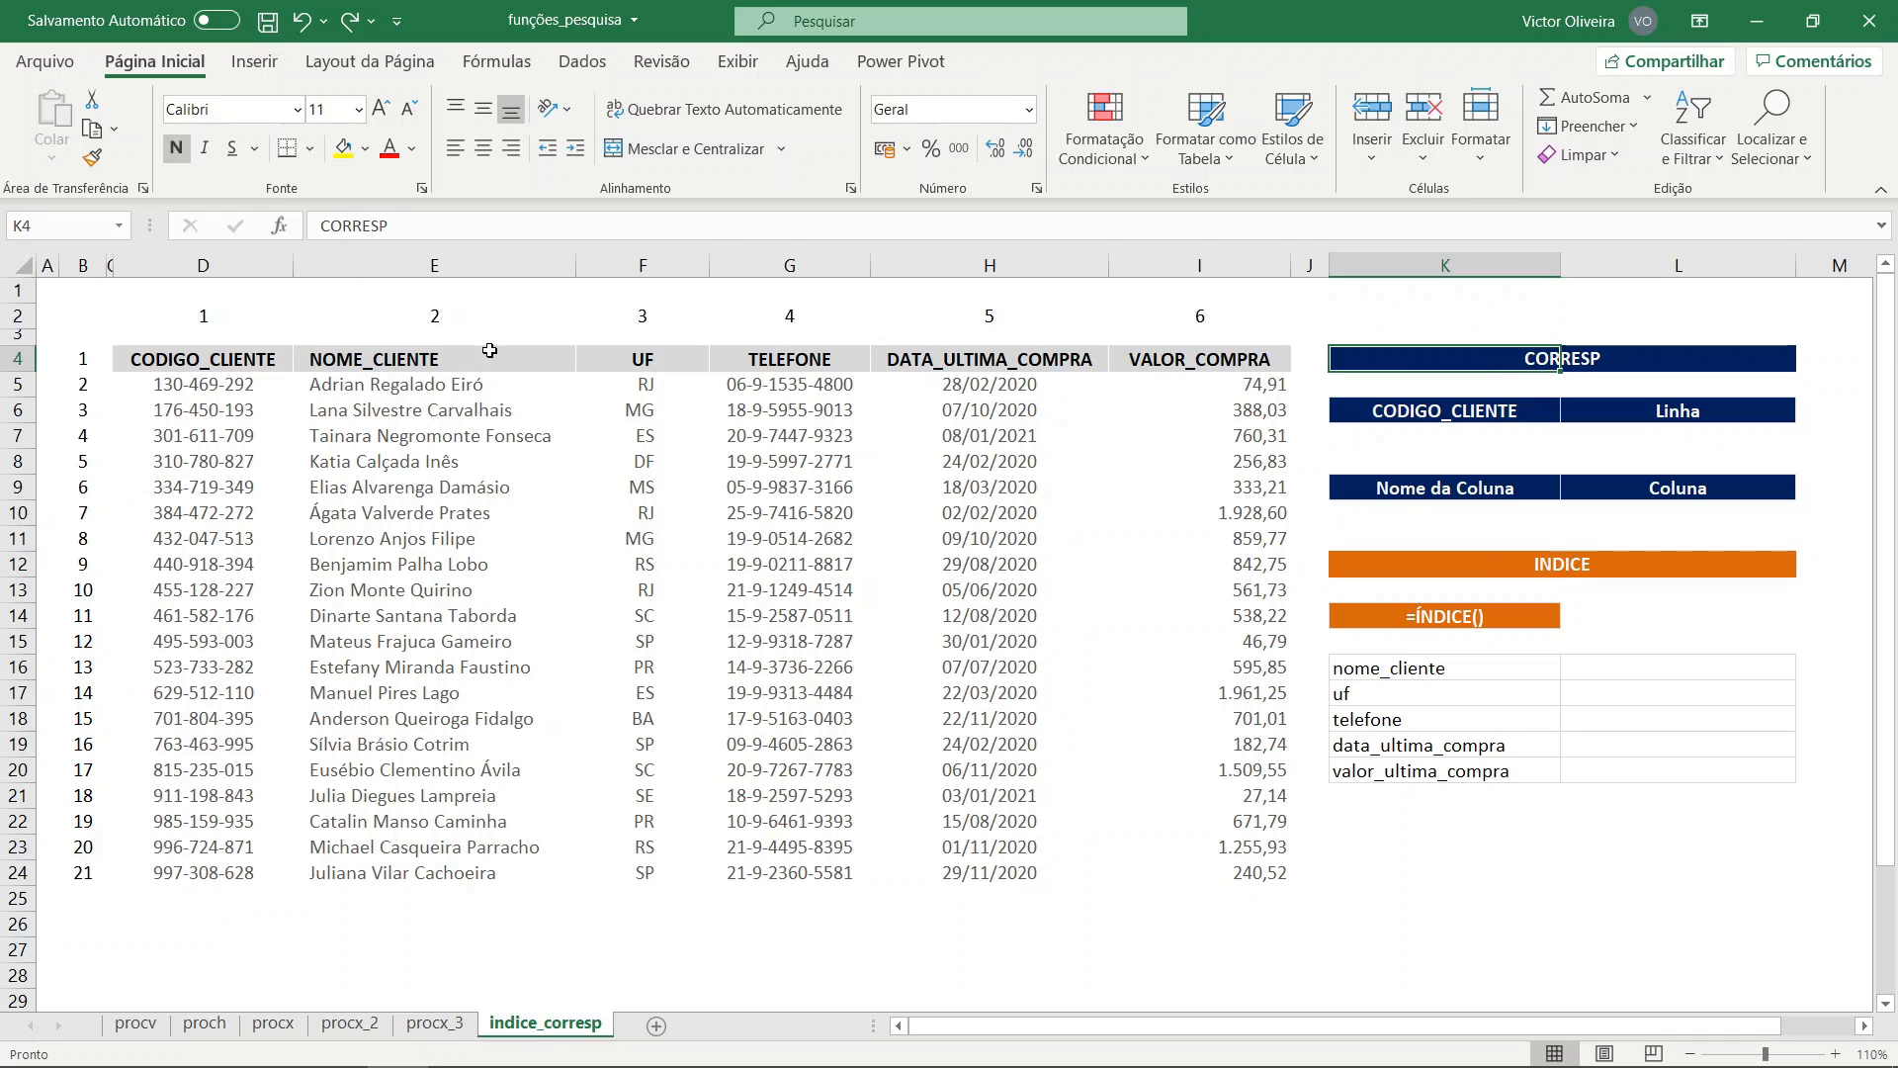
- Enter an existing customer code from the table in cell K7, under the CODIGO_CLIENTE heading of the CORRESP block
drag(237, 366, 1276, 875)
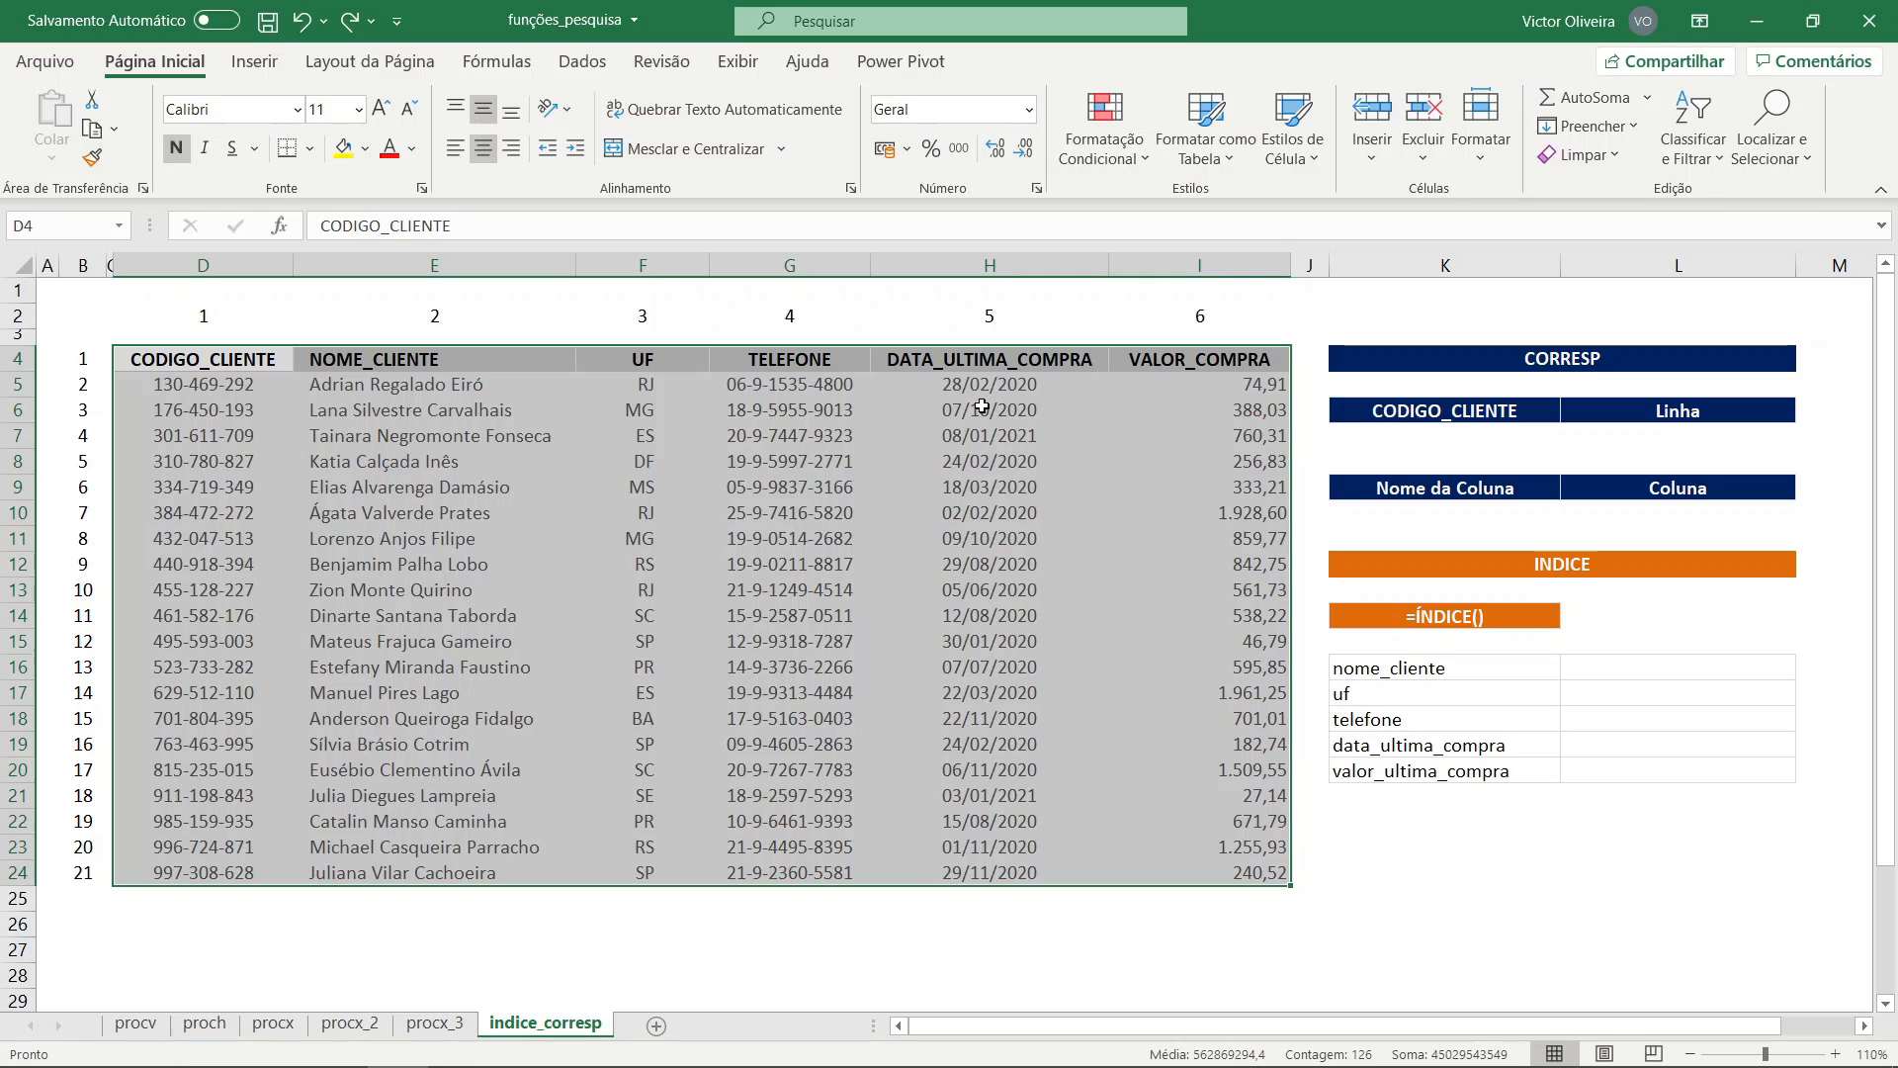
click(1412, 435)
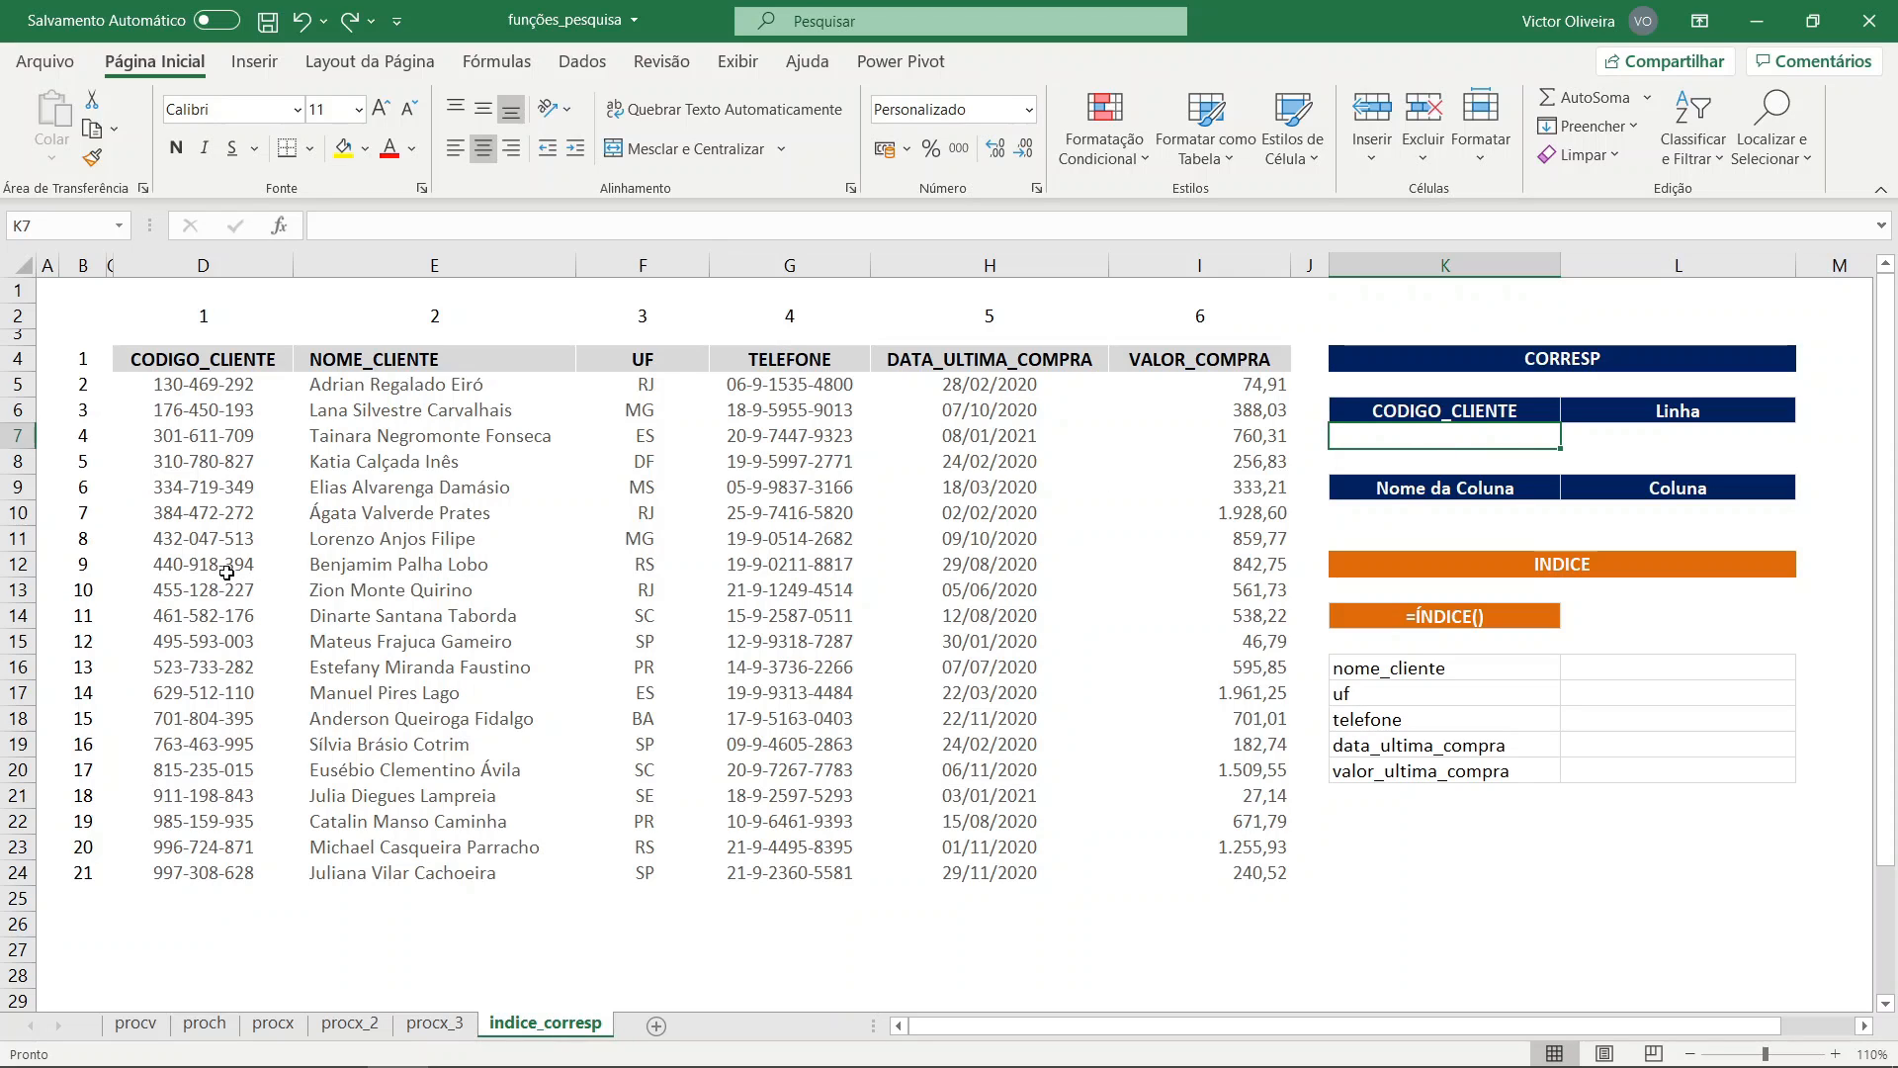
text(432)
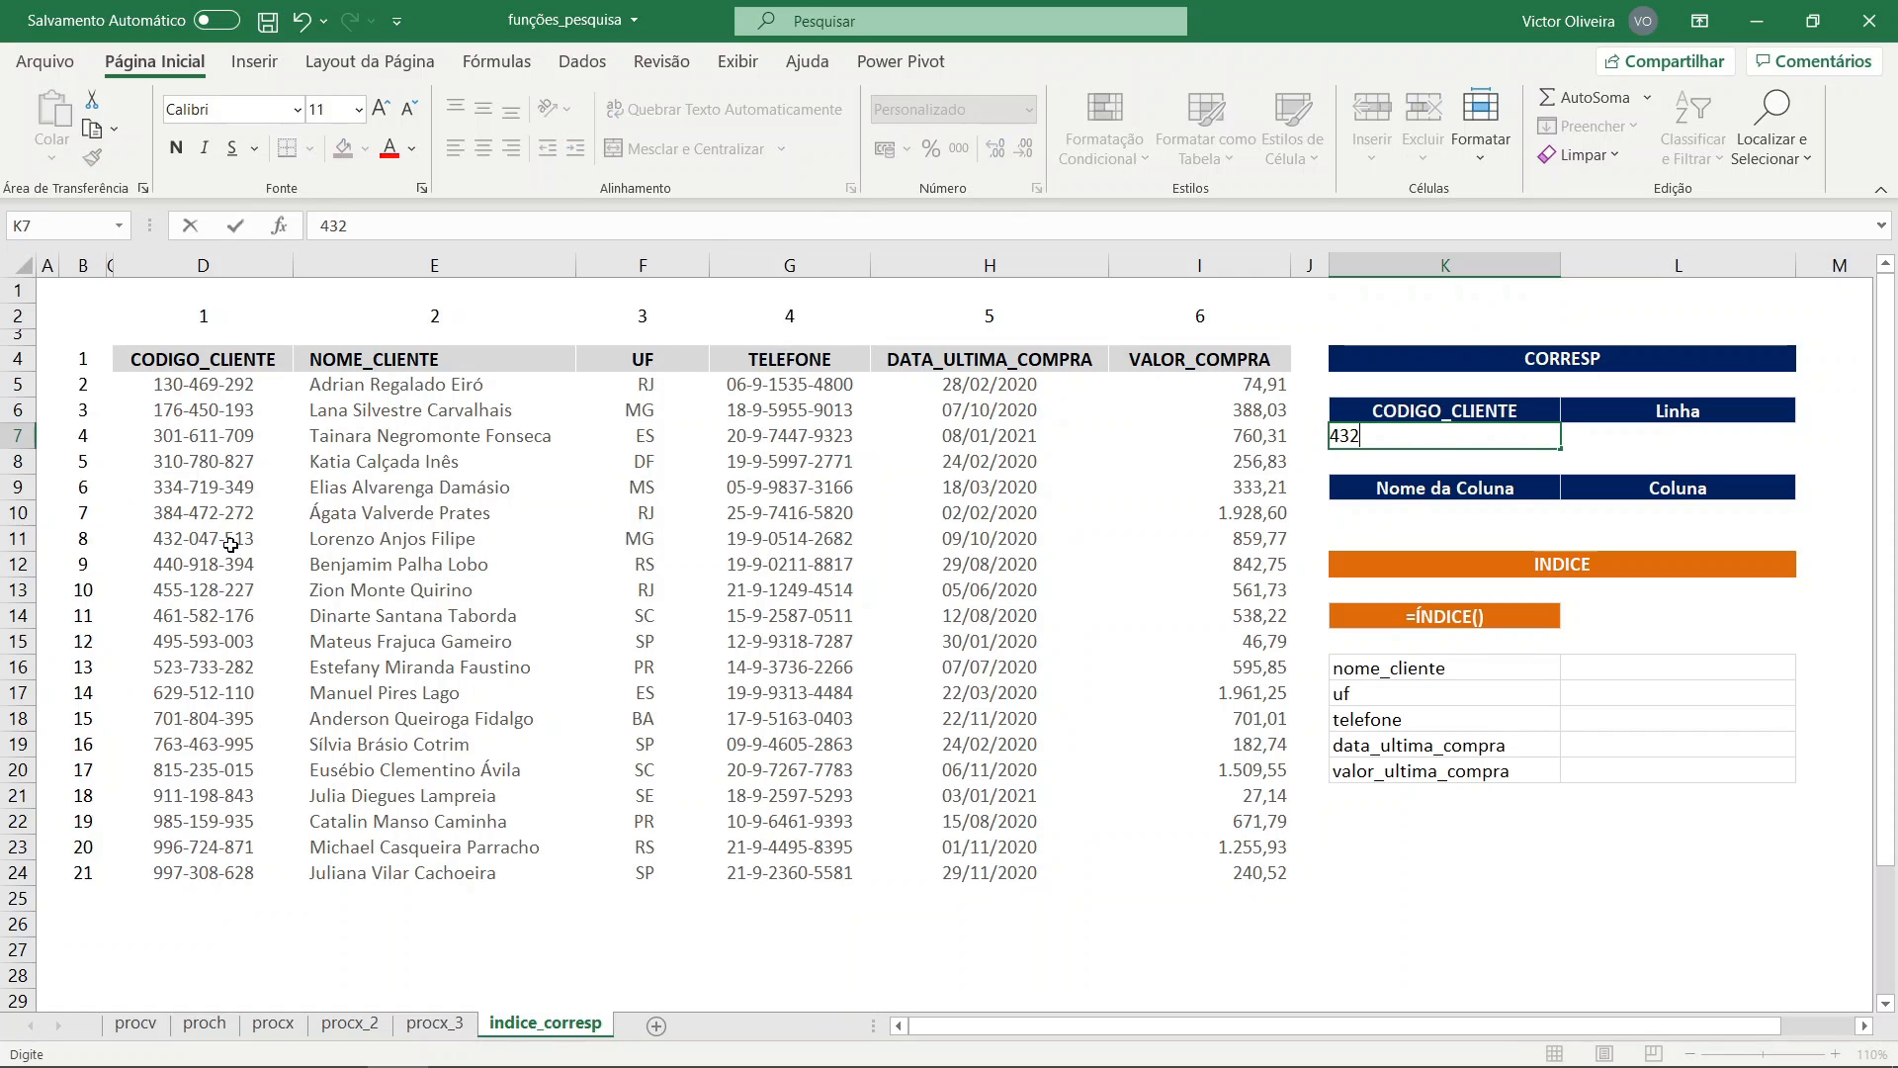
text(-047-513)
key(Return)
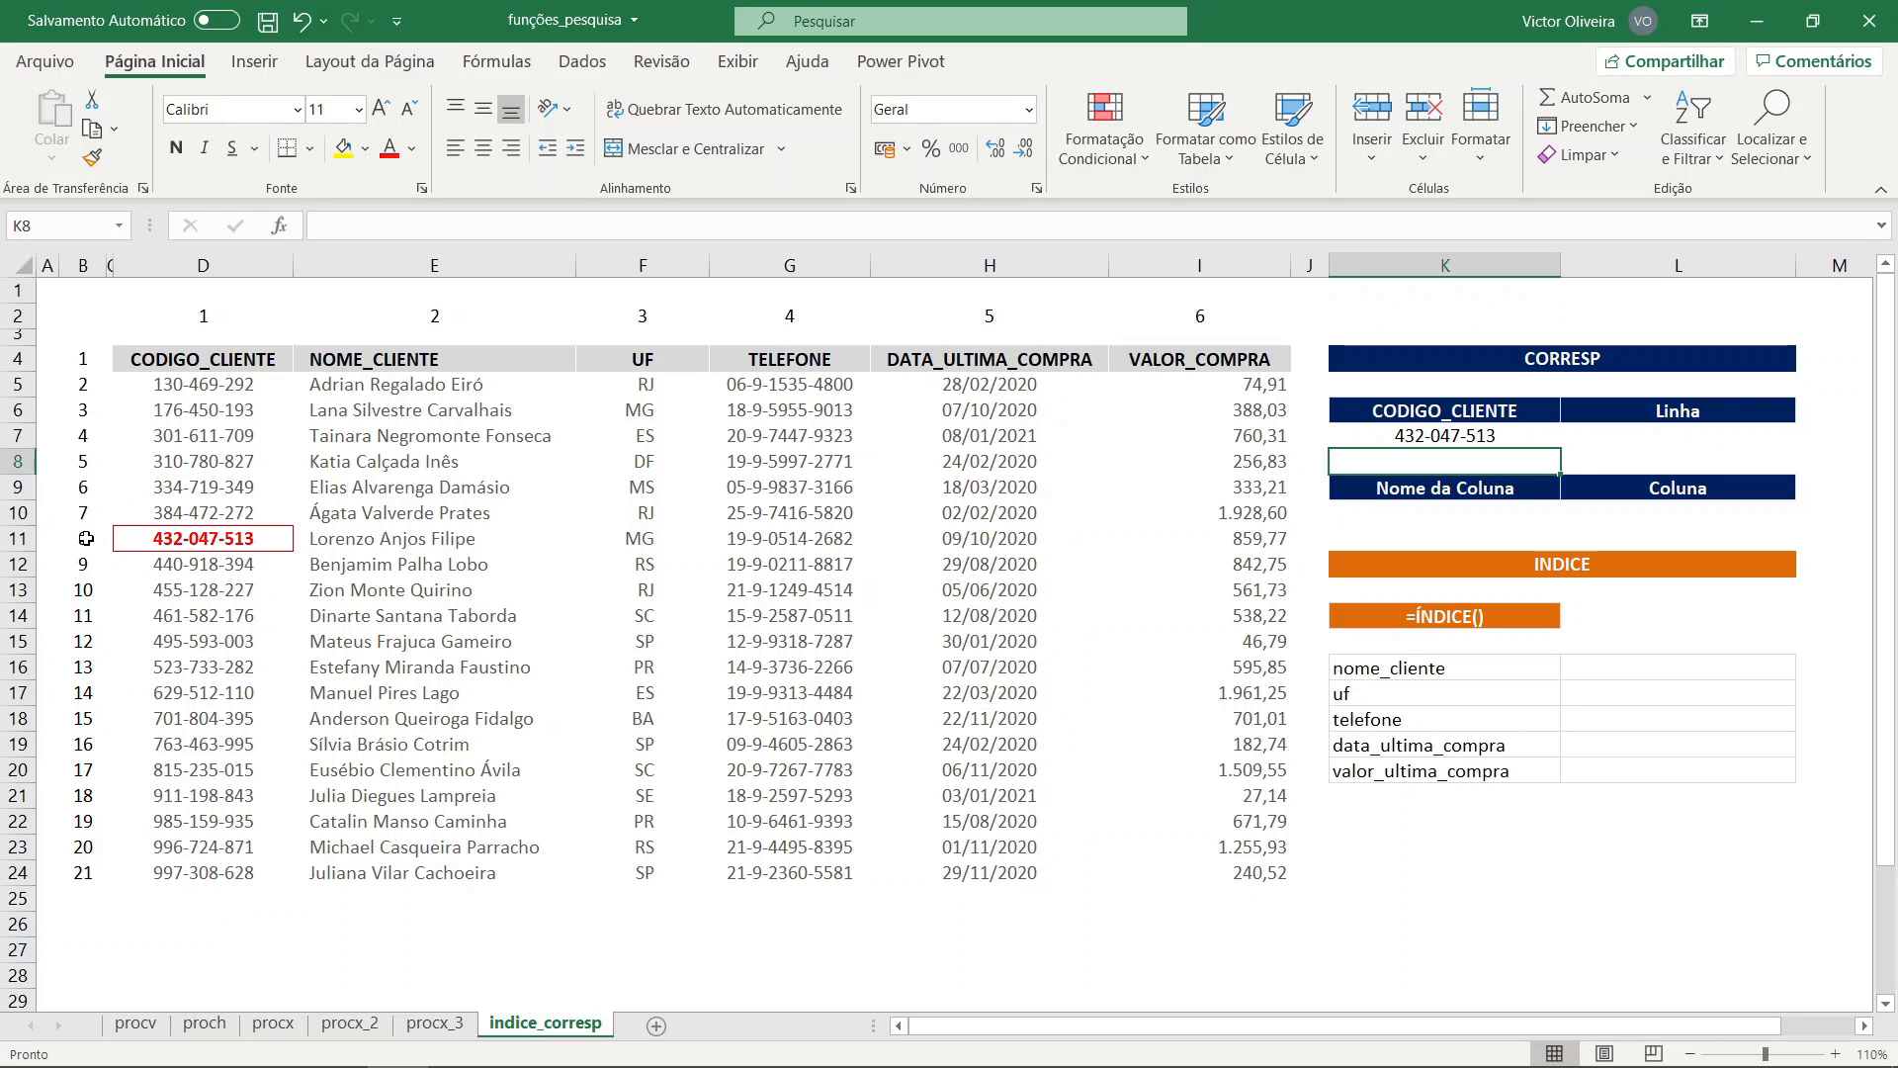
- Enter =CORRESP(K7;D4:D24;0) in L7 under Linha to find the customer code's row position with an exact match
click(1693, 435)
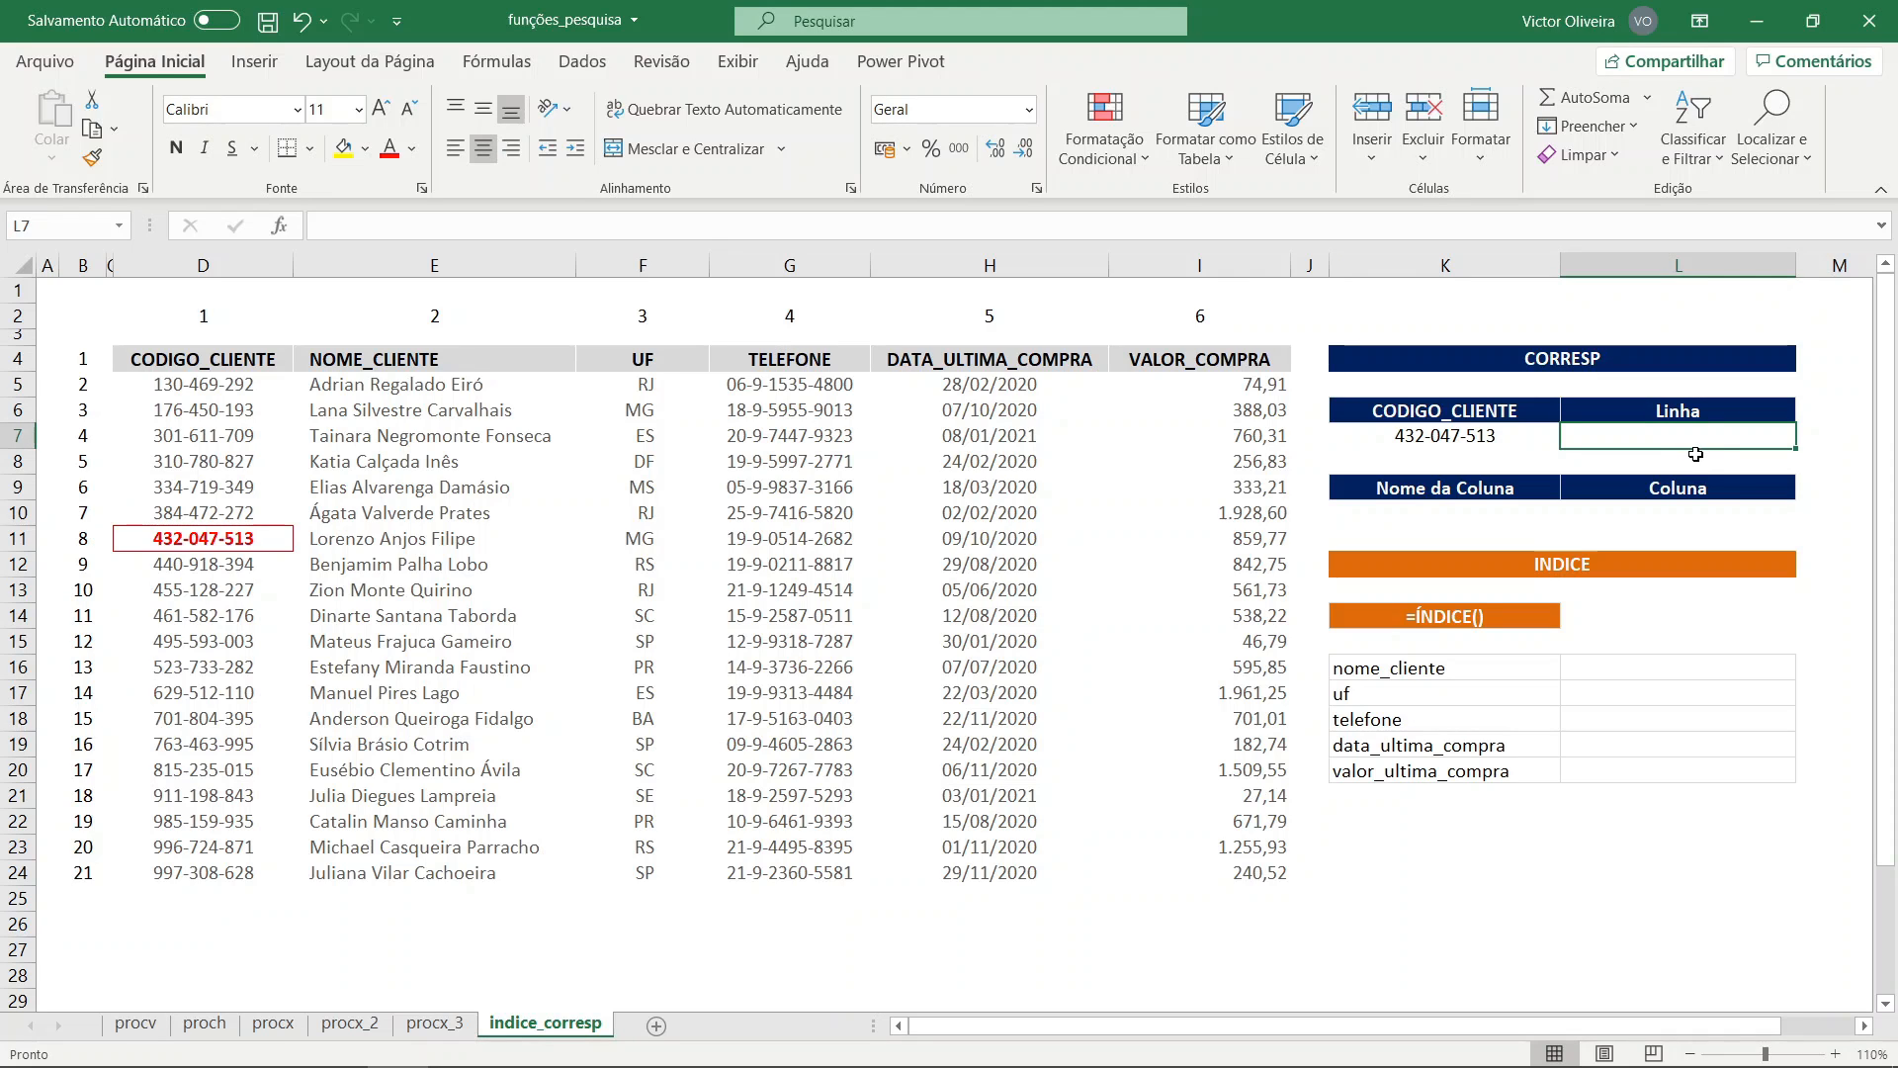
text(=corresp)
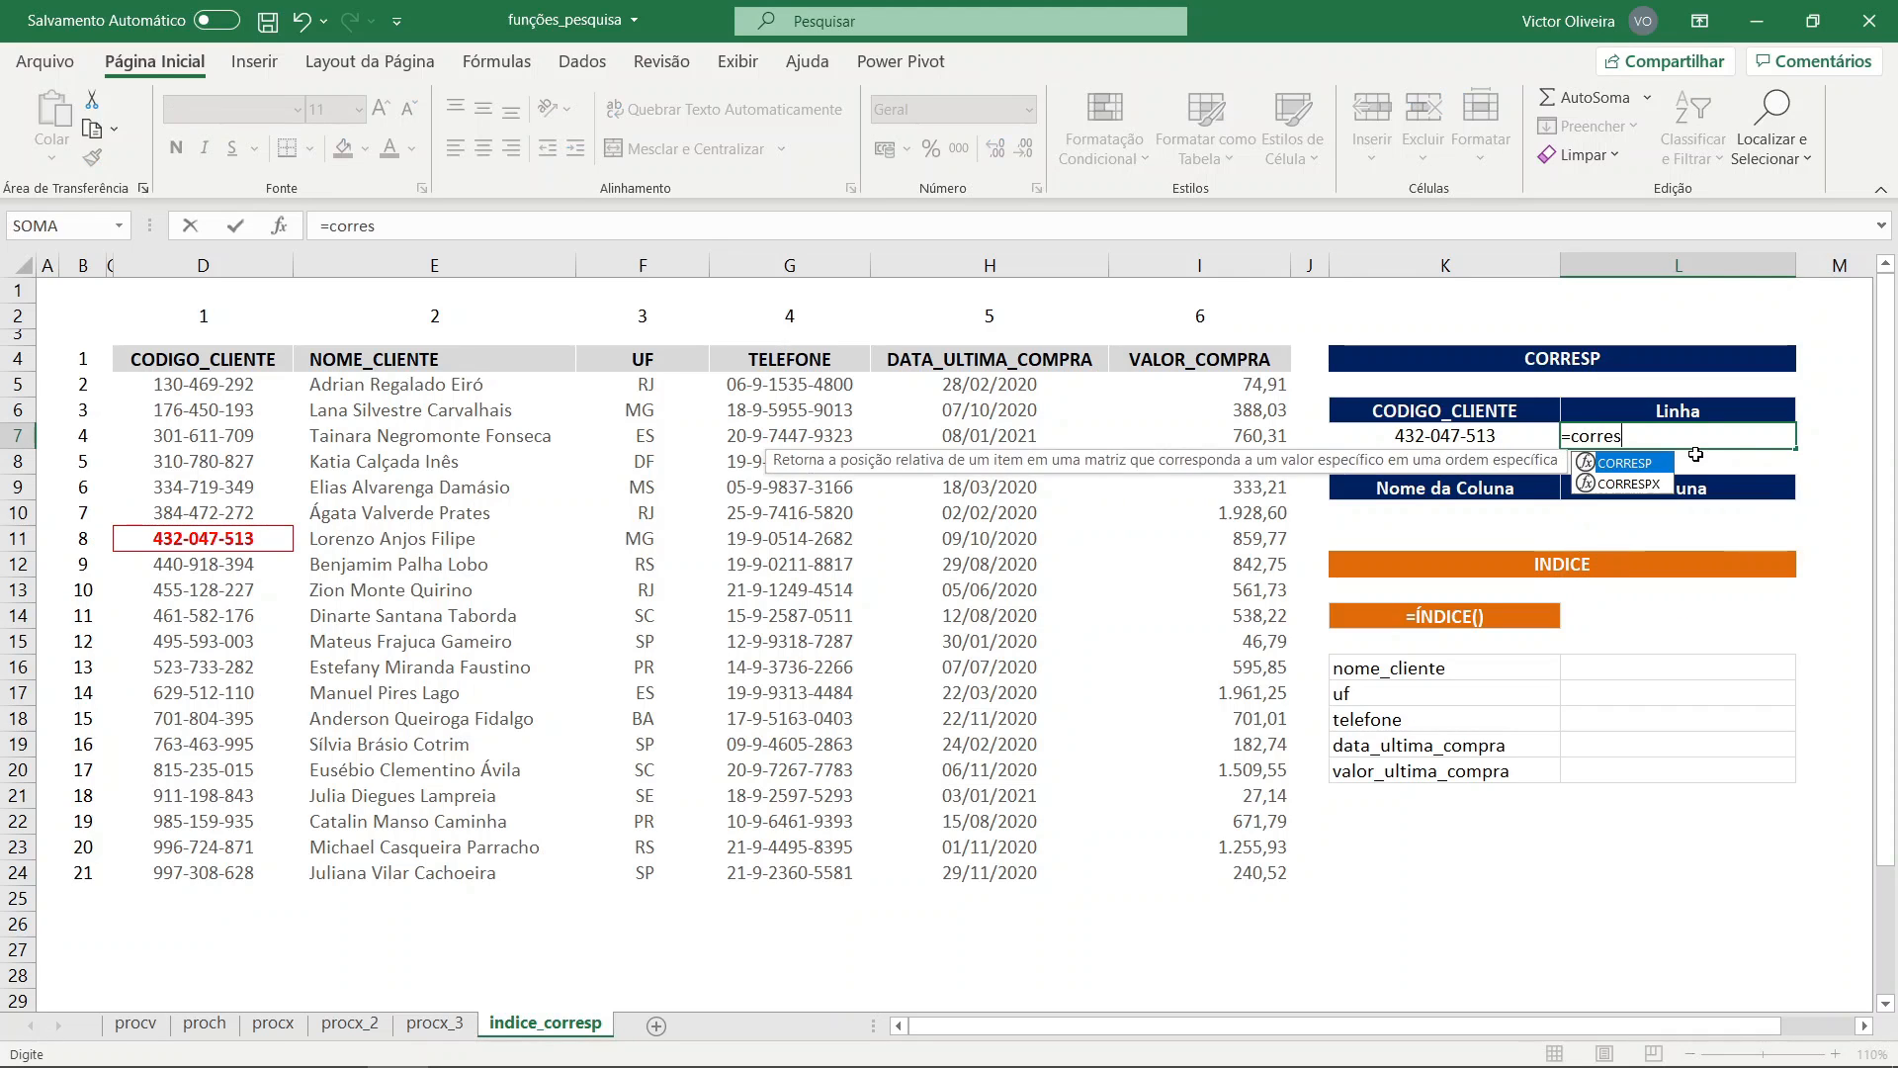
key(Tab)
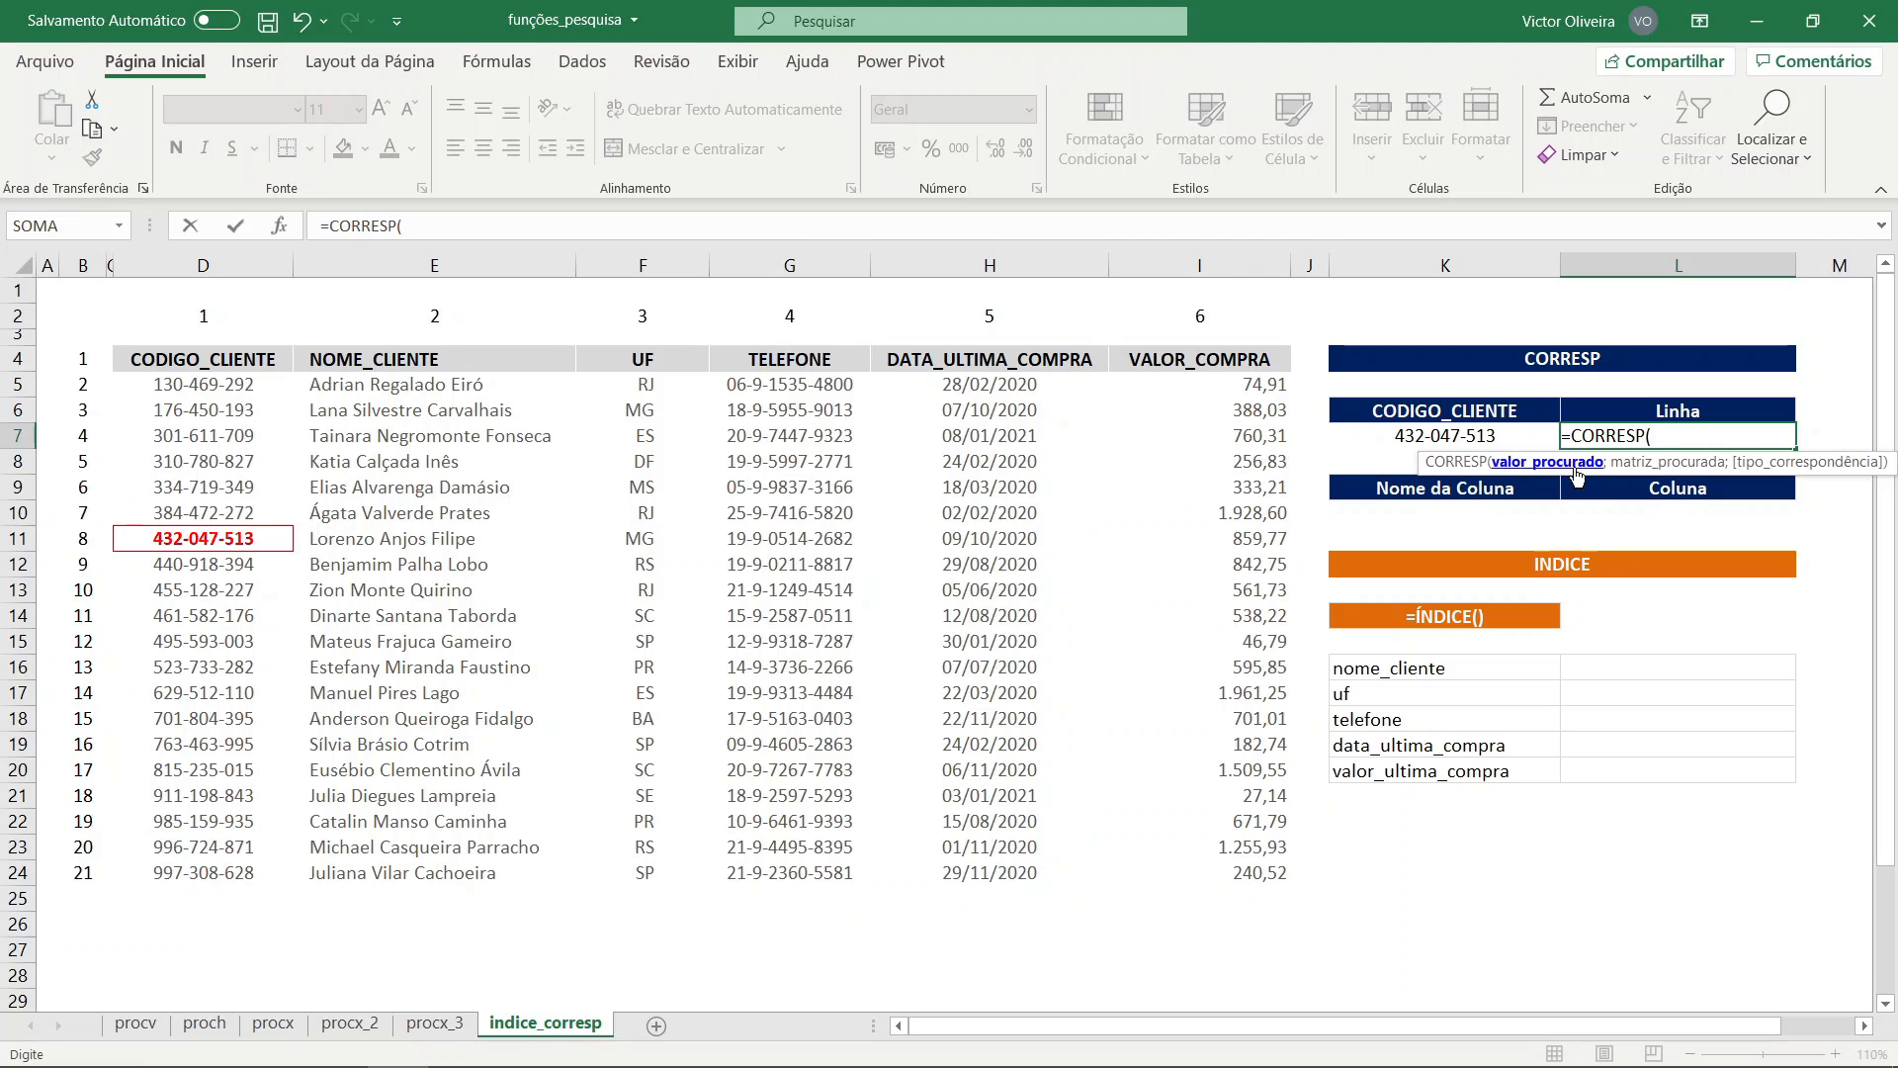
click(1474, 435)
text(;)
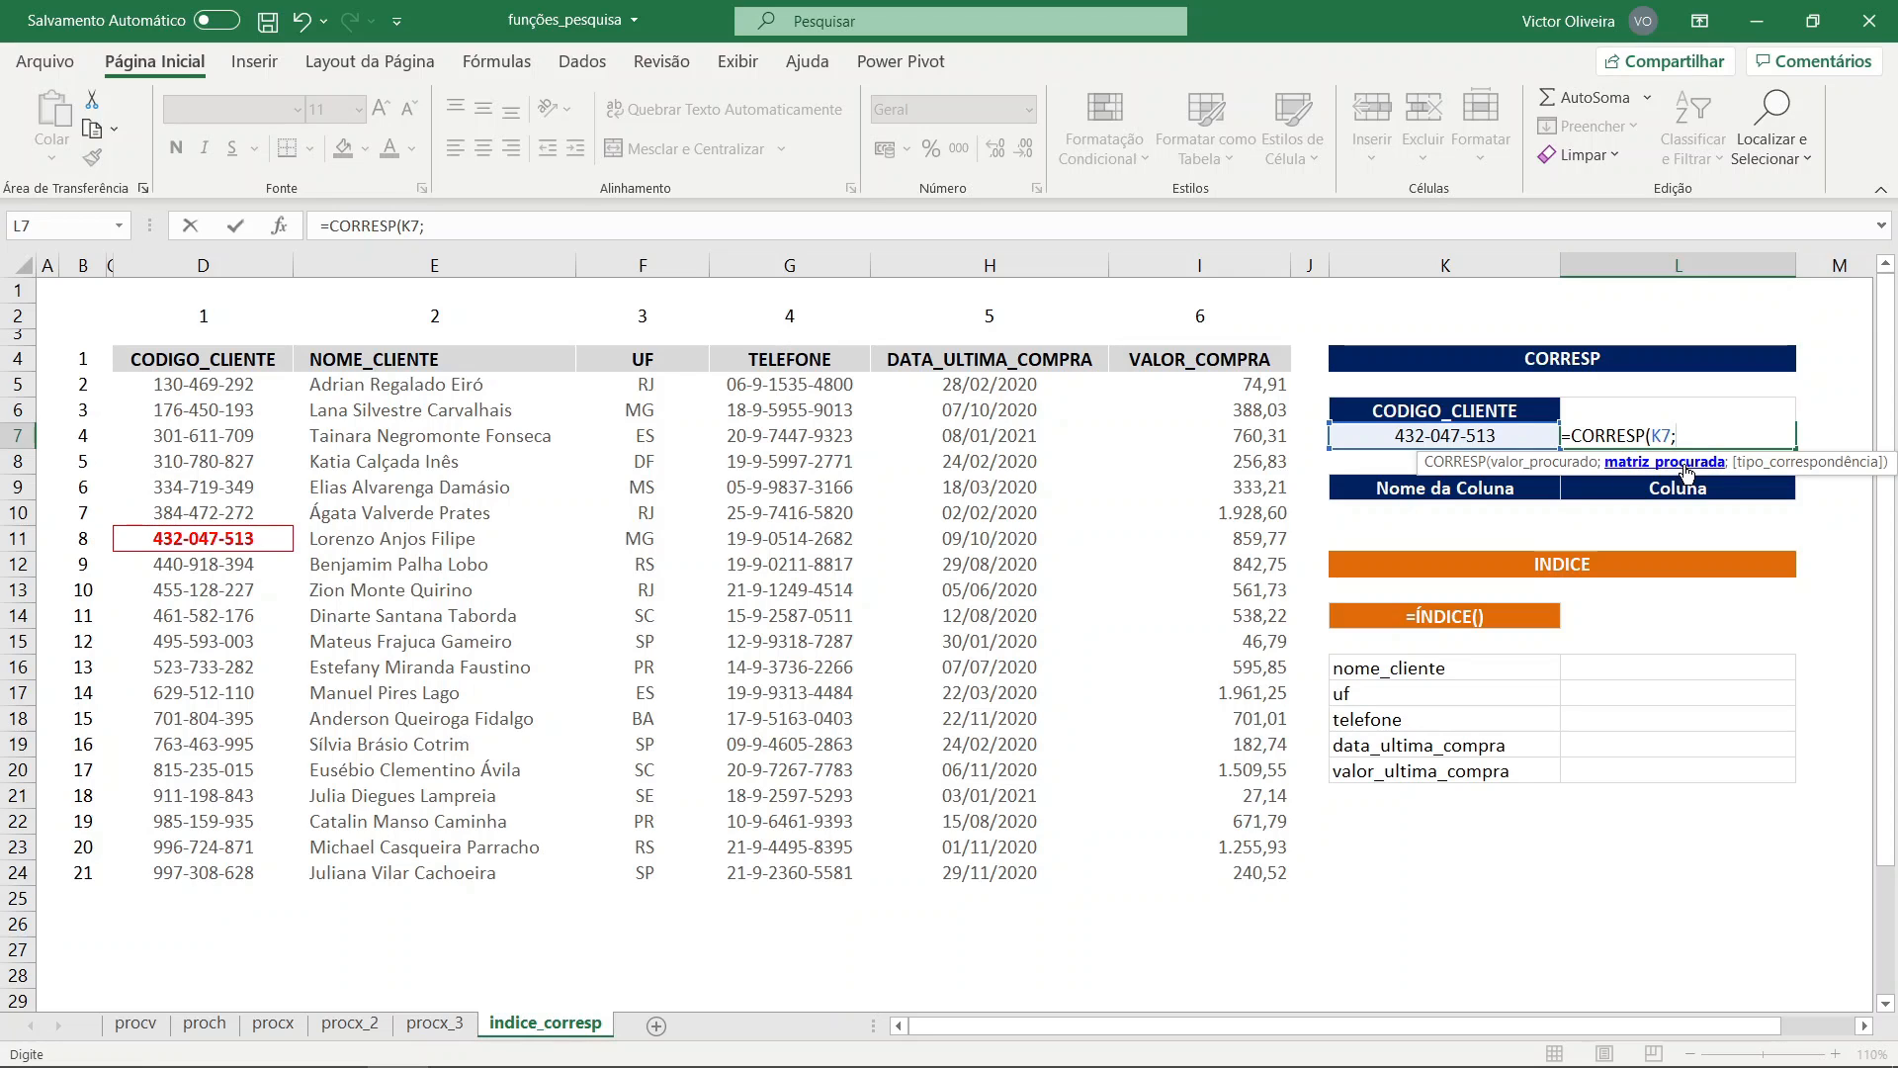
drag(242, 365, 218, 858)
text(;)
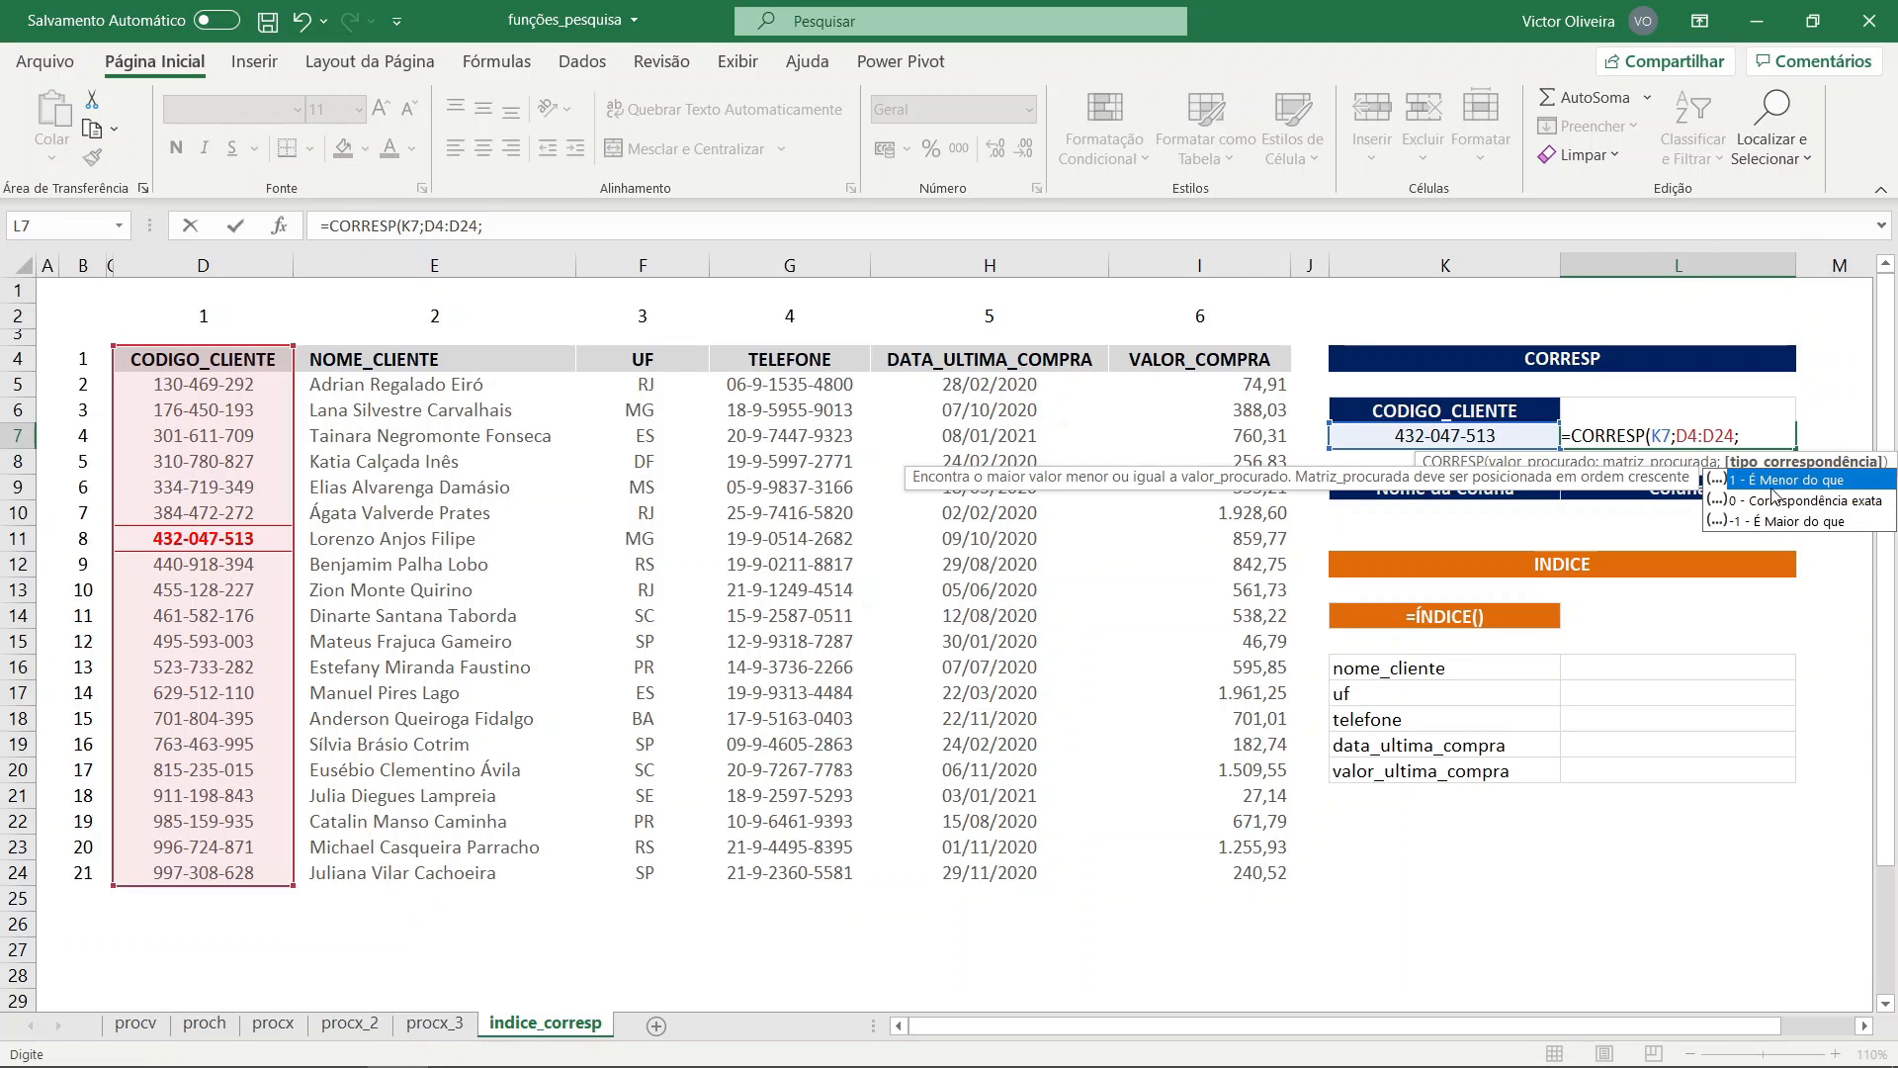
key(Down)
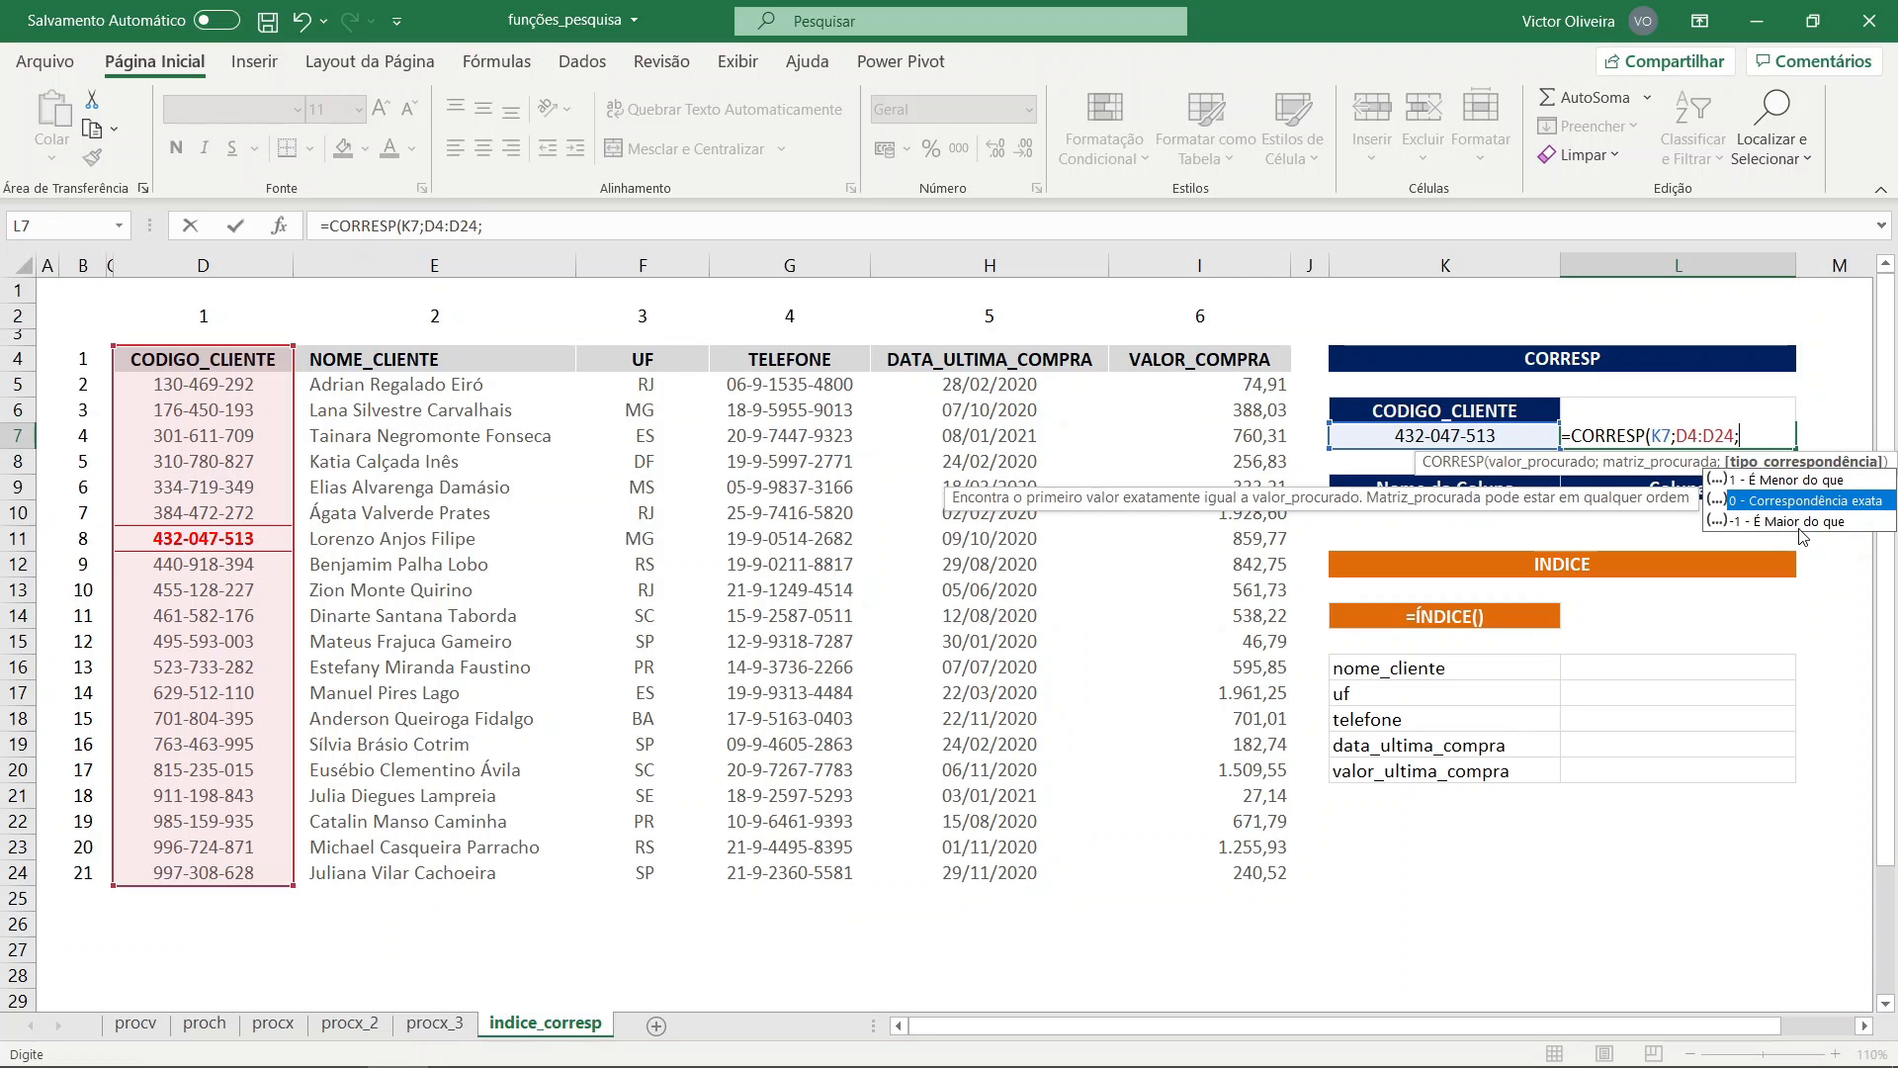
key(Tab)
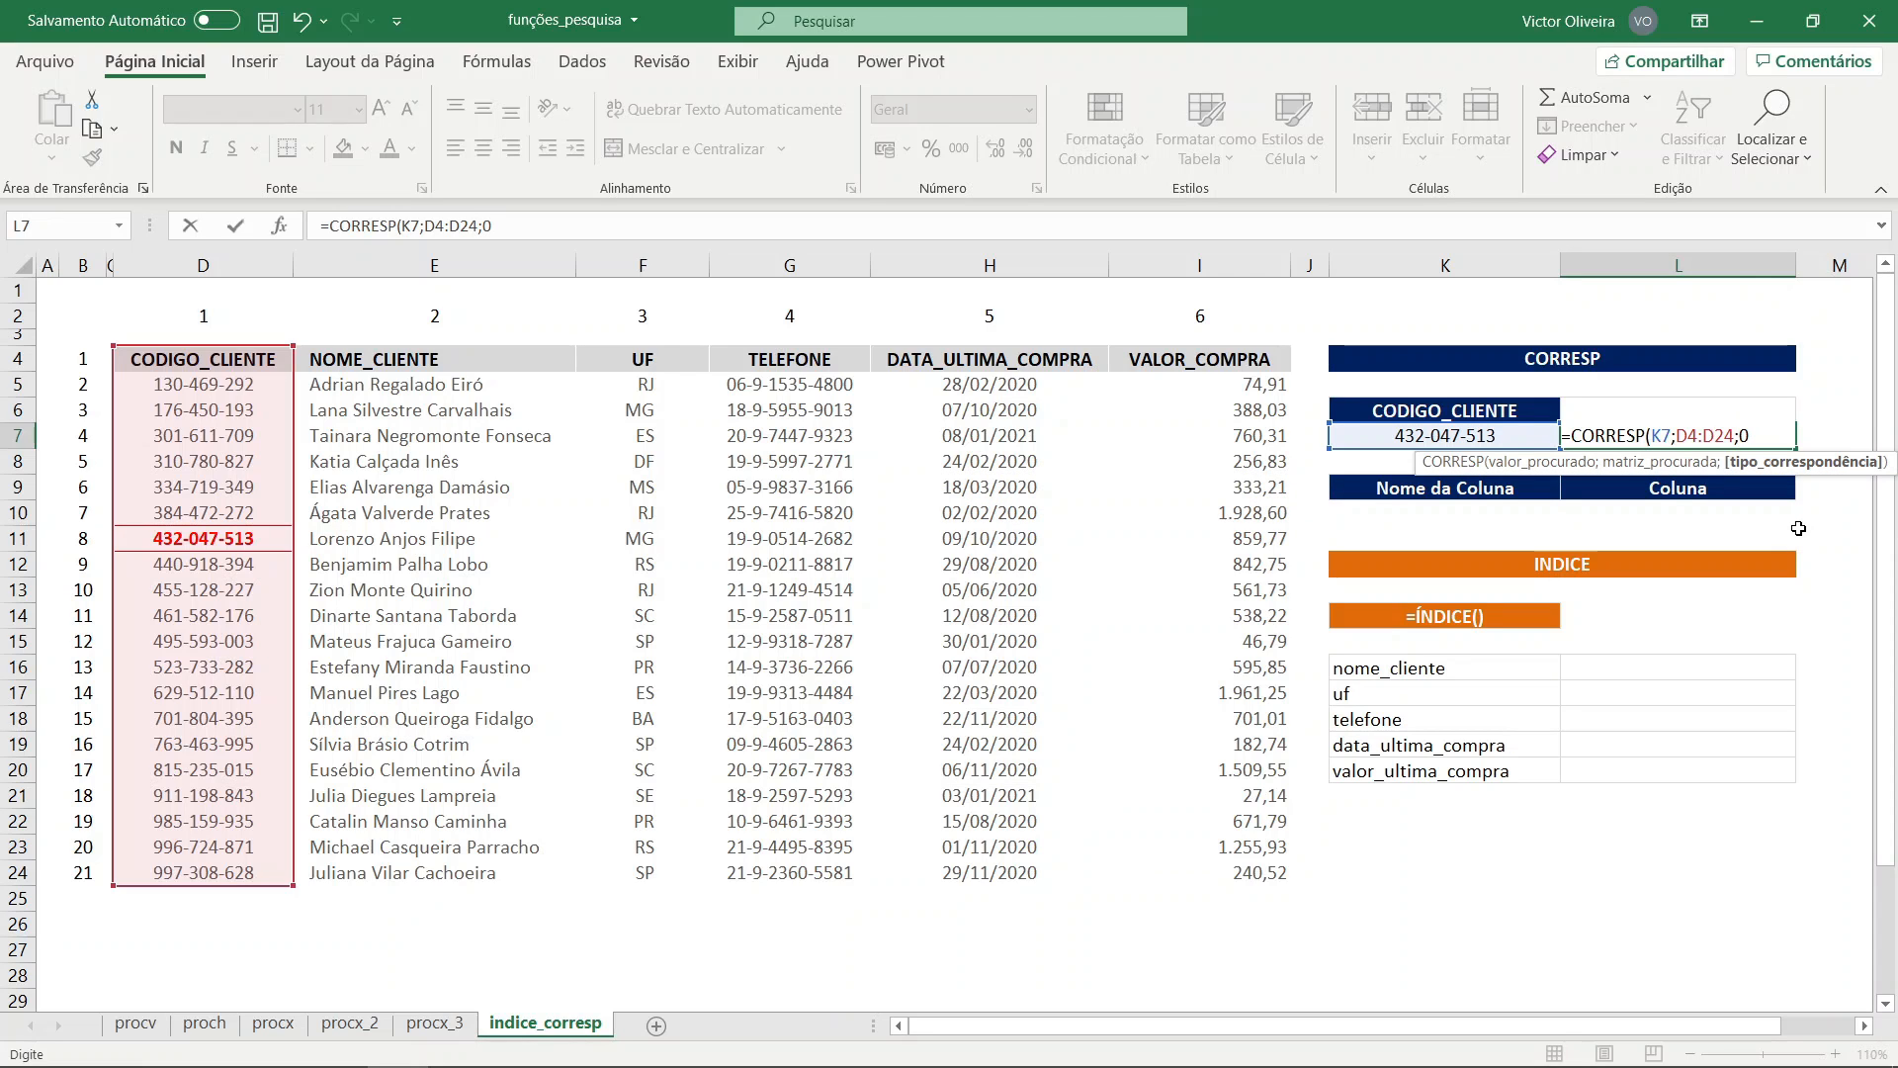
text())
key(Return)
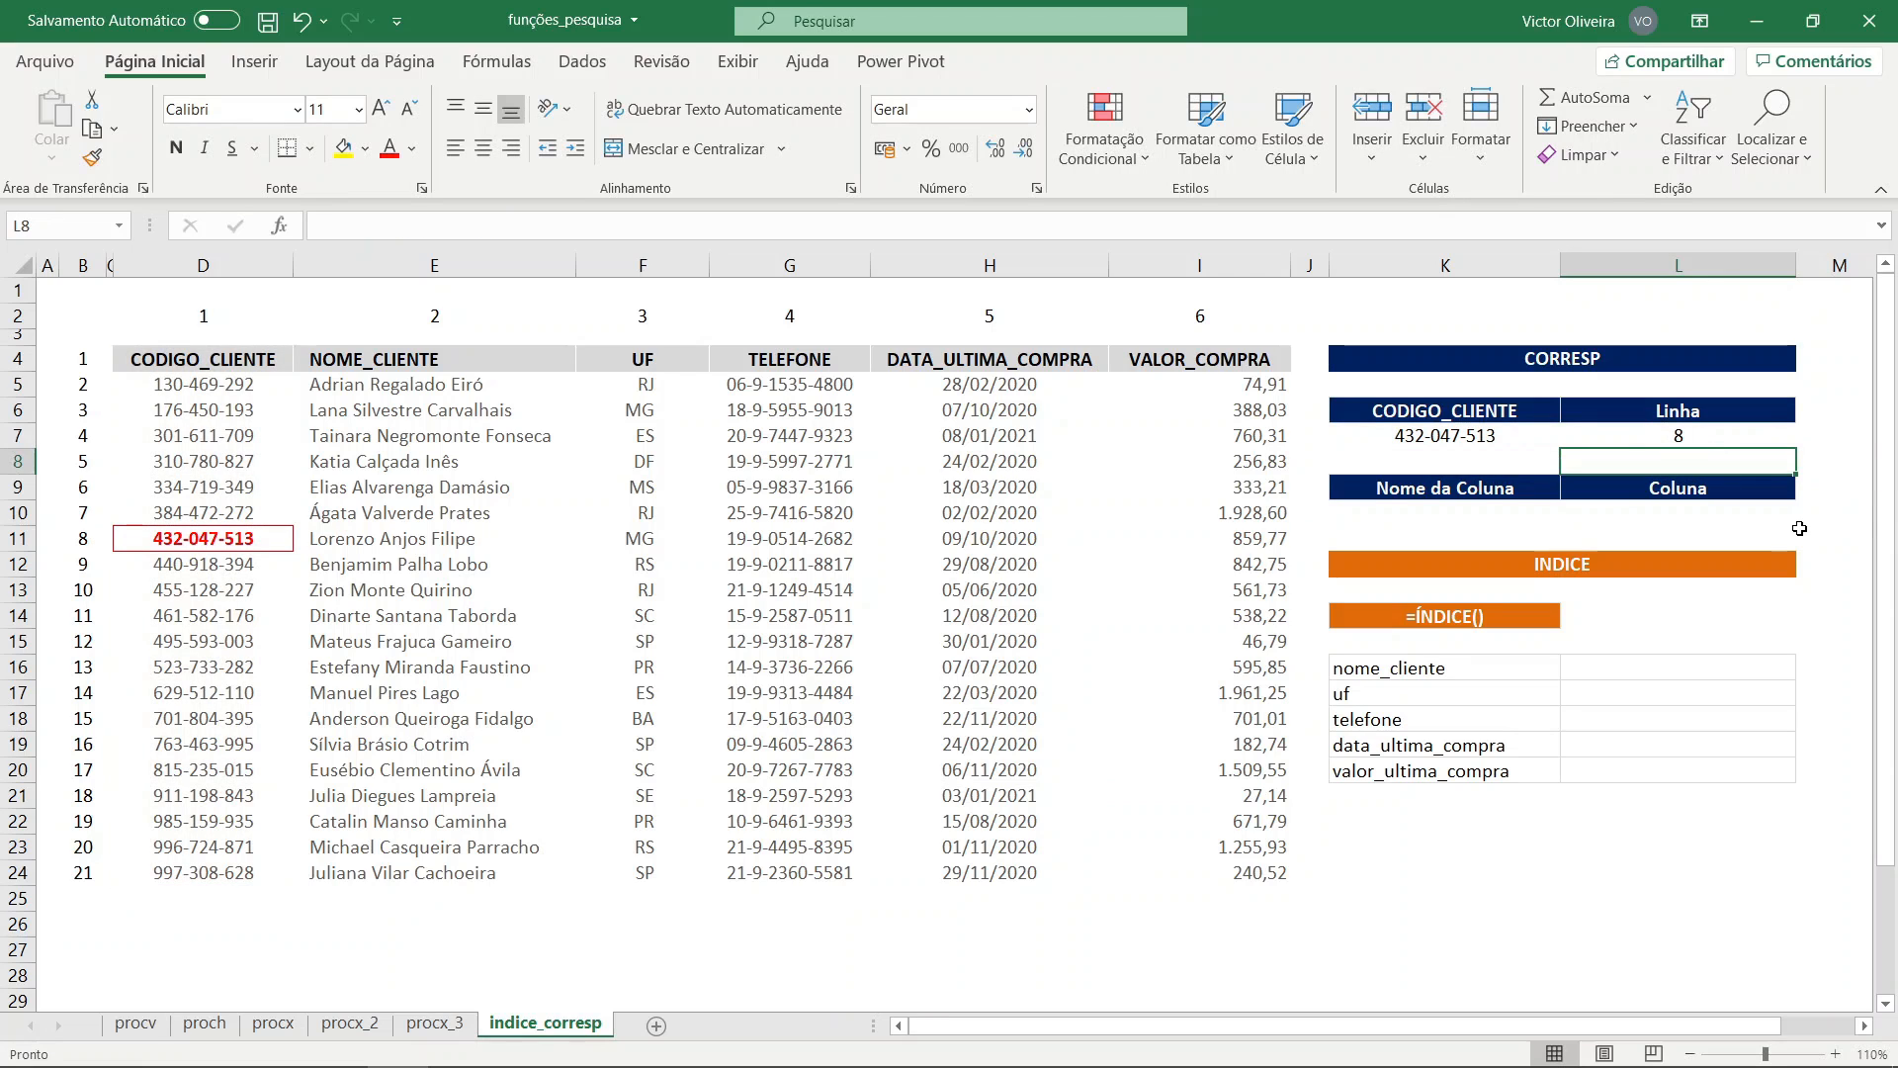
- Try the CORRESP formula in L7 with its lookup range shortened to D9:D24, and undo the change
click(65, 546)
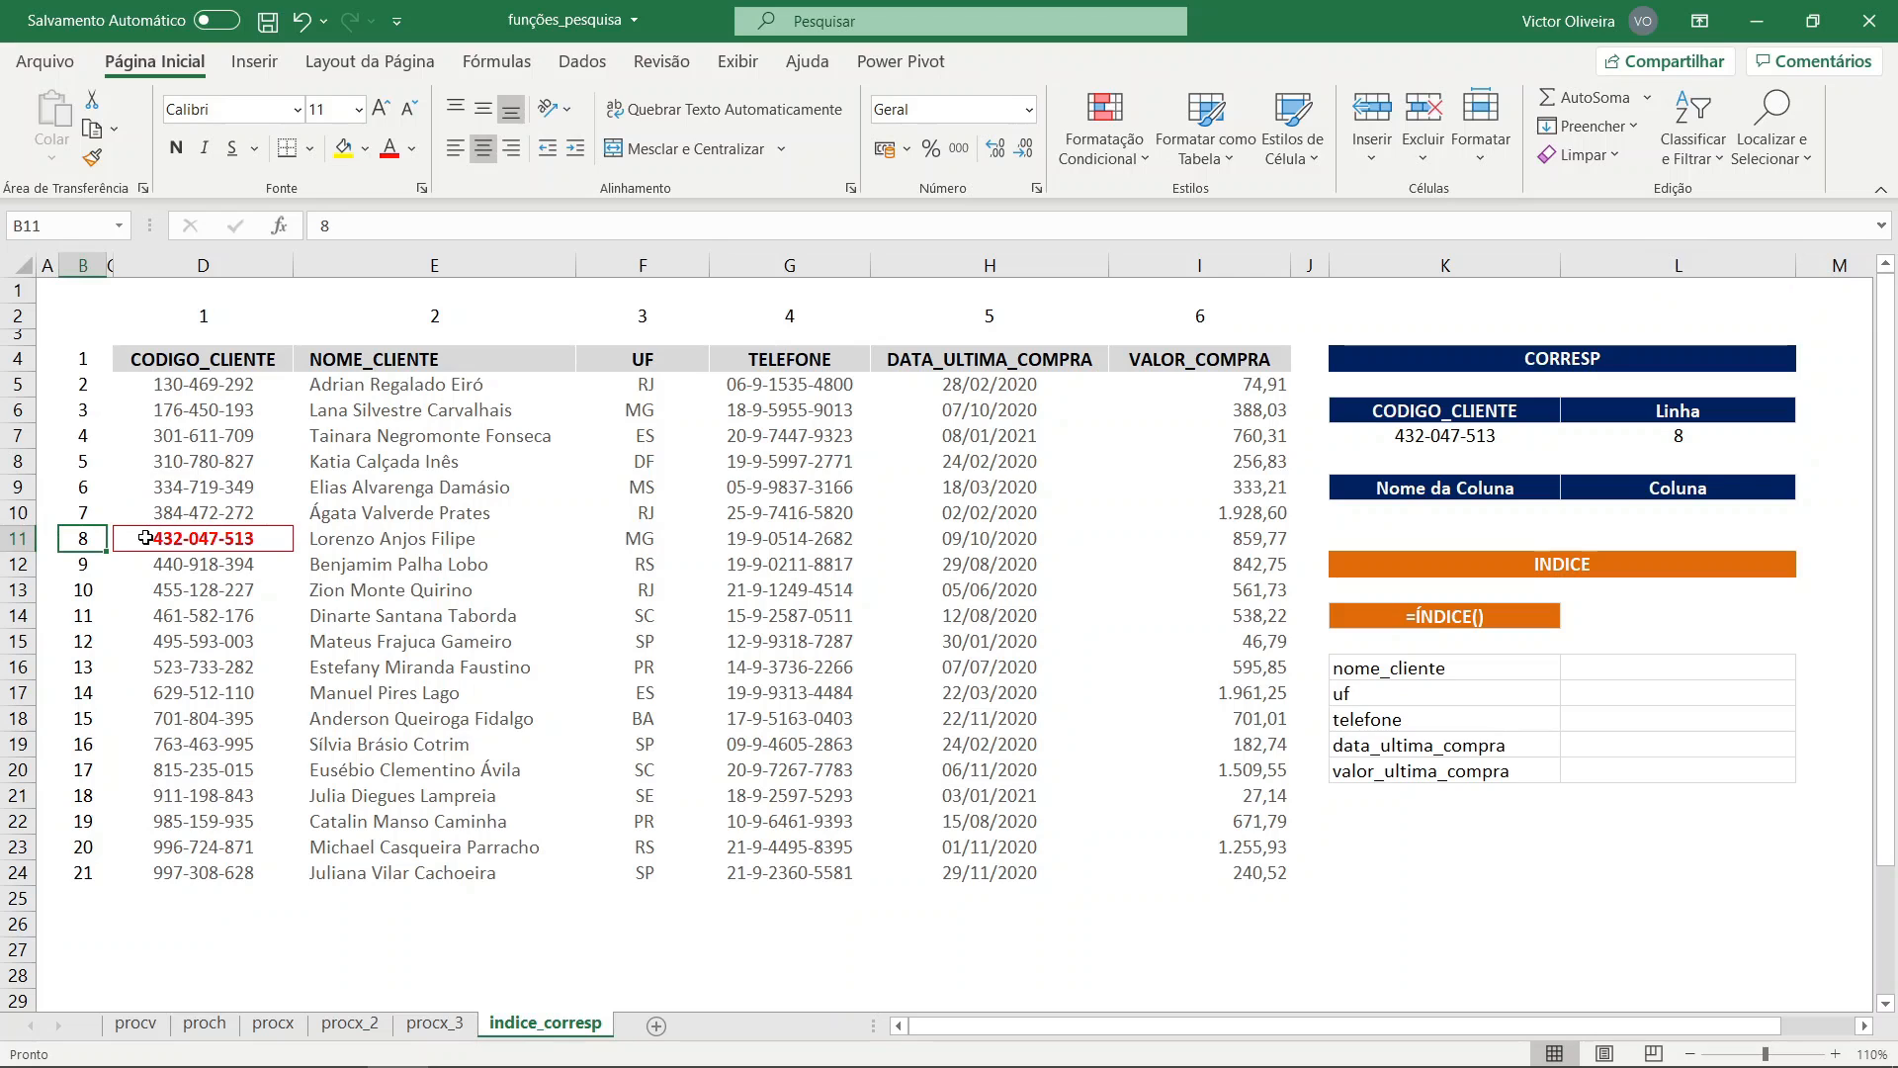
click(1671, 432)
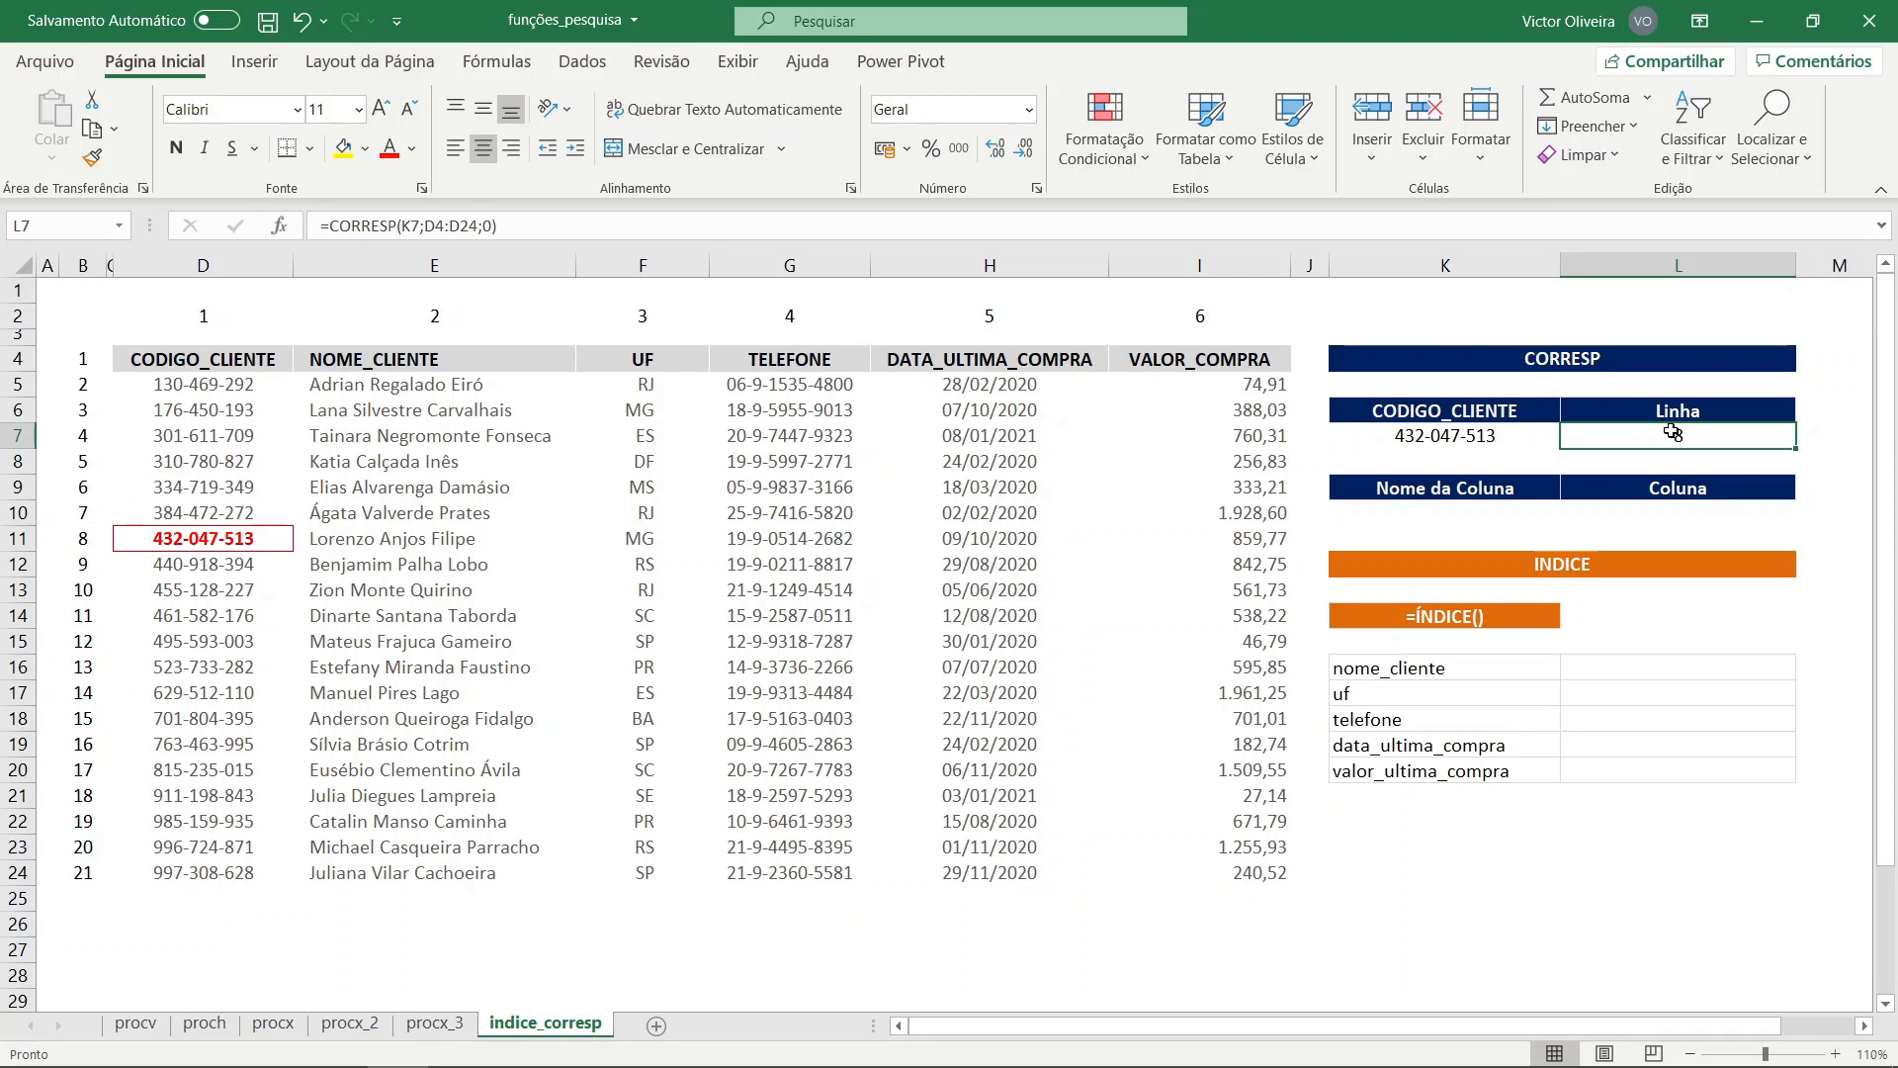
double_click(1754, 435)
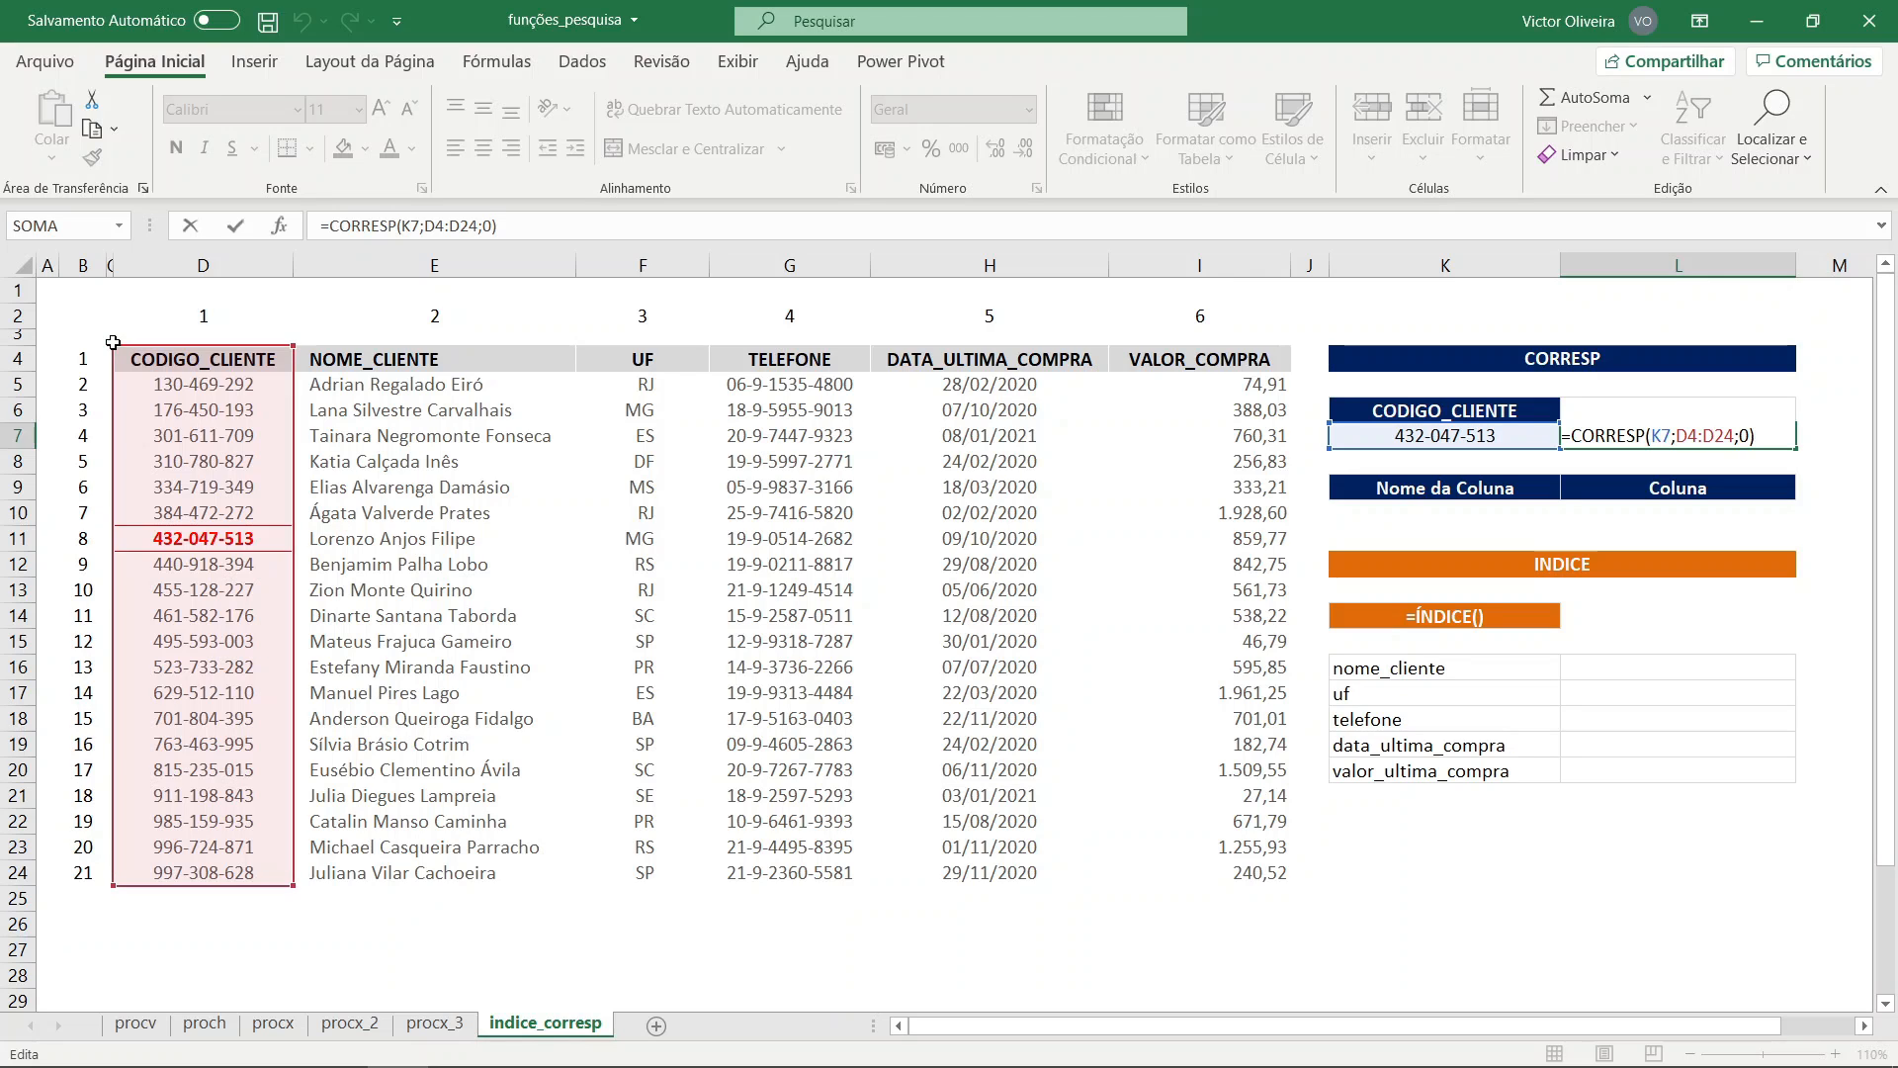
drag(112, 344, 131, 482)
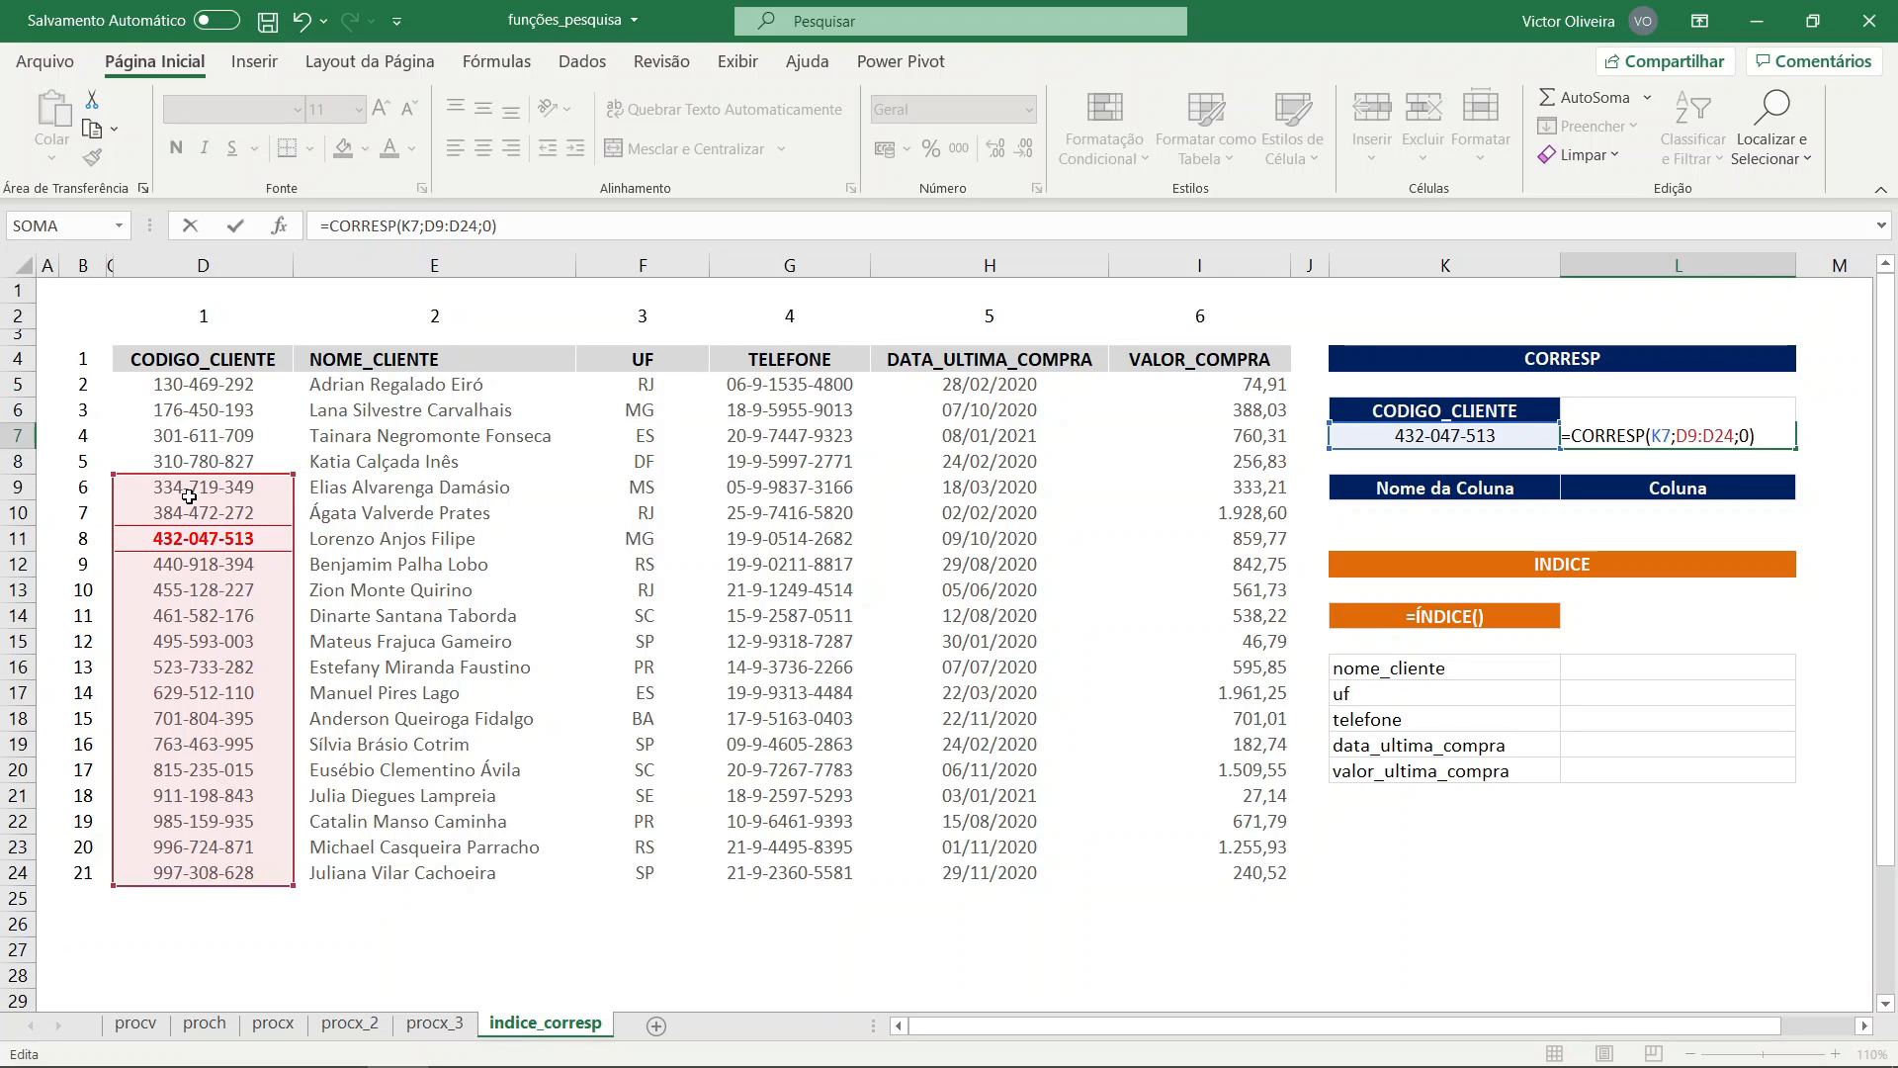
key(Return)
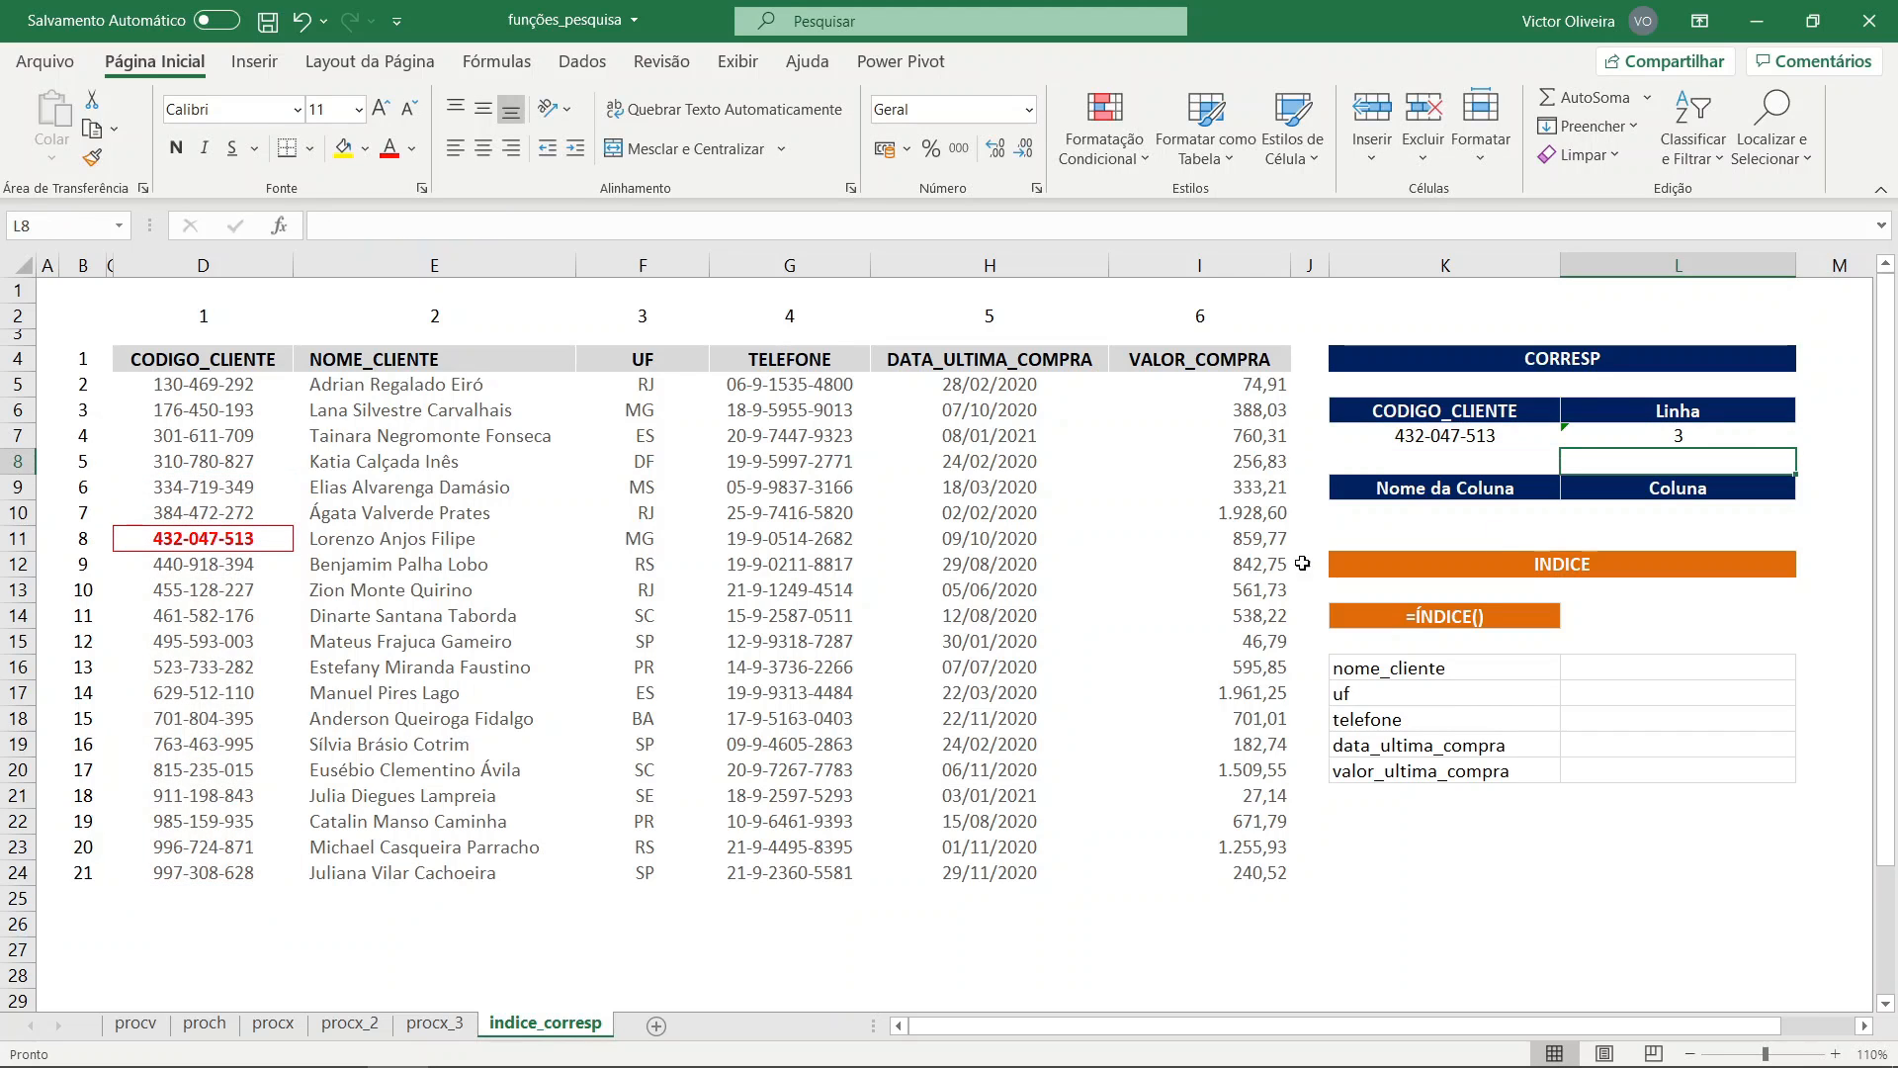
click(1765, 427)
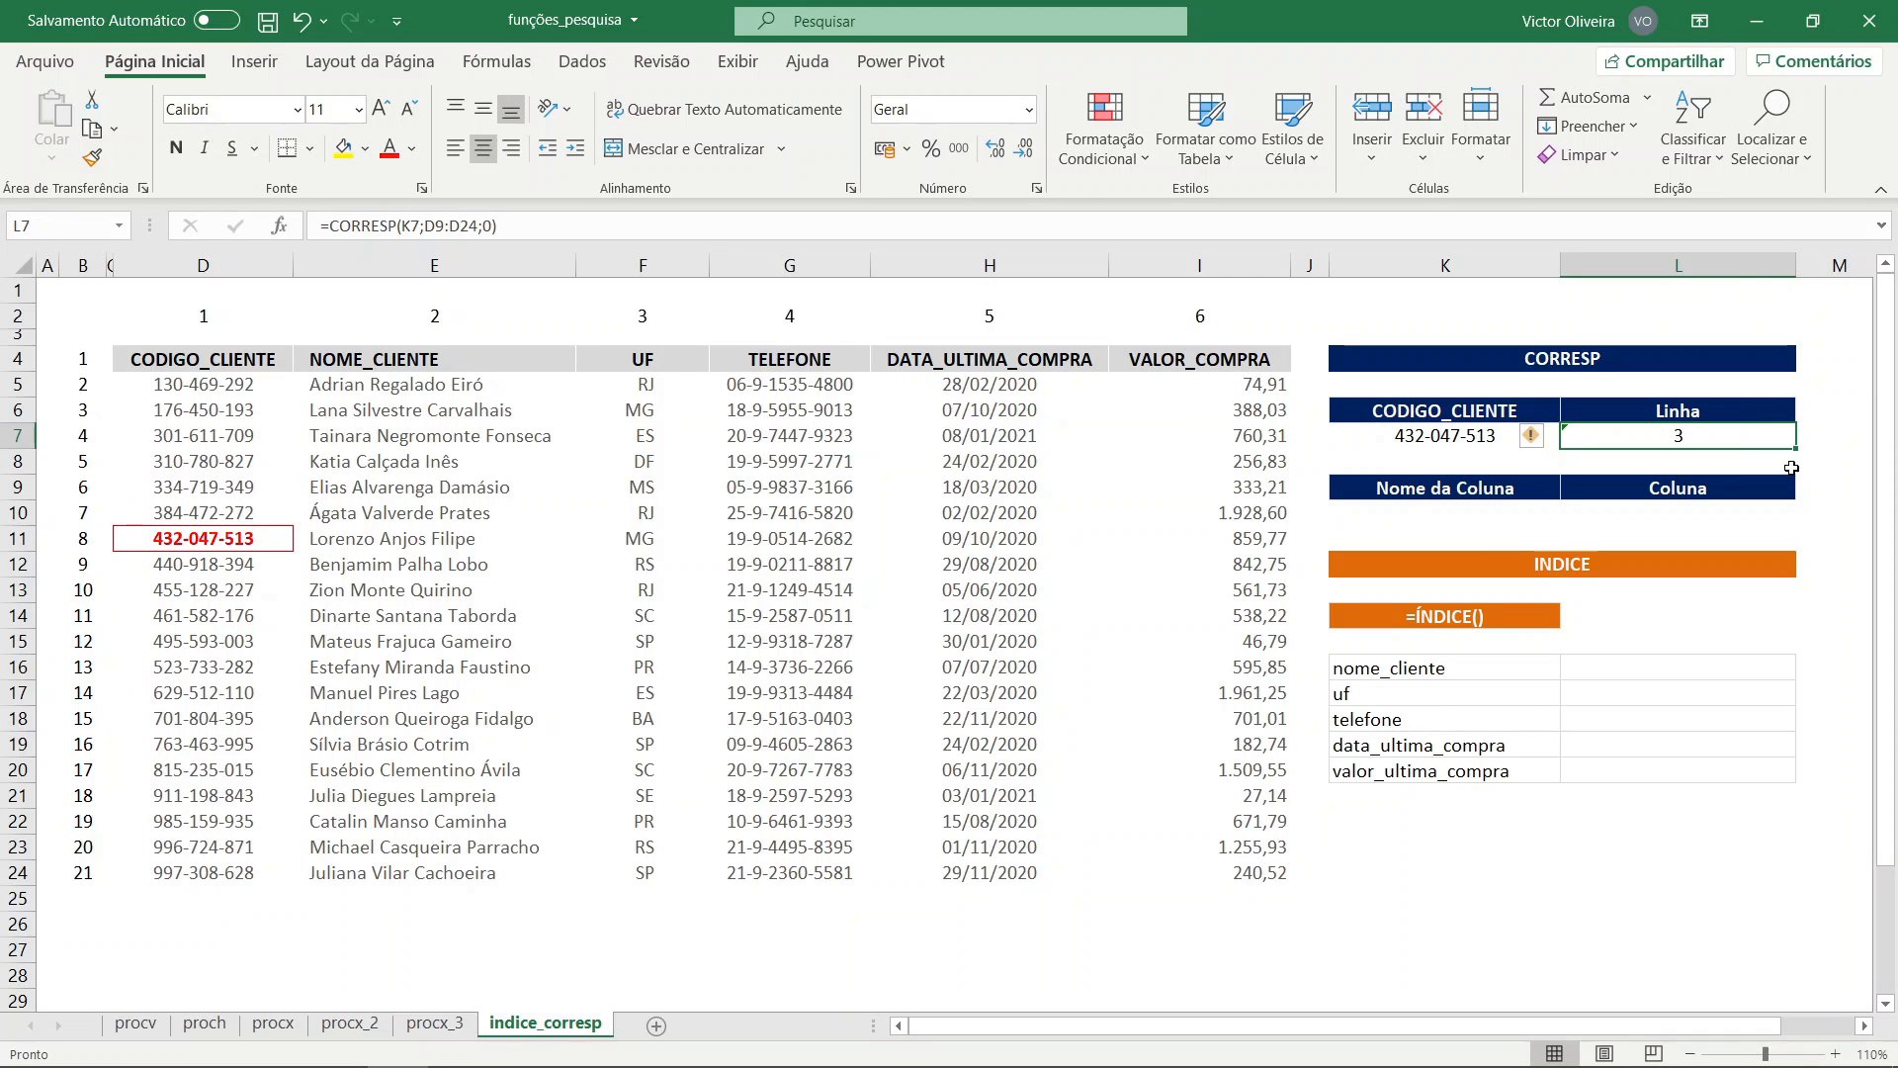
key(ctrl+z)
click(1492, 417)
click(1615, 430)
drag(464, 361, 447, 872)
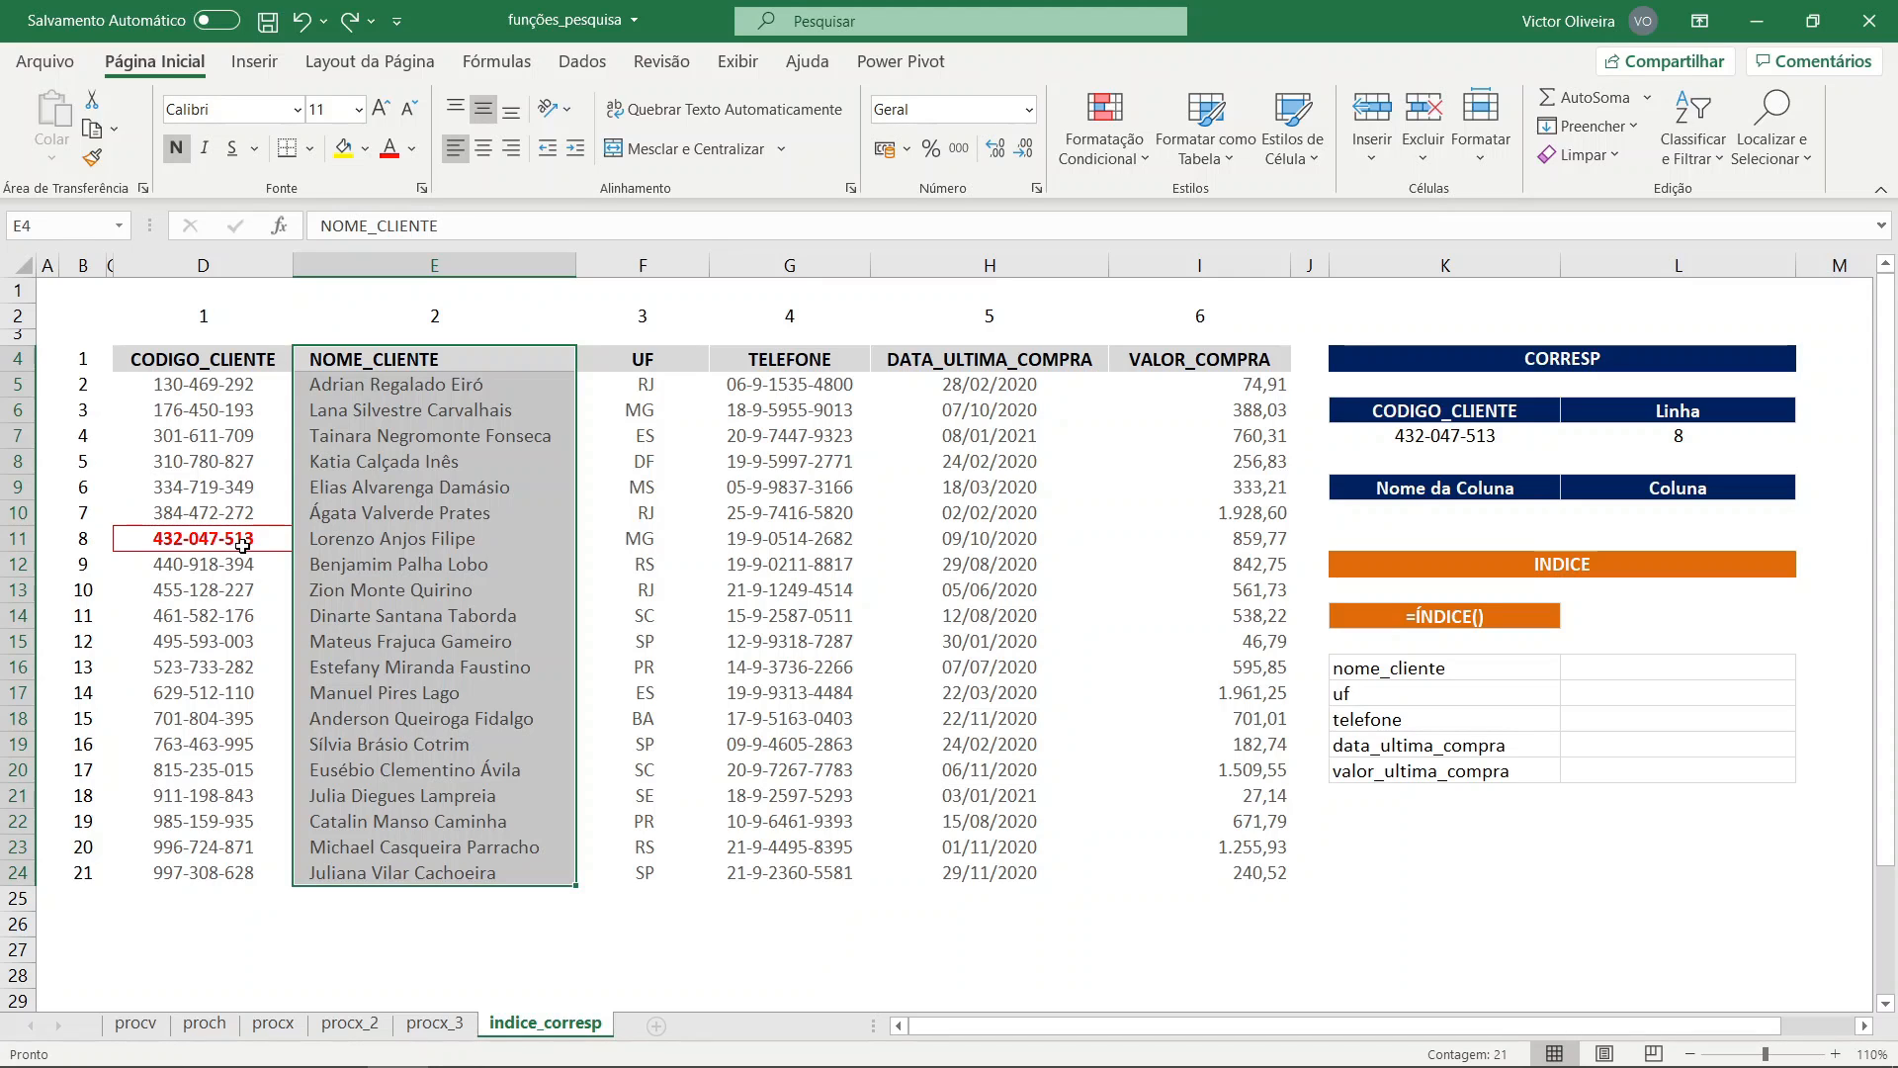
- Enter =ÍNDICE(E4:E24;8) in L14 to return the NOME_CLIENTE entry at row position 8
click(1619, 616)
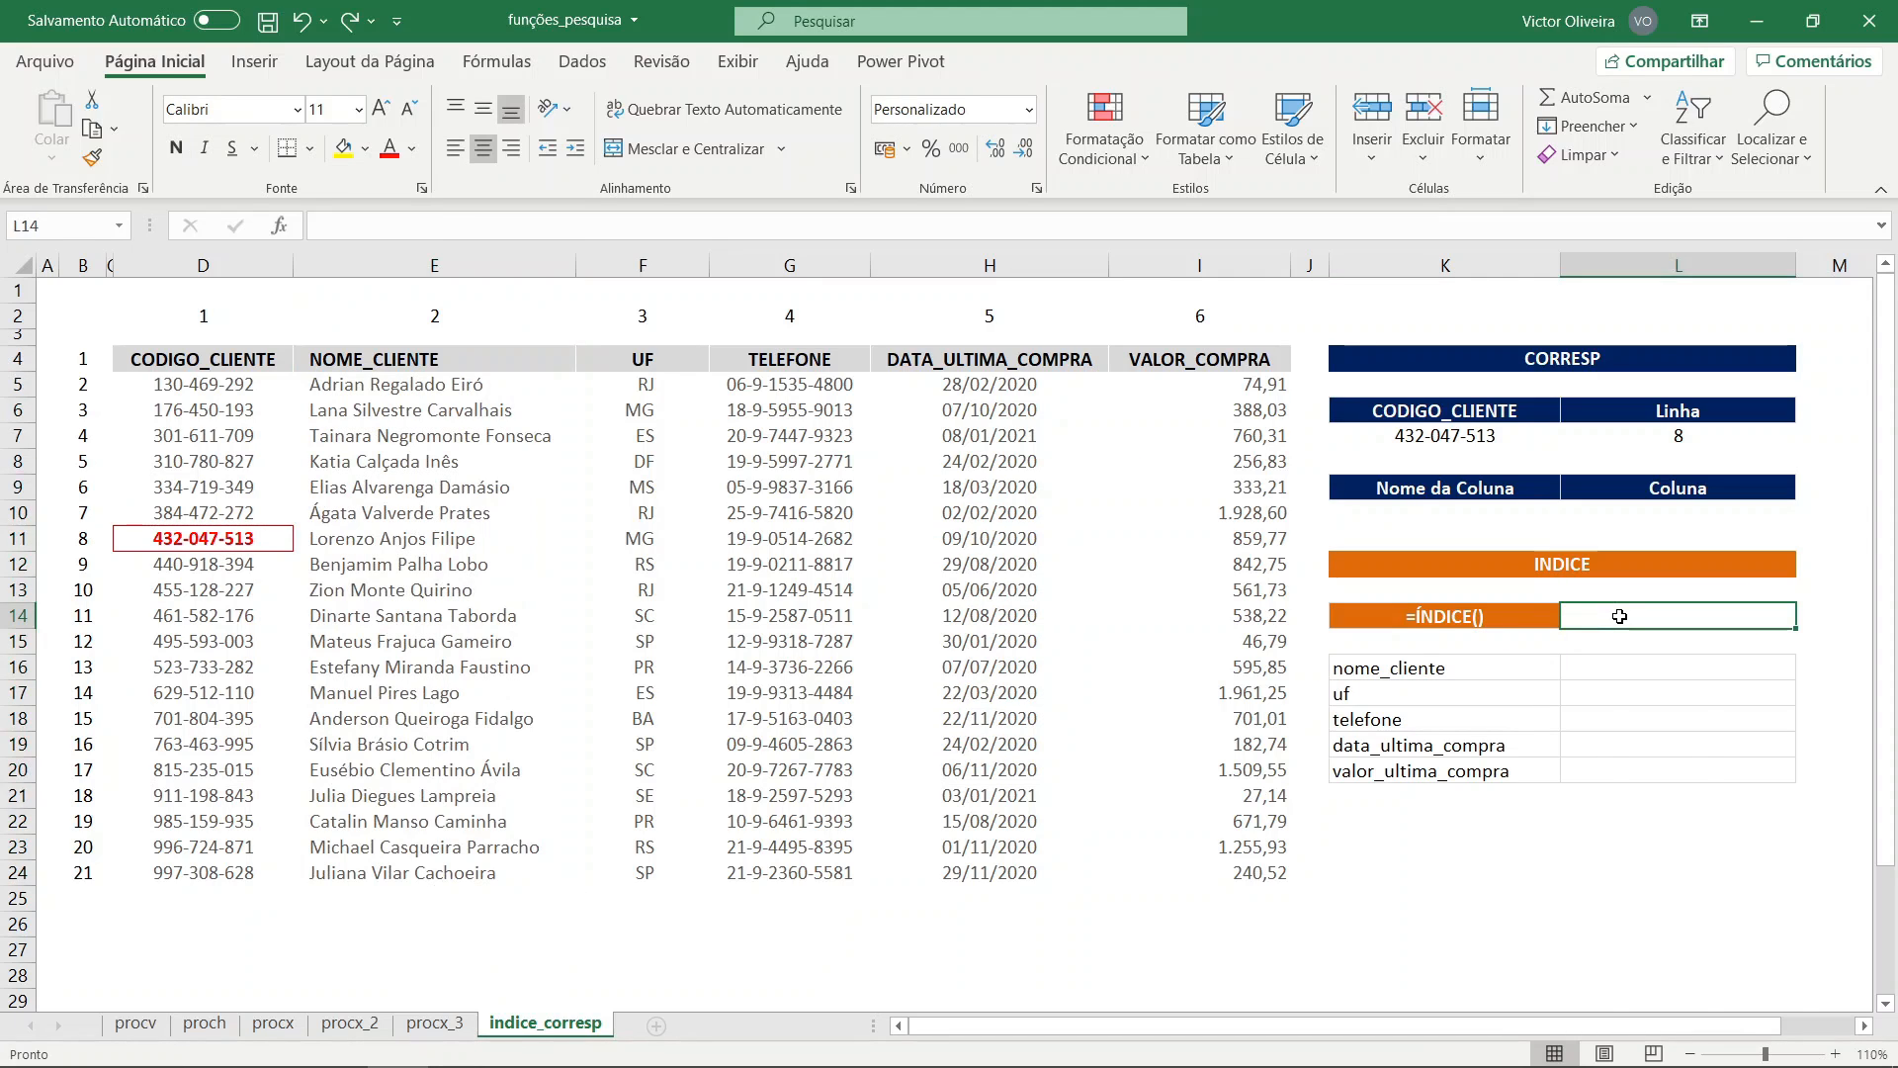
text(=)
text(ídn)
key(BackSpace)
key(BackSpace)
key(BackSpace)
text(índ)
key(Tab)
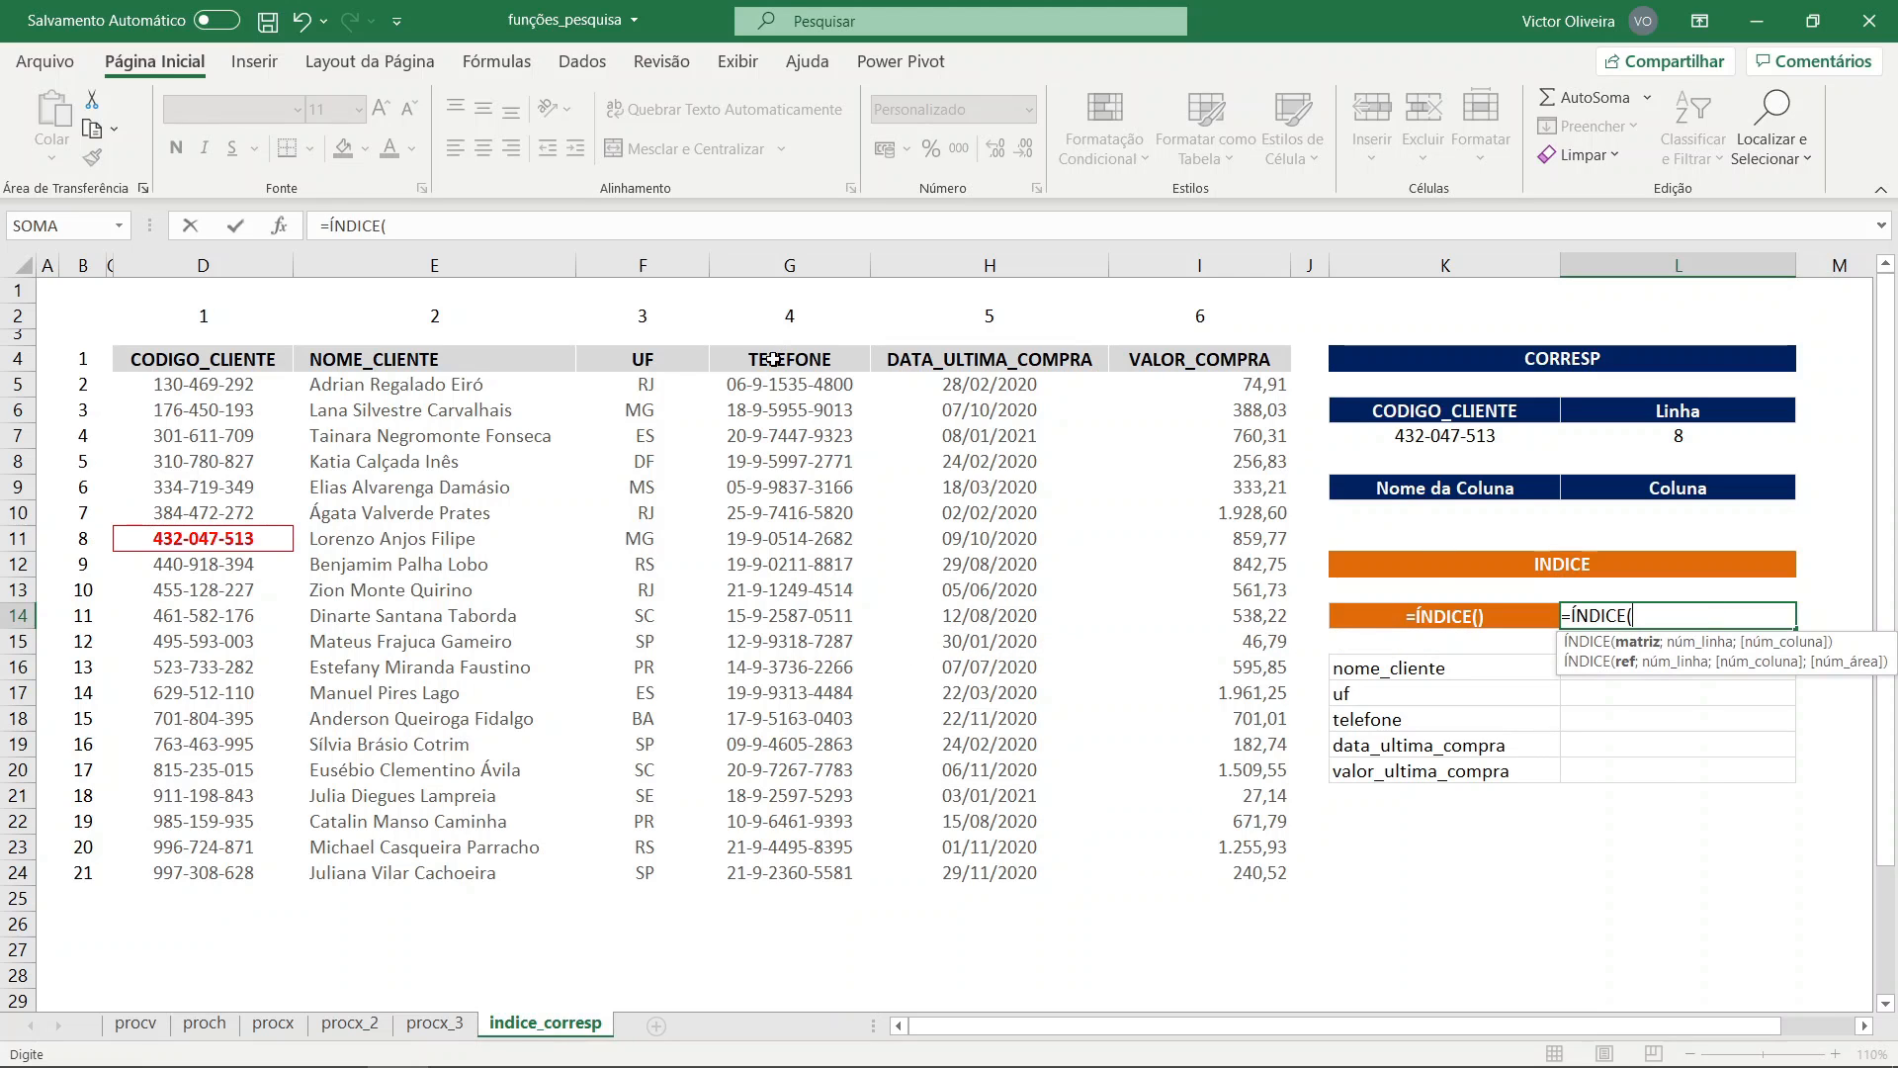
drag(472, 360, 479, 870)
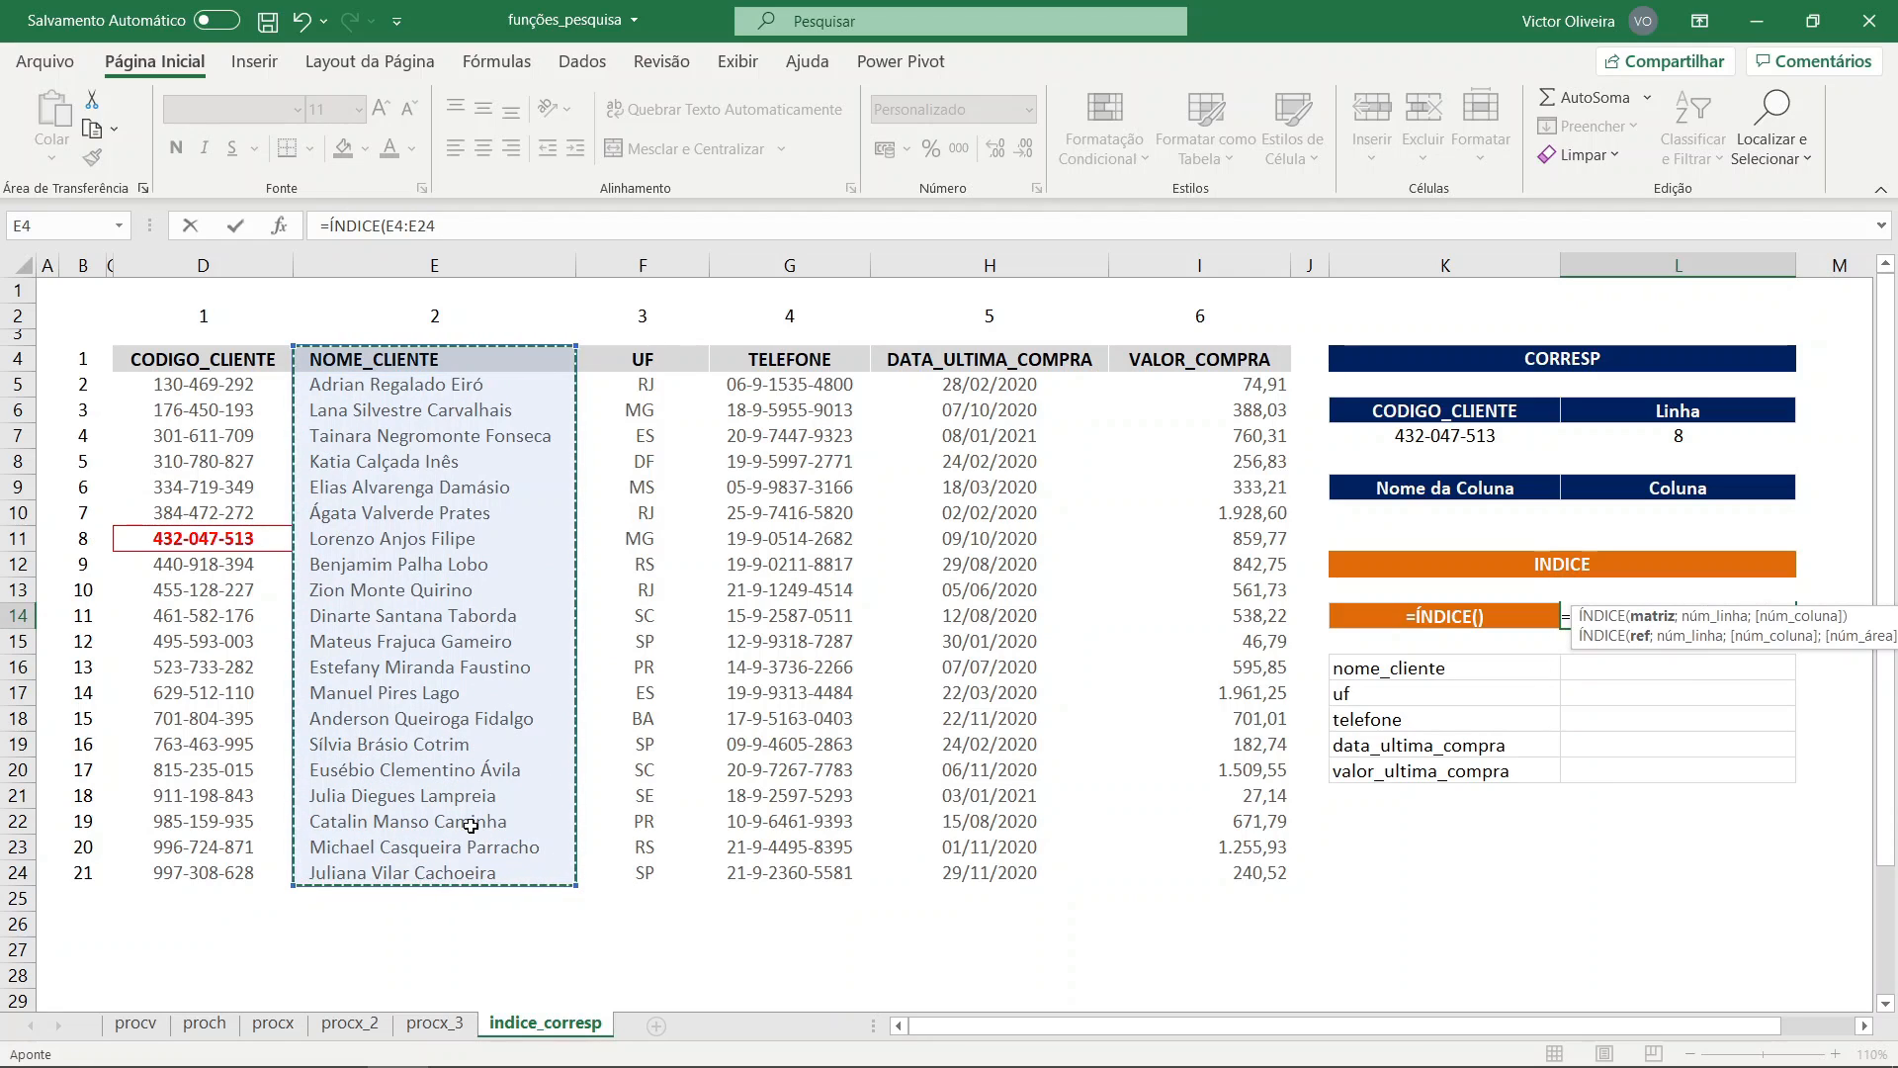
text(;)
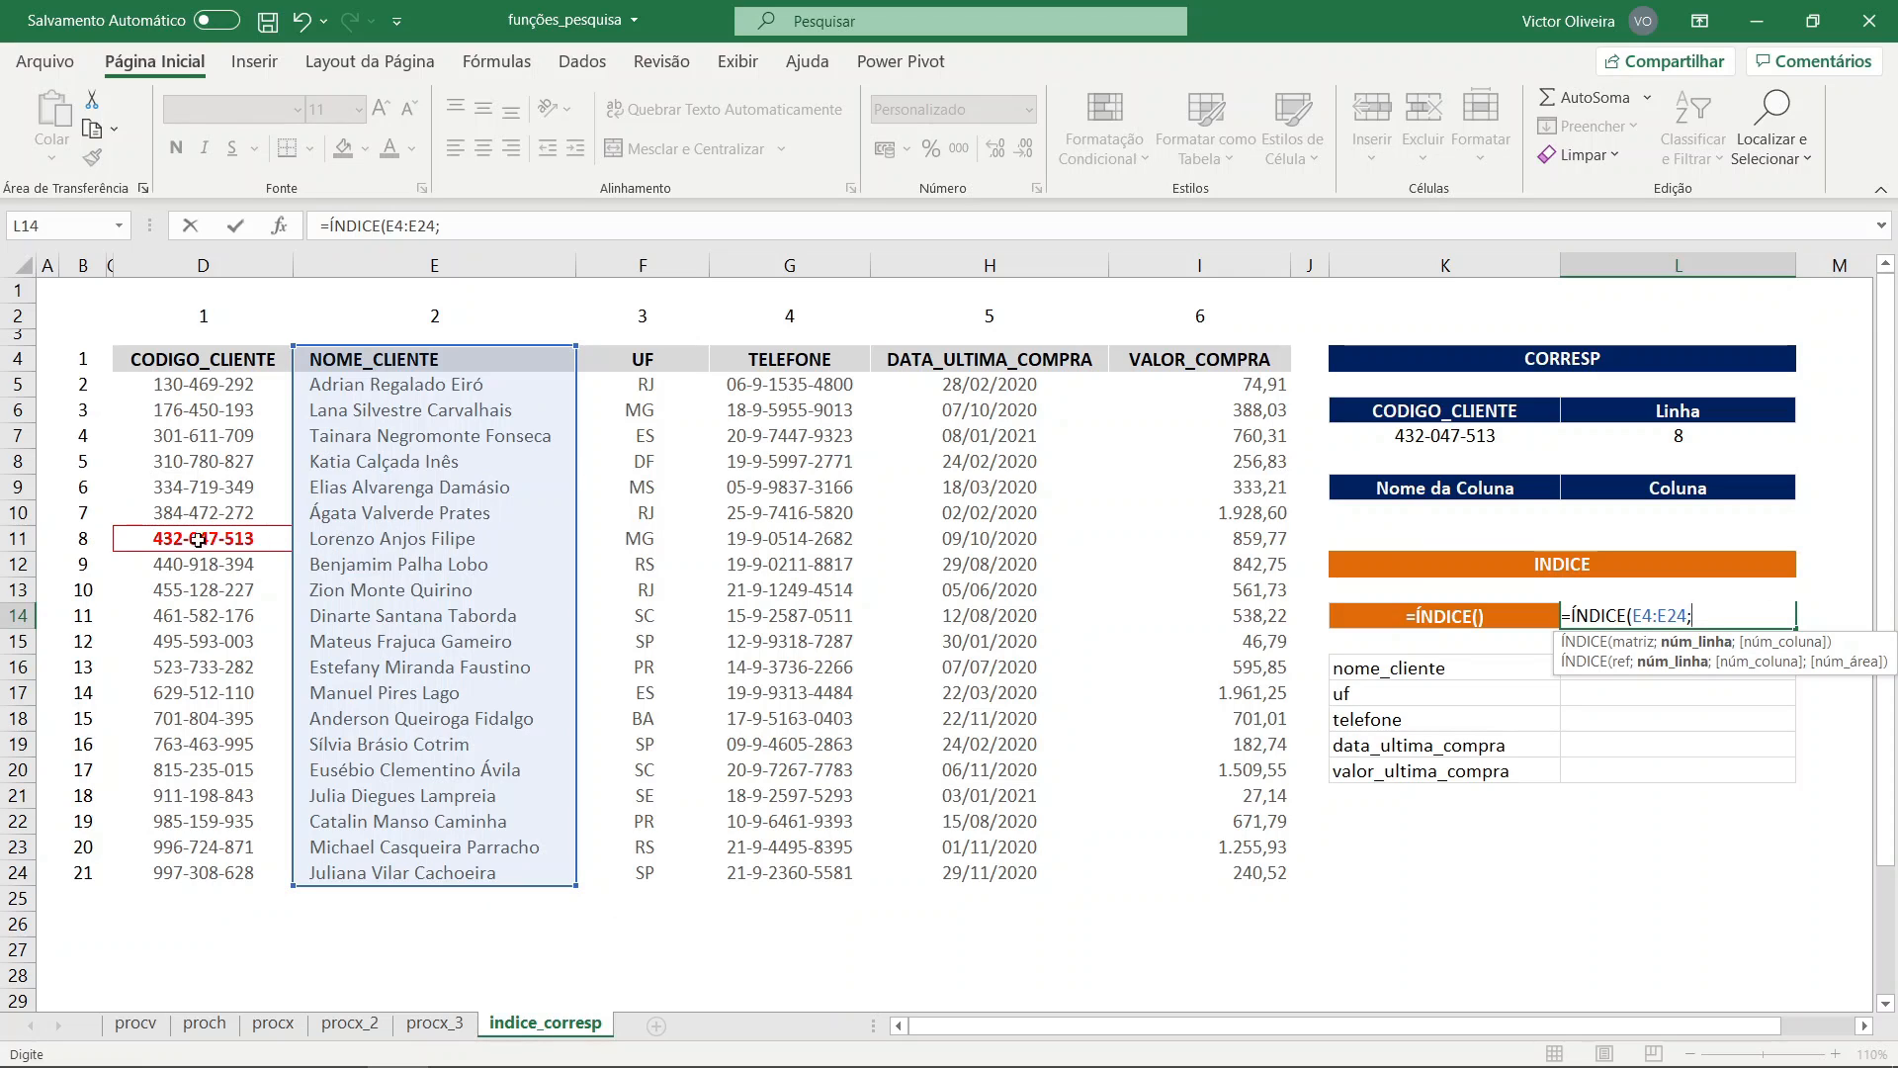
text(8)
text())
key(Return)
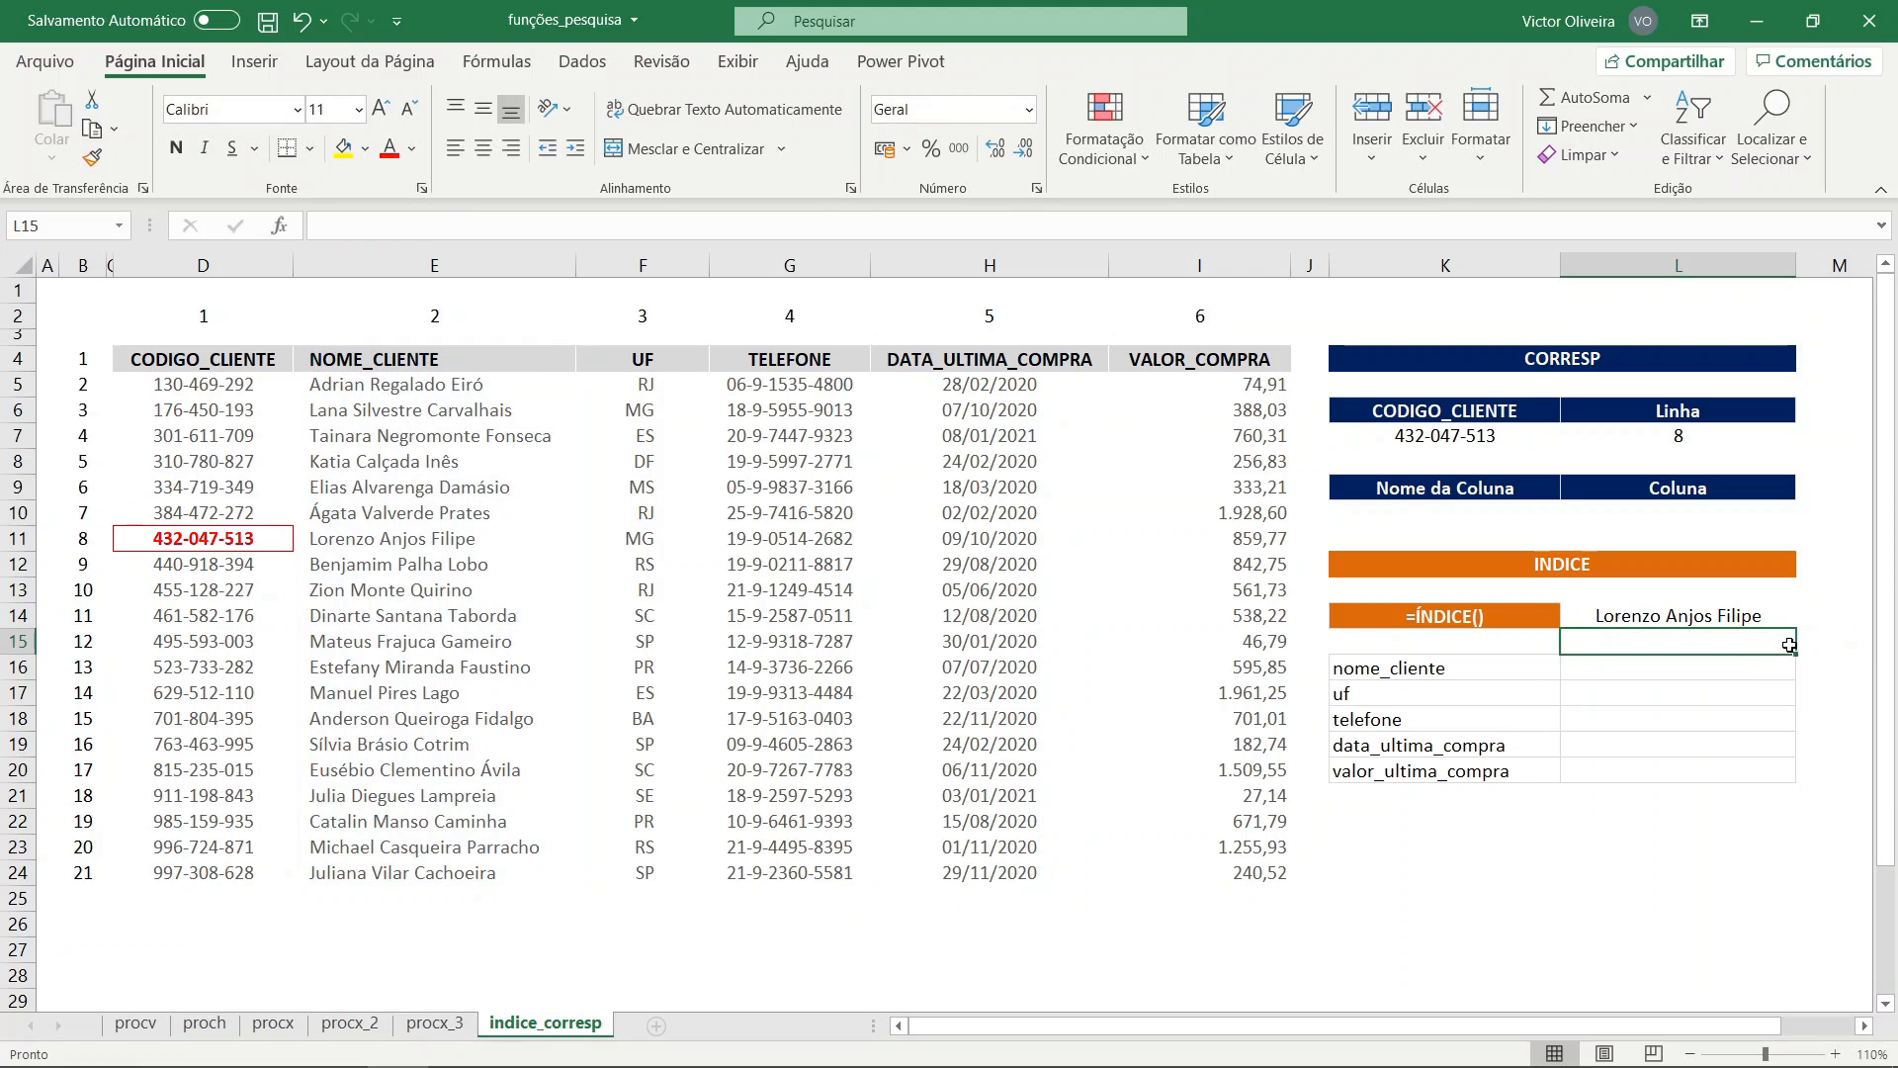
- Replace the fixed row number in L14 with a nested CORRESP, giving =ÍNDICE(E4:E24;CORRESP(K7;D4:D24;0))
click(1779, 611)
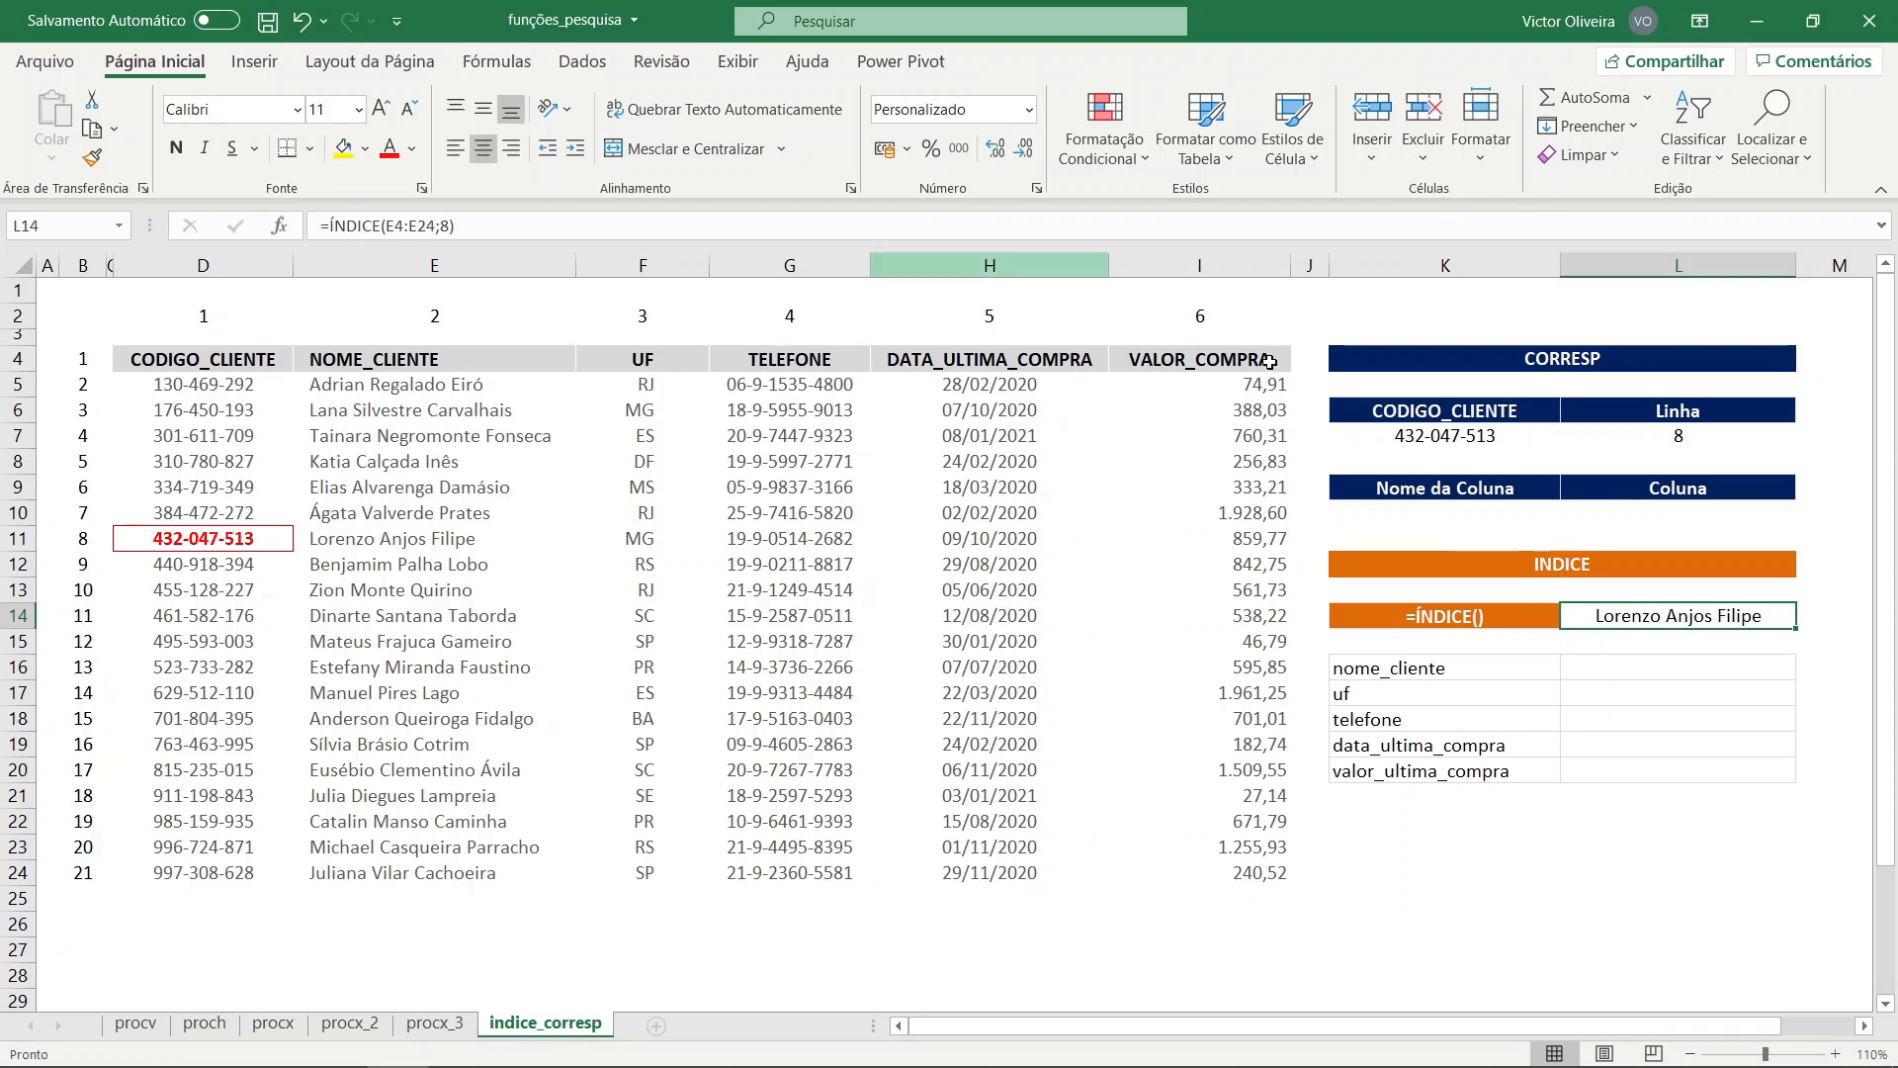
click(549, 227)
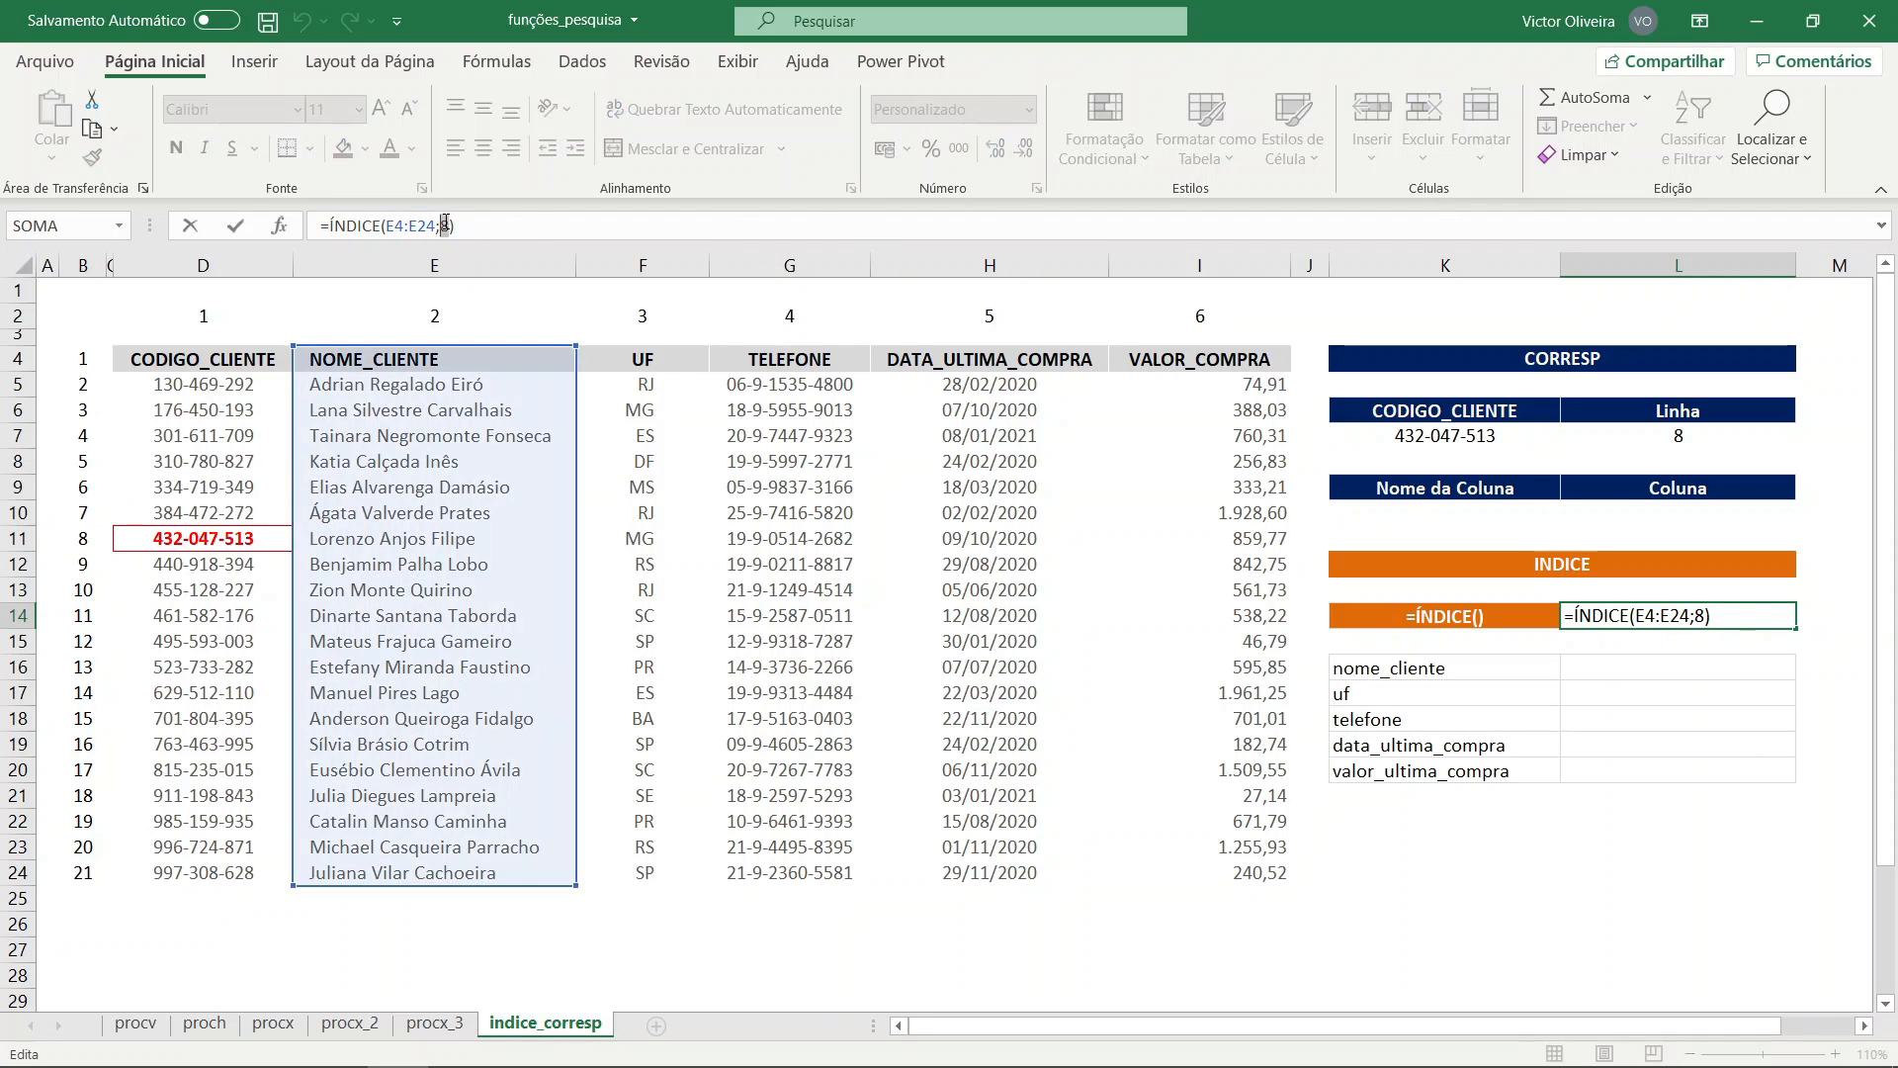
double_click(444, 225)
key(BackSpace)
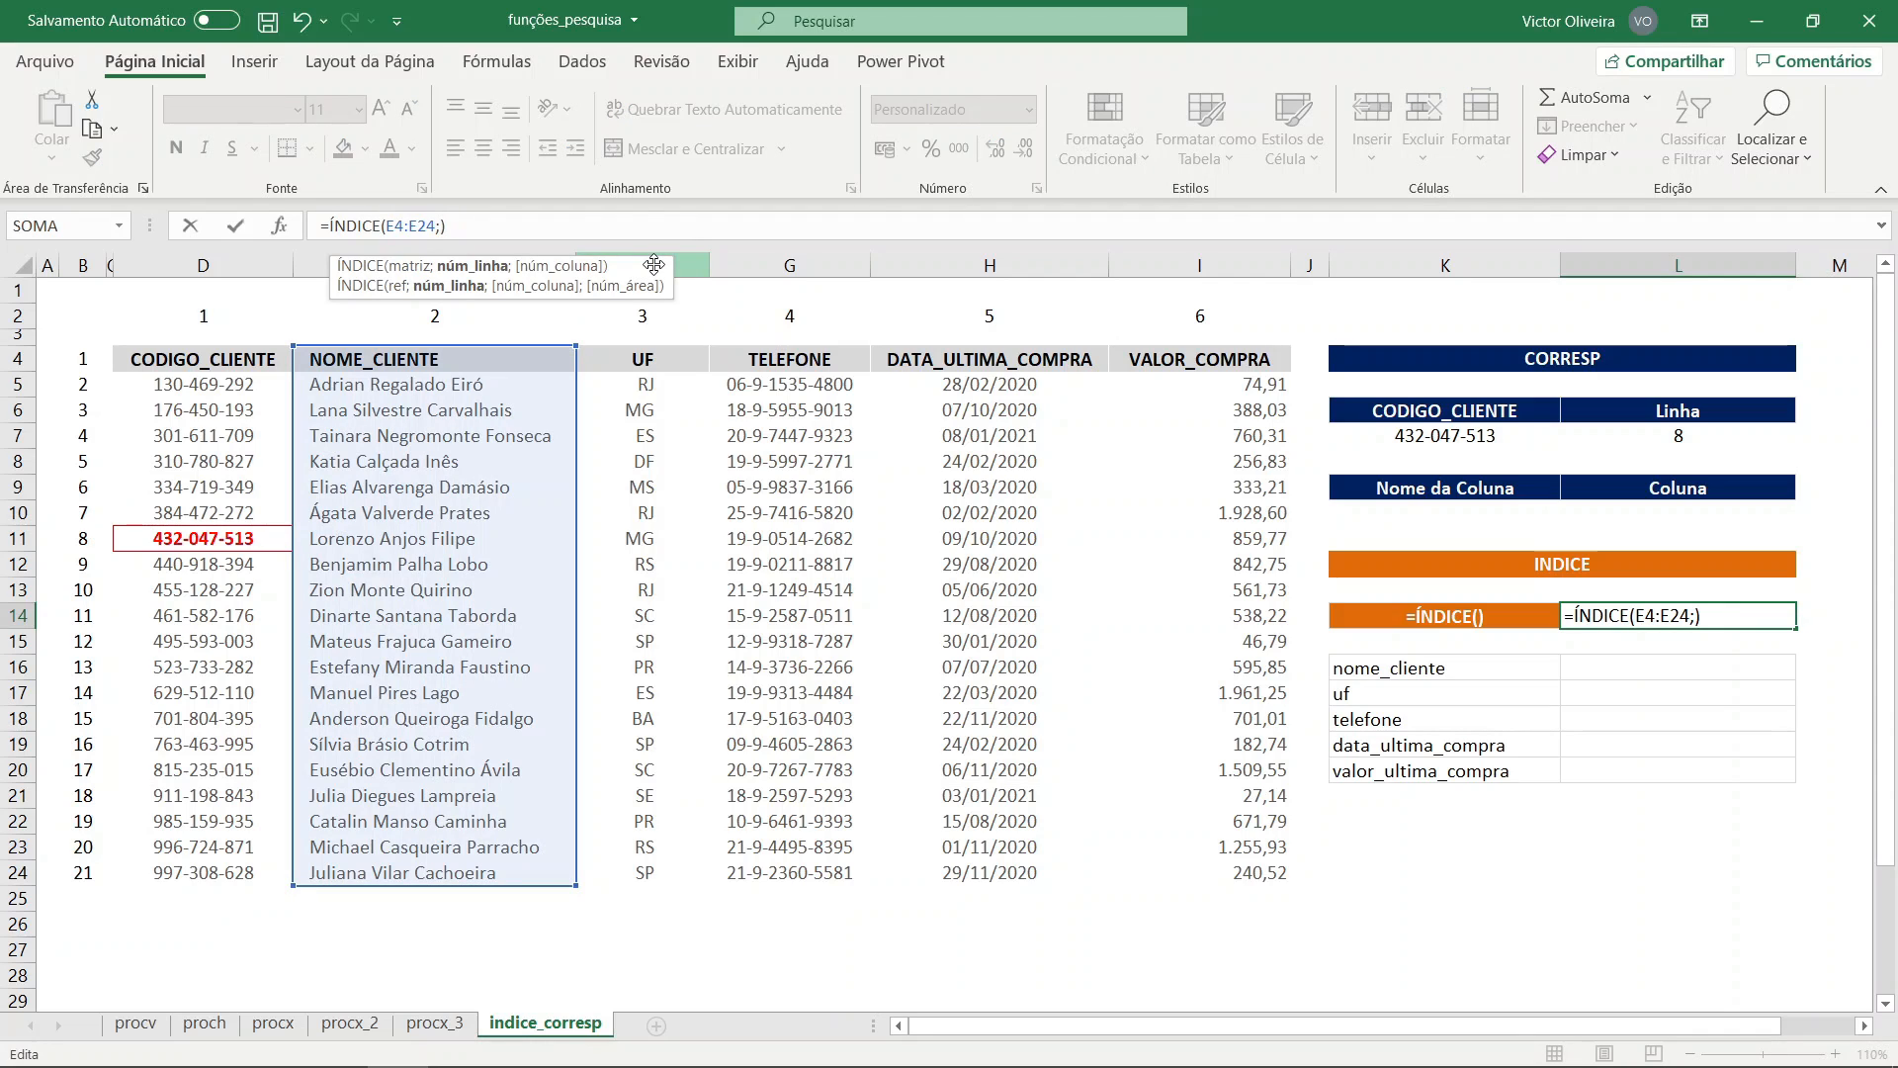
text(corresp)
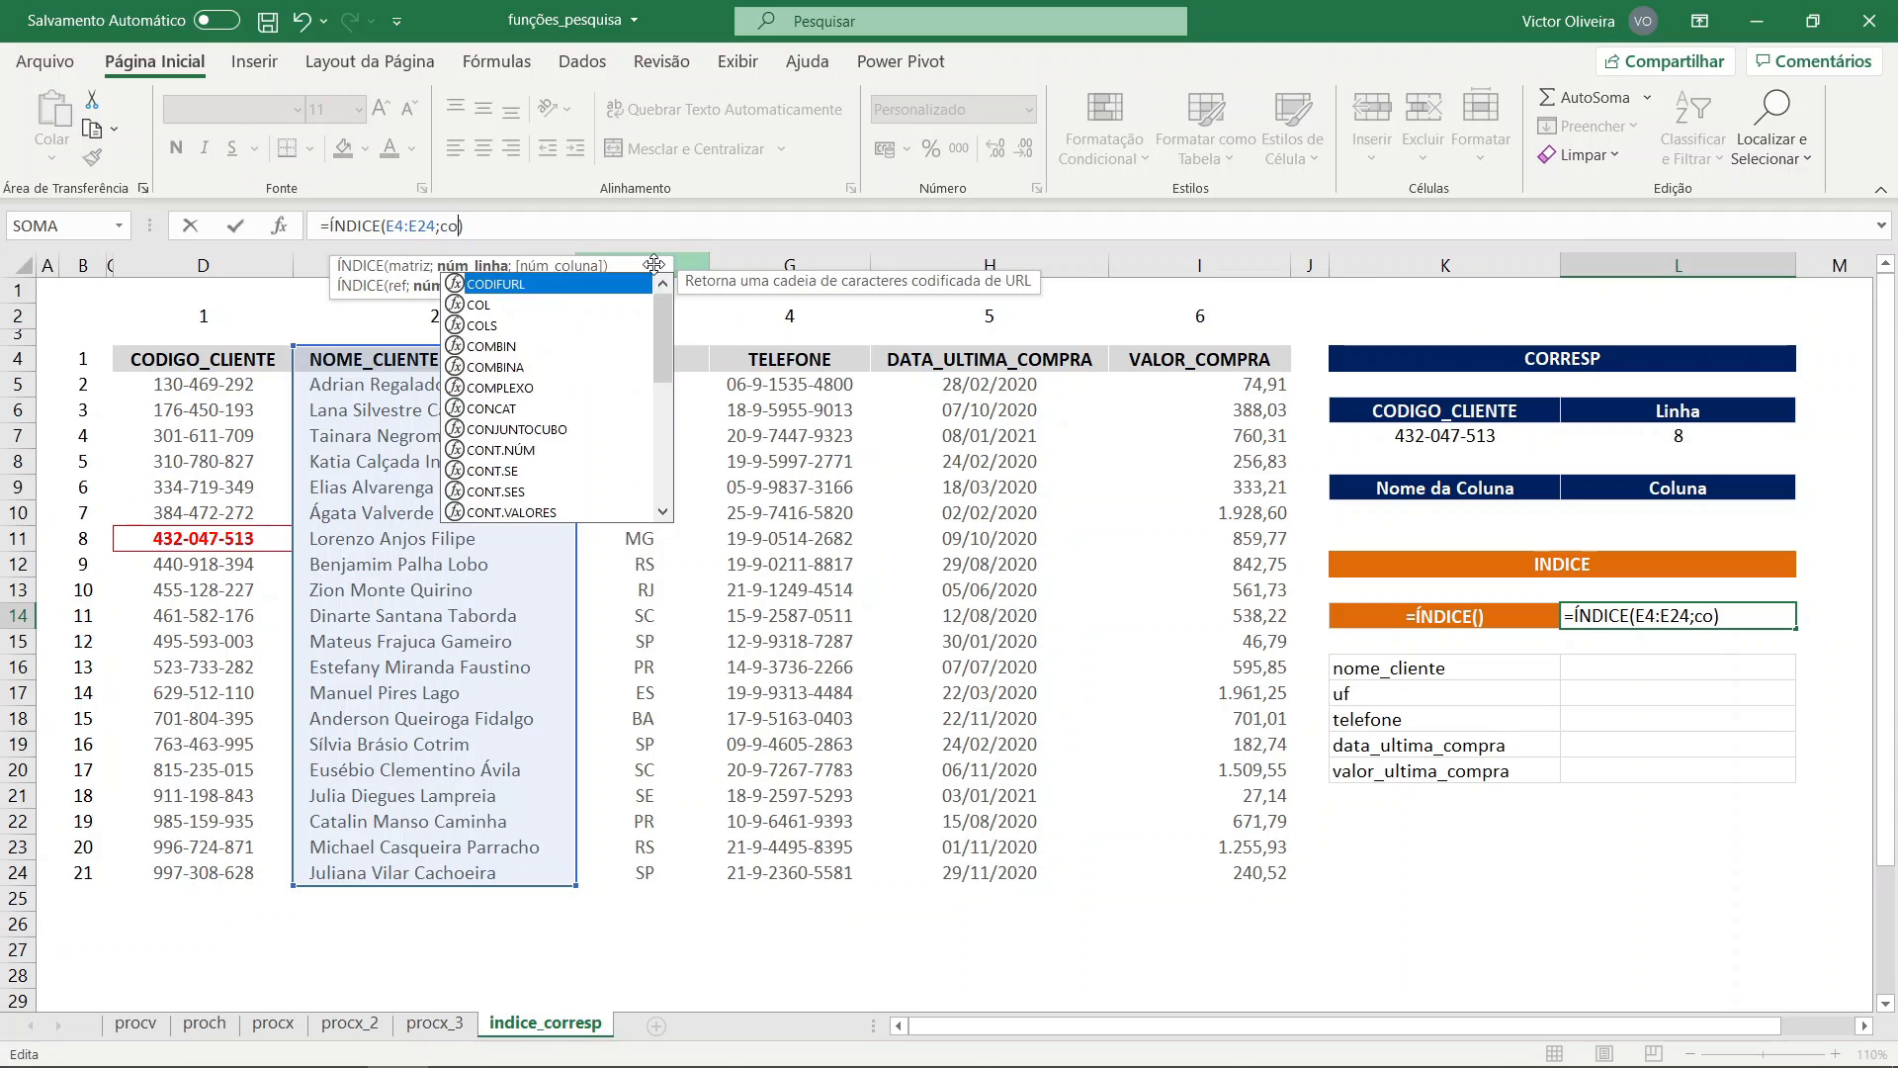
key(Tab)
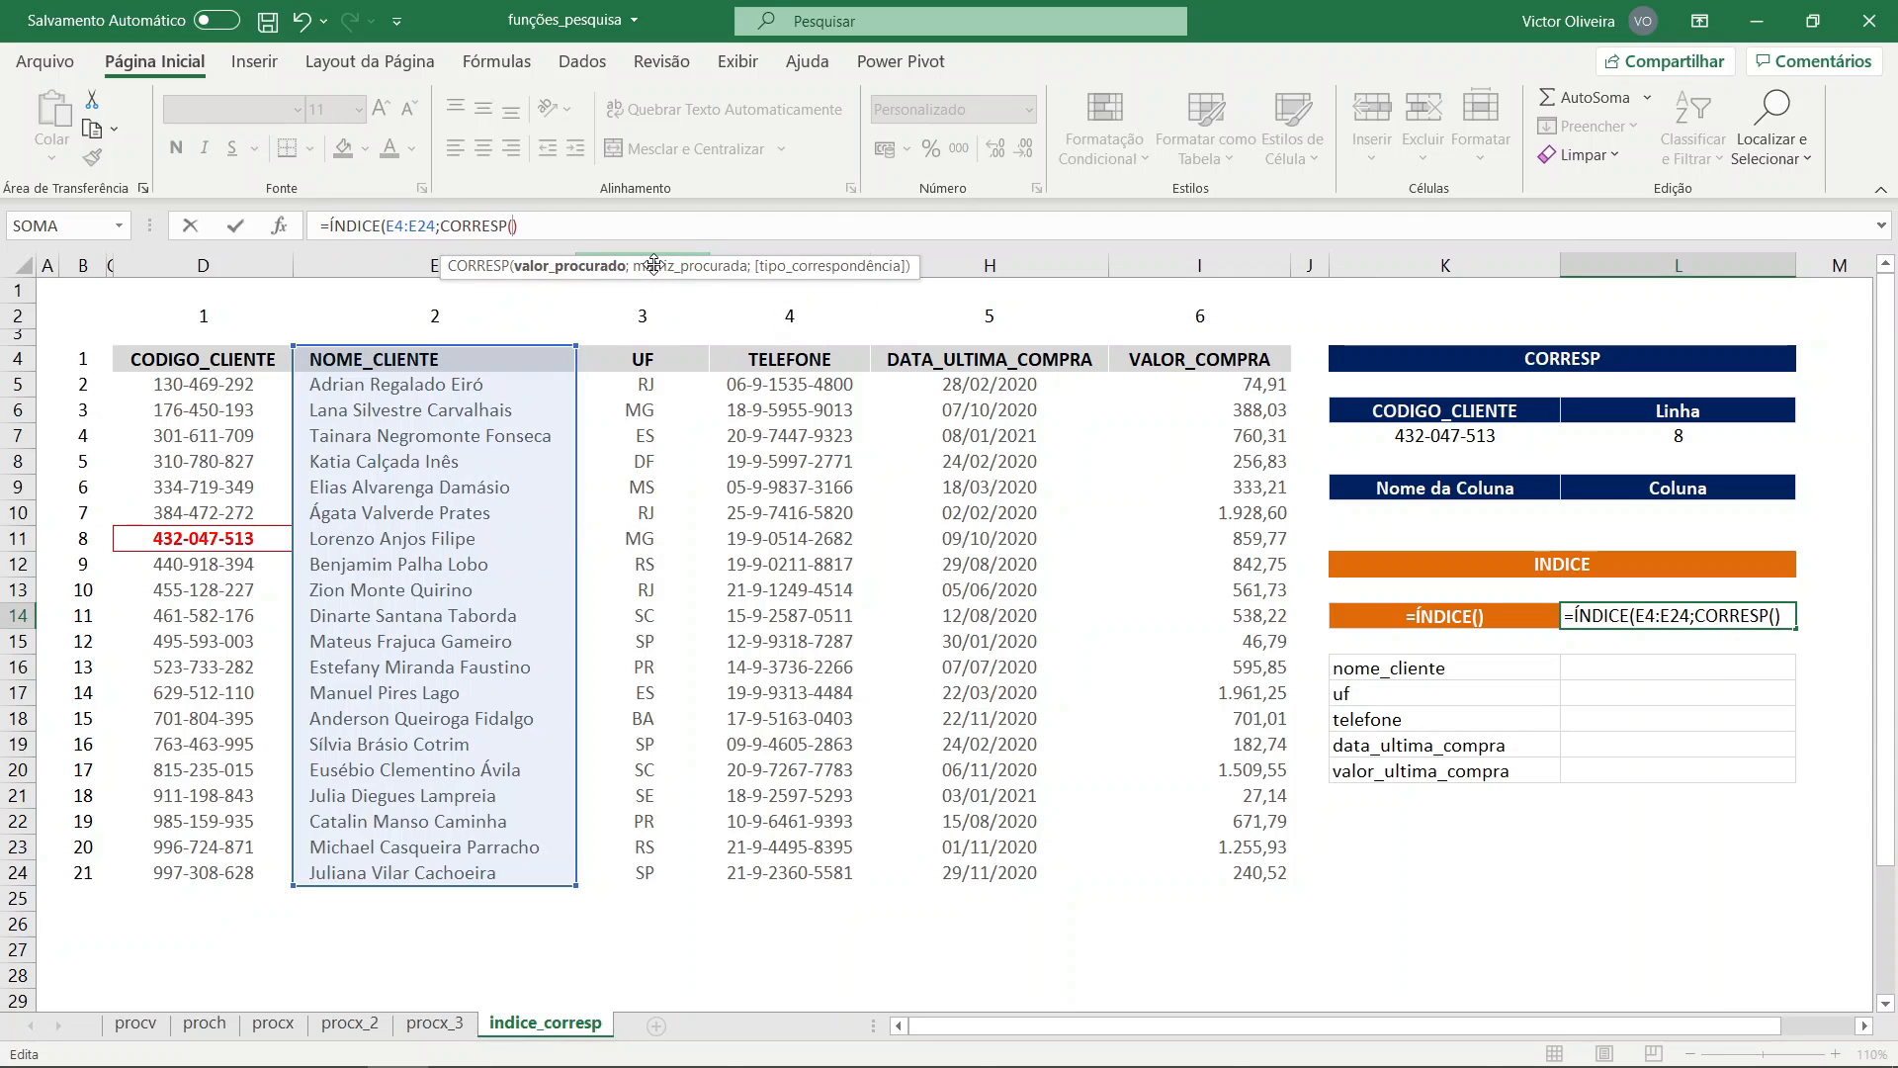
click(1499, 435)
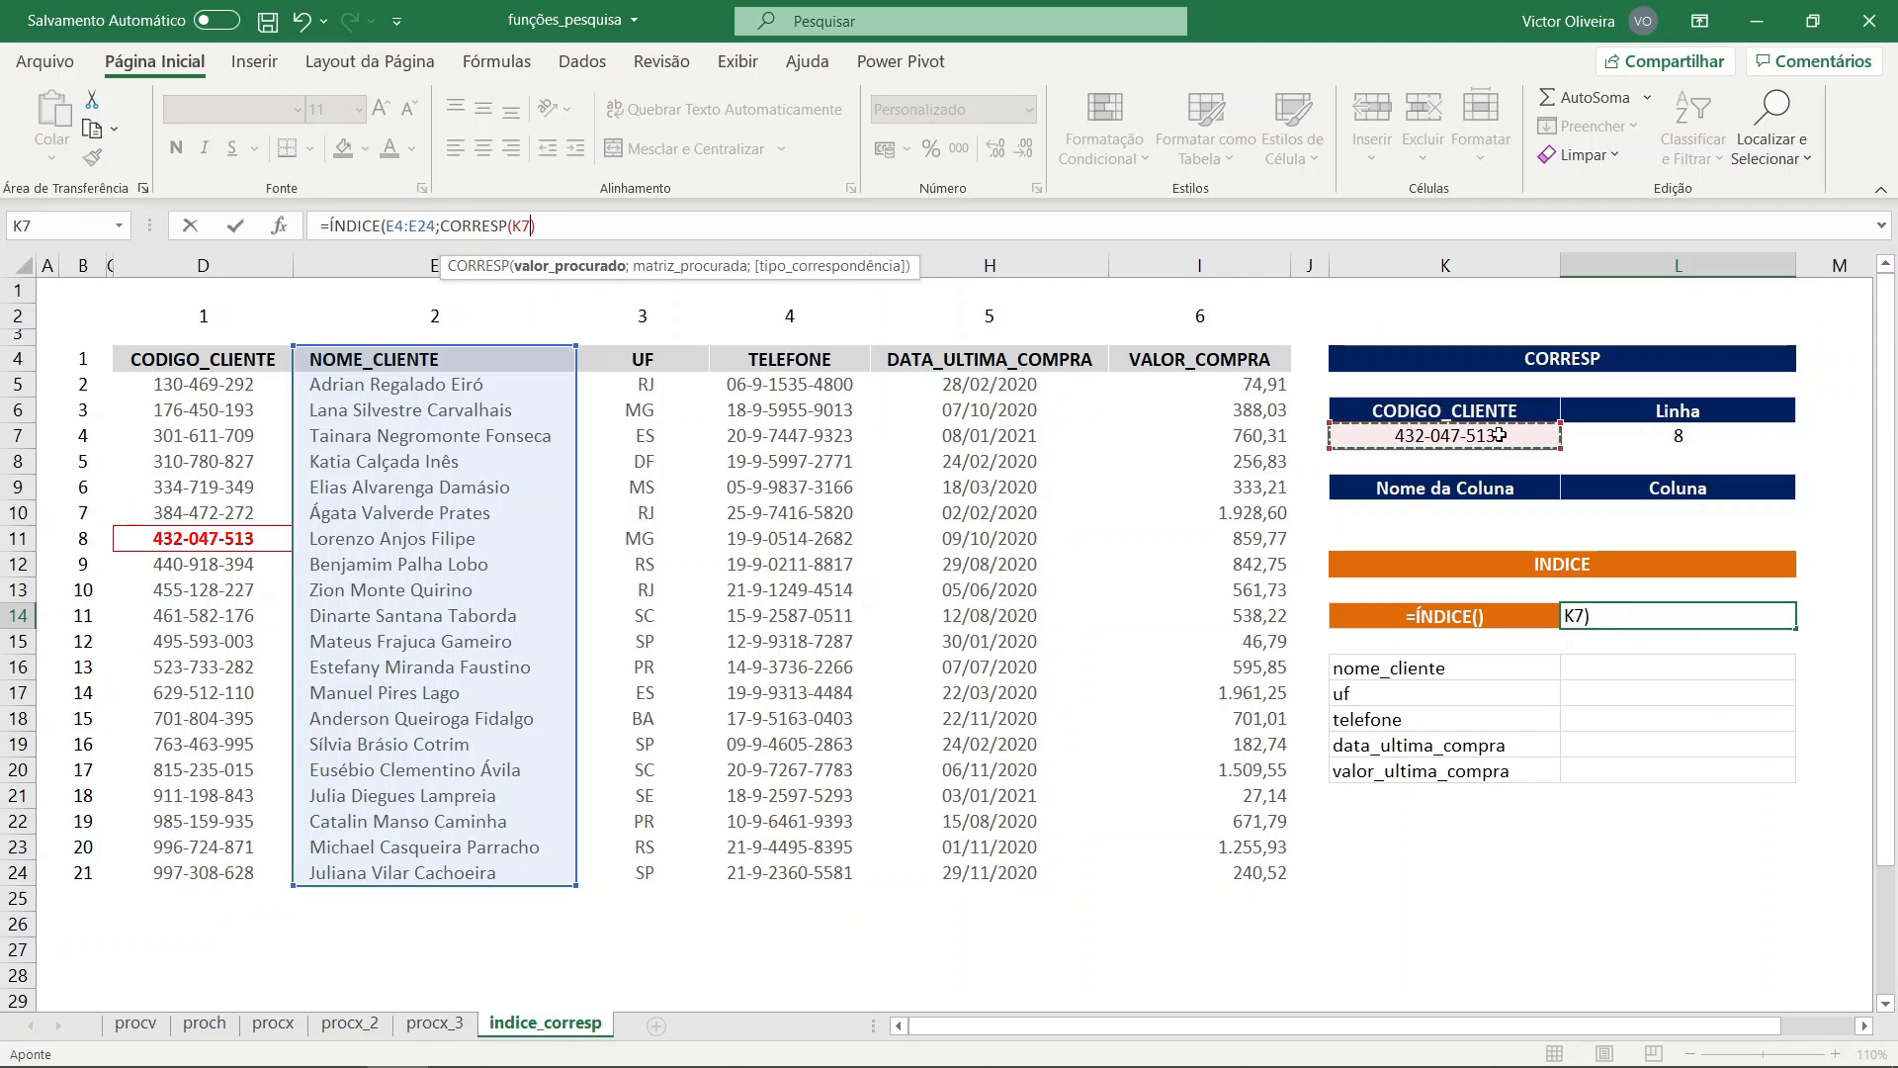
text(;)
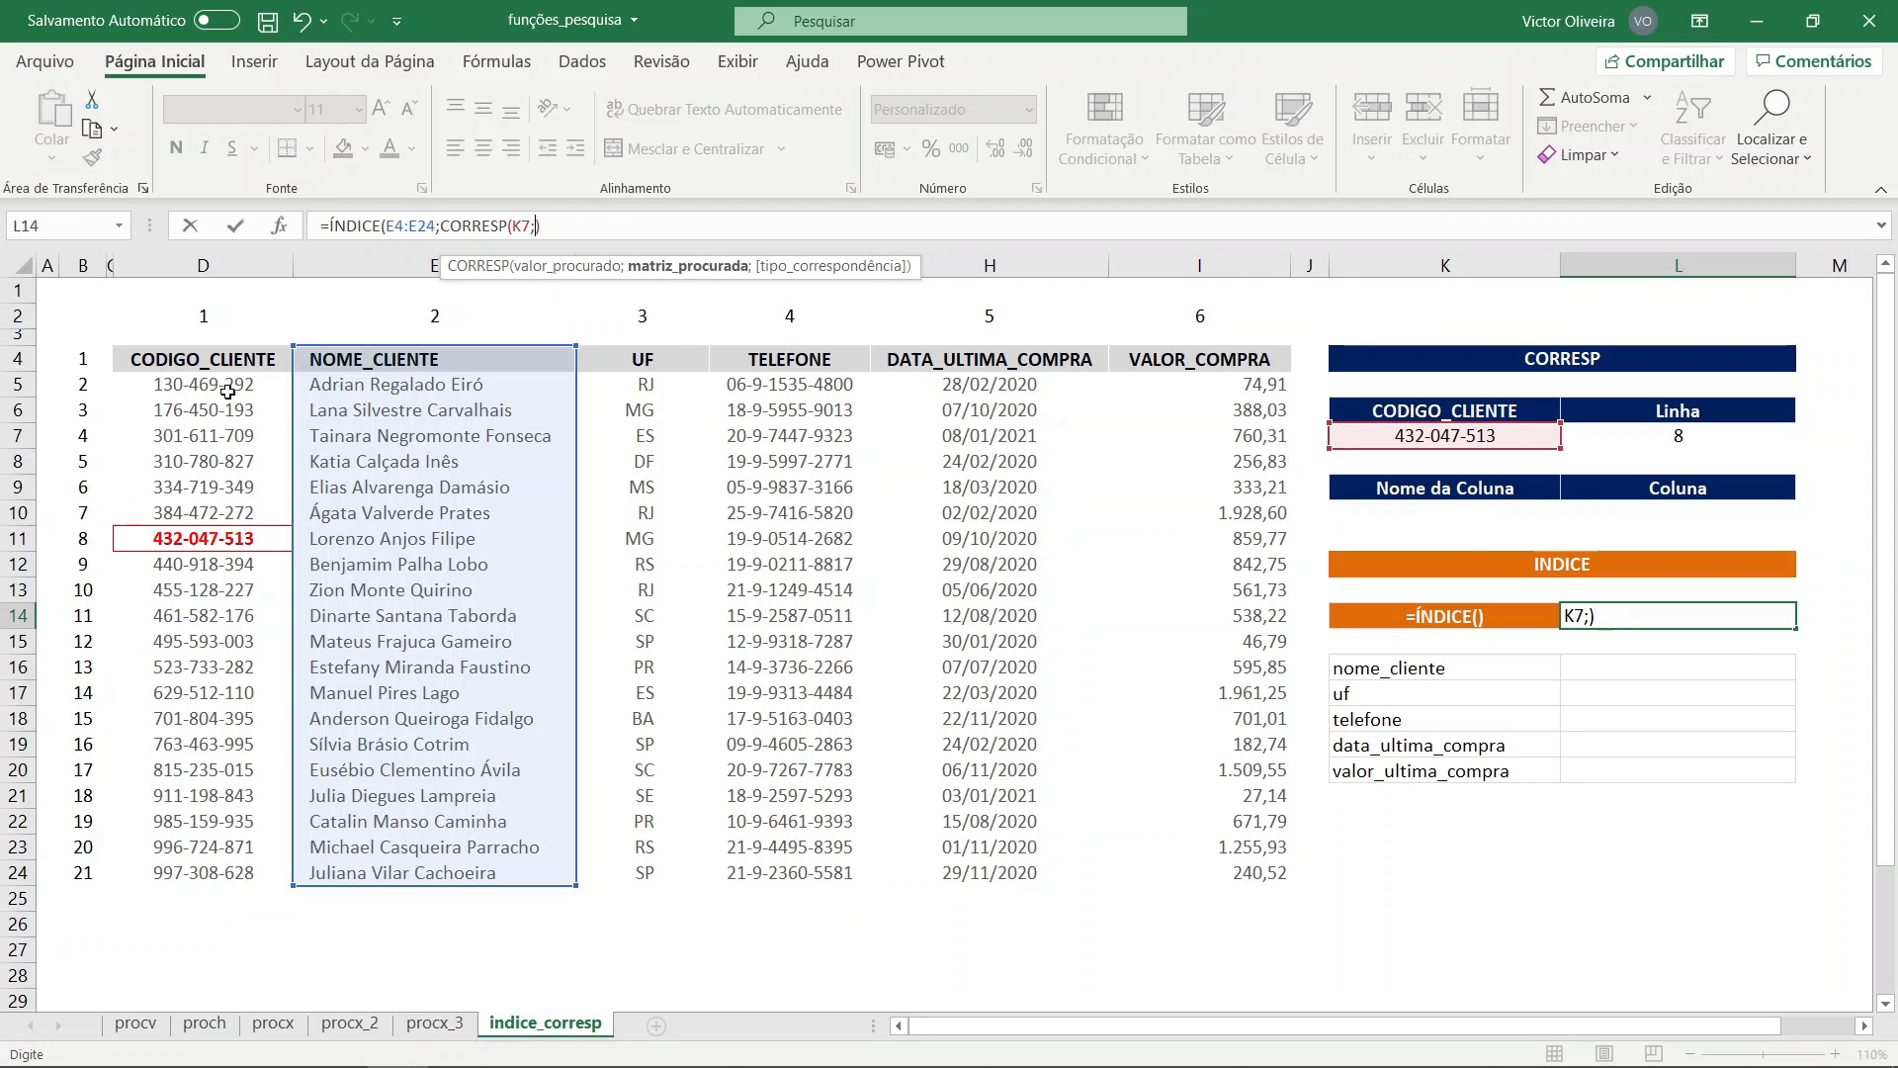
drag(226, 359, 210, 873)
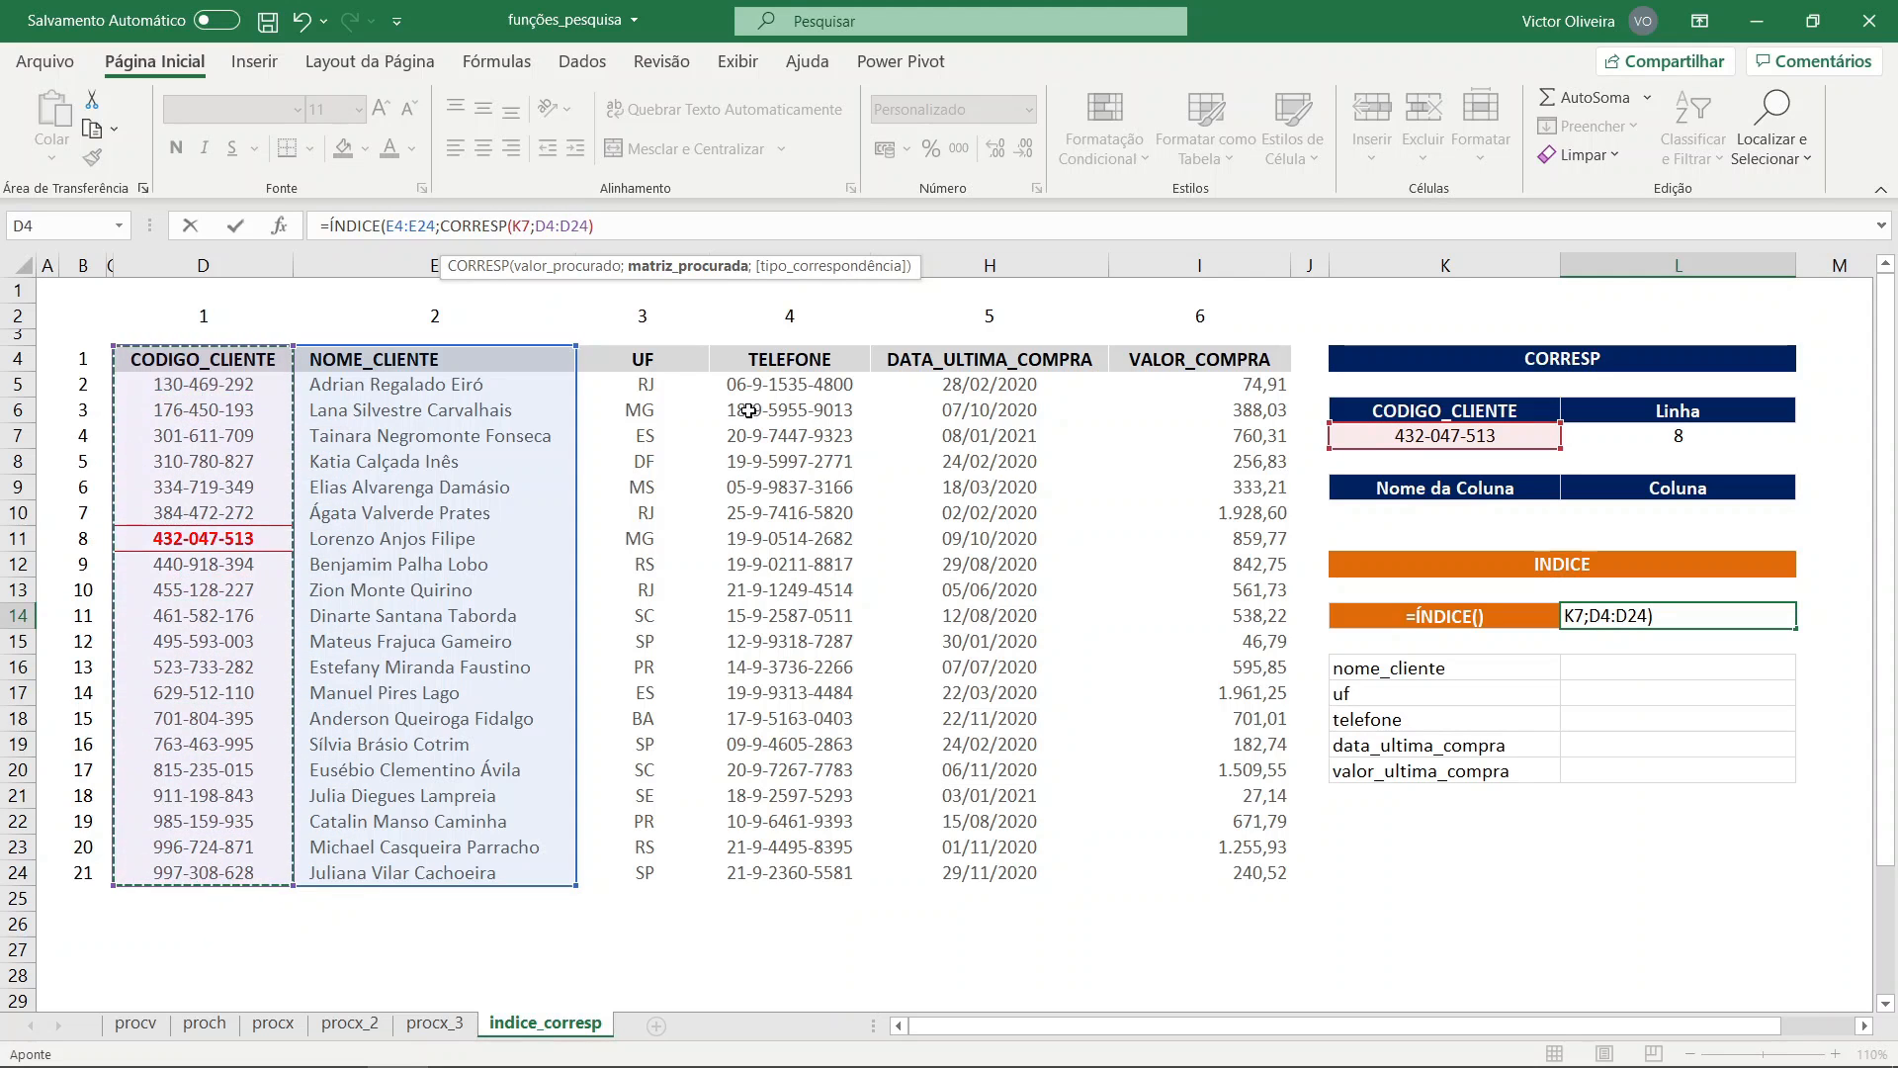
text(;)
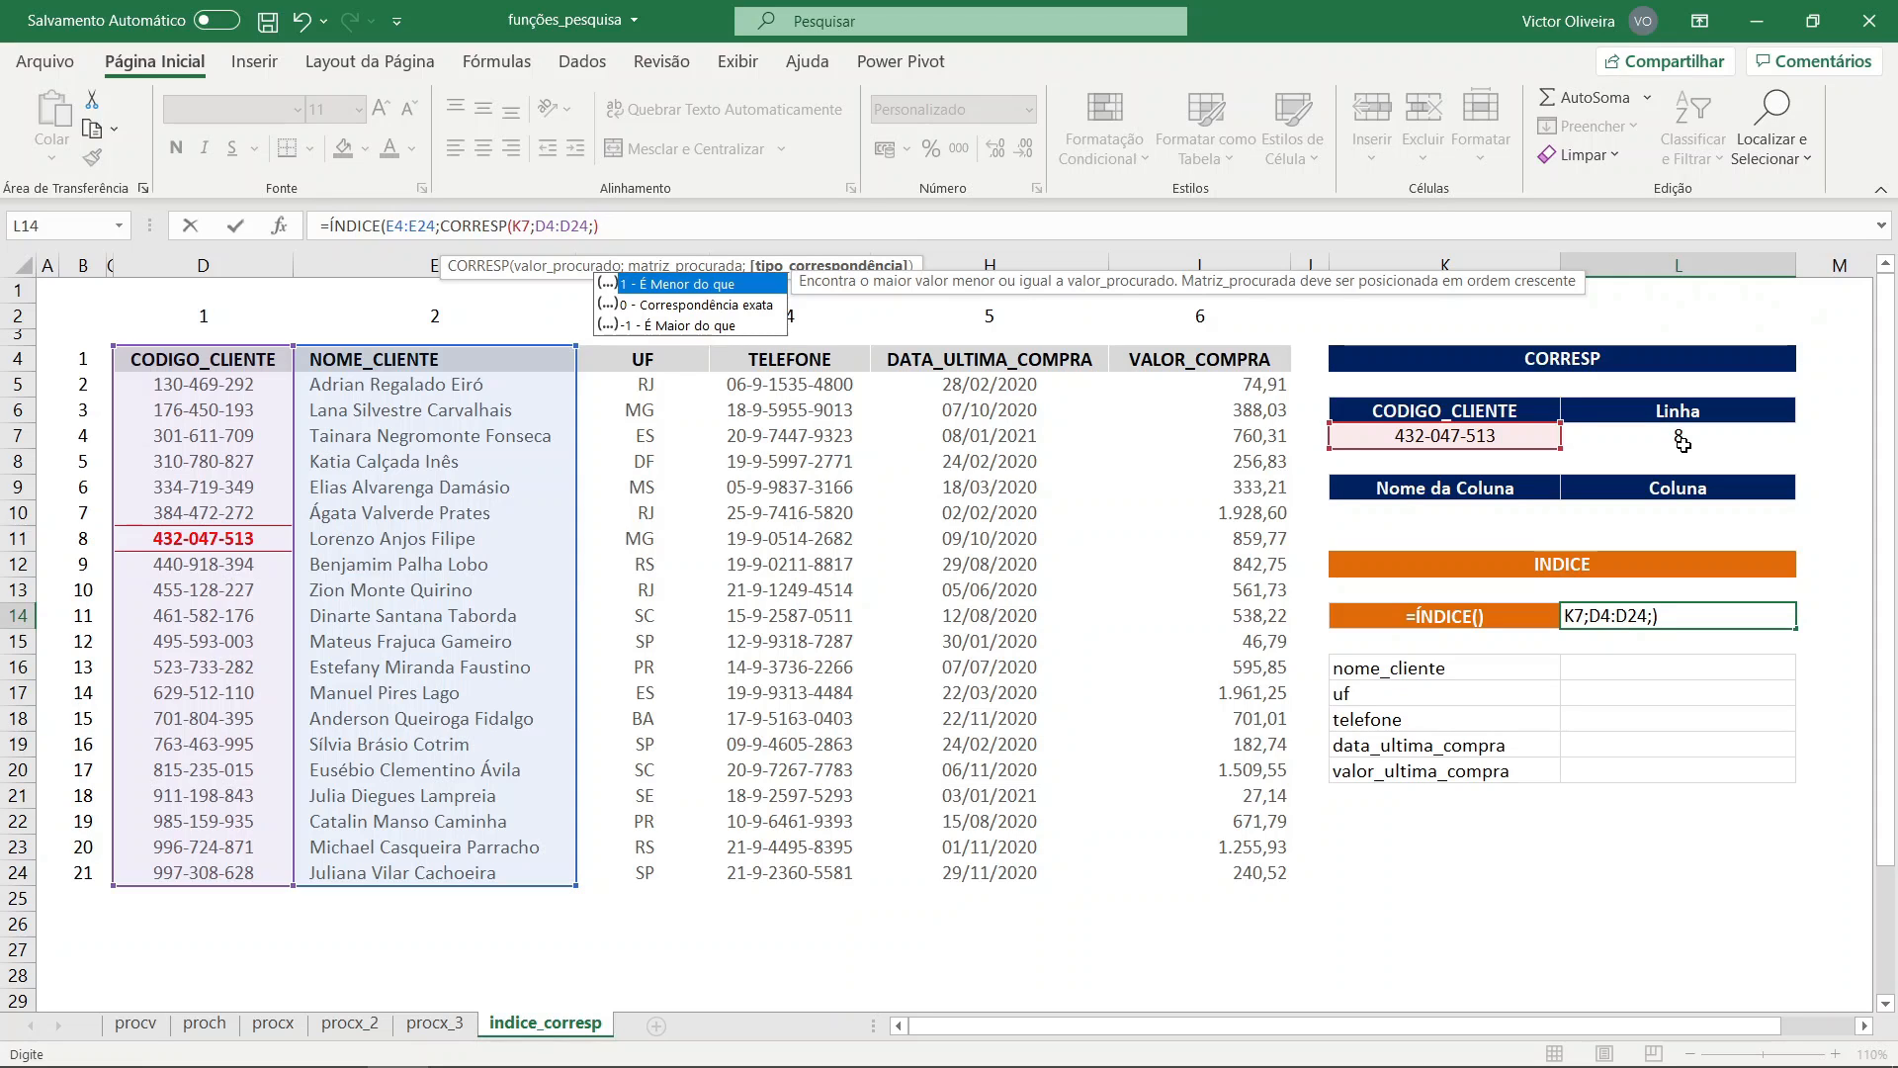
key(Down)
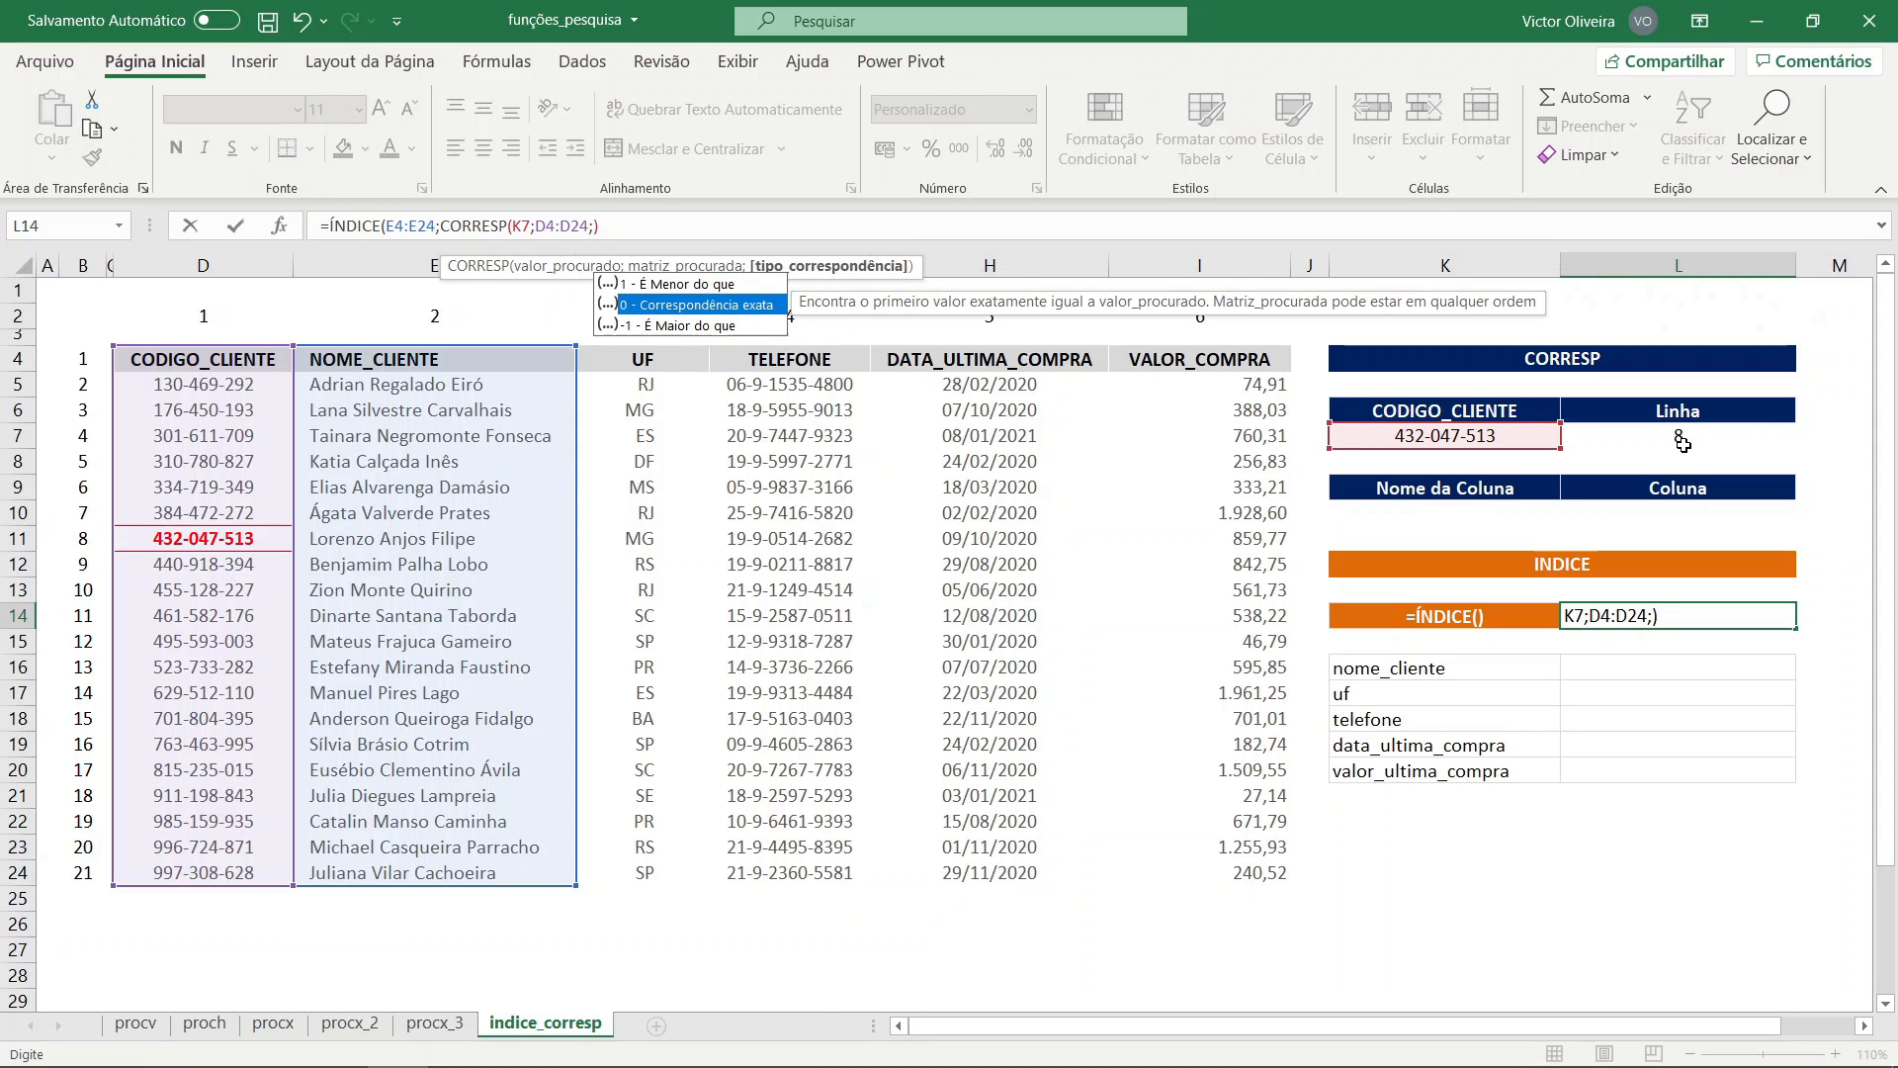
key(Tab)
text())
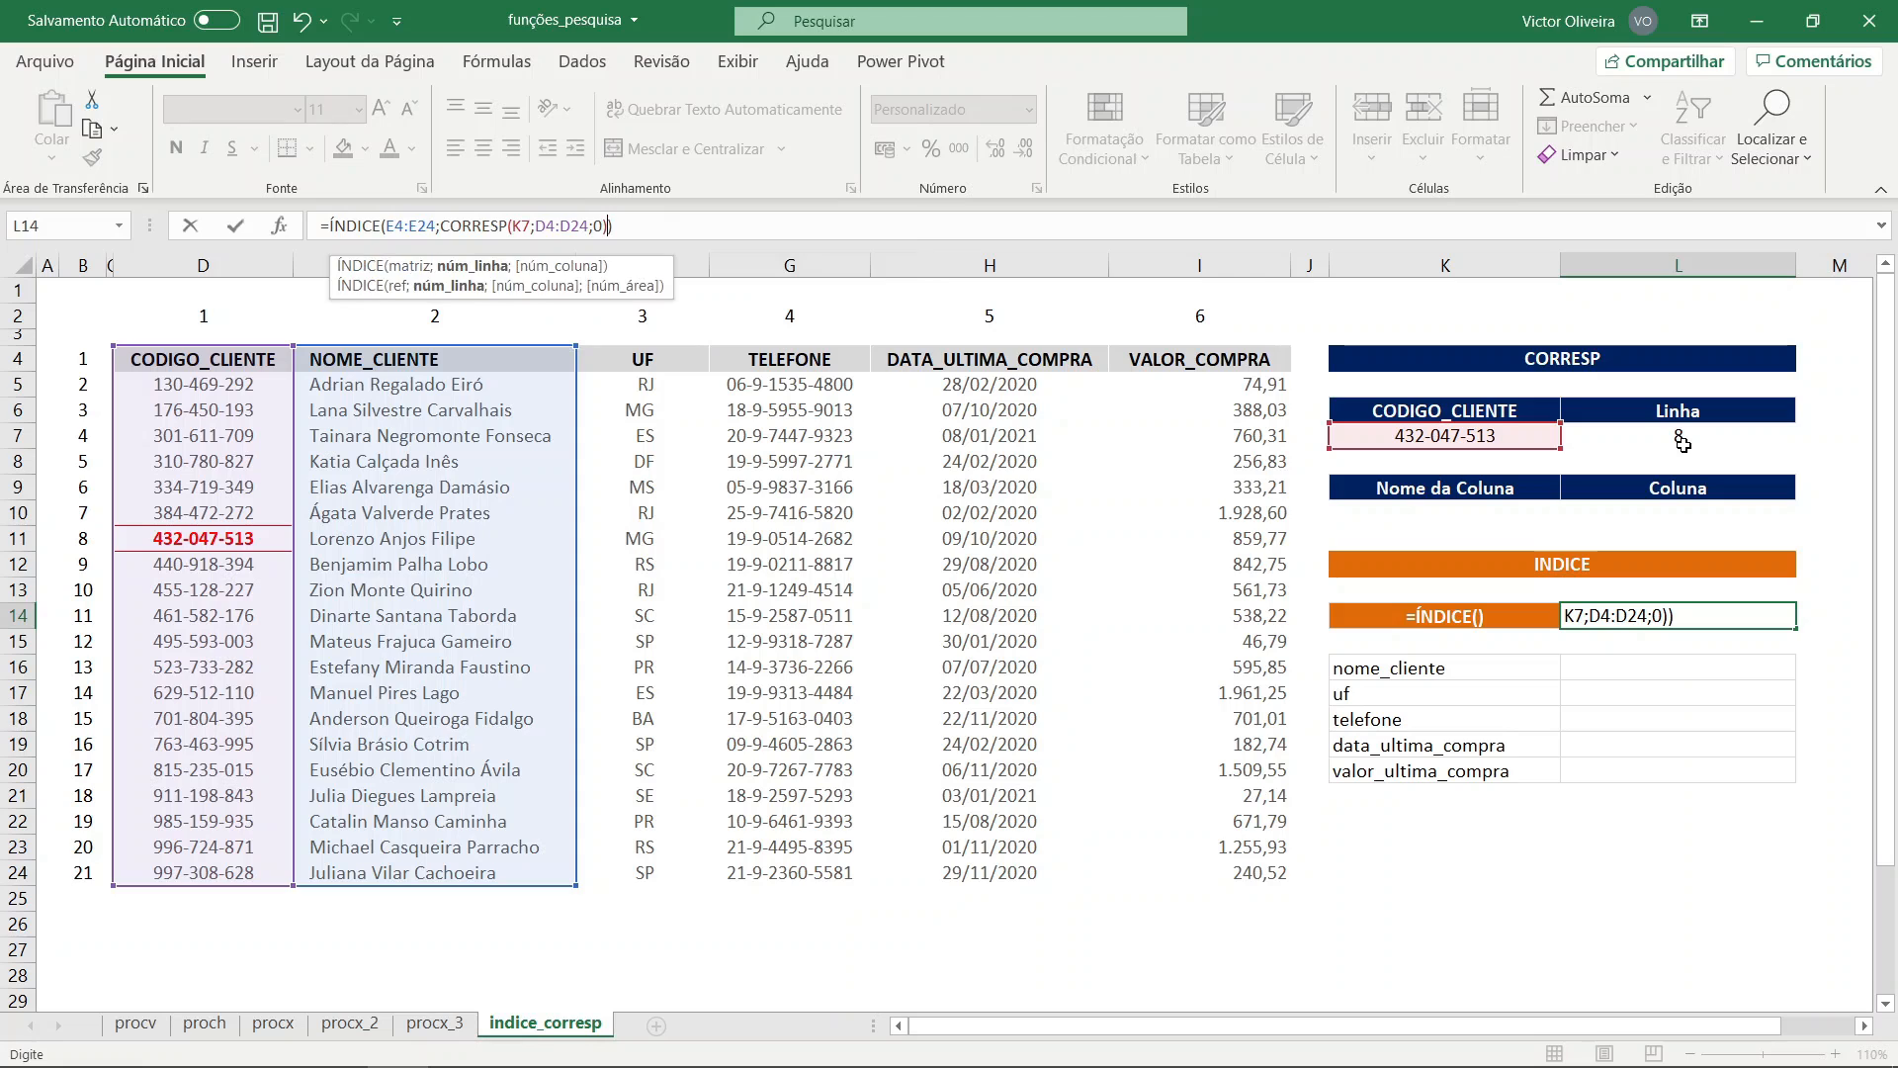
key(Return)
key(Up)
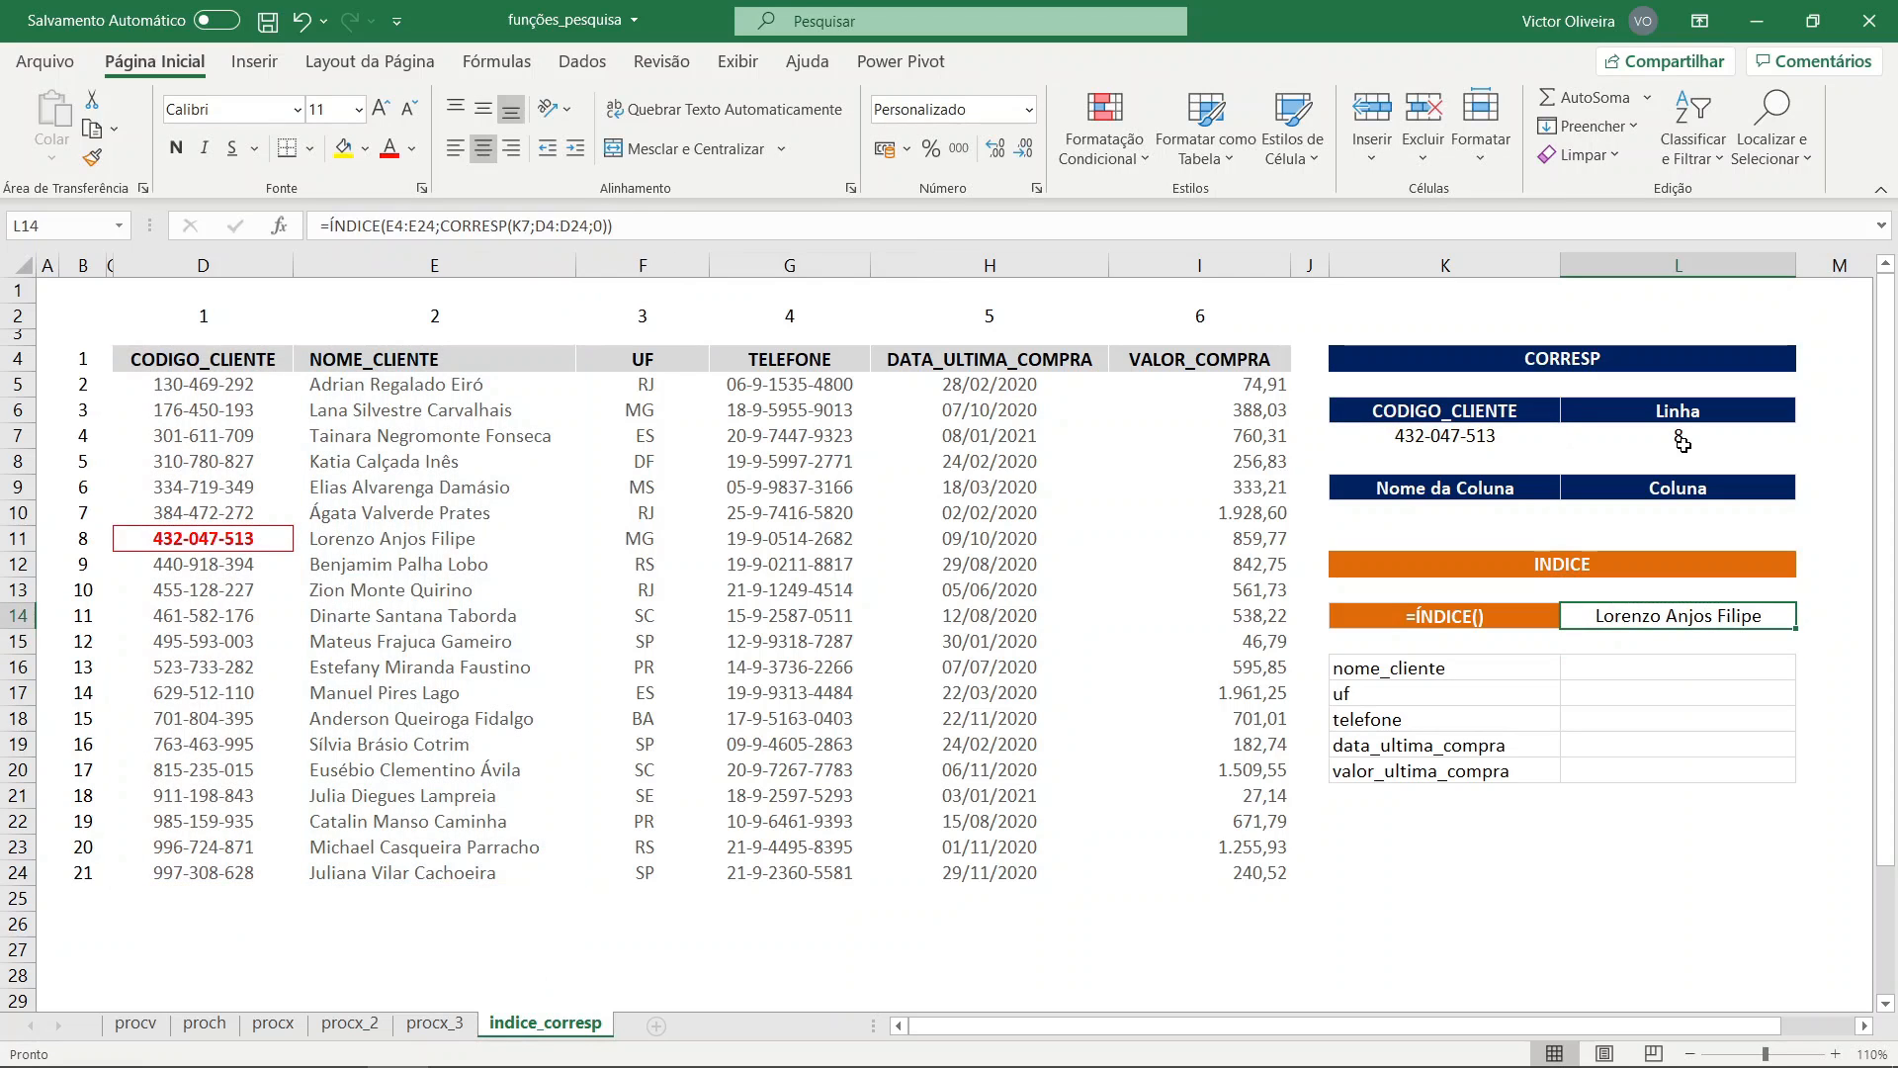
- Replace the customer code in K7 with the code from table row 15, and check the formula in L14
click(1501, 432)
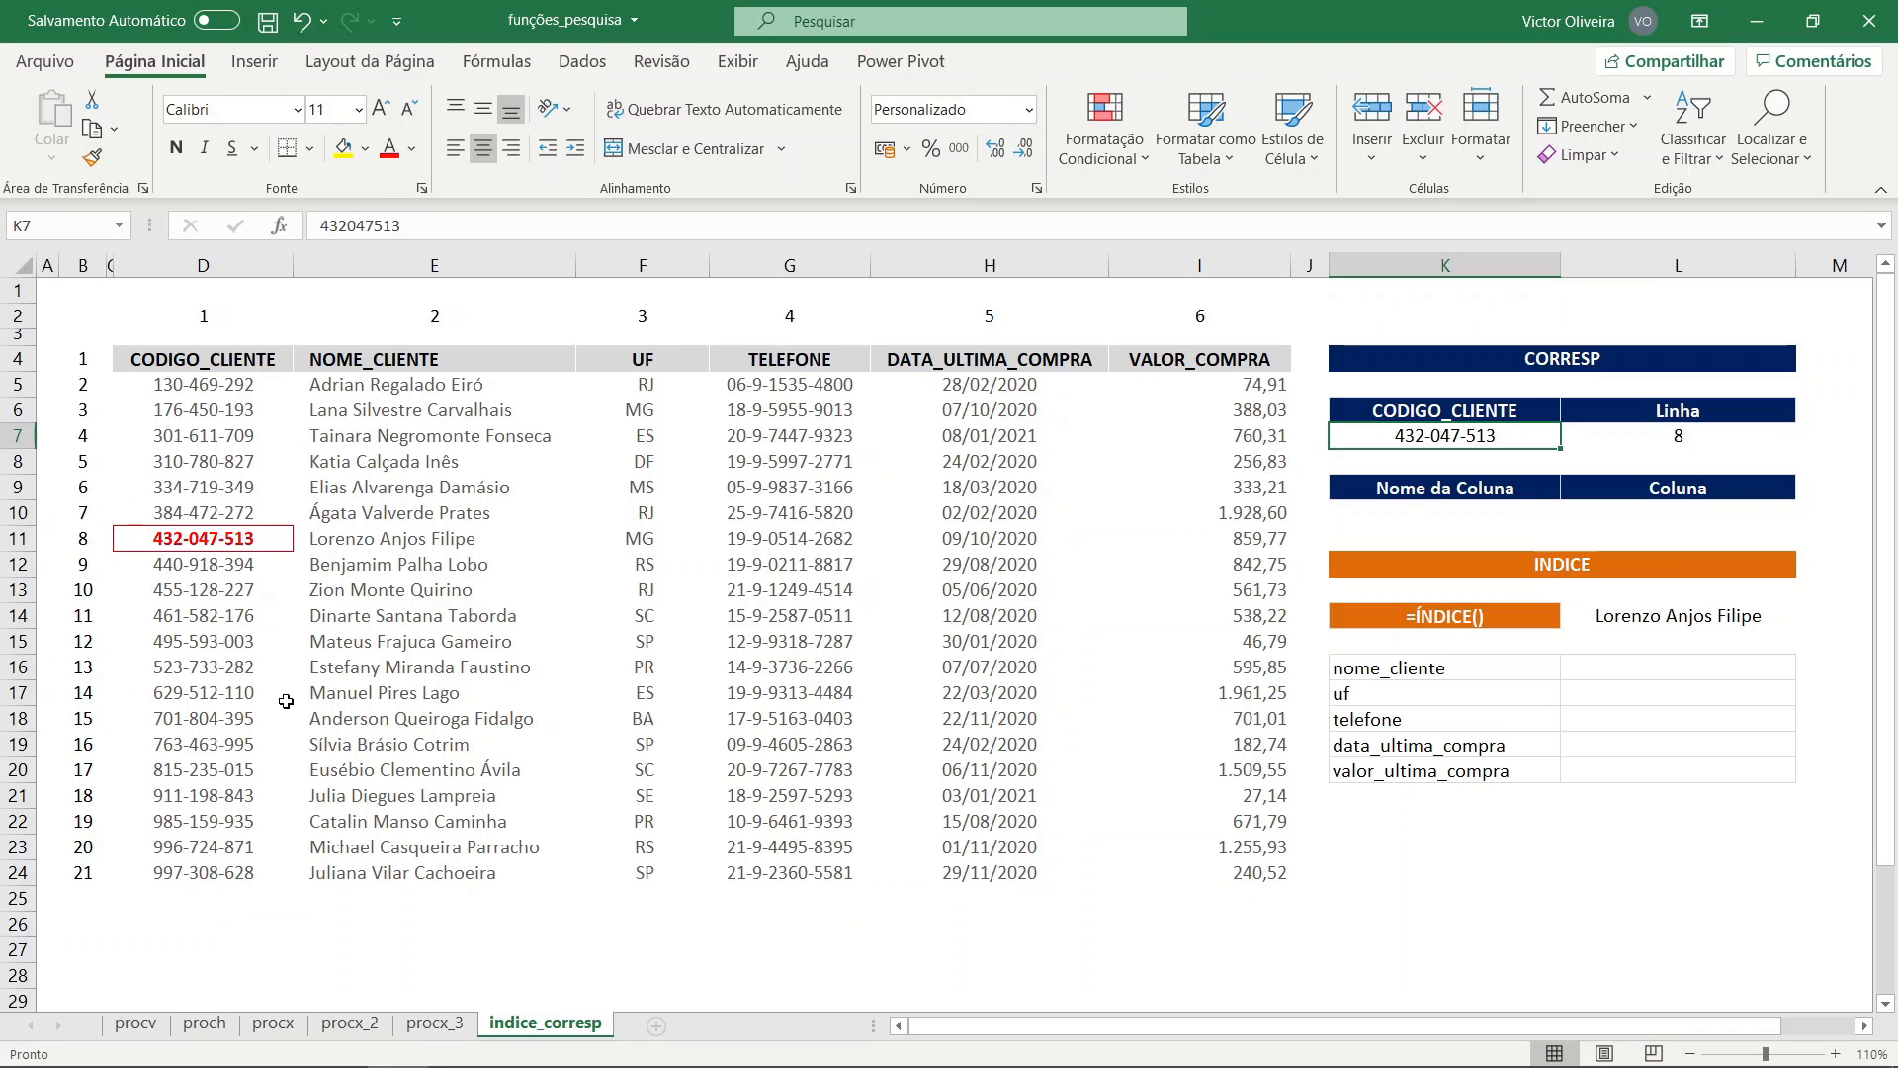
text(495)
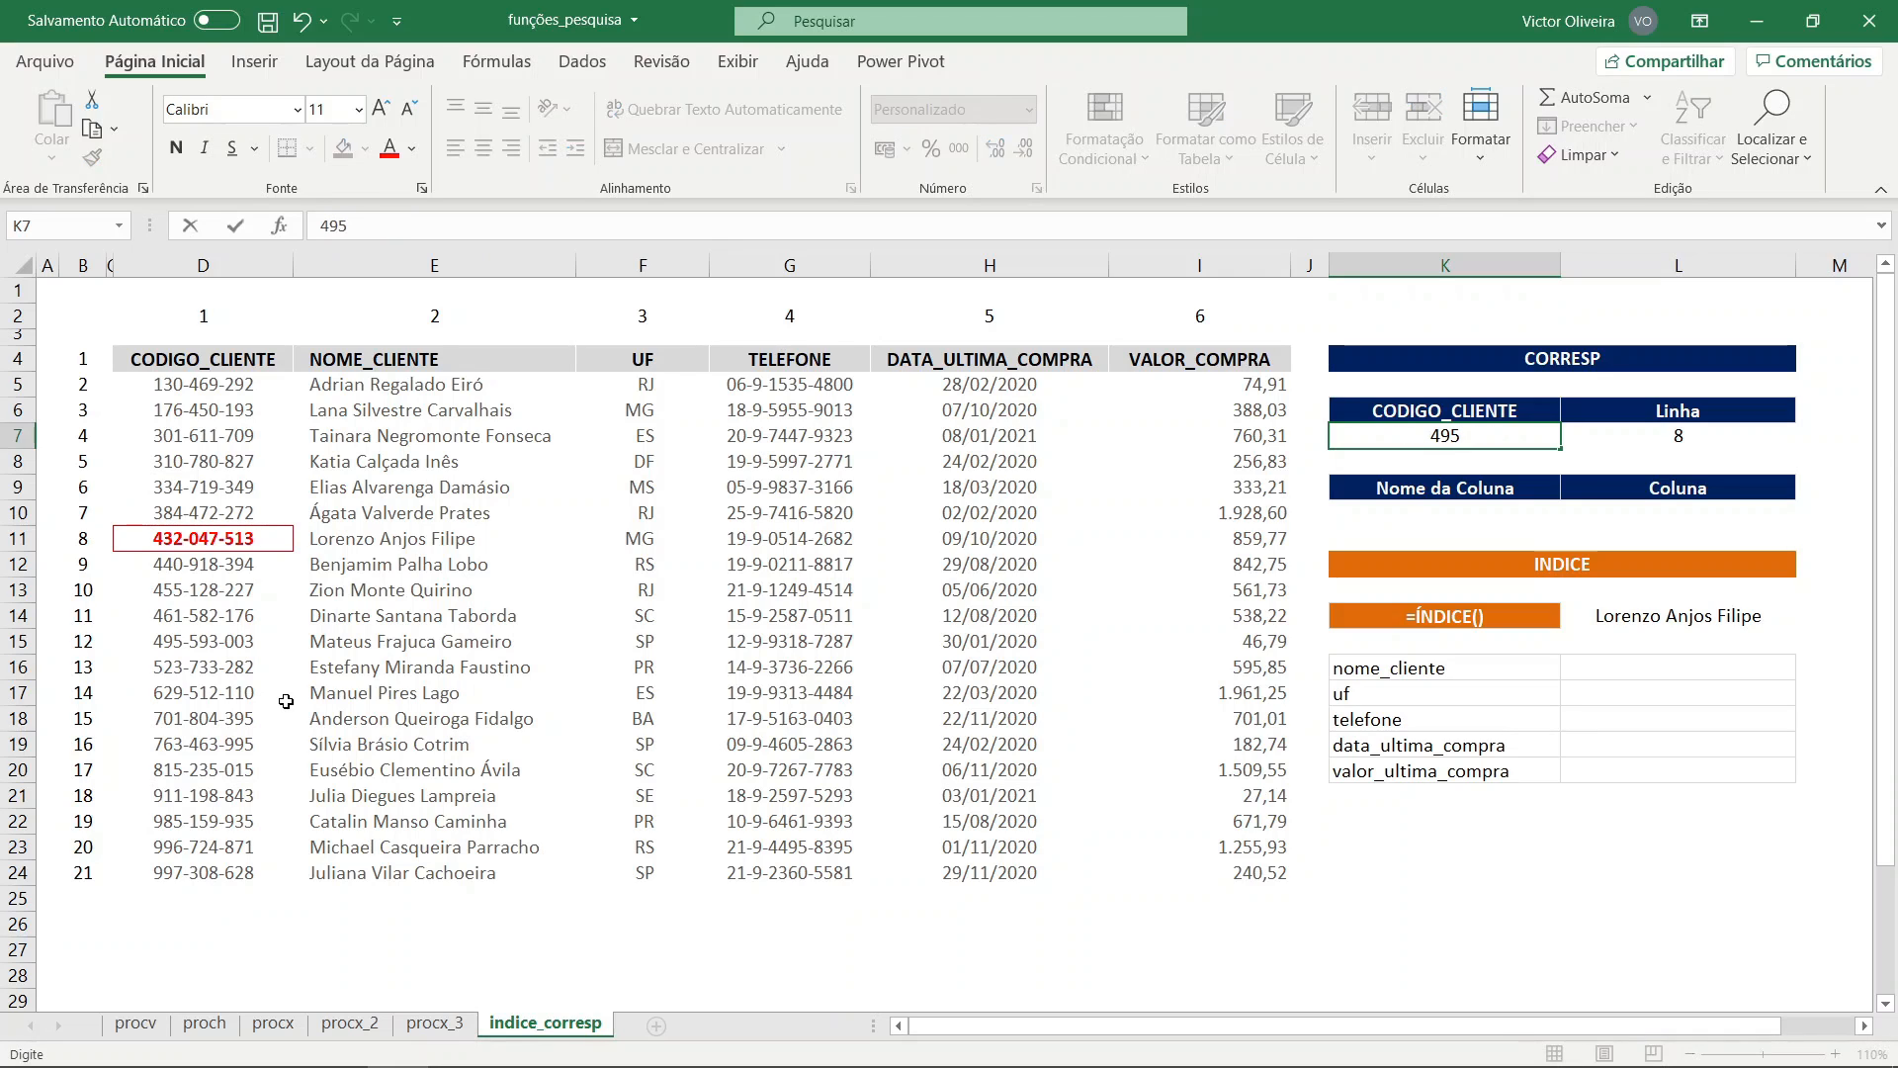
text(-593-003)
key(Return)
click(1662, 628)
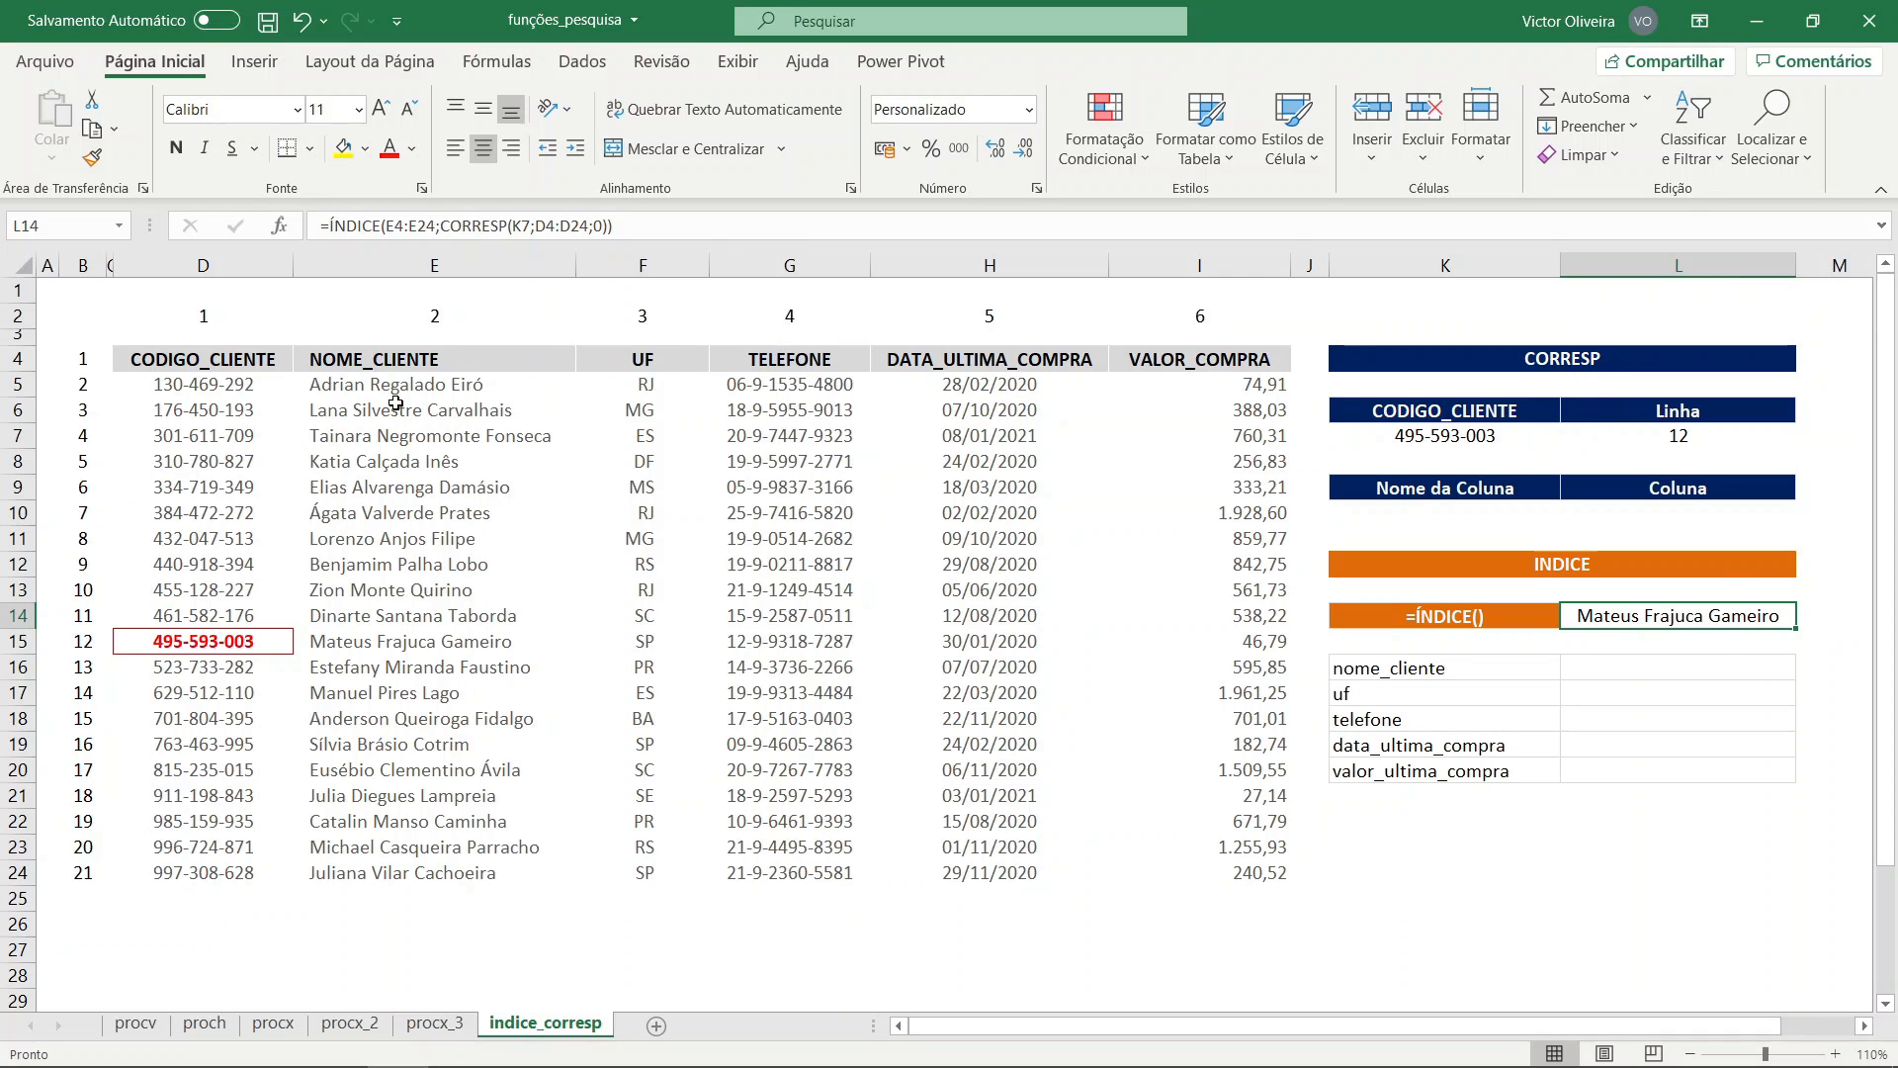
- Enter the header name NOME_CLIENTE in K10, under the Nome da Coluna heading of the CORRESP block
drag(267, 362, 282, 883)
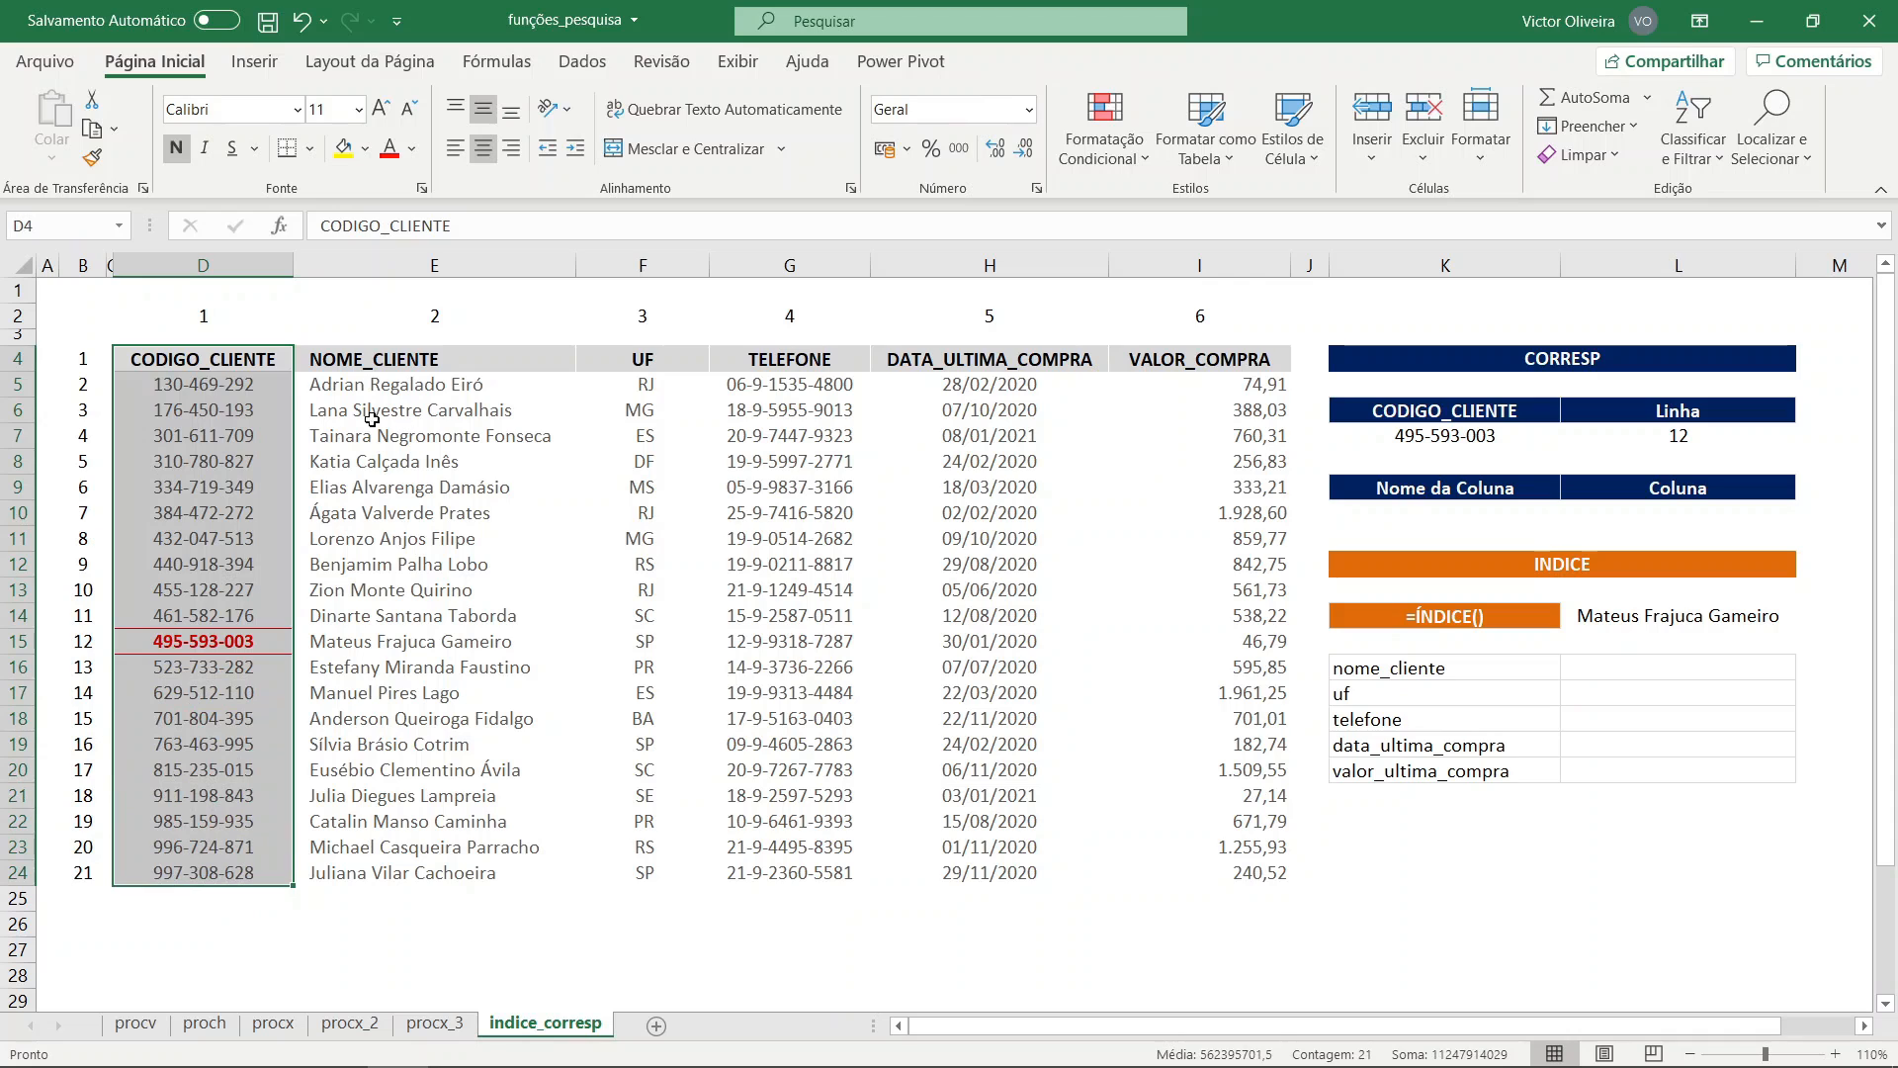
drag(234, 362, 1251, 362)
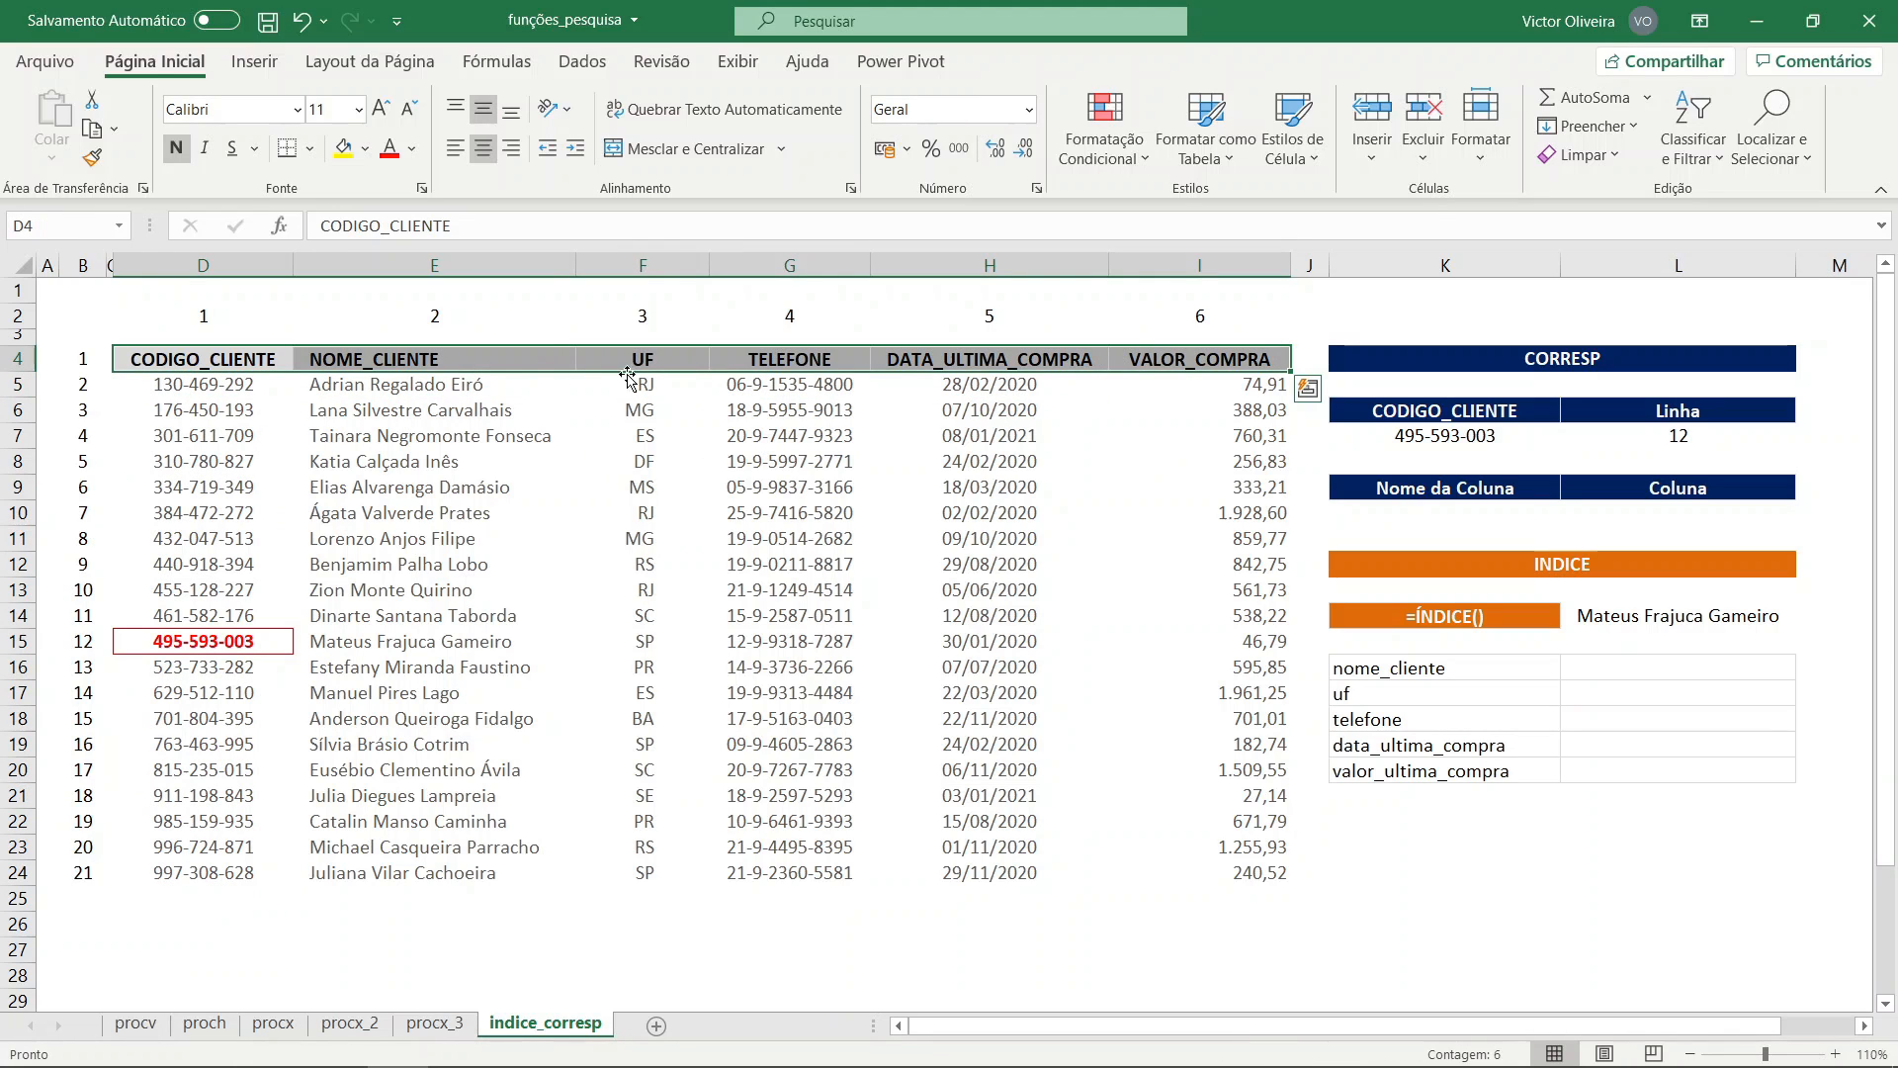
click(441, 364)
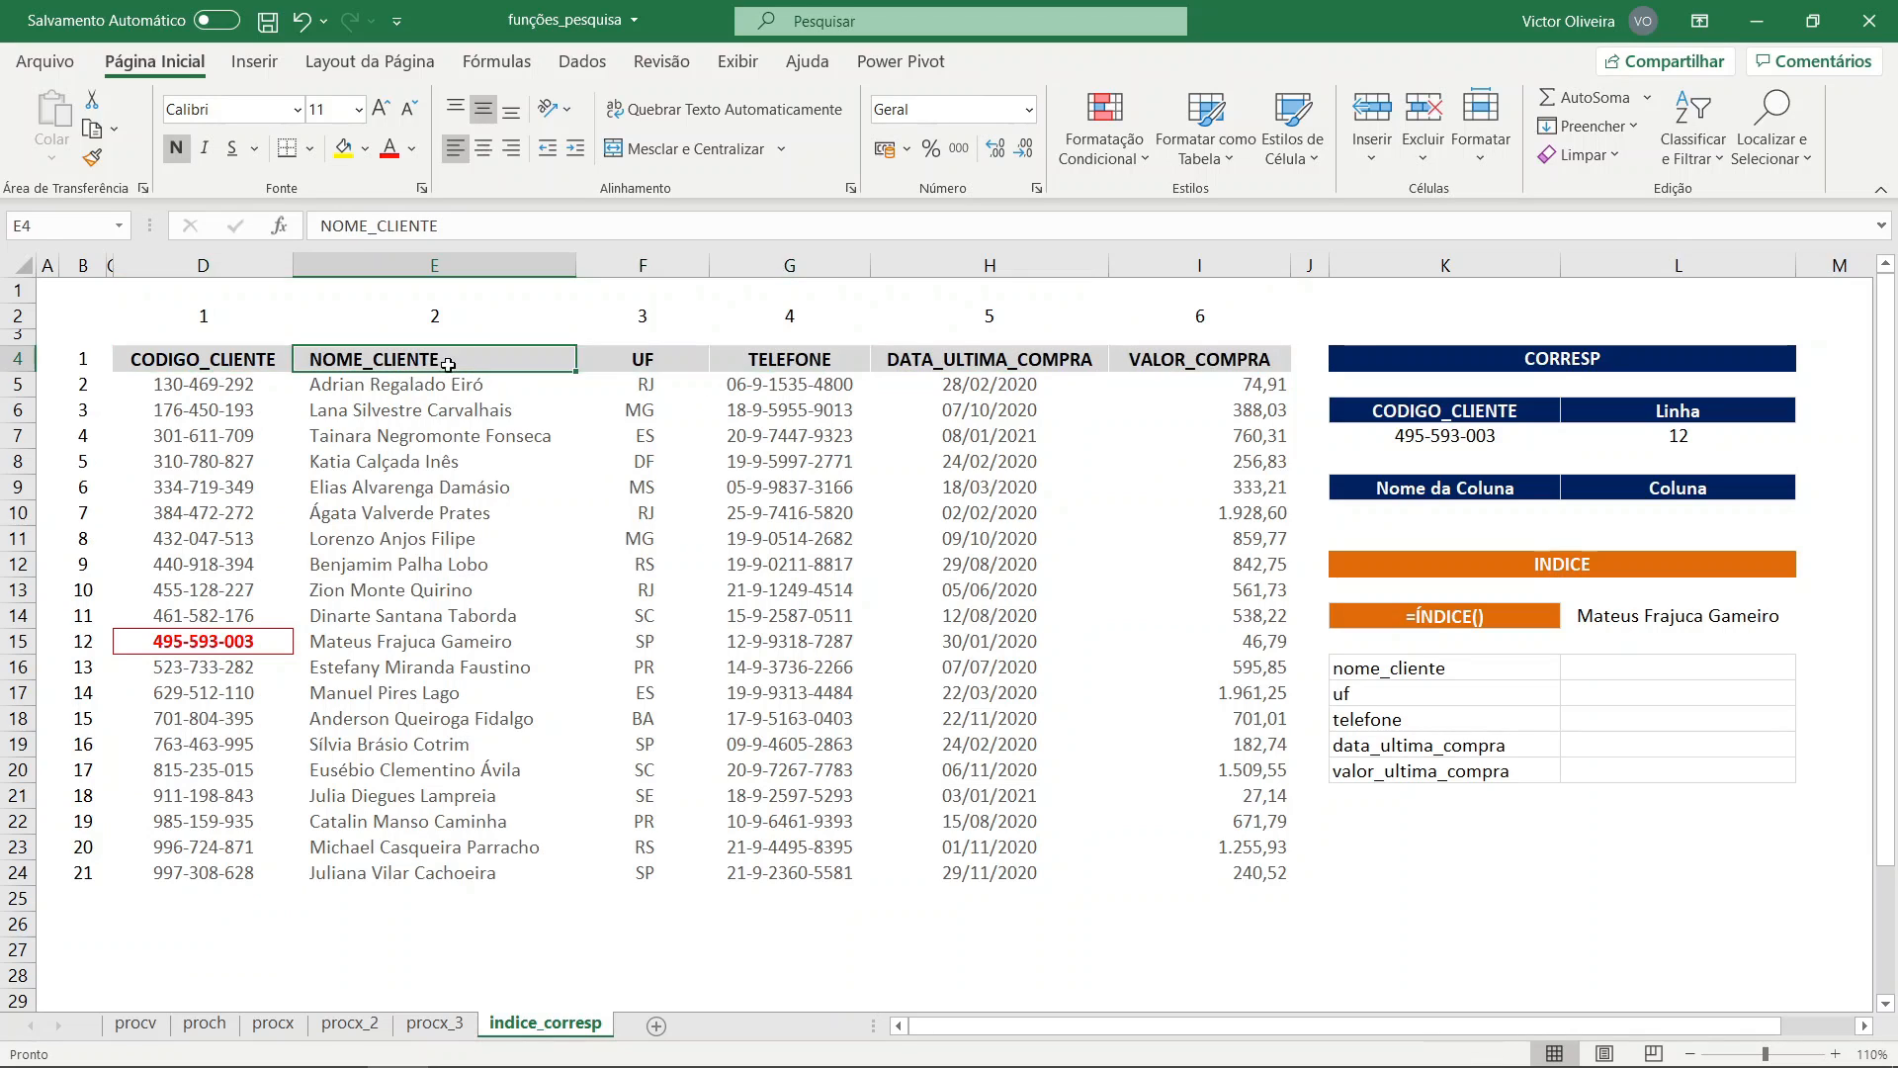
click(1483, 514)
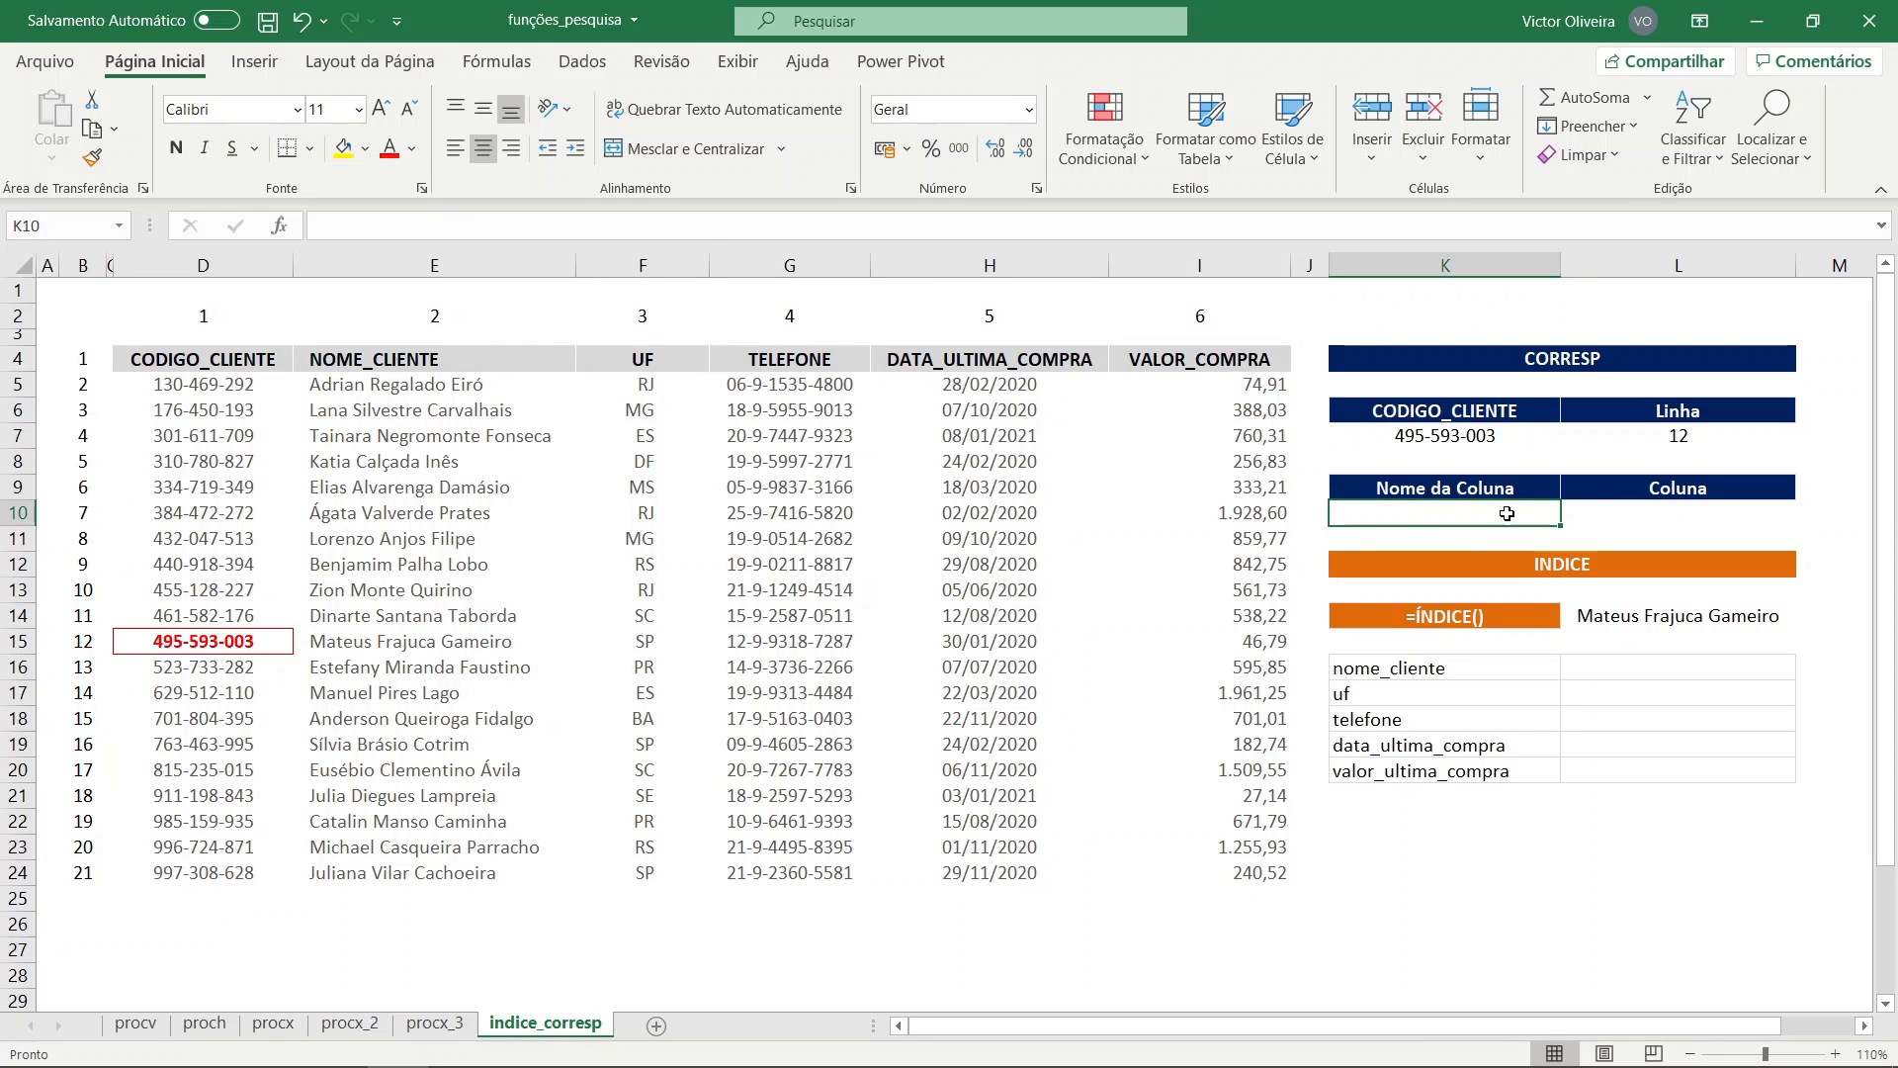
text(NO)
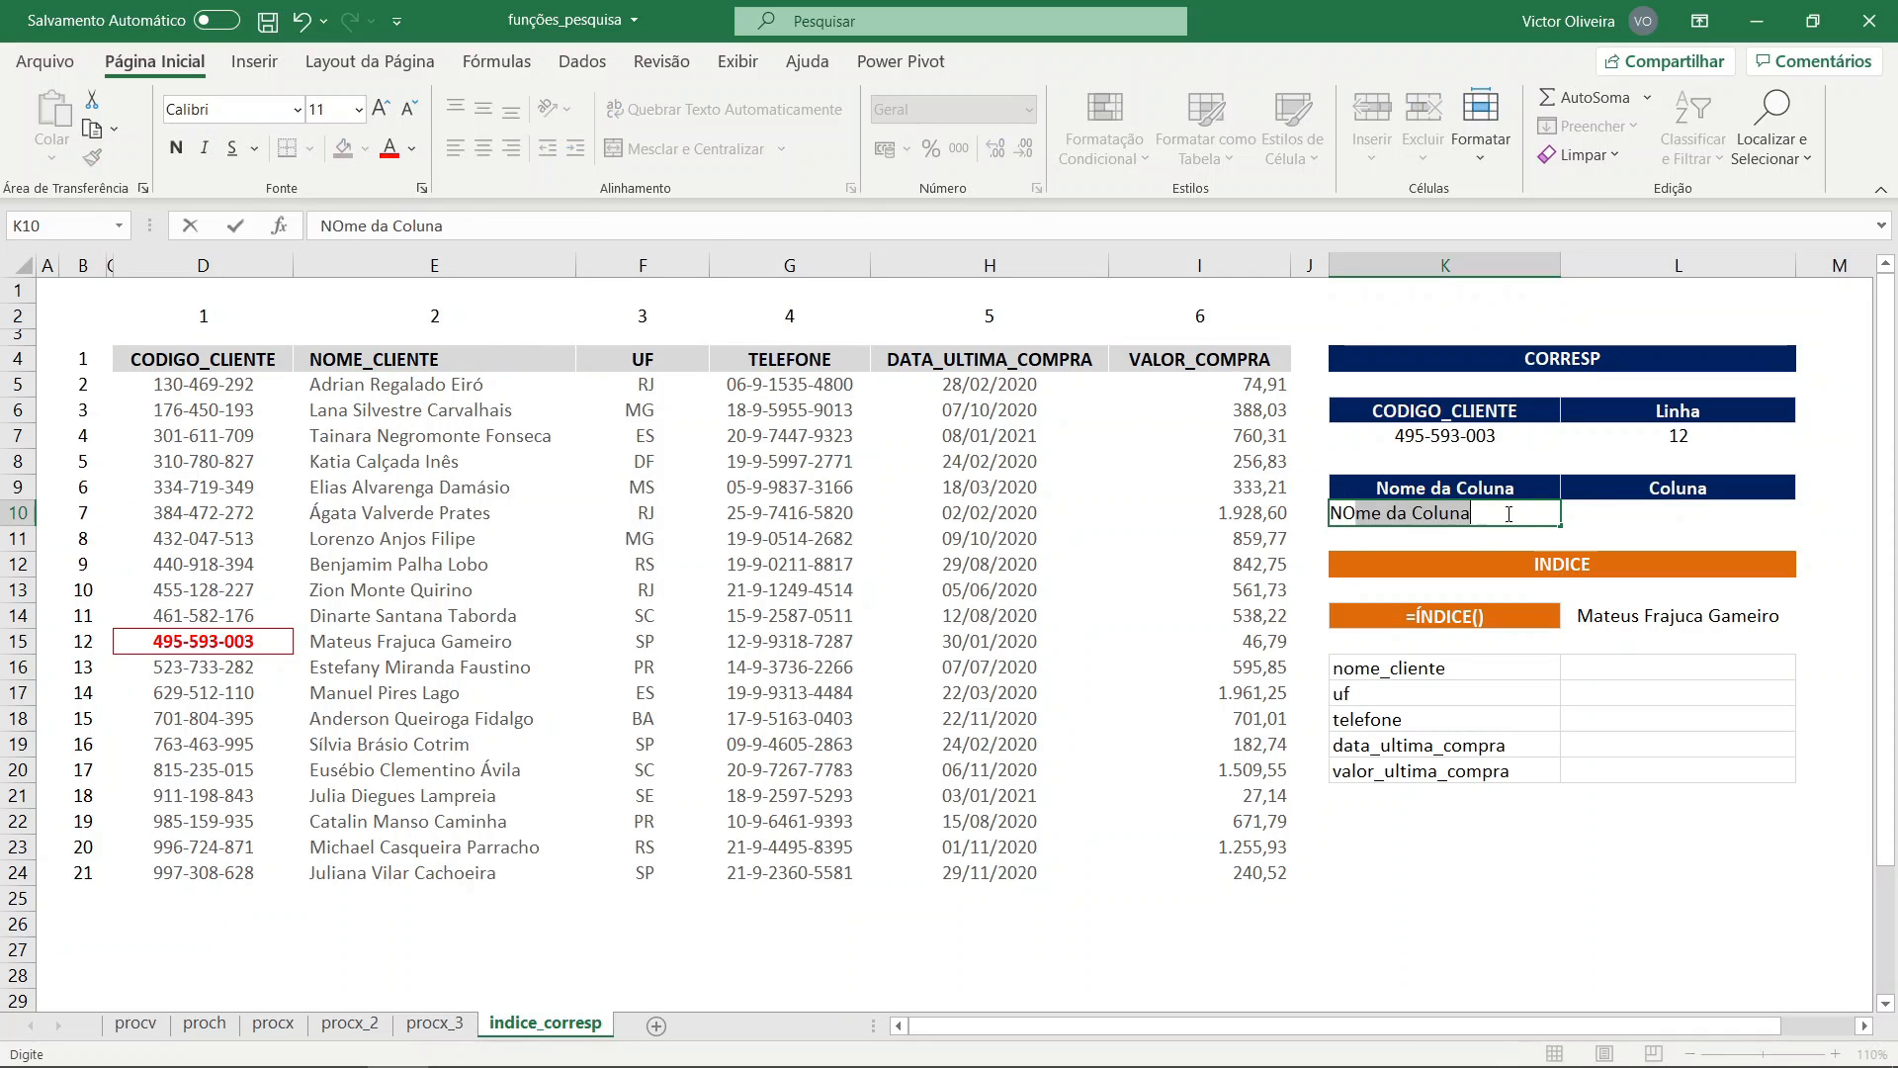
text(ME_CLIENTE)
key(Tab)
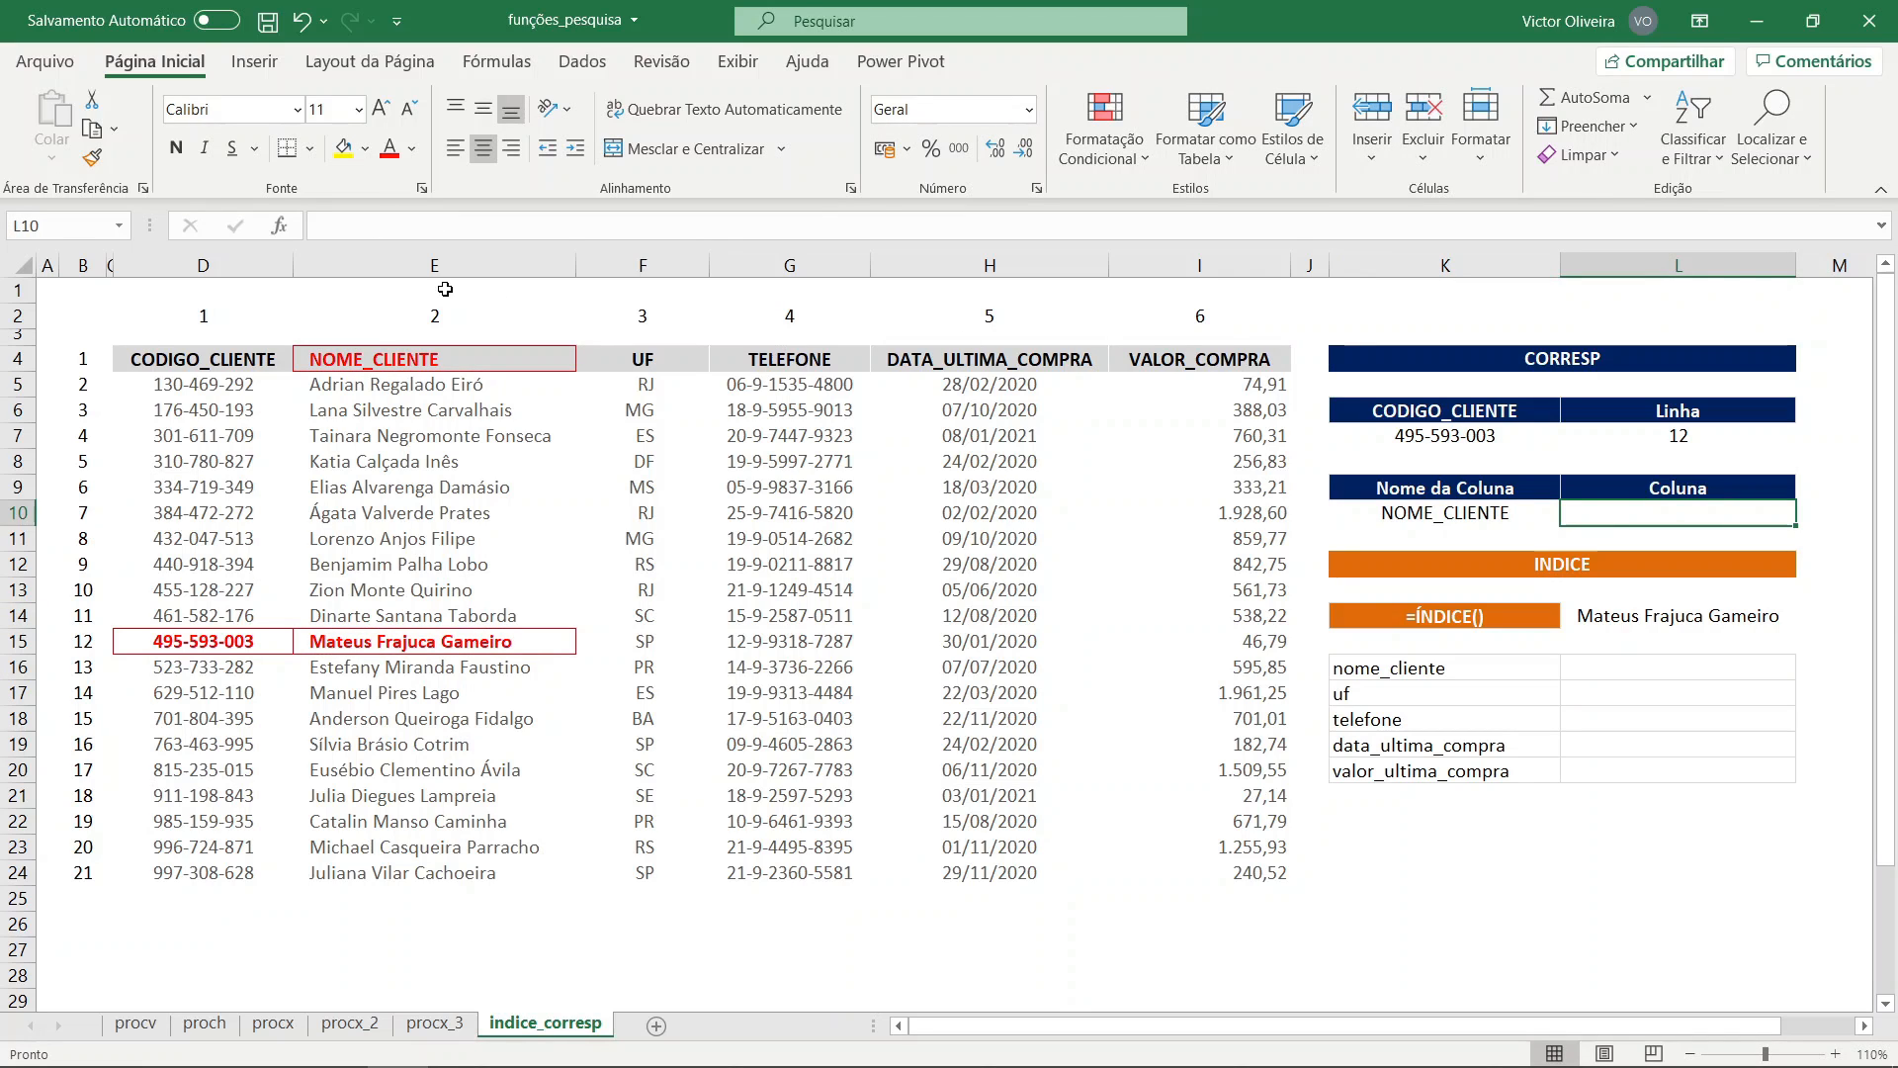
- Examine the highlighted NOME_CLIENTE header and the highlighted code and name cells in row 15
click(451, 359)
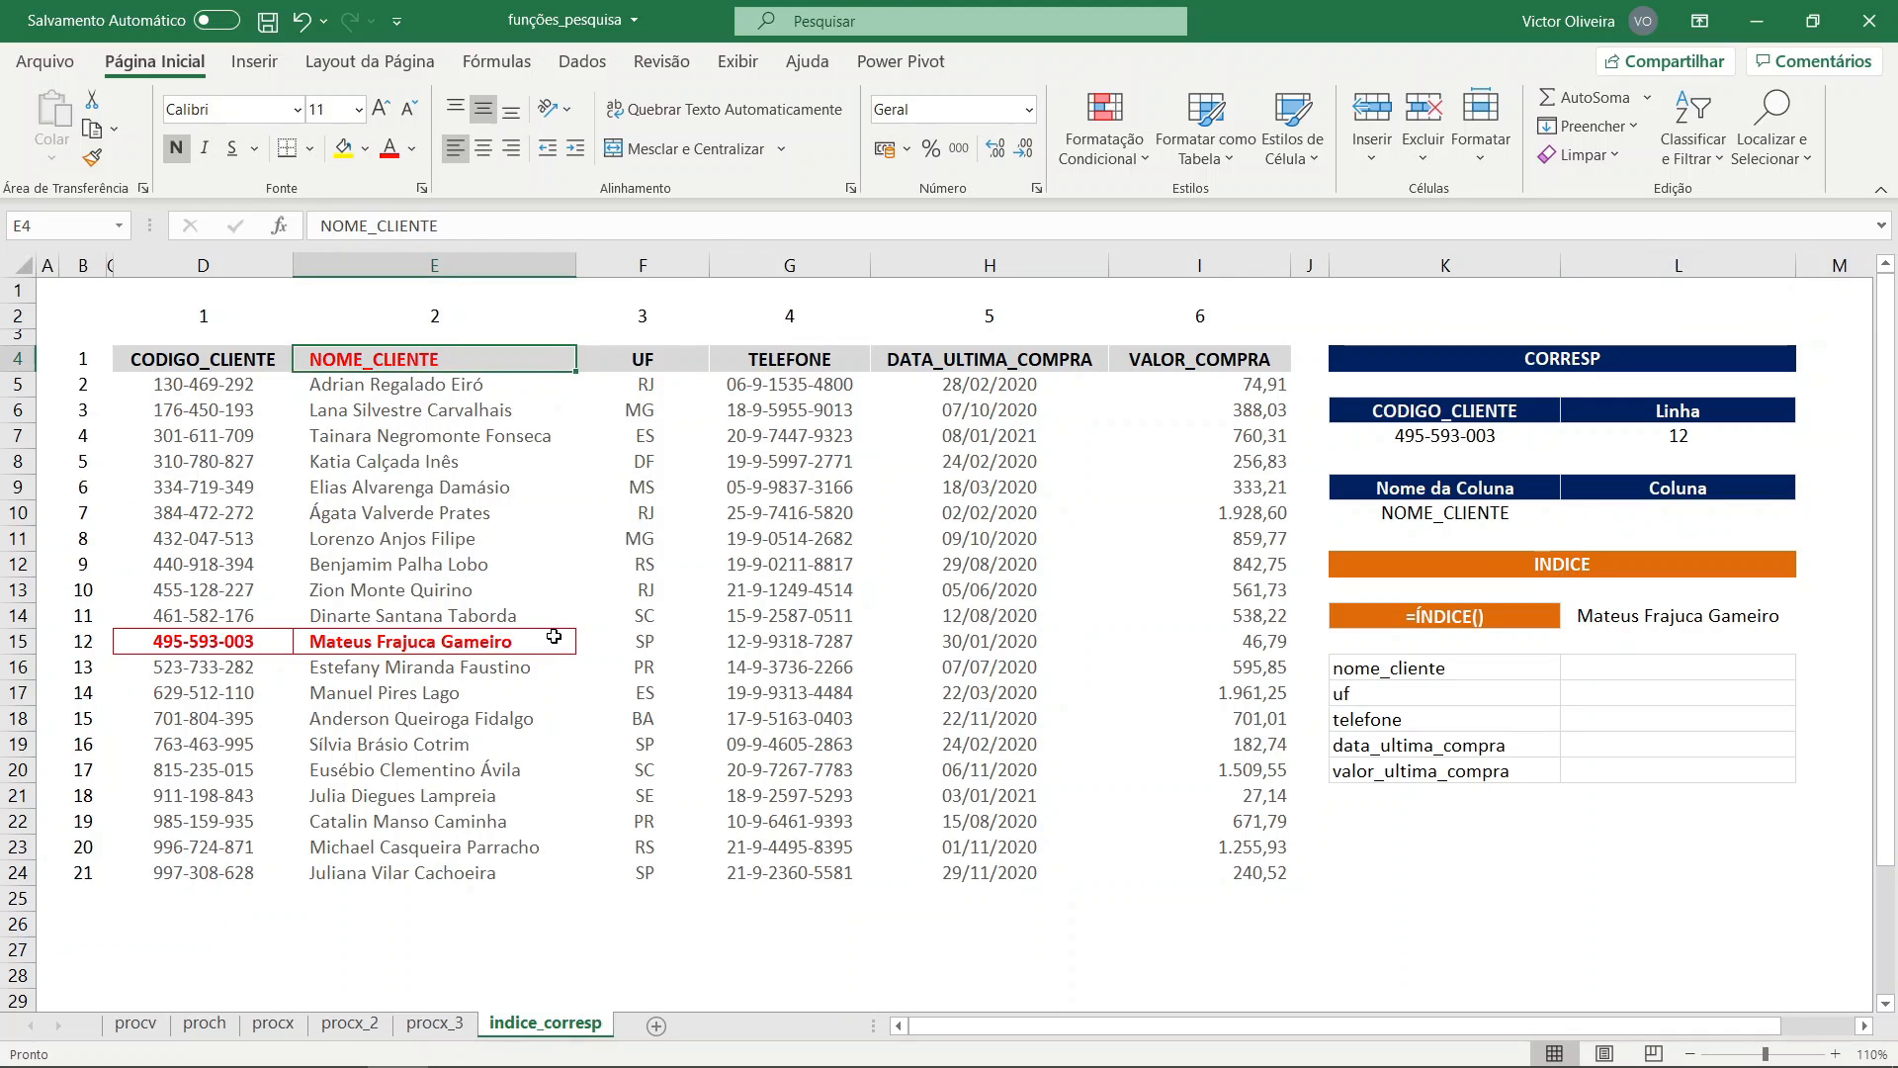
click(551, 638)
drag(518, 379, 515, 369)
click(495, 644)
click(254, 650)
click(371, 645)
- Enter =CORRESP(K10;D4:I4;0) in L10 under Coluna to find the header's column position, and compare it with the column numbers in row 2
click(1682, 509)
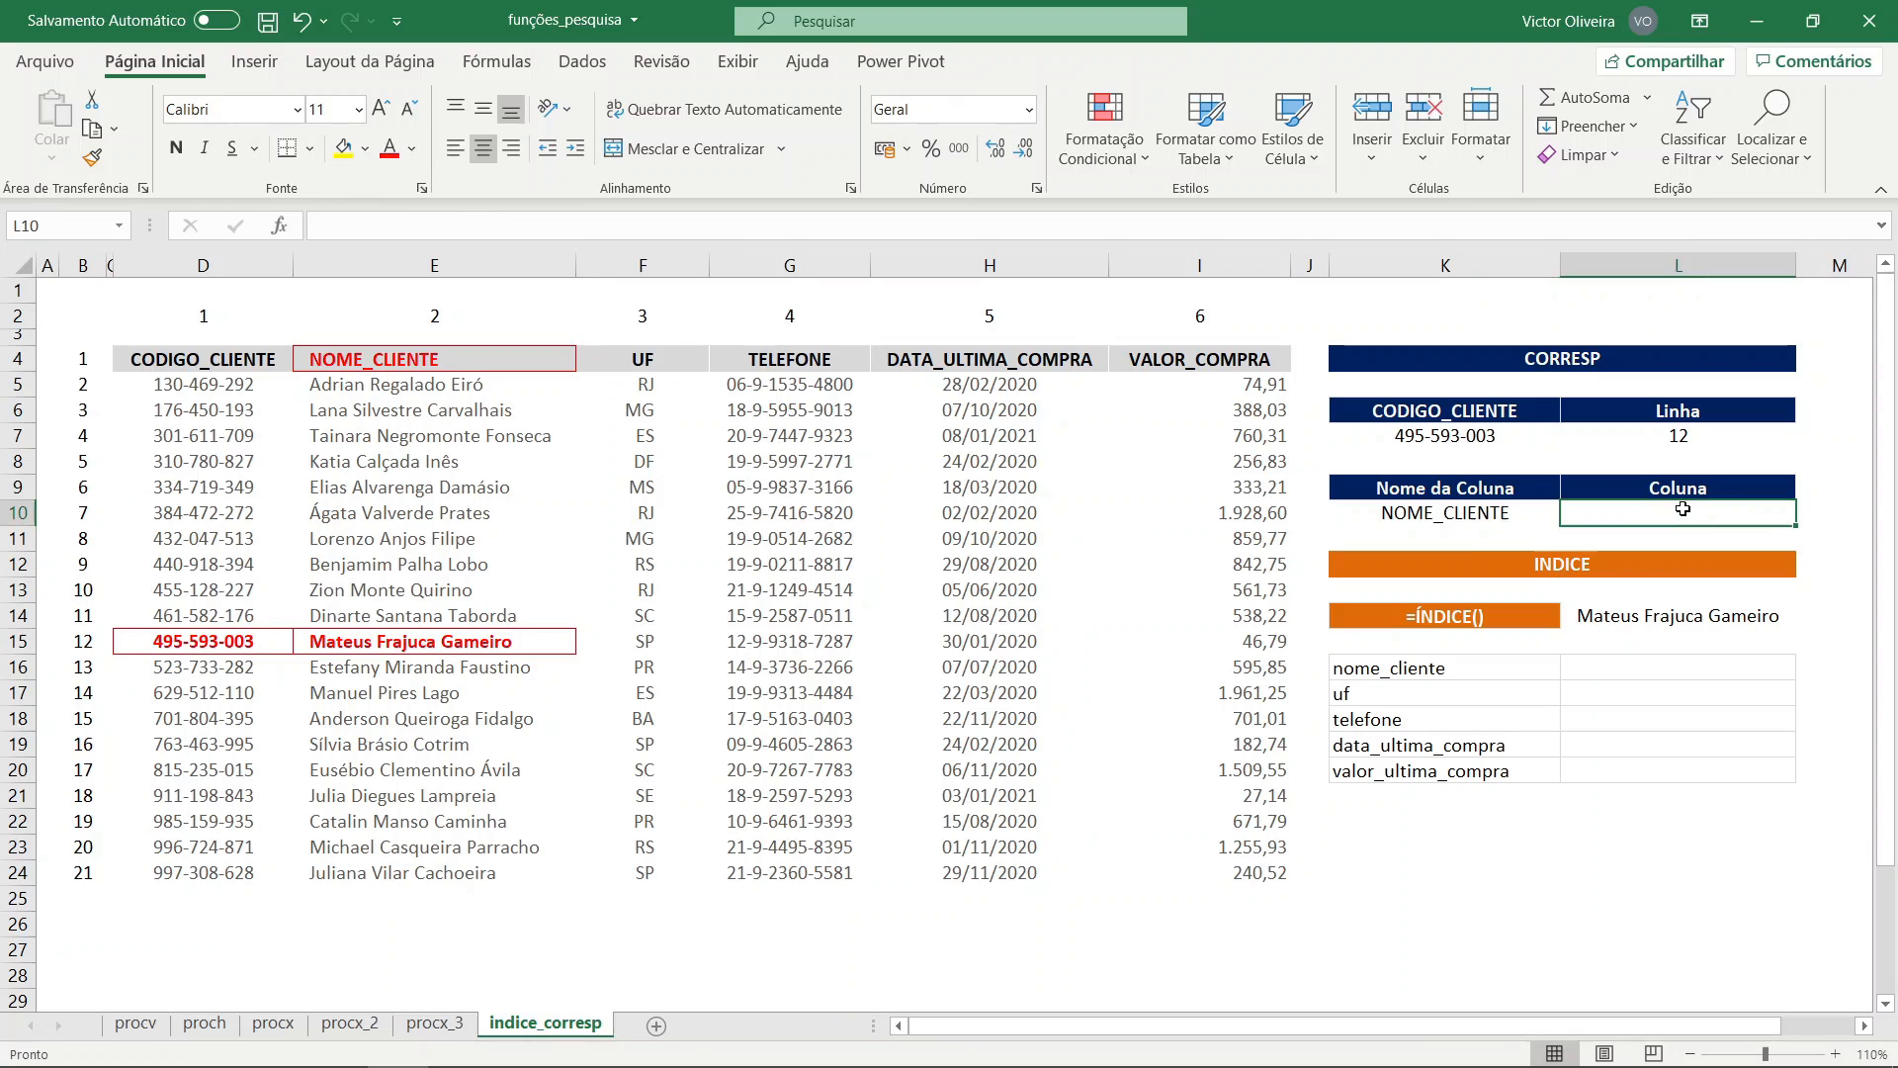
text(=corresp)
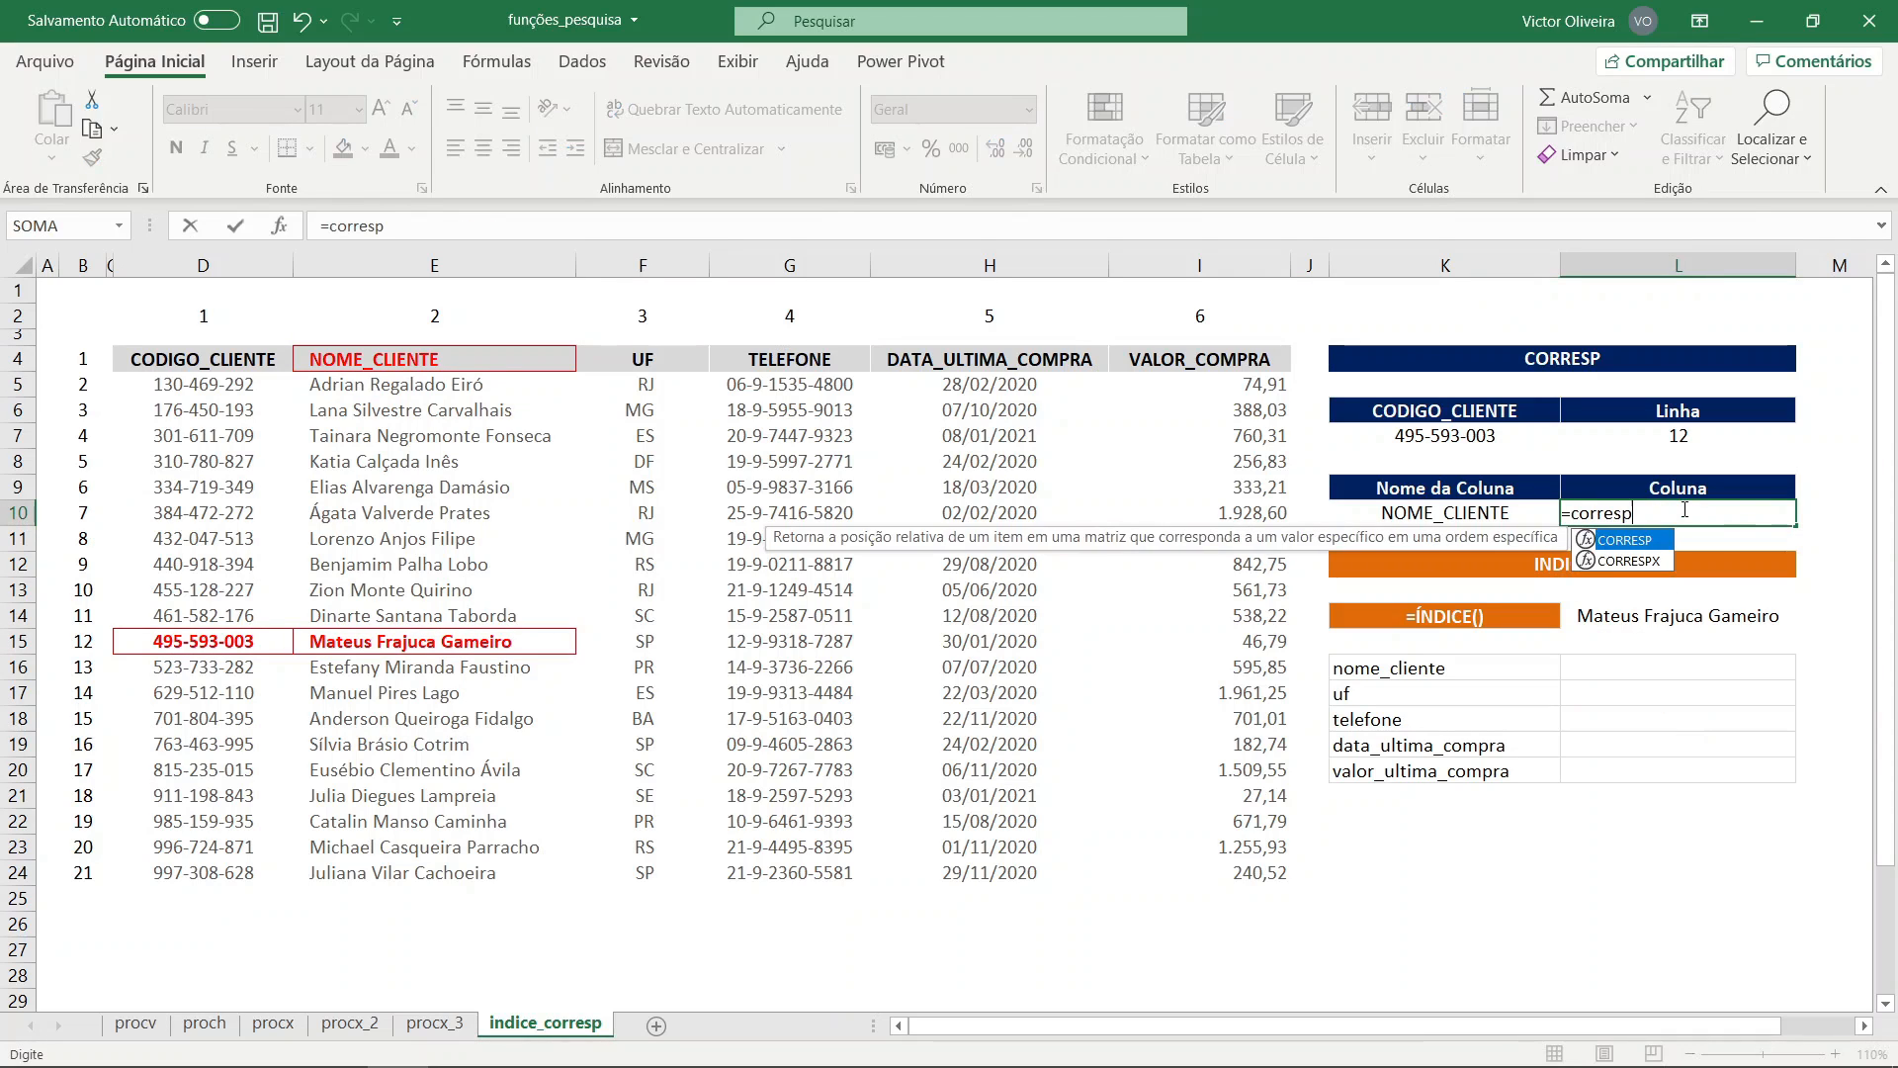
key(Tab)
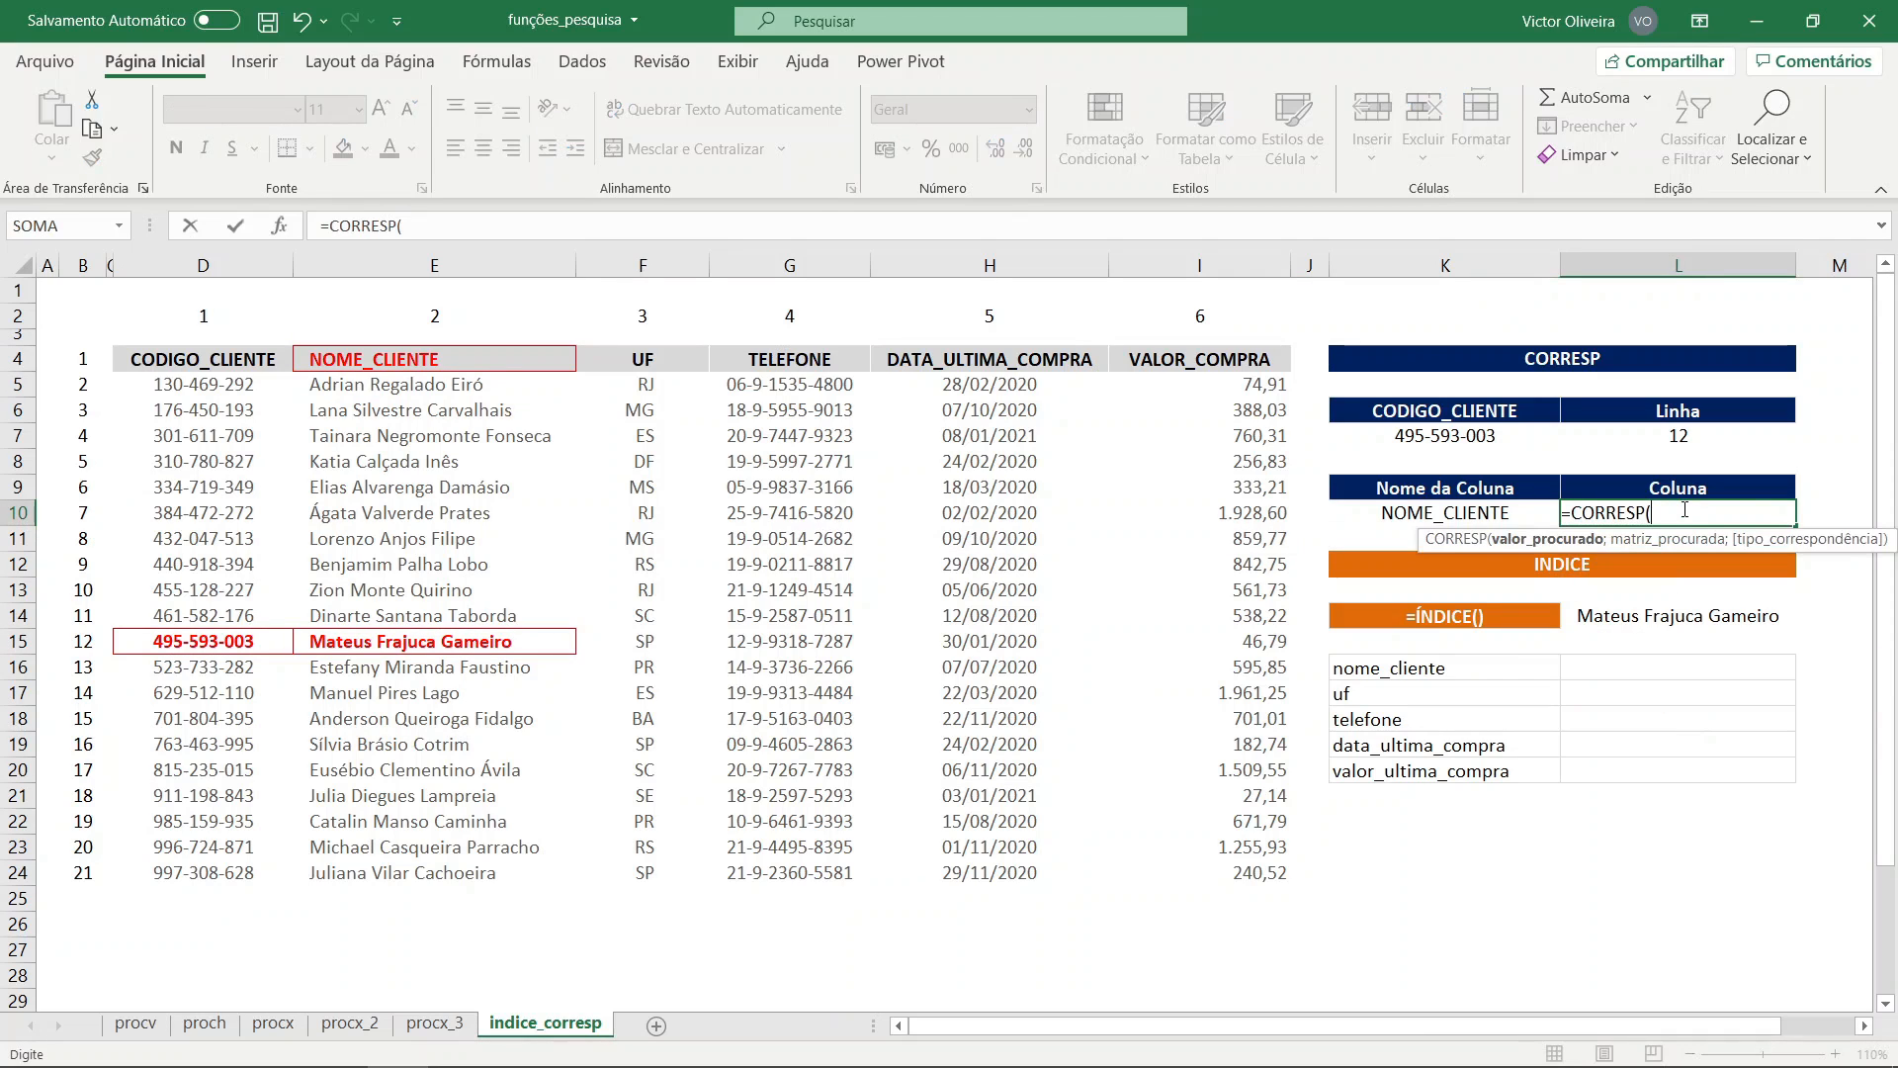
click(1487, 514)
text(;)
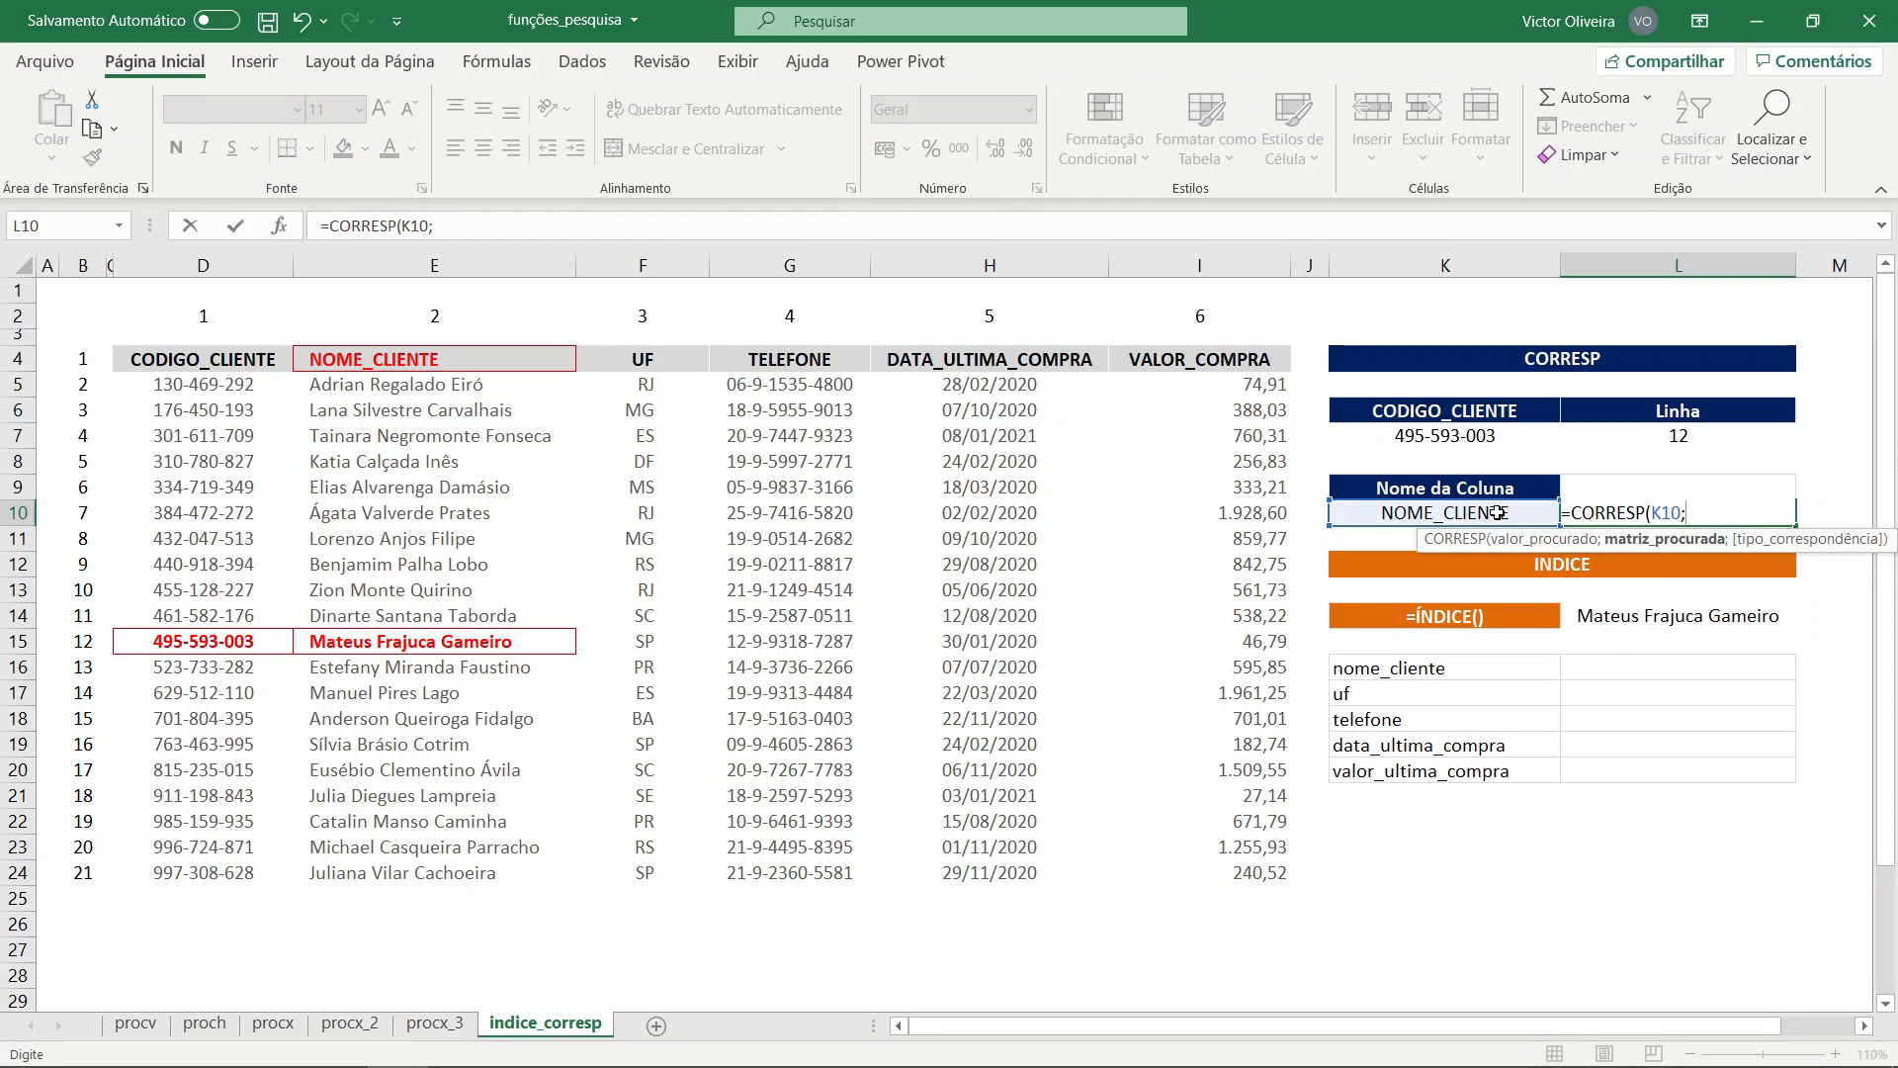
click(217, 366)
drag(217, 379, 1150, 361)
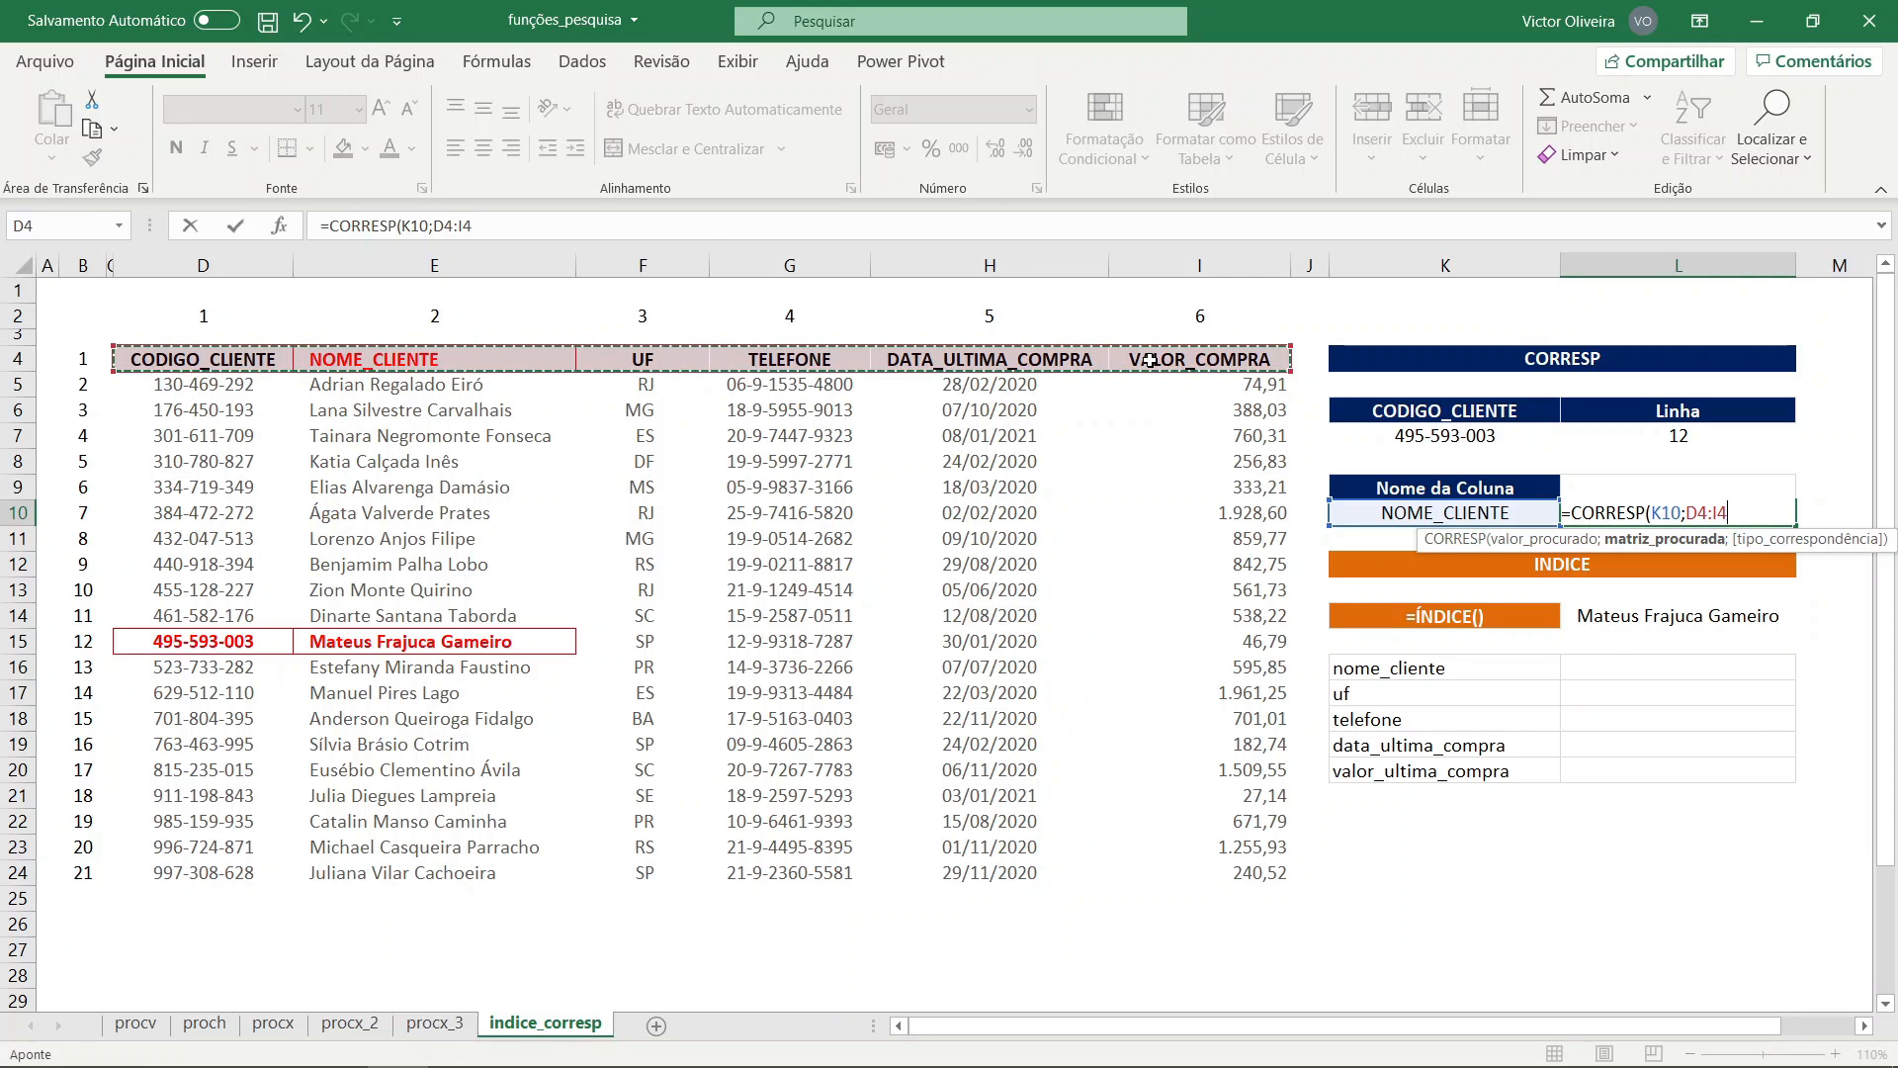
text(;)
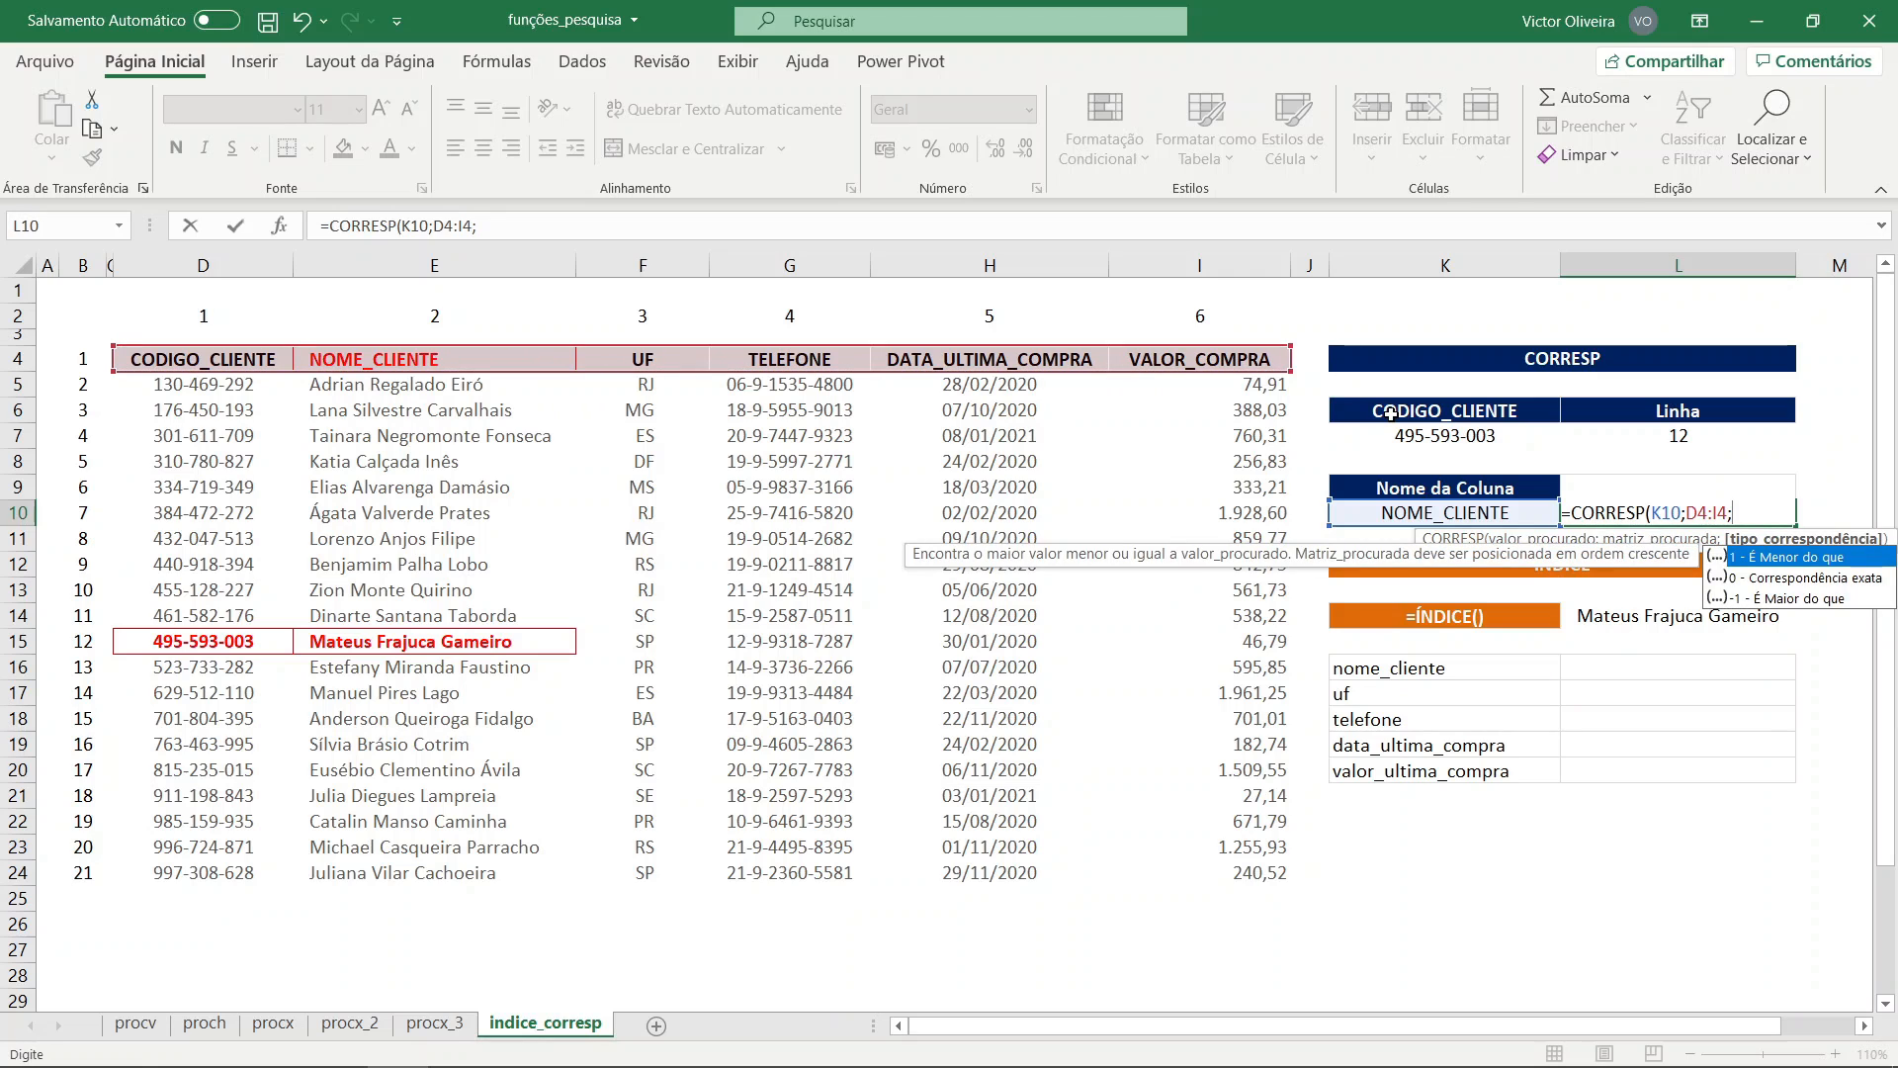
text(0)
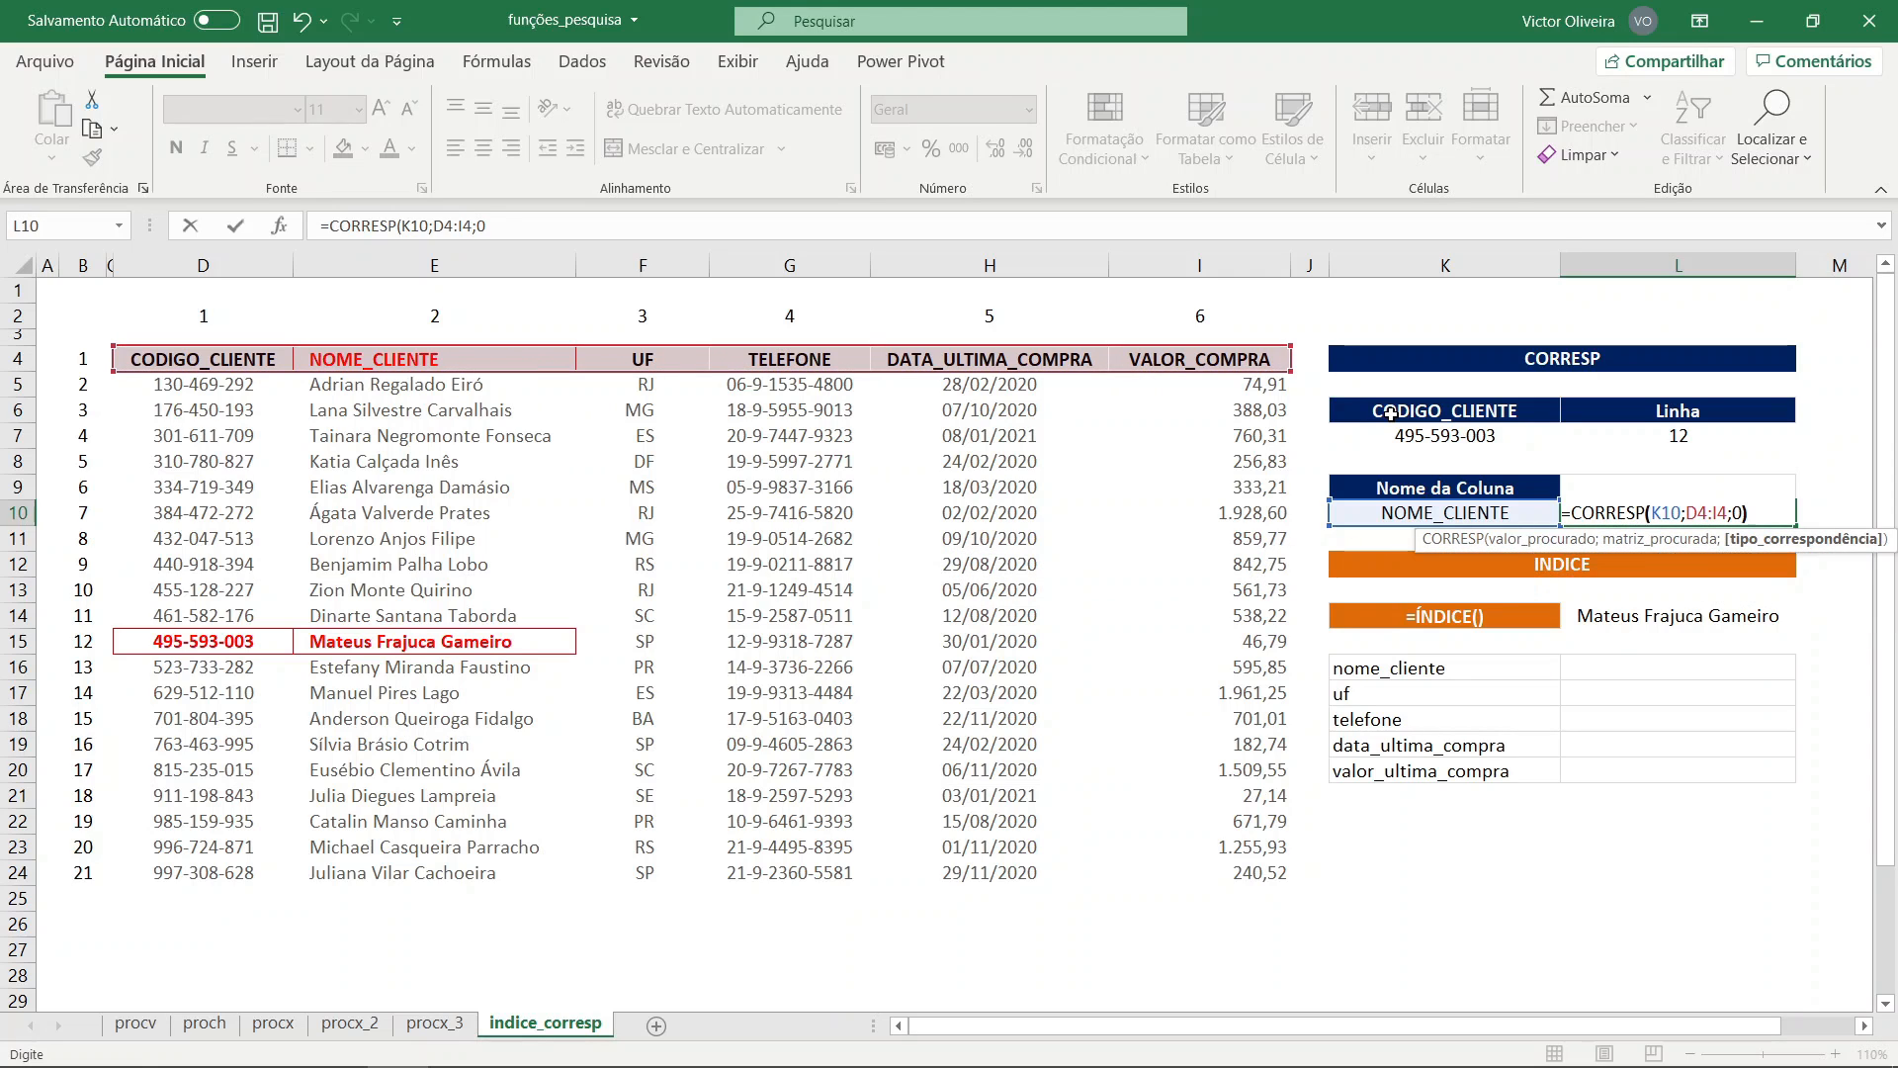
text())
key(Return)
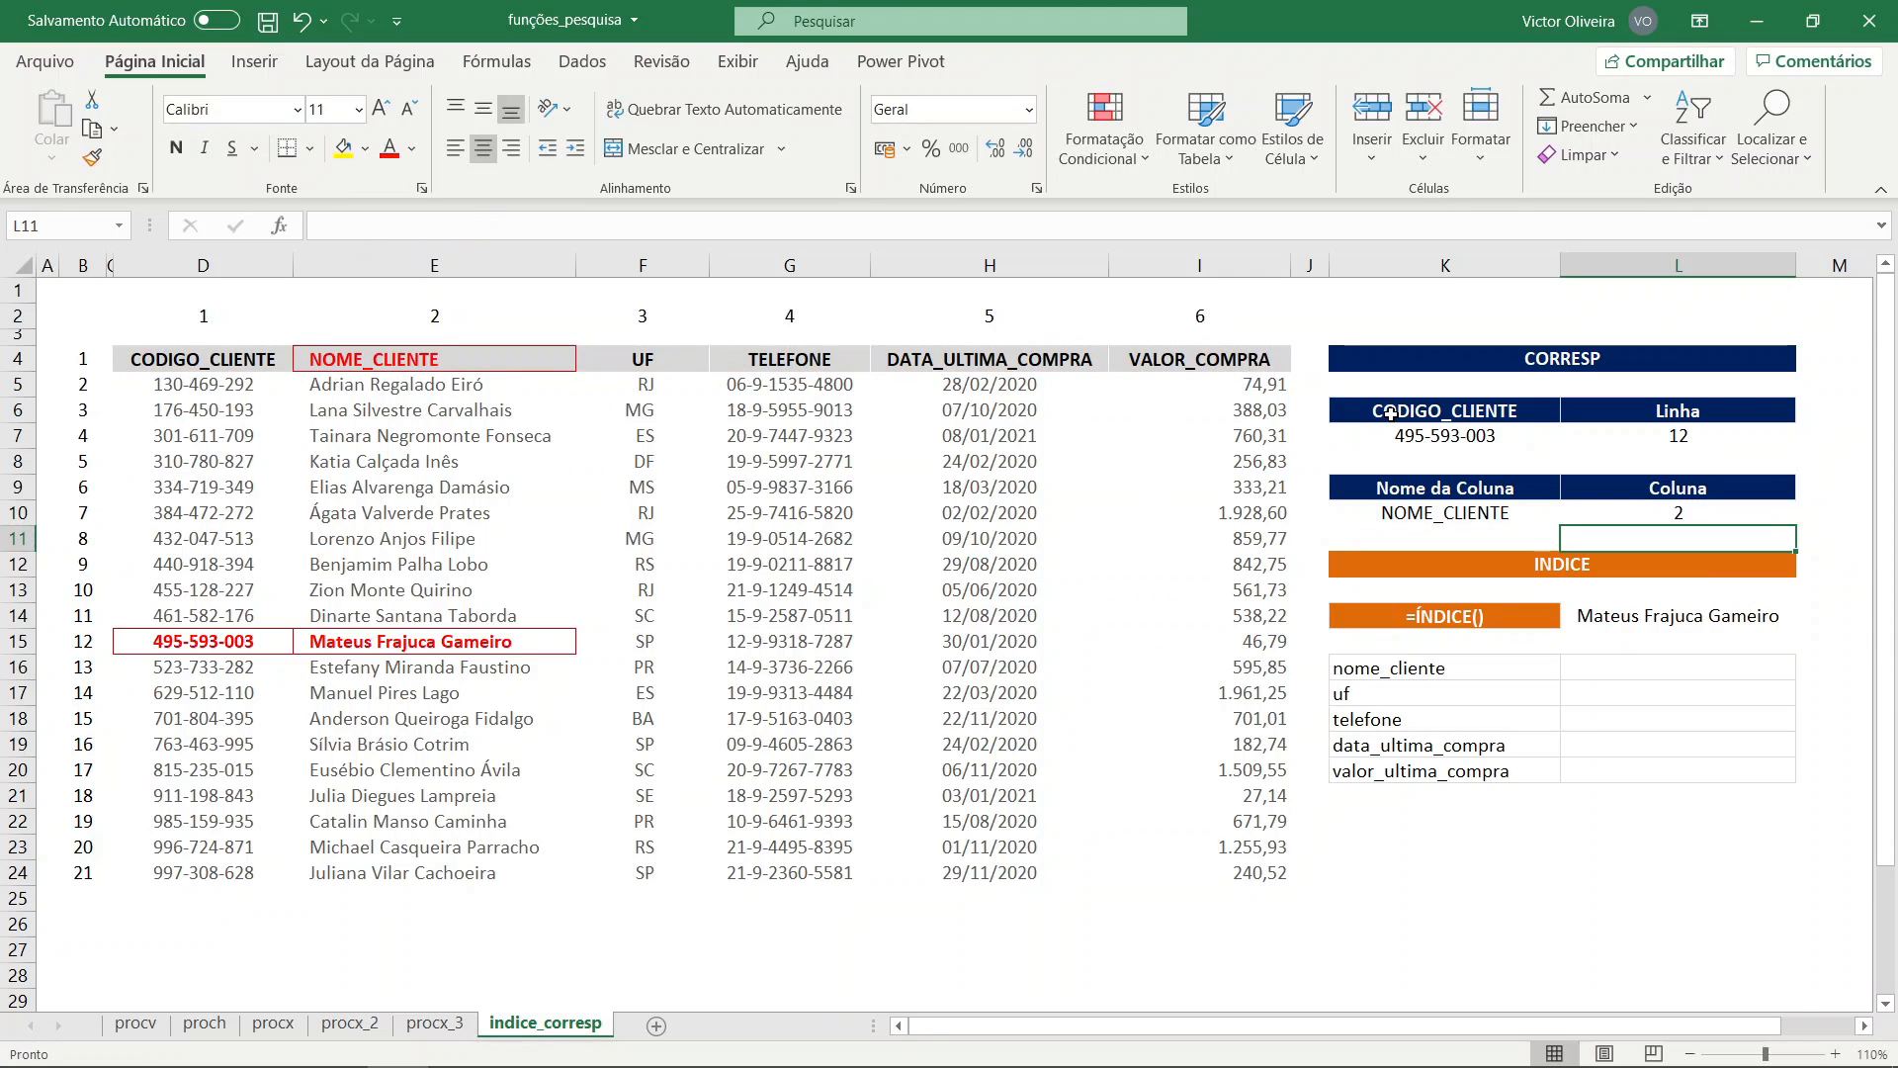
click(1491, 521)
click(1642, 516)
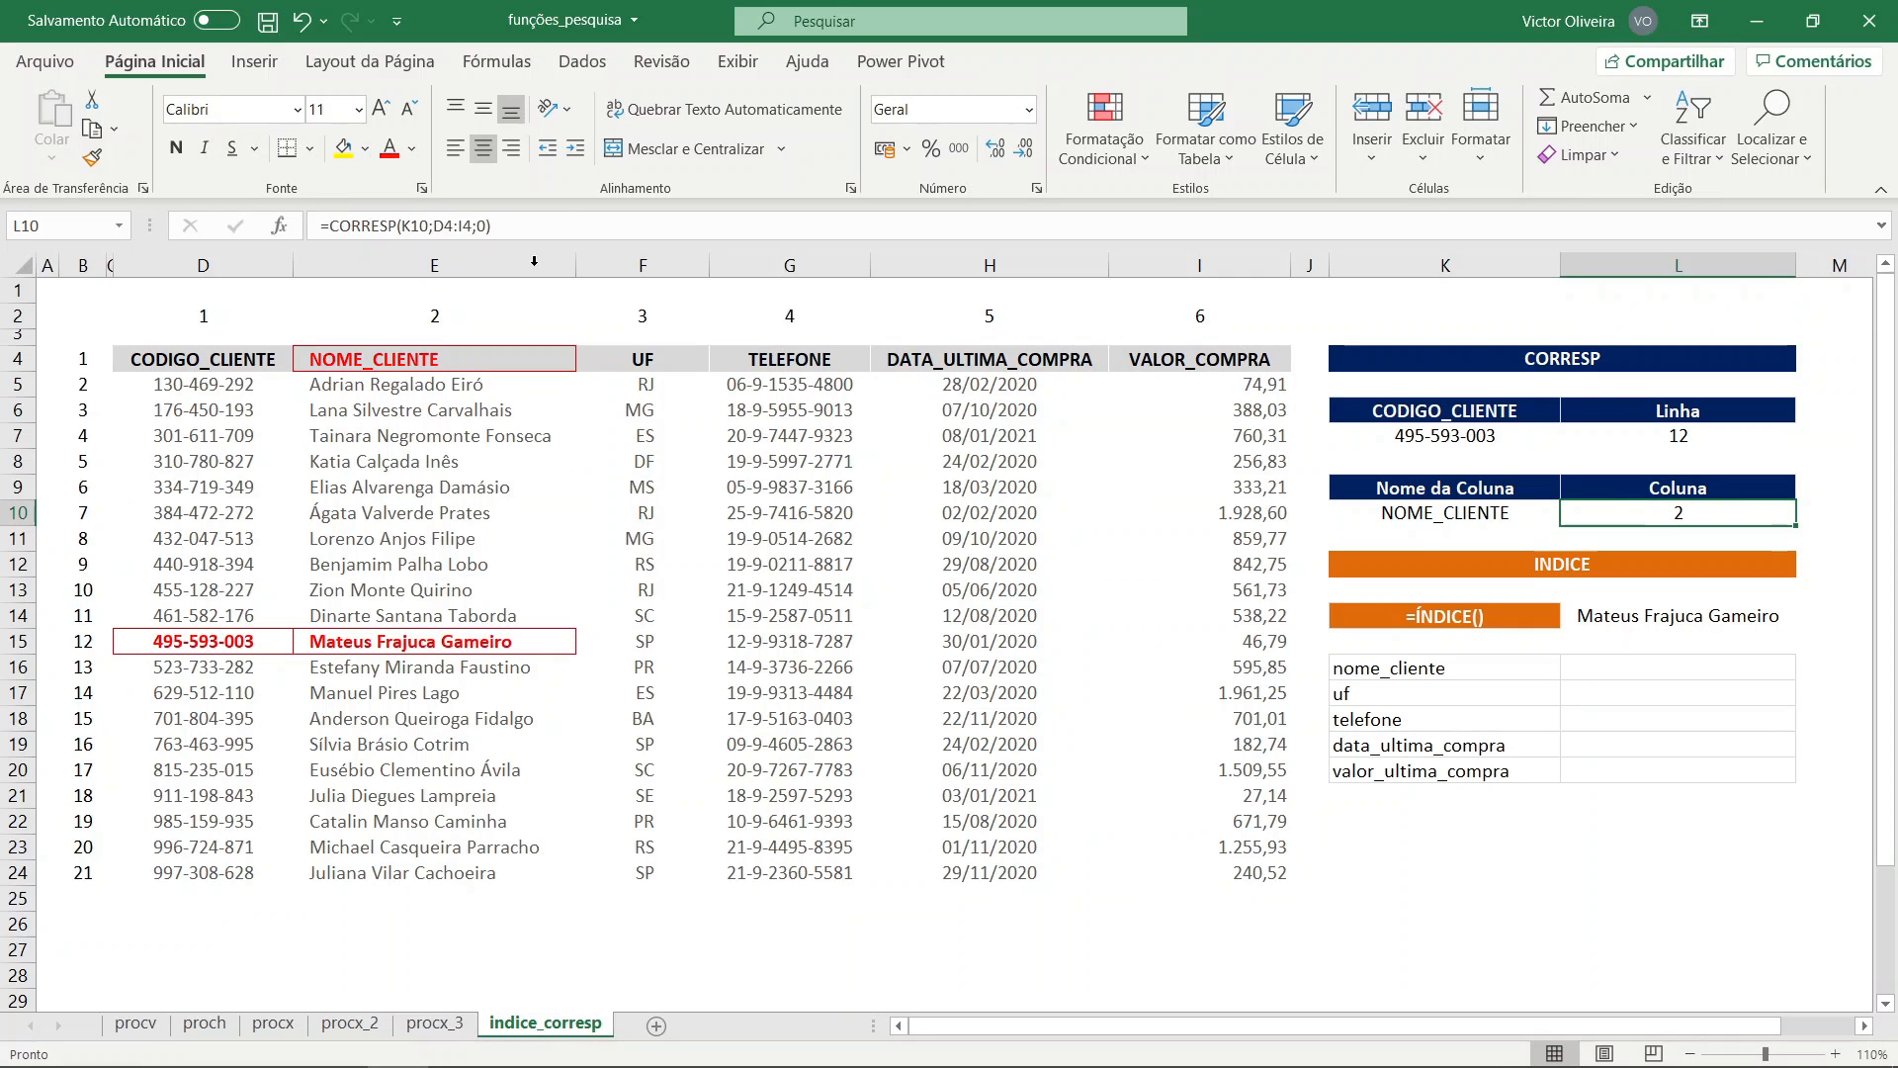
click(445, 313)
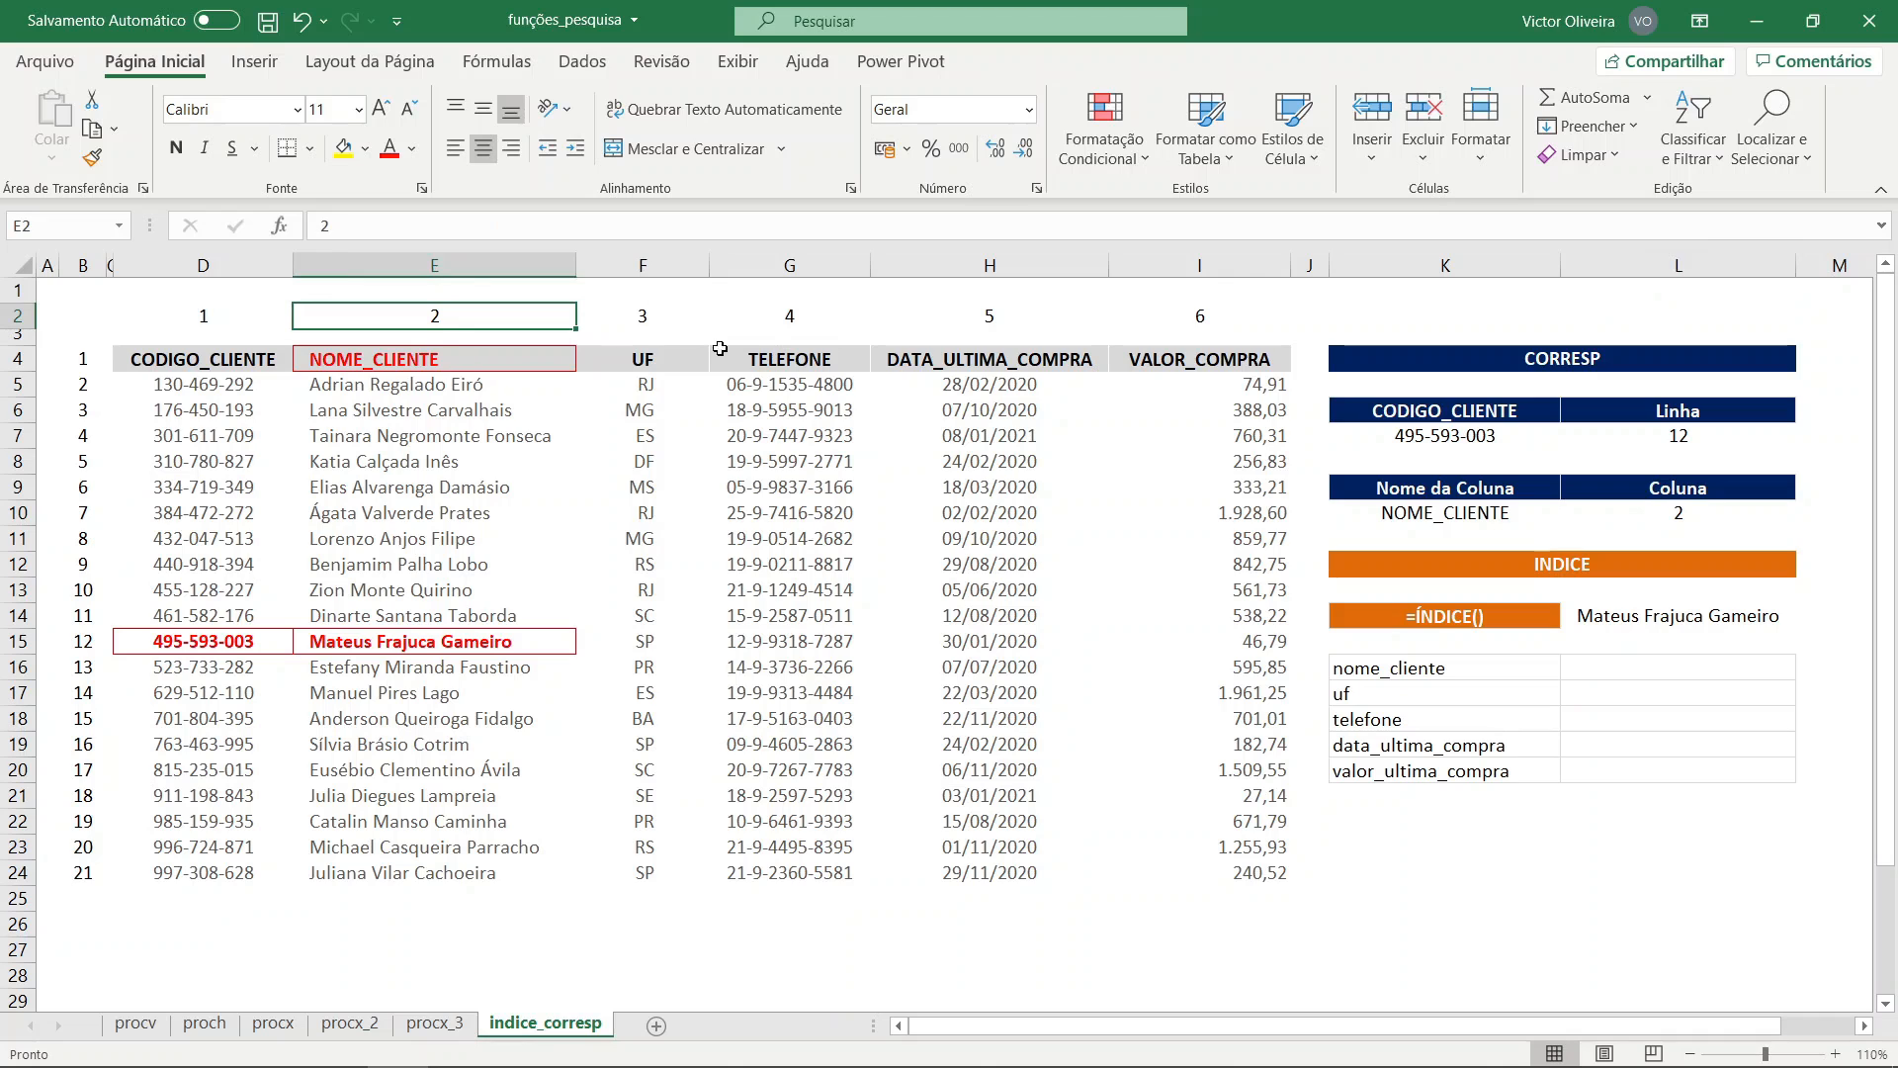
- Change the column name in K10 to TELEFONE and check its position against the column numbers in row 2
click(1527, 516)
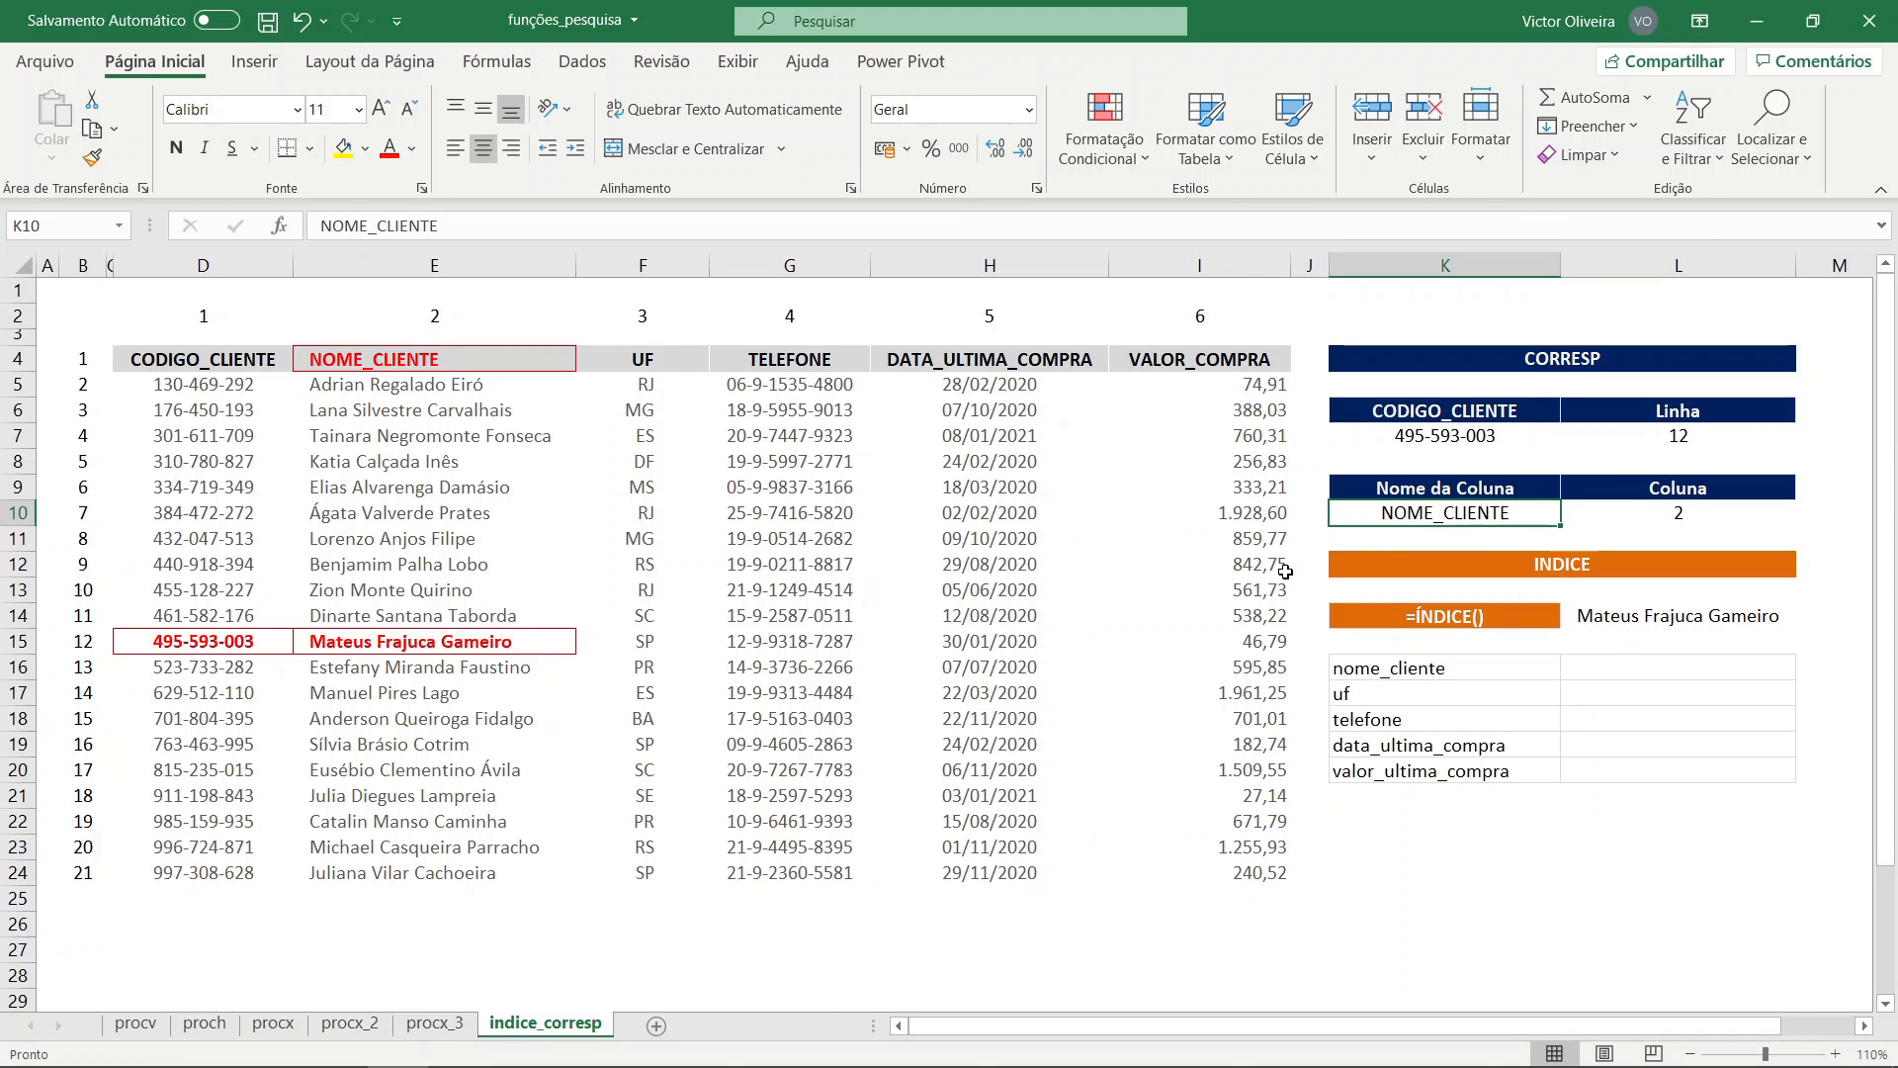
text(TELEFONE)
key(Return)
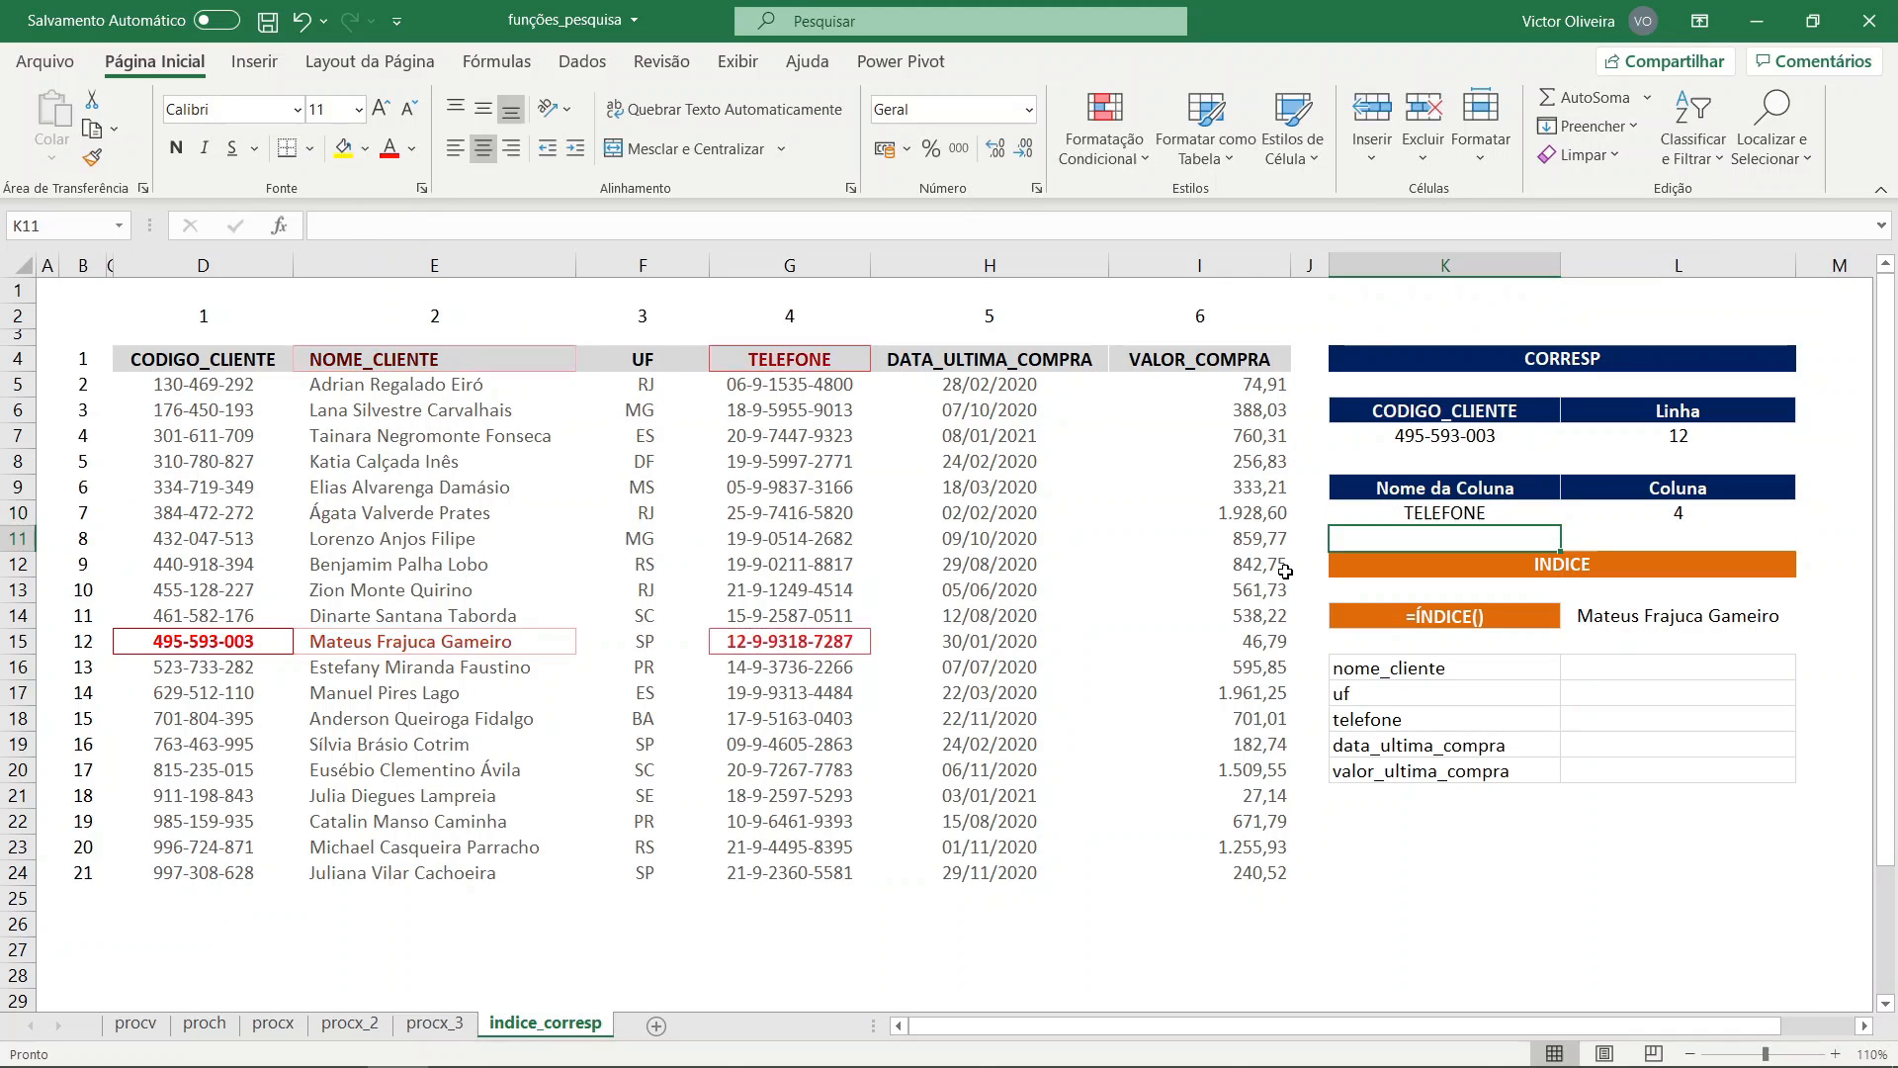
click(817, 308)
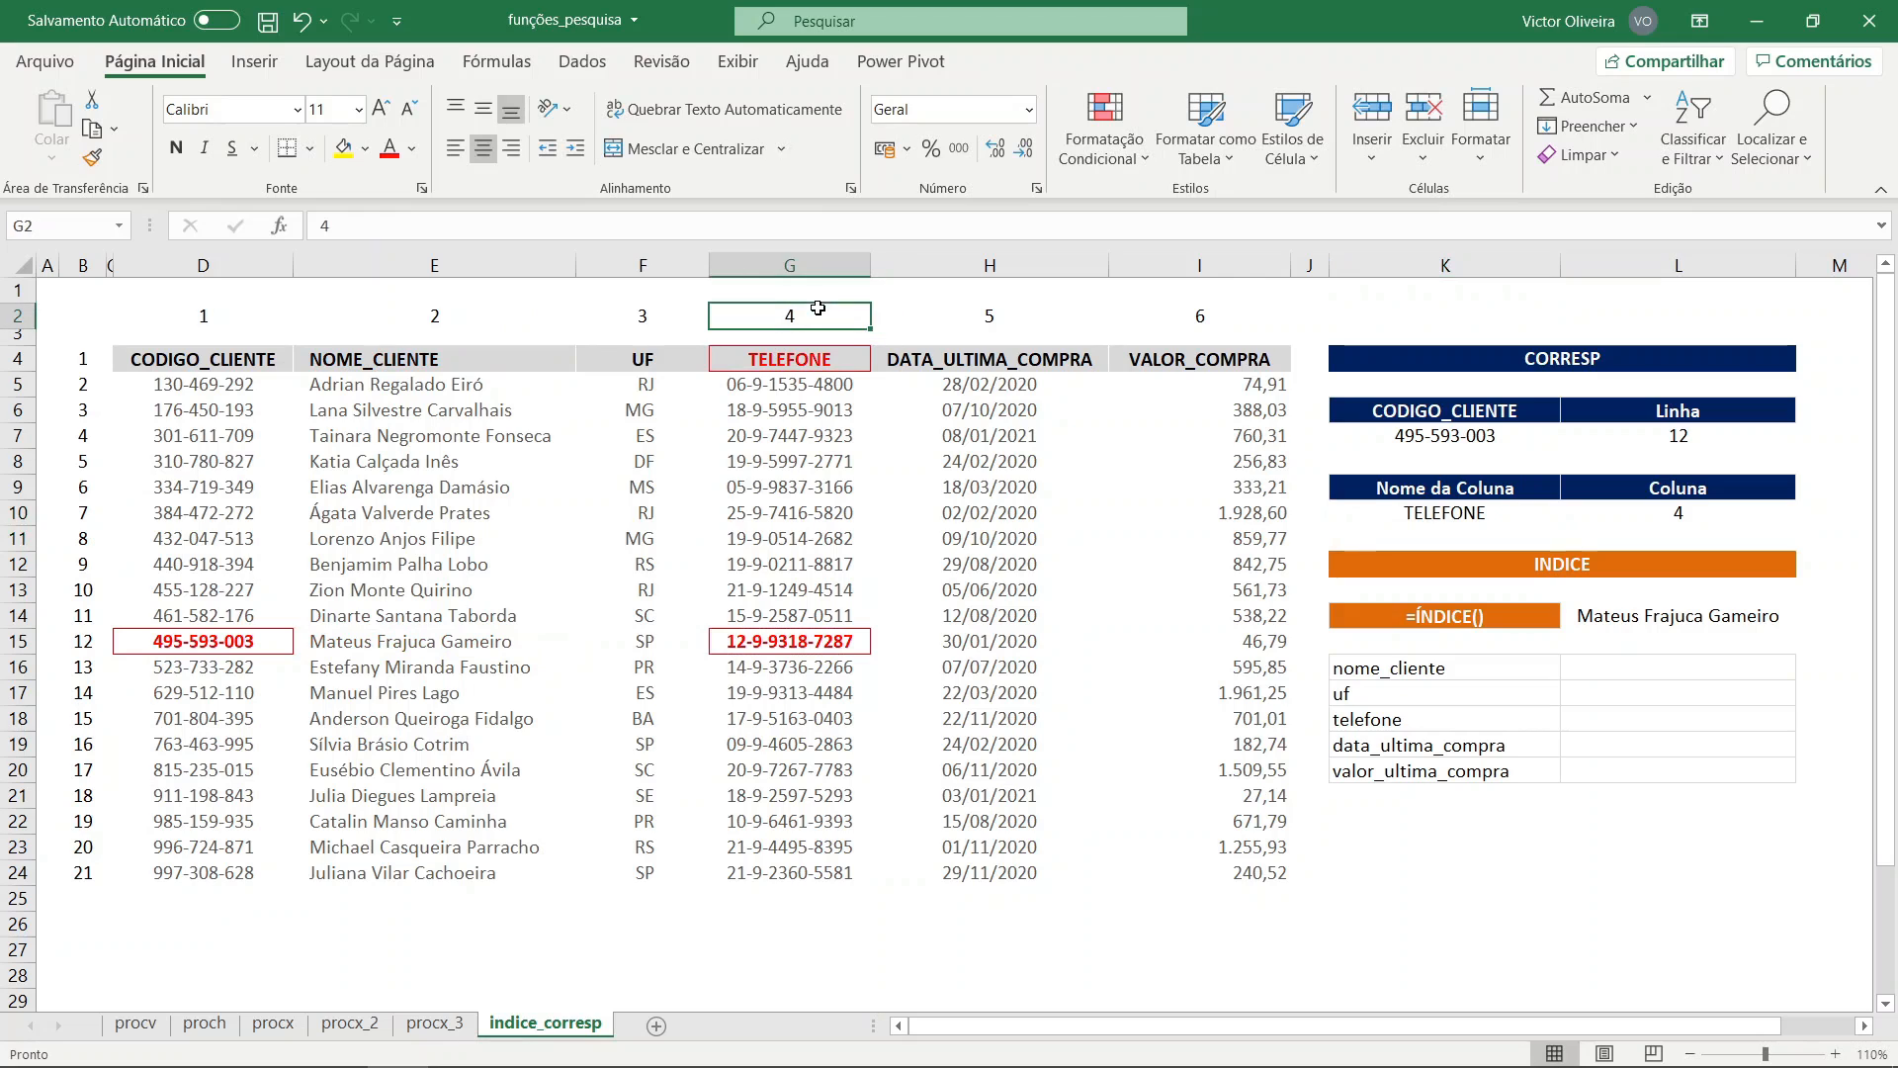
- Replace the formula in L14 with =ÍNDICE(D4:I24;12;4), using the whole customer table as the matrix
click(1743, 613)
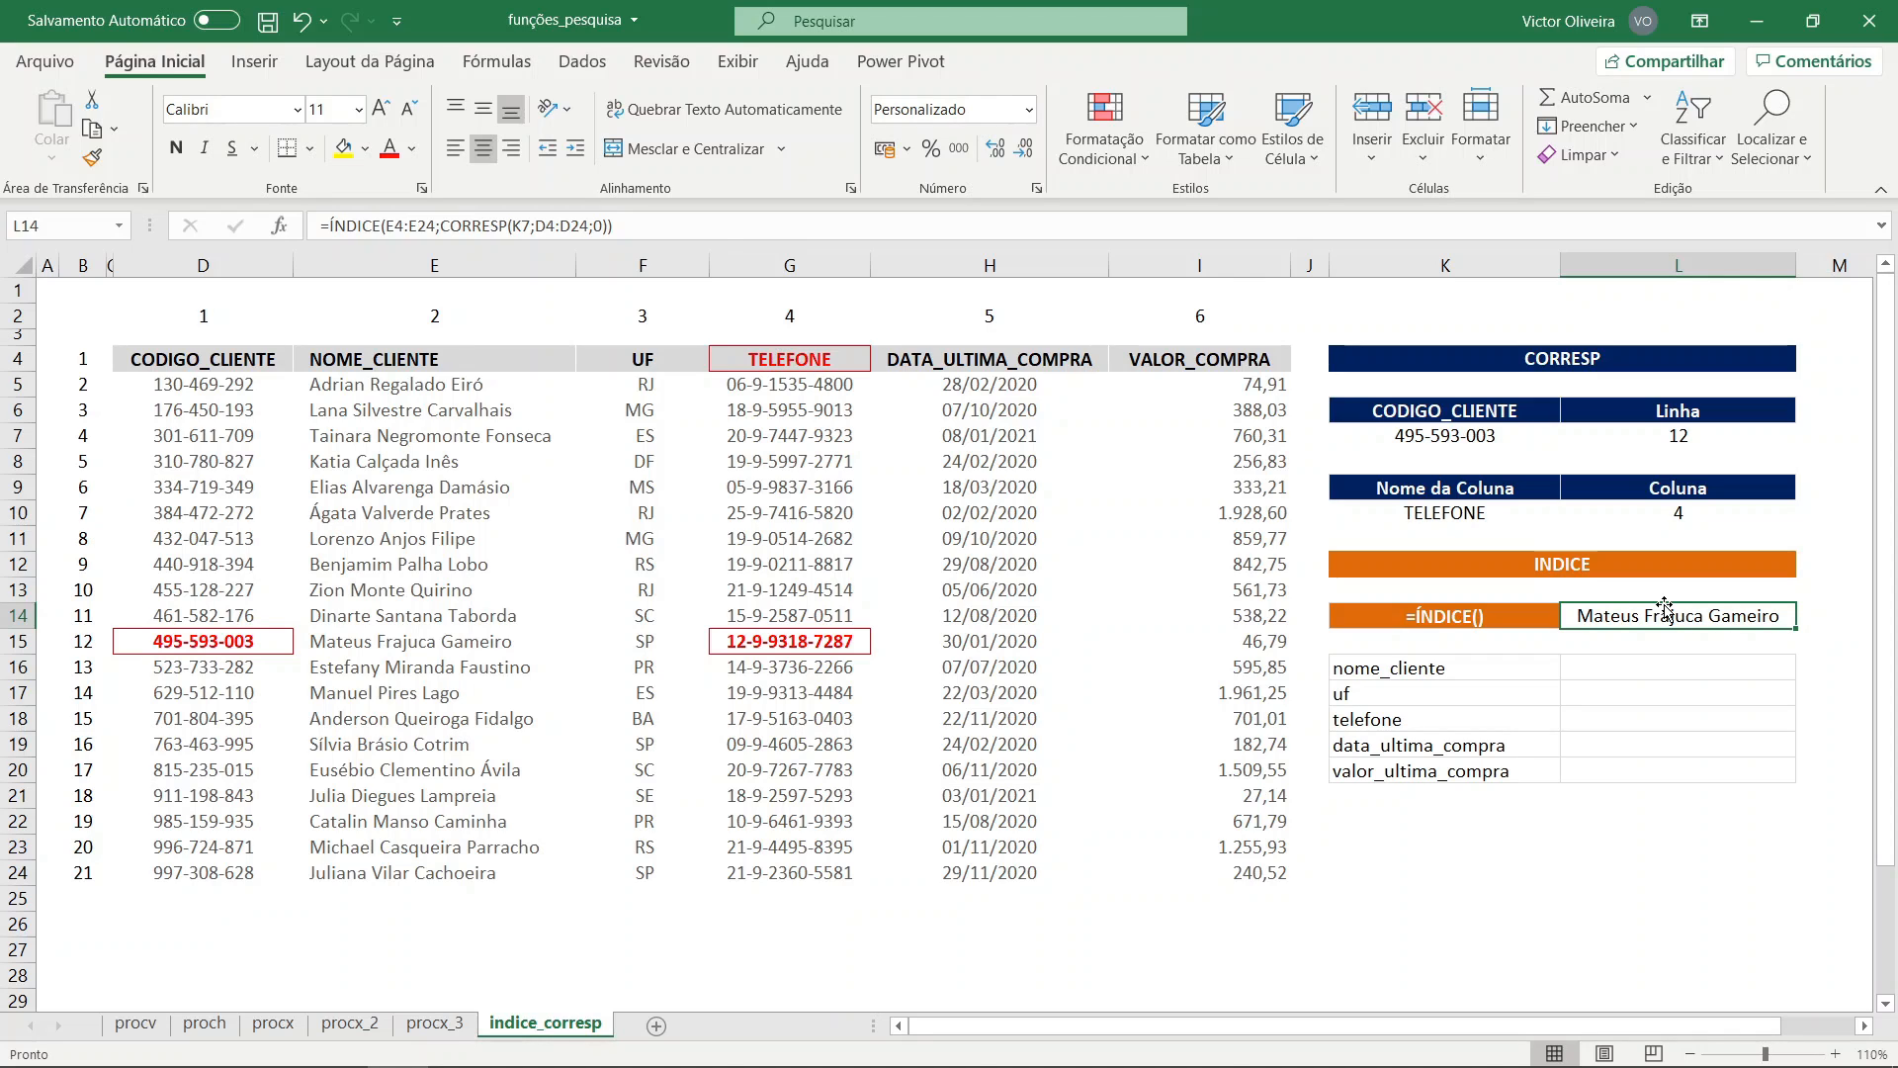
text(=ÍNDICE()
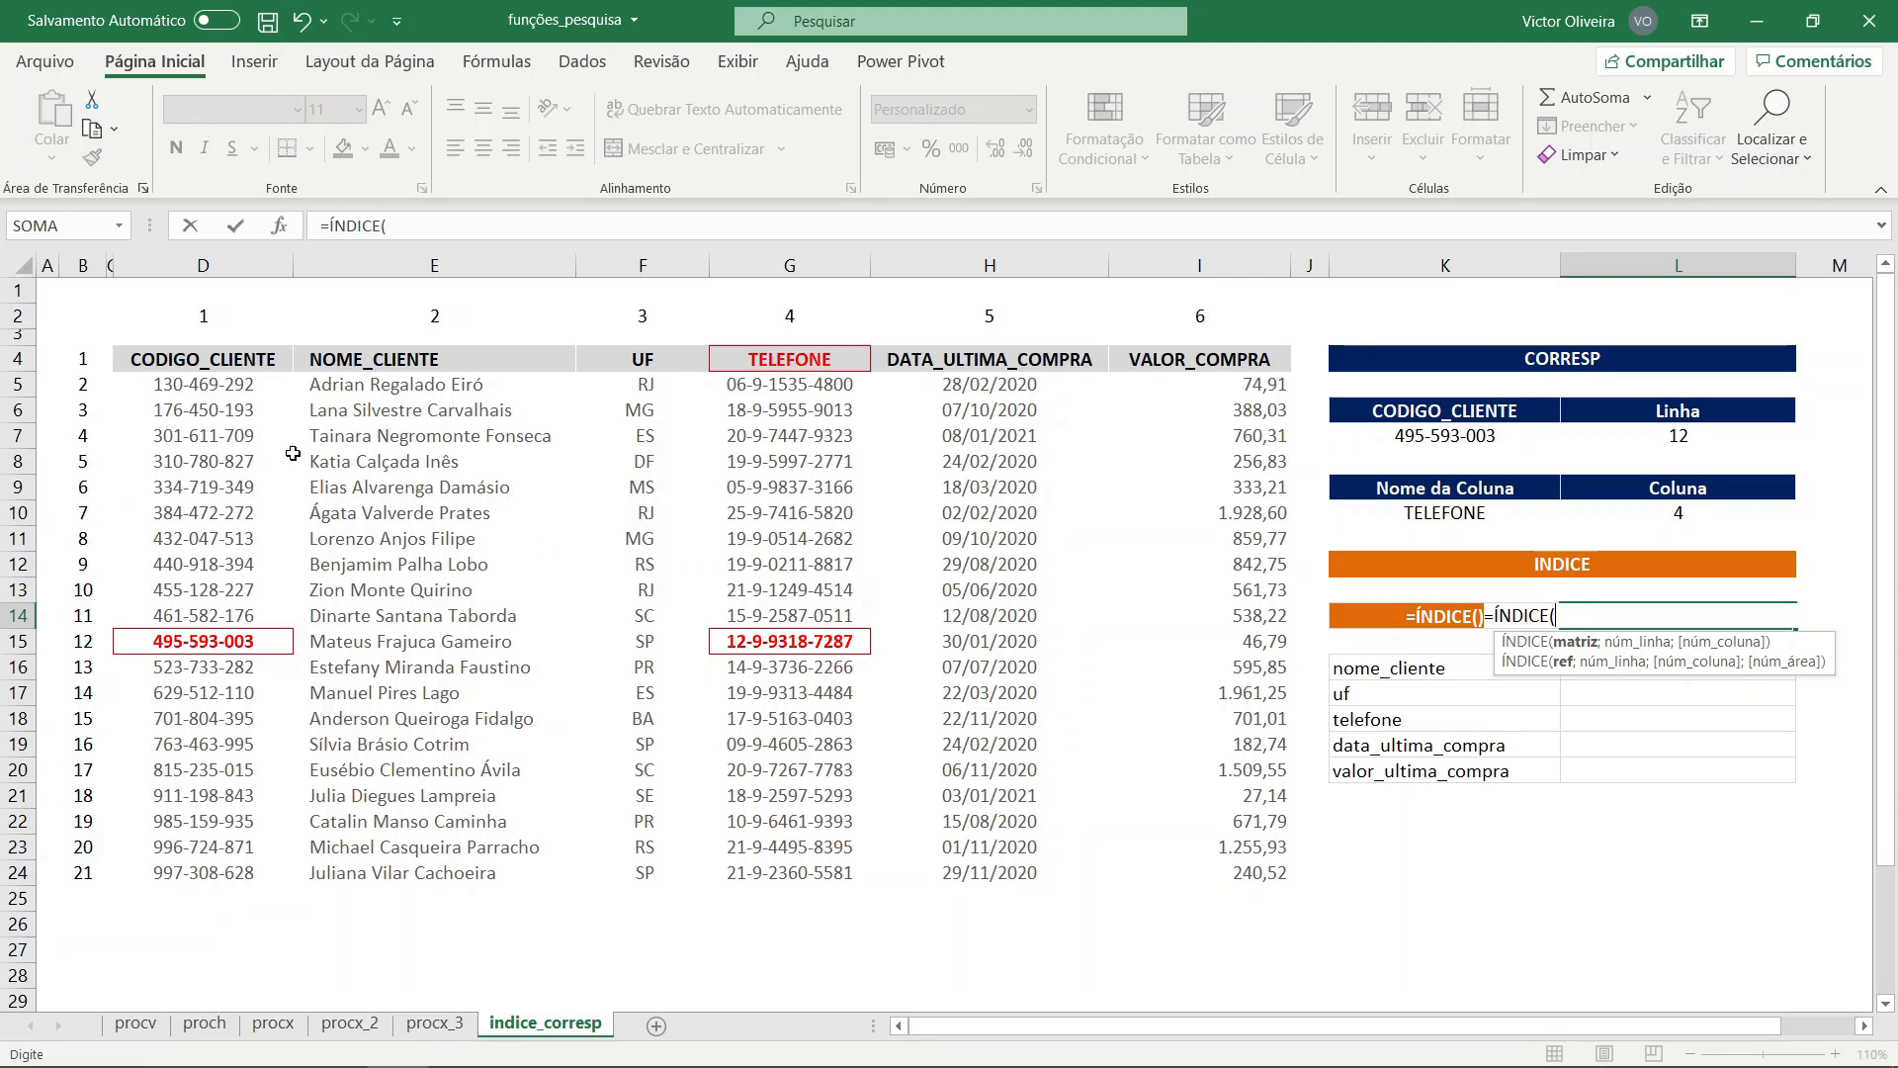
drag(230, 357, 1238, 879)
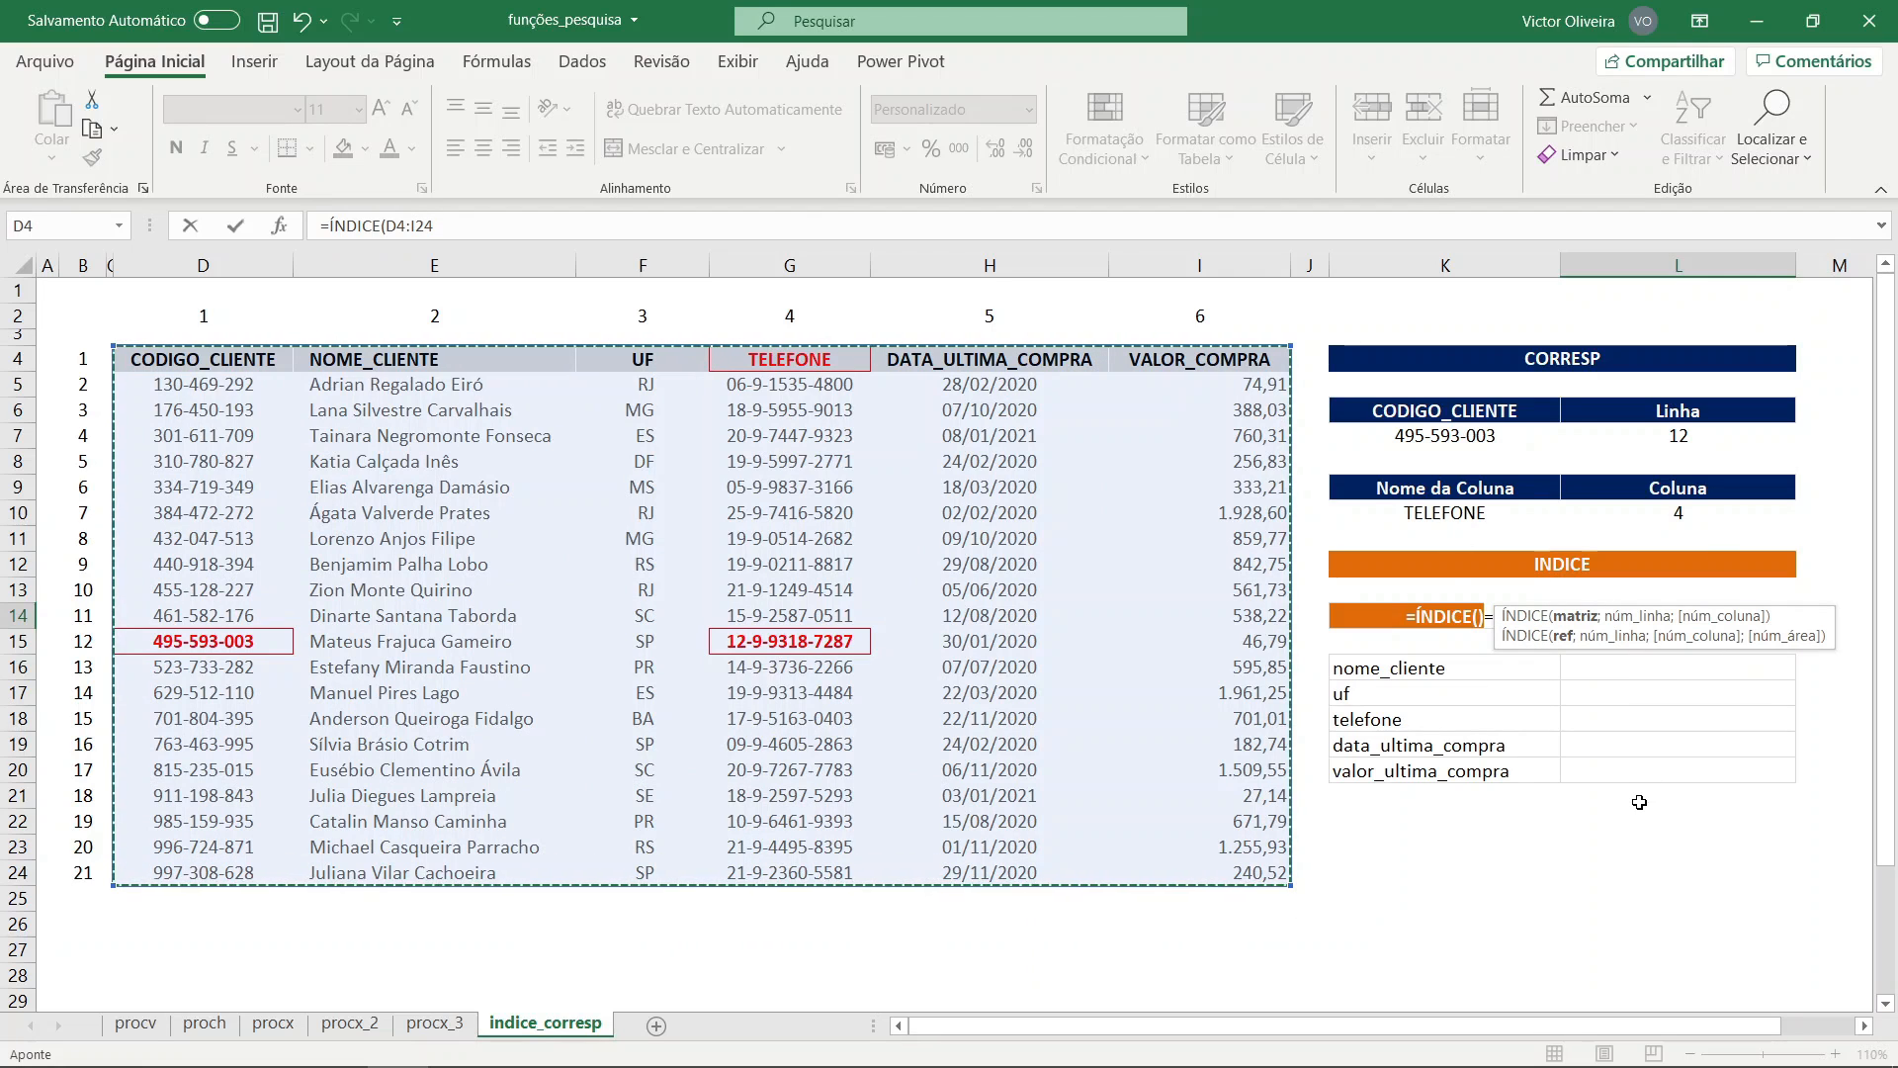
text(;)
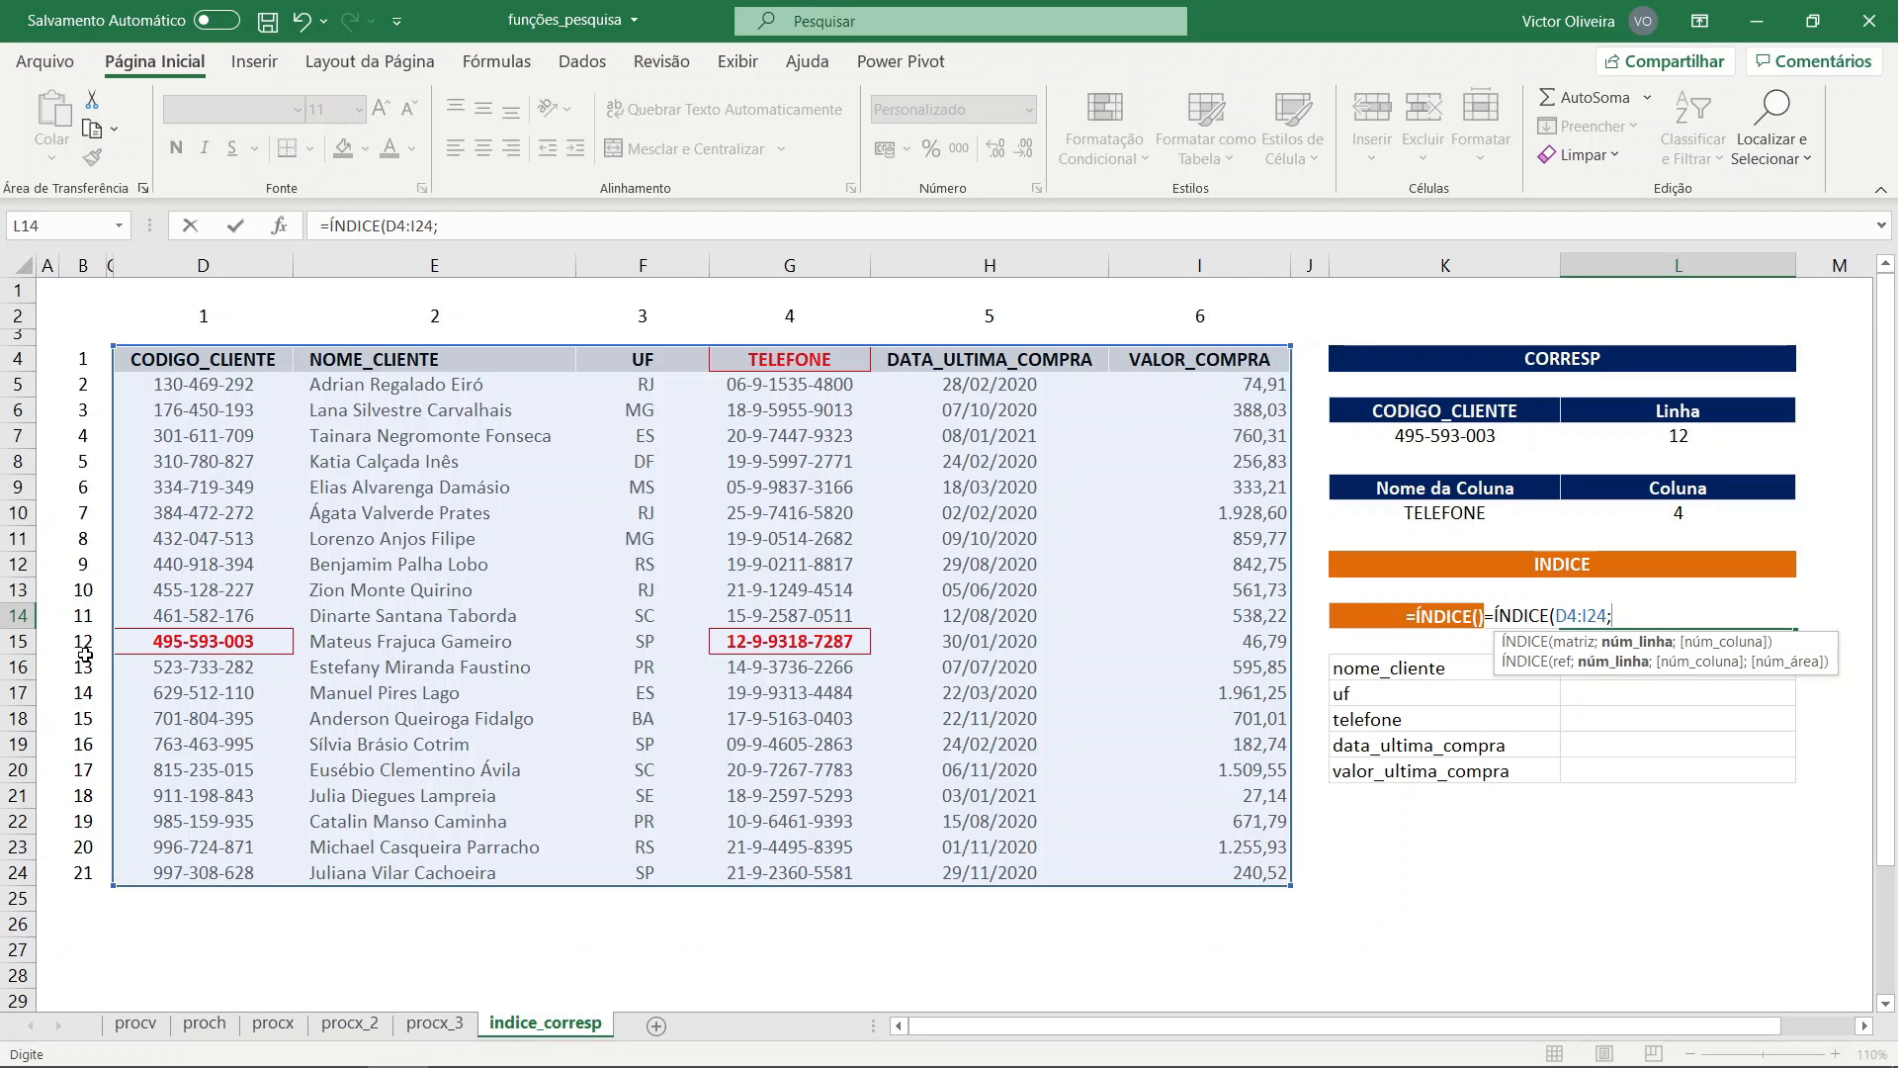
text(12;4)
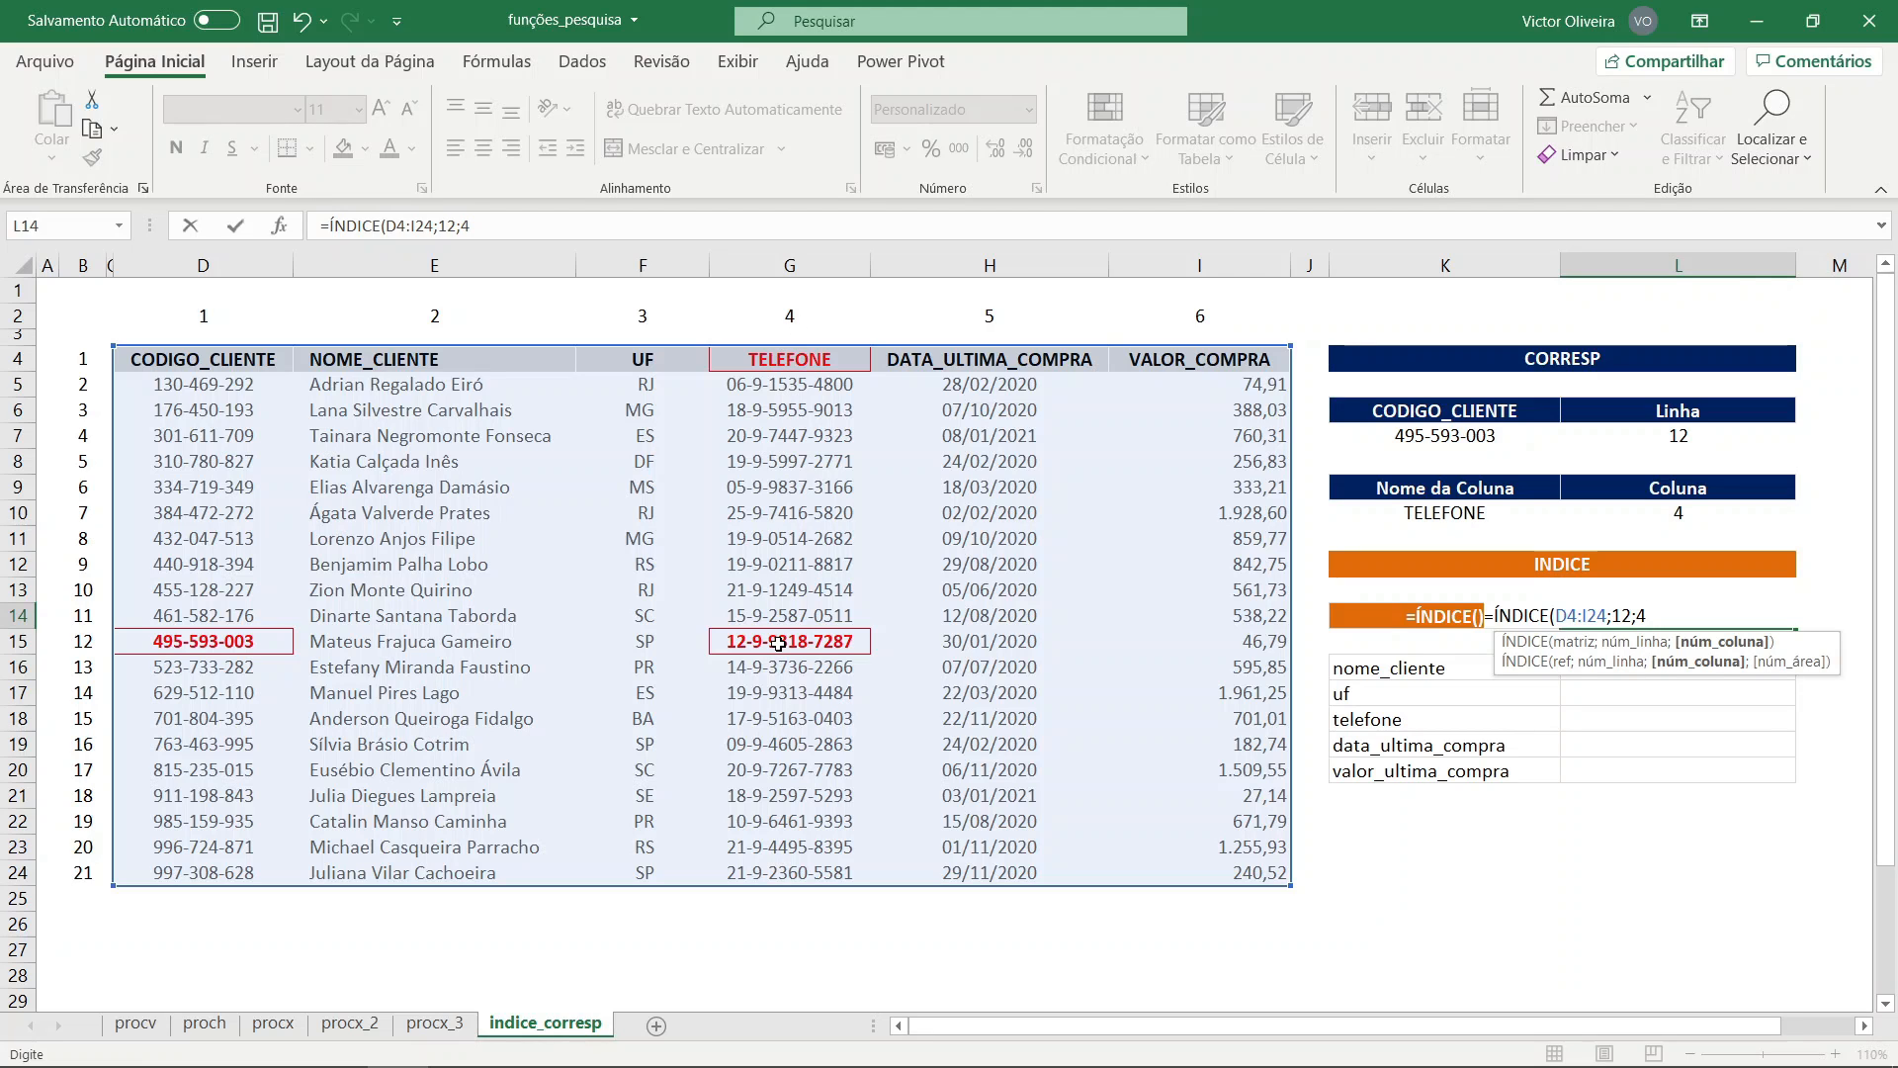
text())
key(Return)
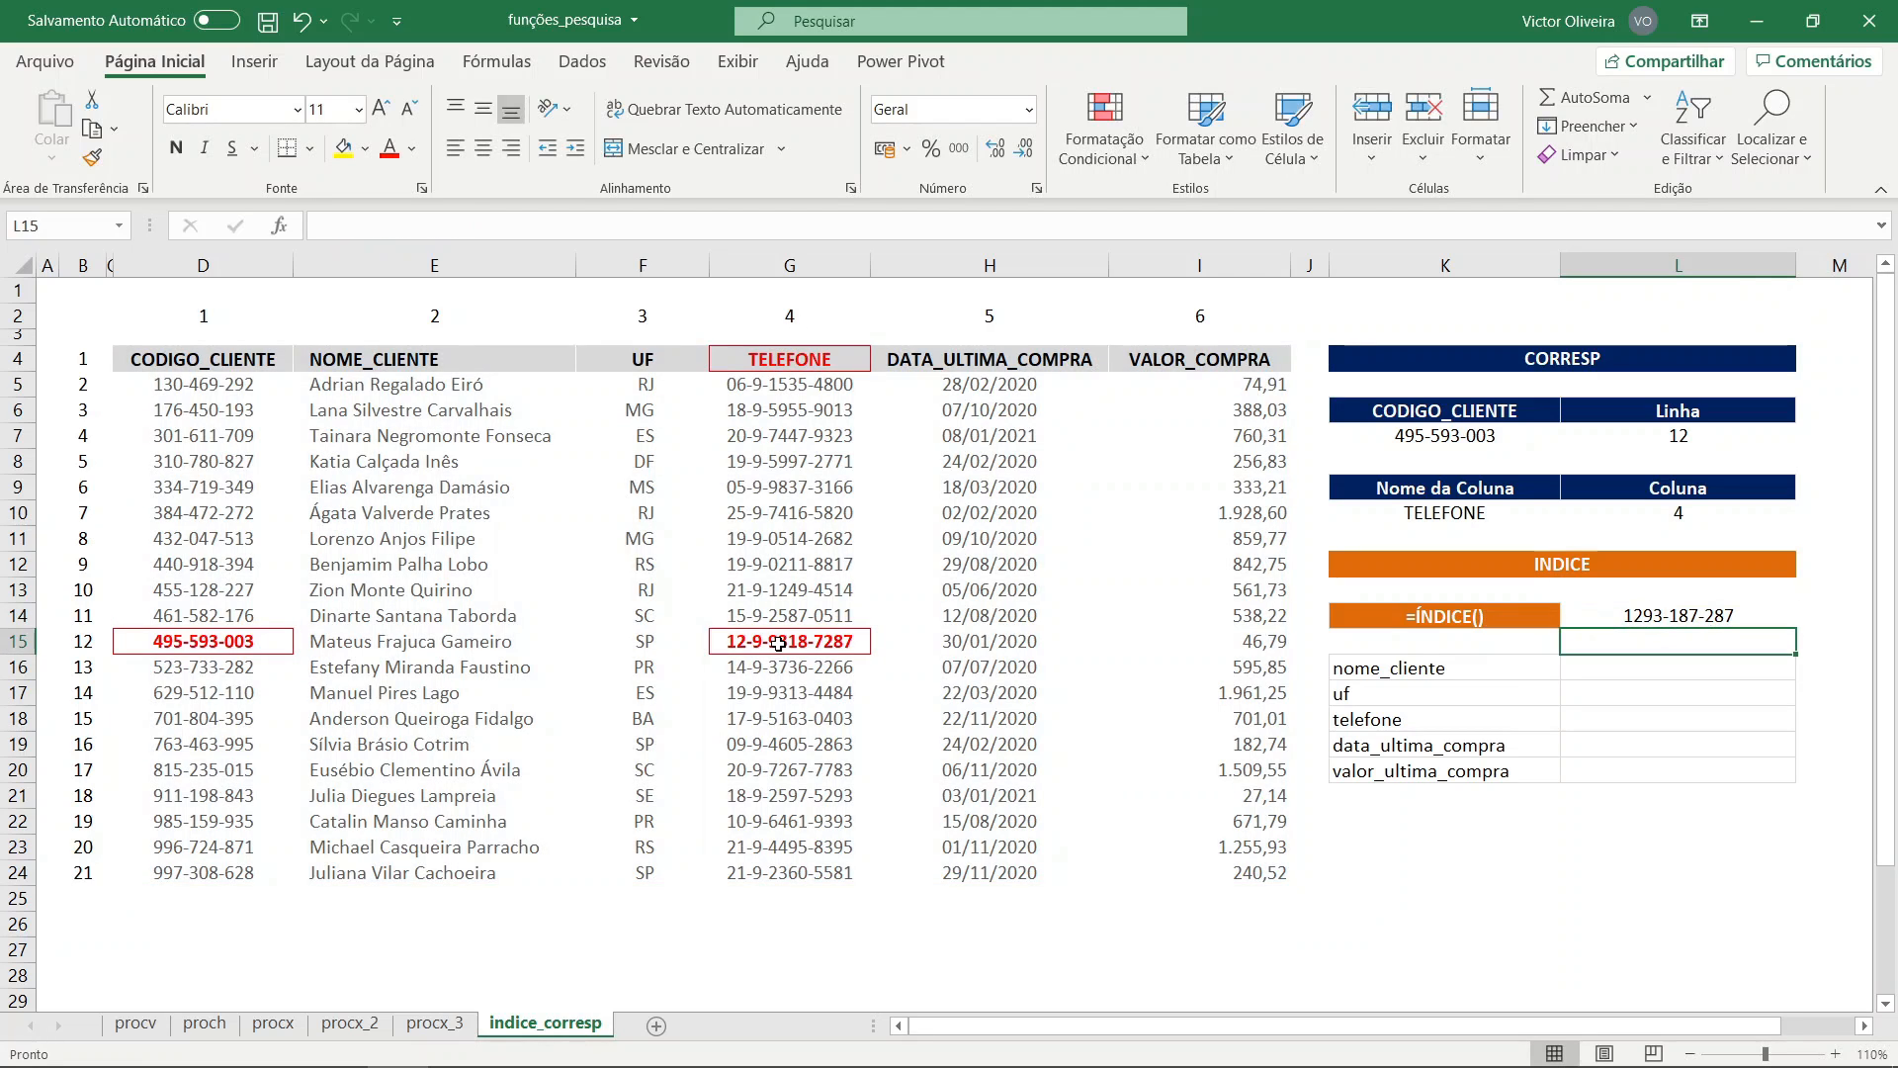
- Copy the phone number format from the TELEFONE column onto L14 and compare the result with G15
click(1703, 615)
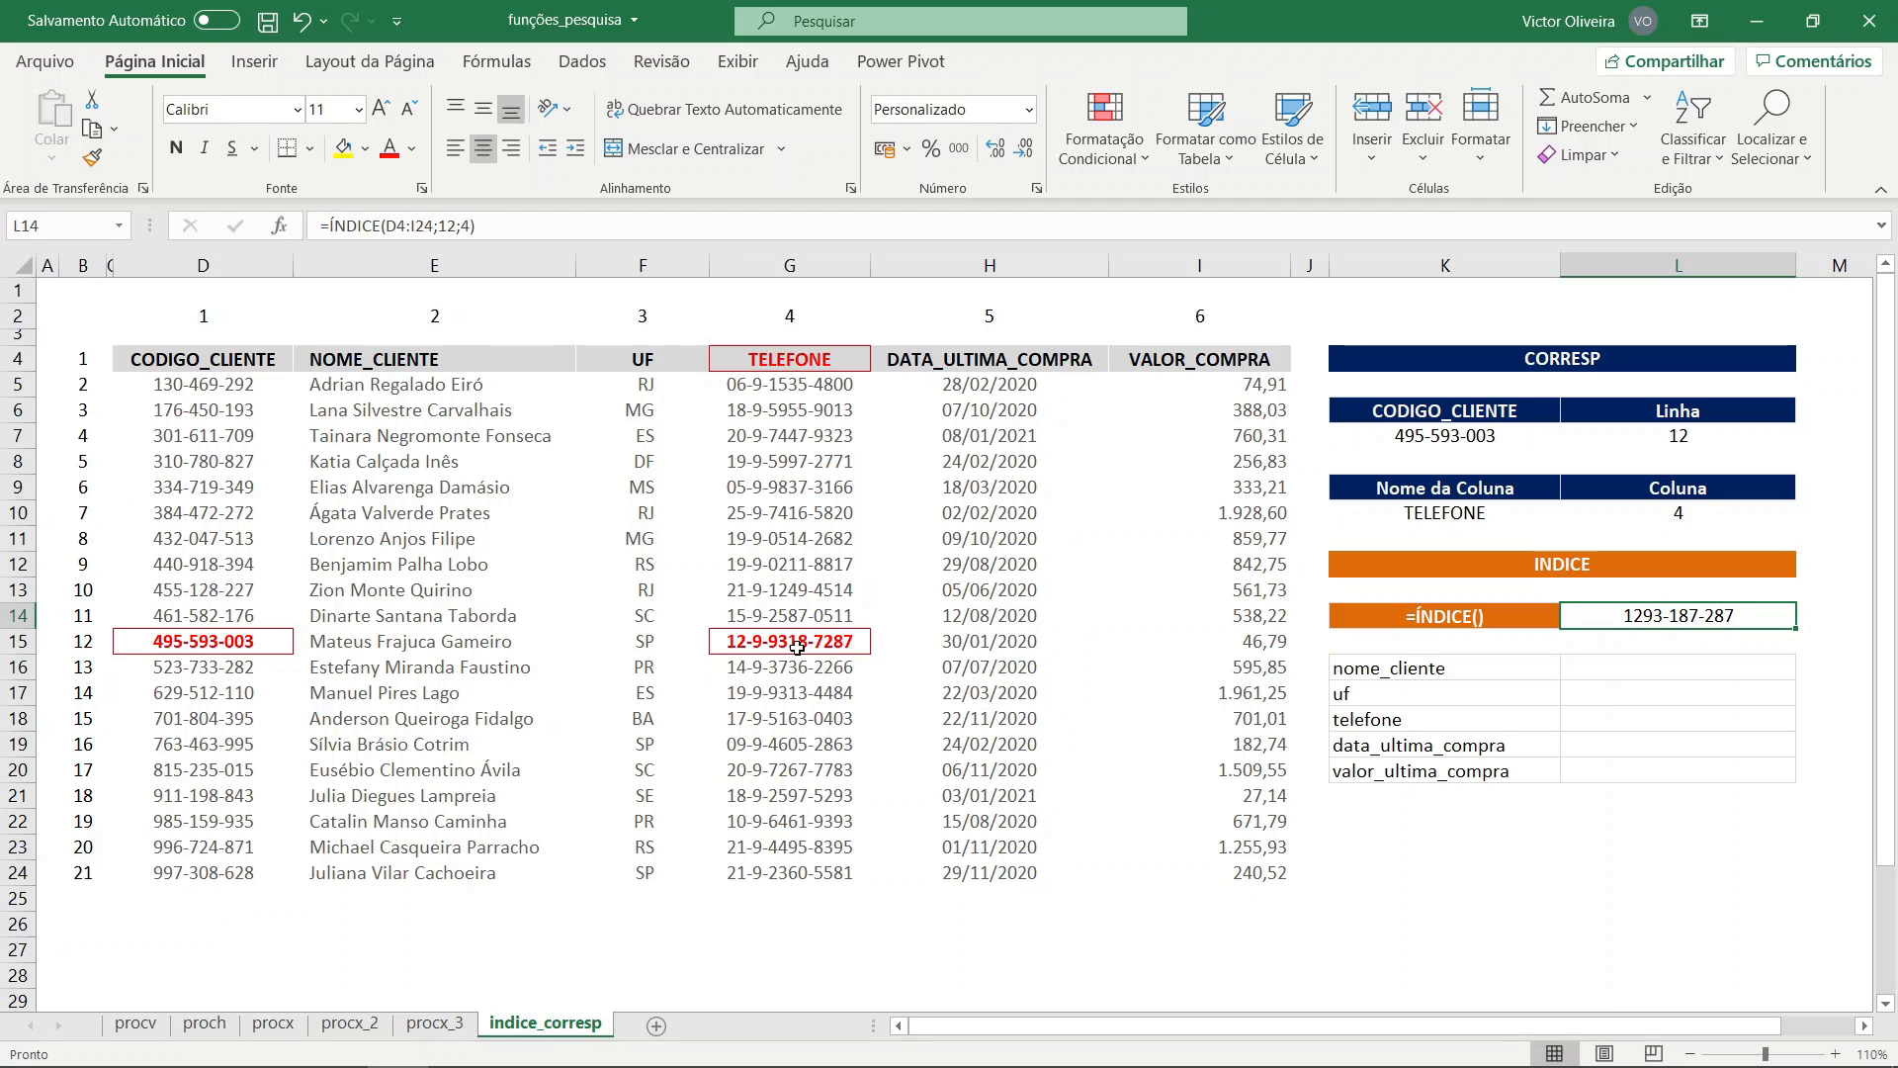
click(793, 697)
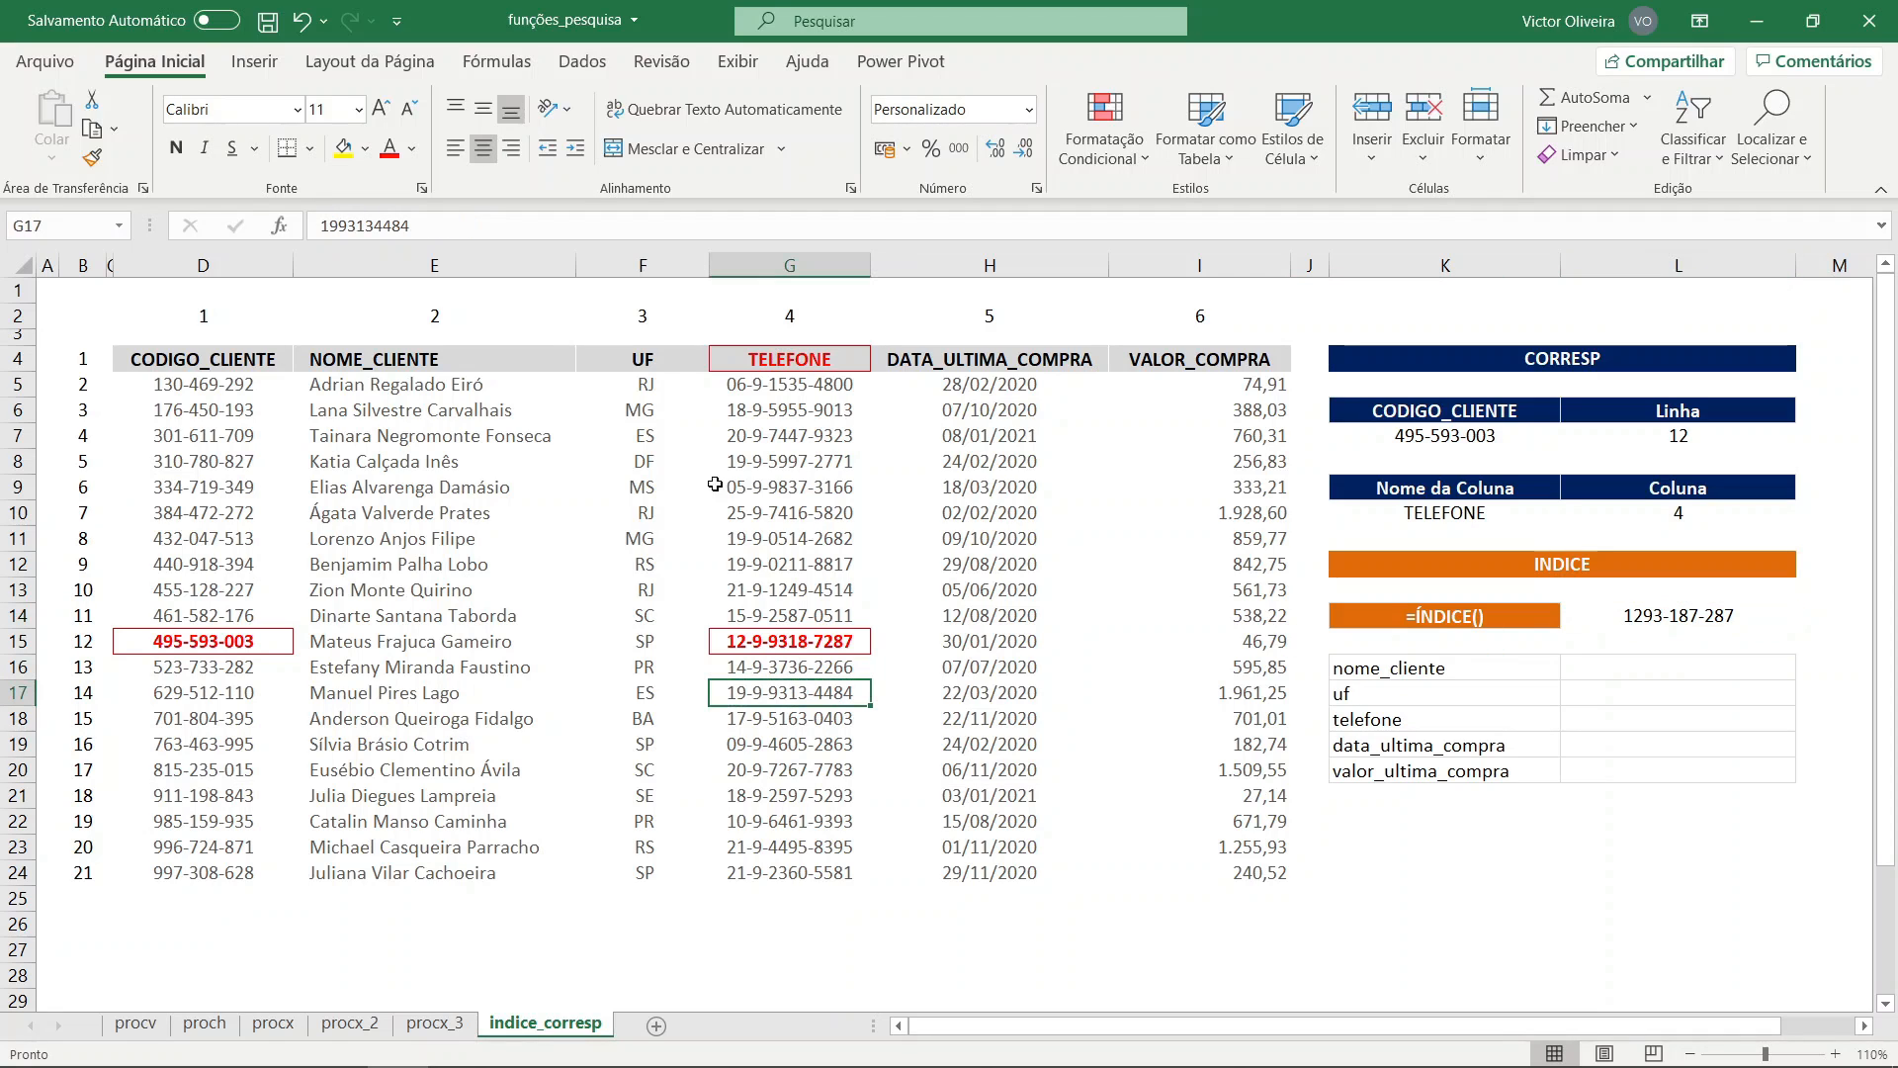
click(92, 156)
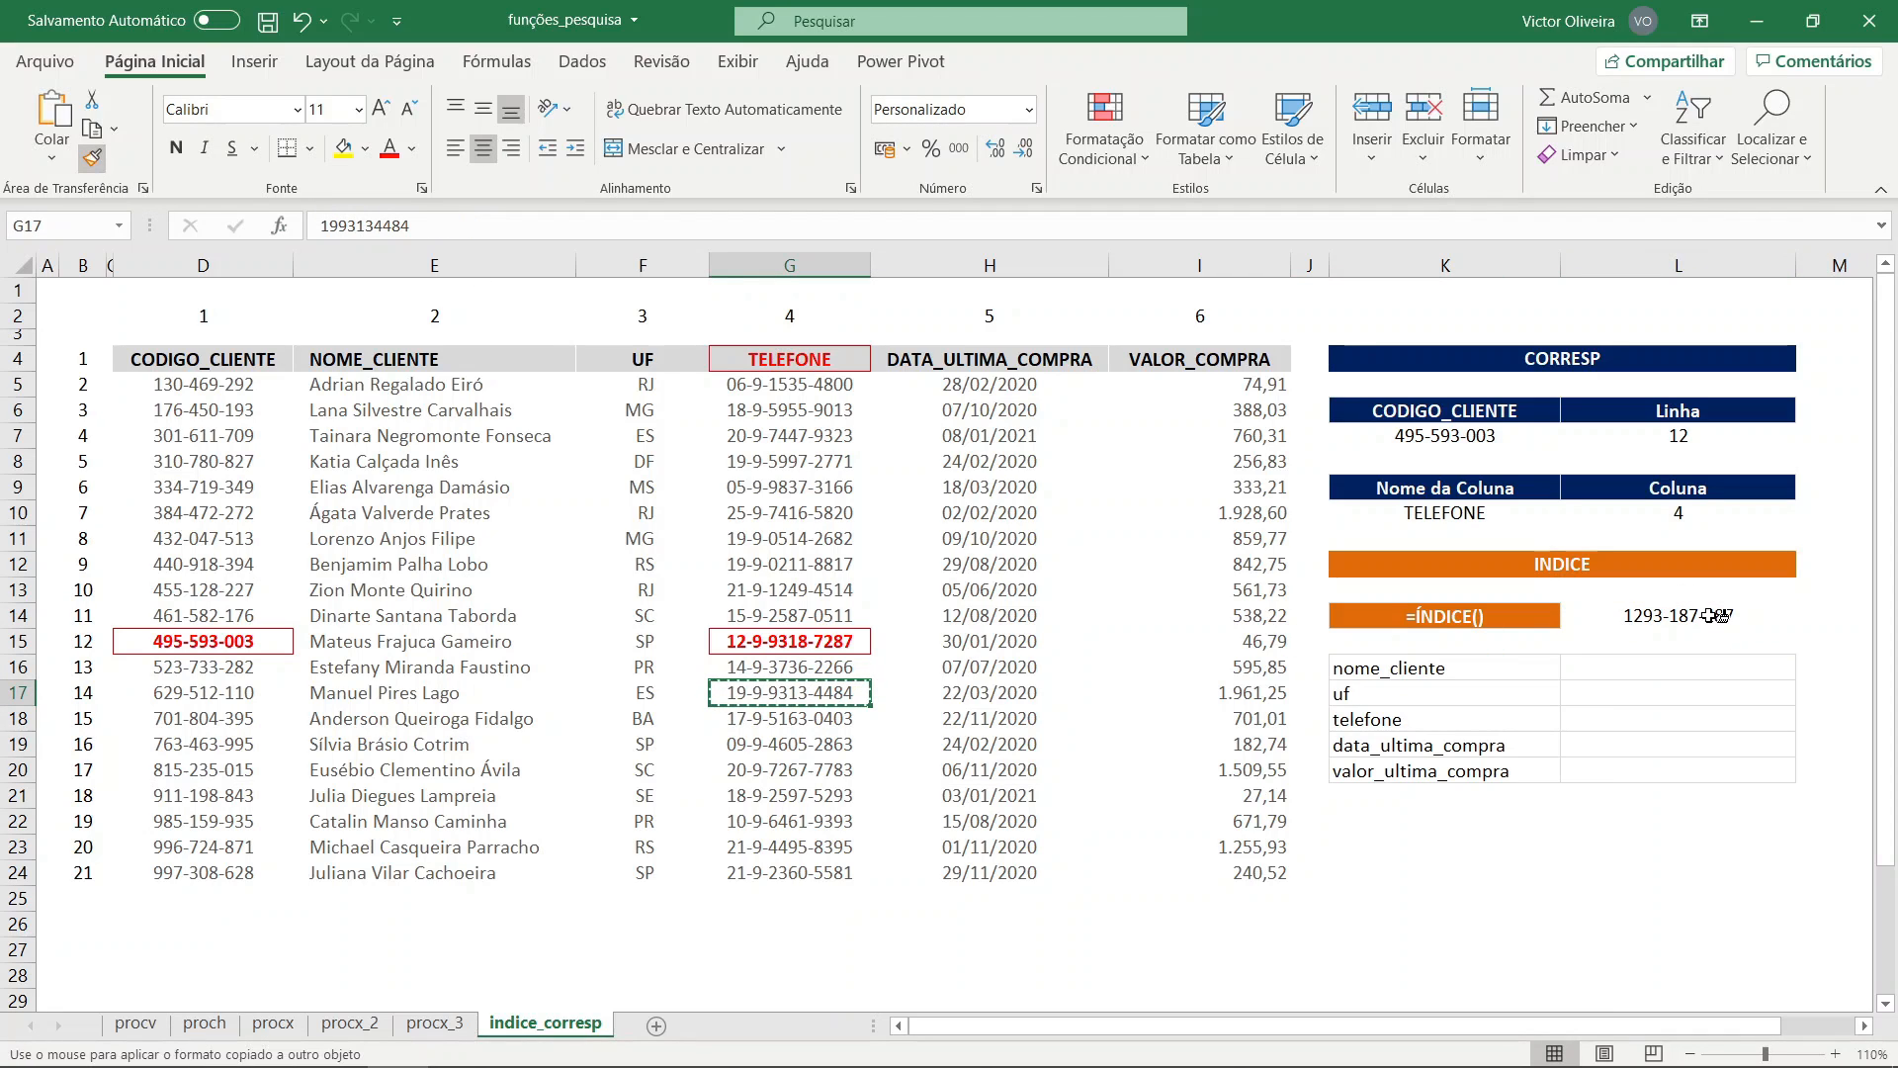
click(1715, 623)
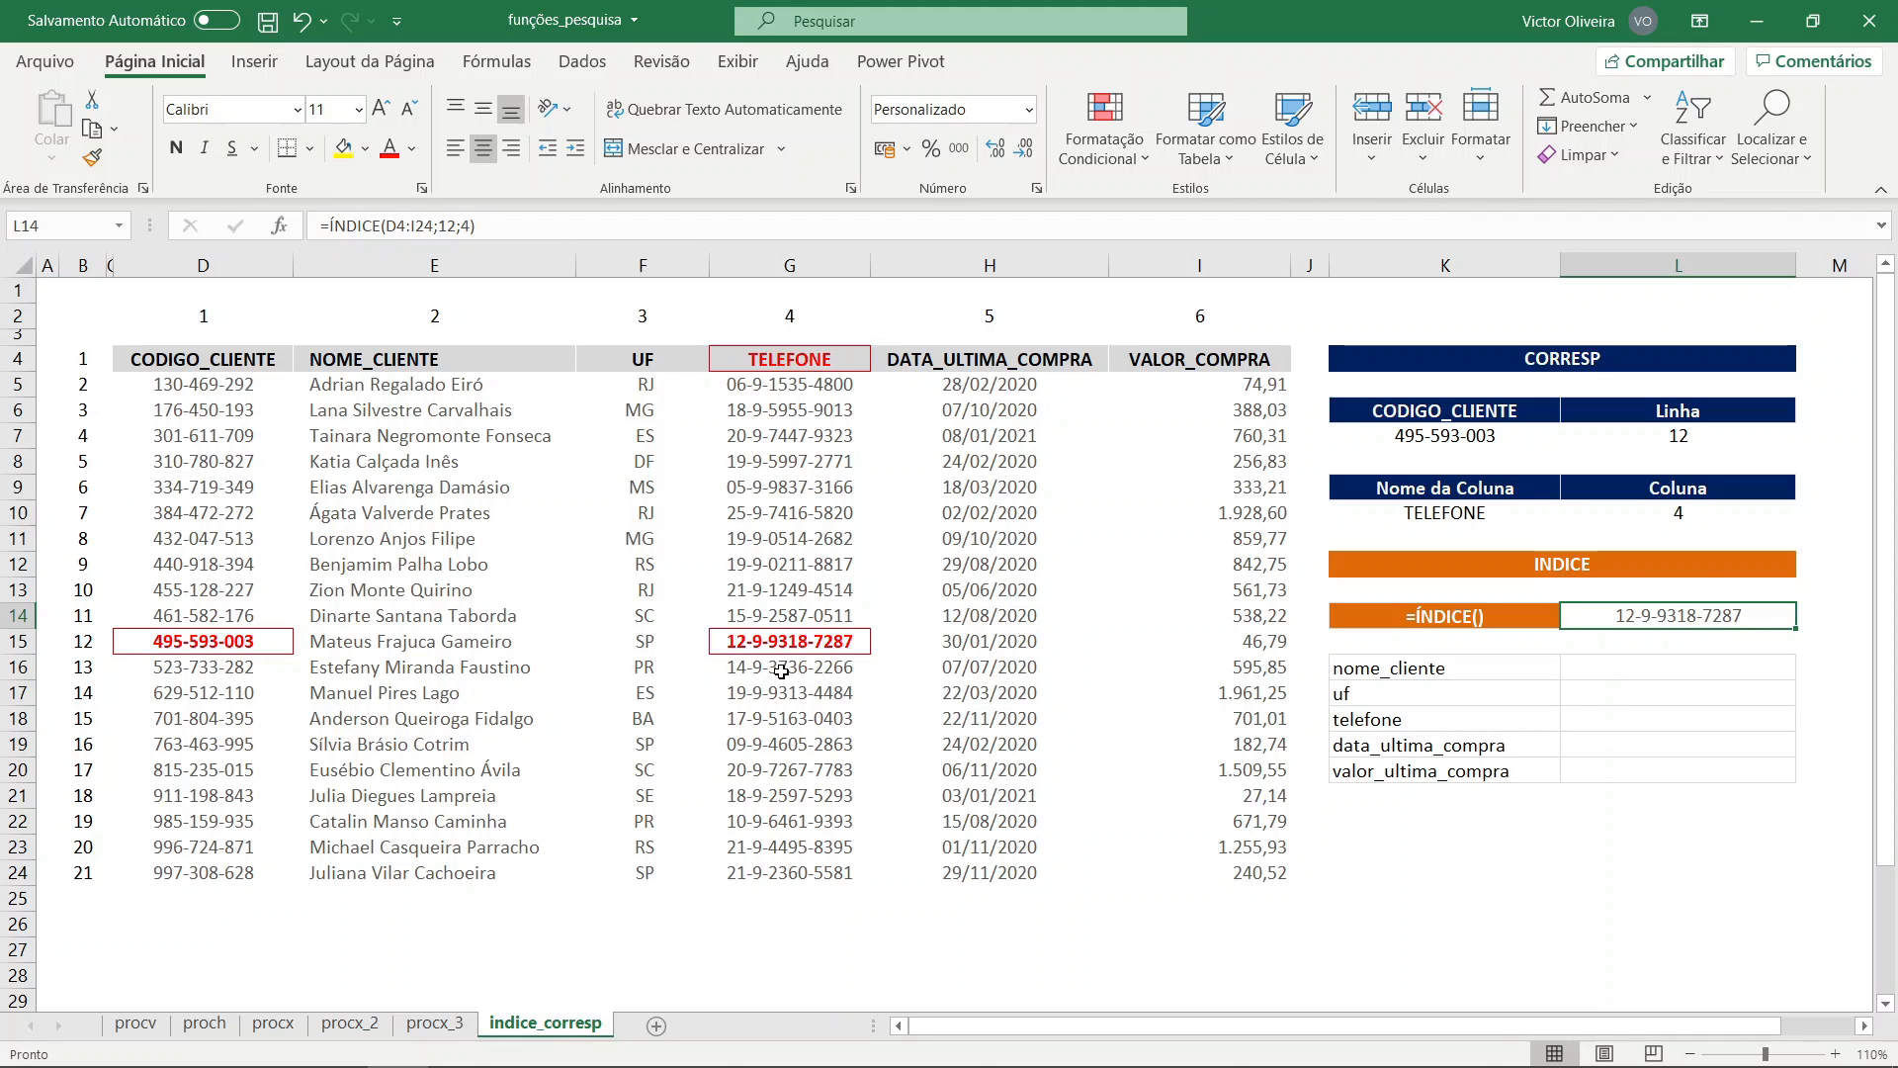
click(808, 648)
click(1618, 614)
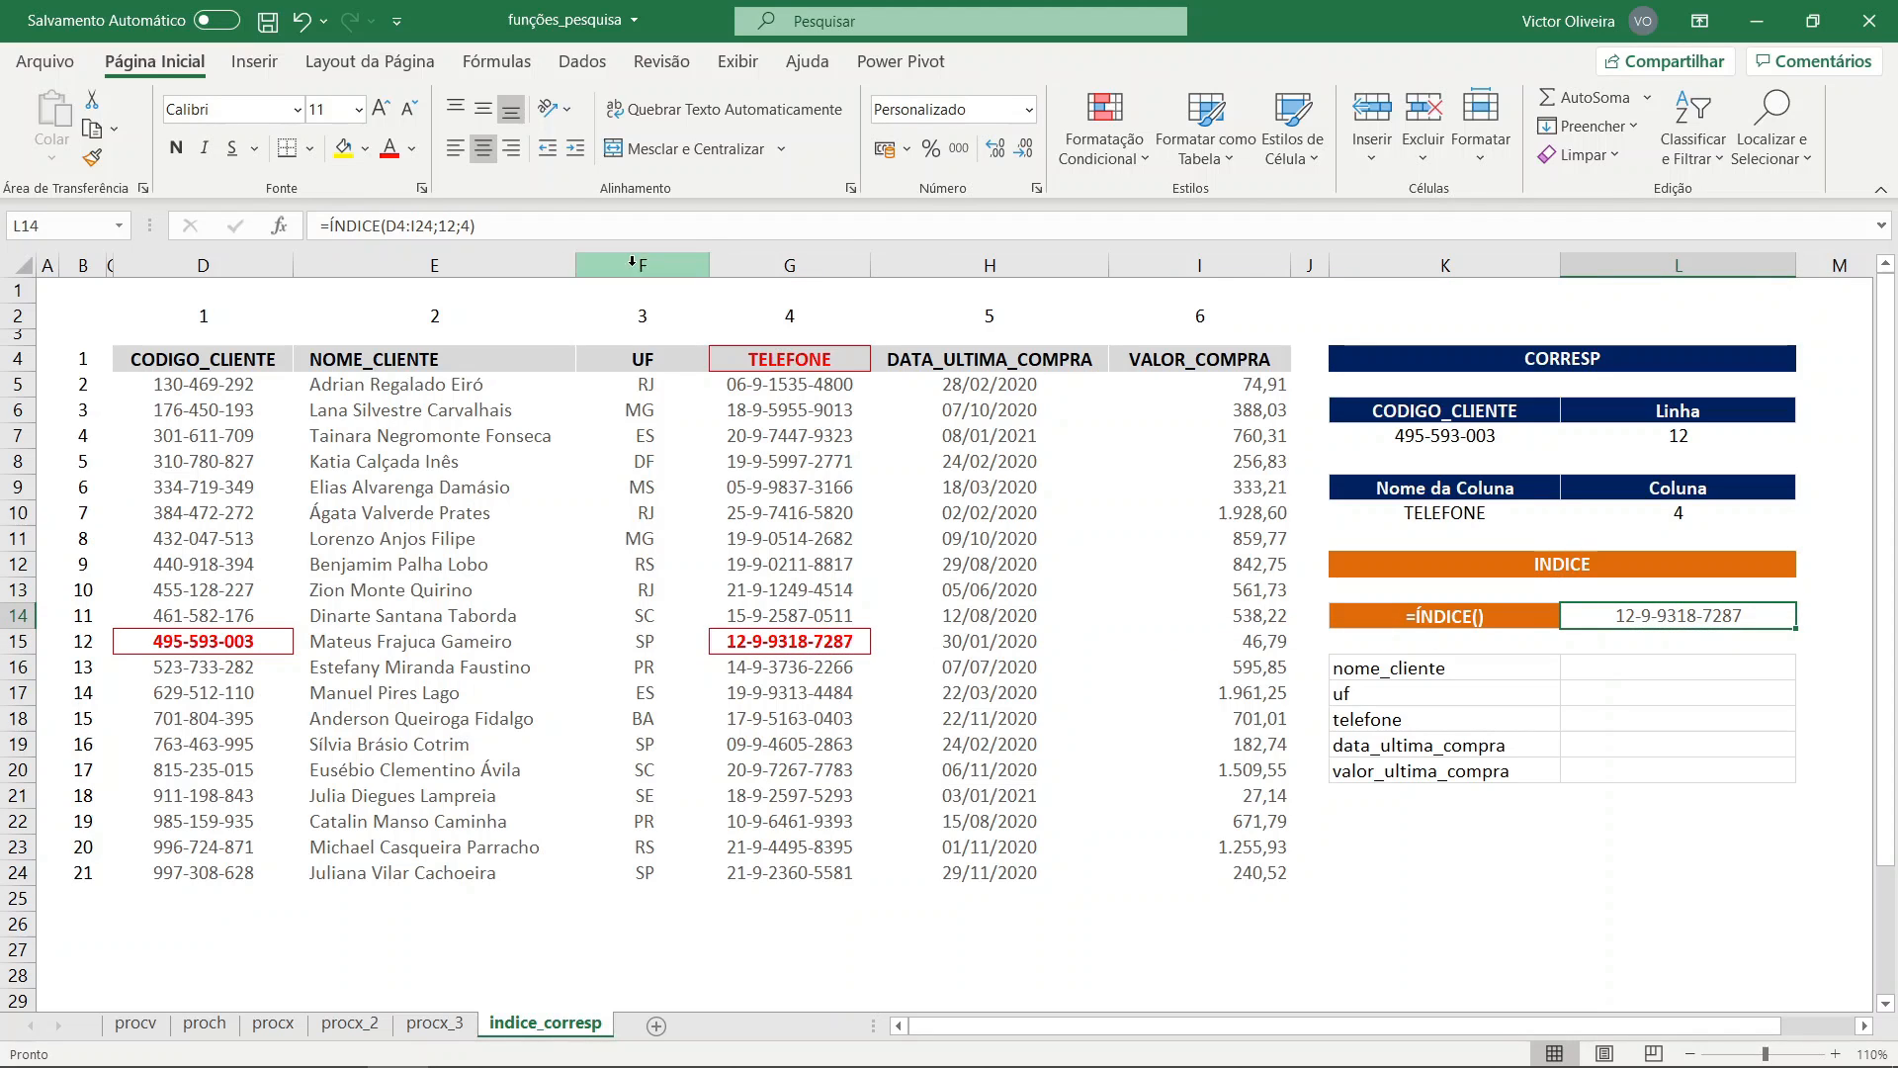
- Replace the fixed row number in the L14 formula with CORRESP(K7;D4:D24;0)
click(469, 228)
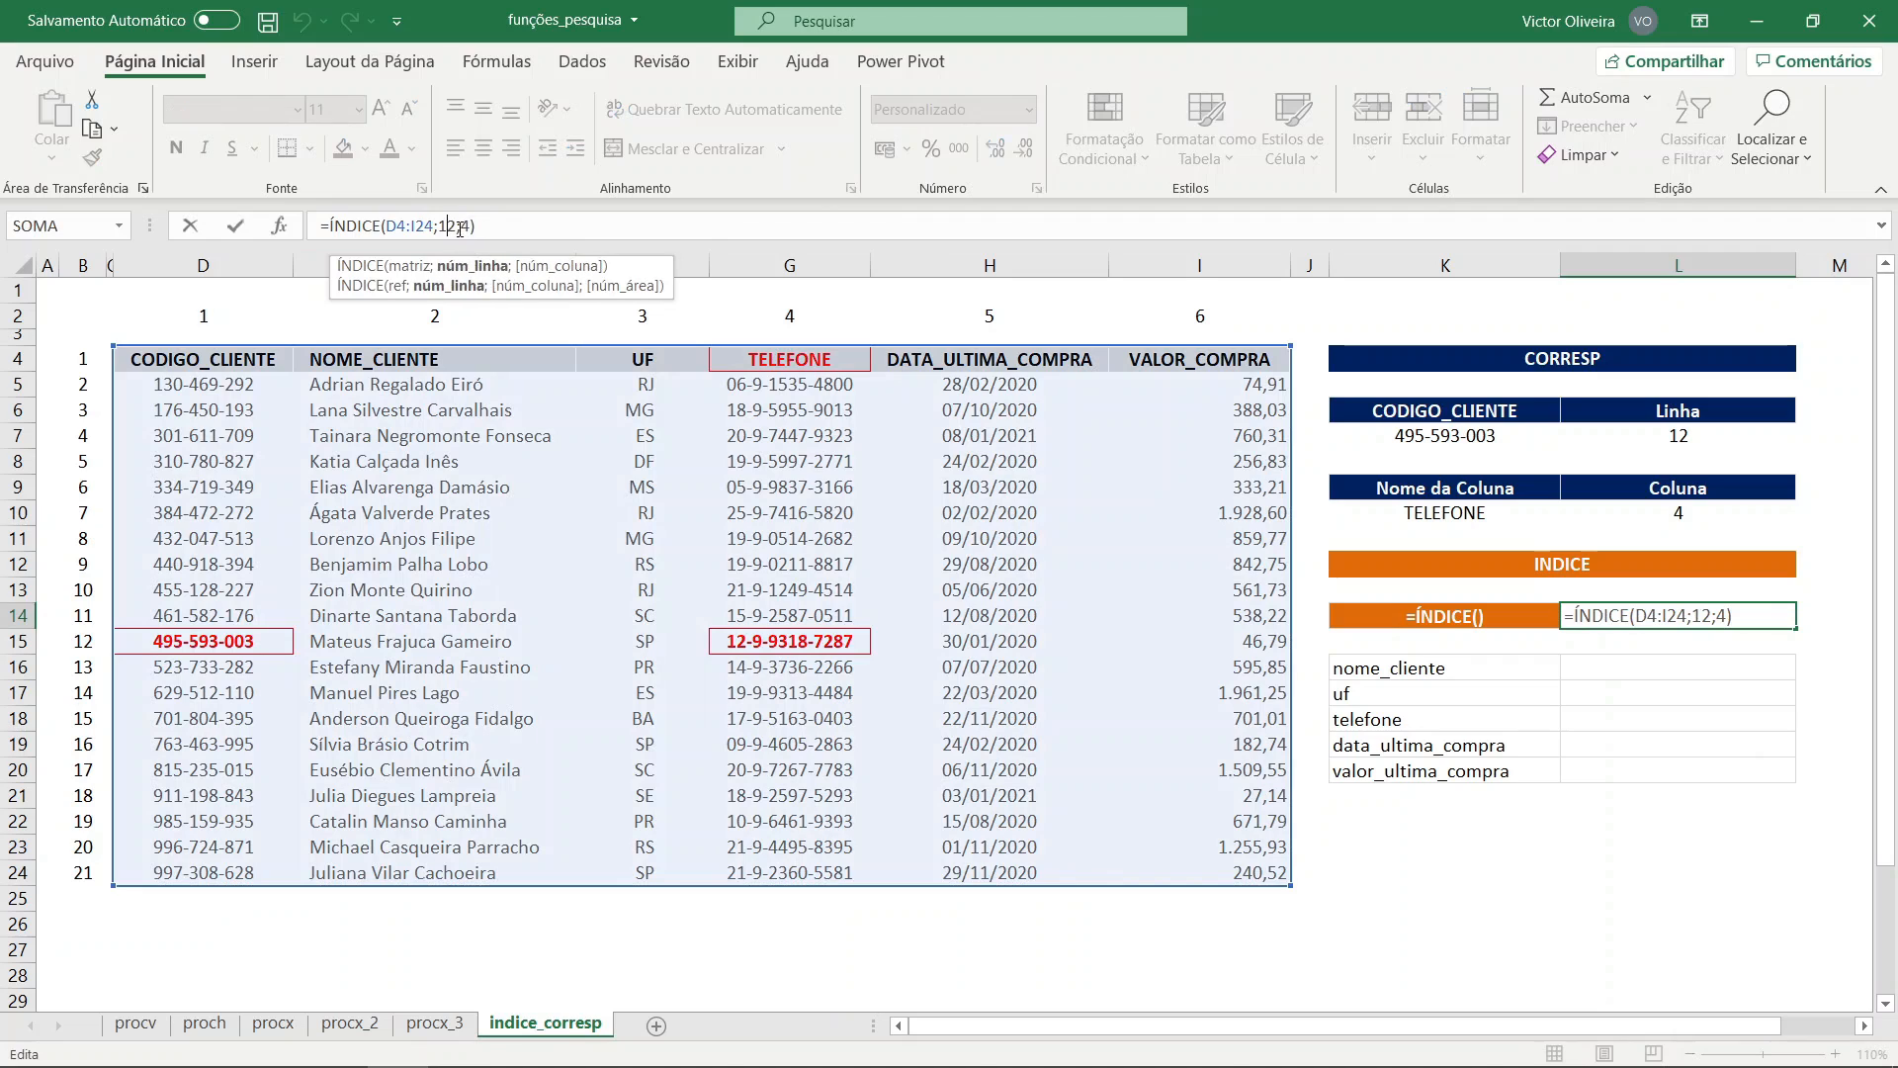
key(Left)
key(Left)
key(Left)
key(Left)
text(c)
key(BackSpace)
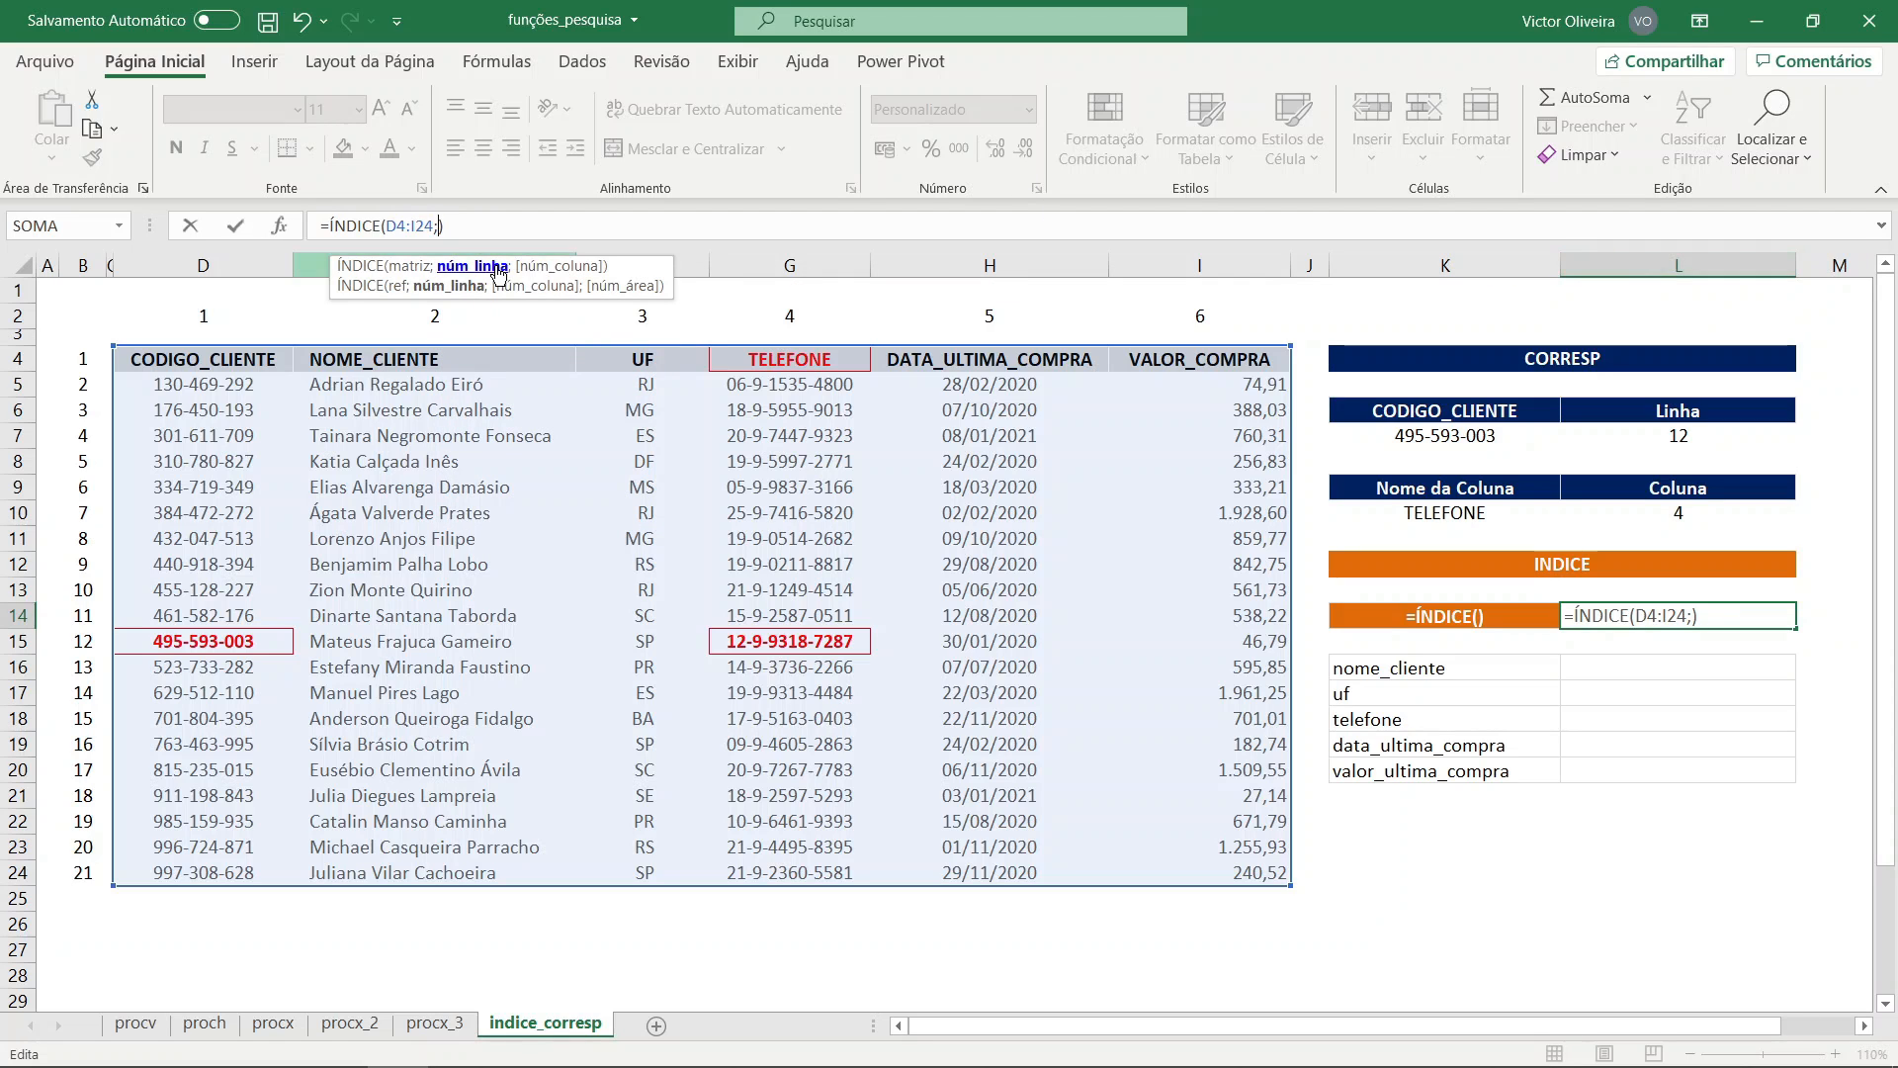
text(corresp)
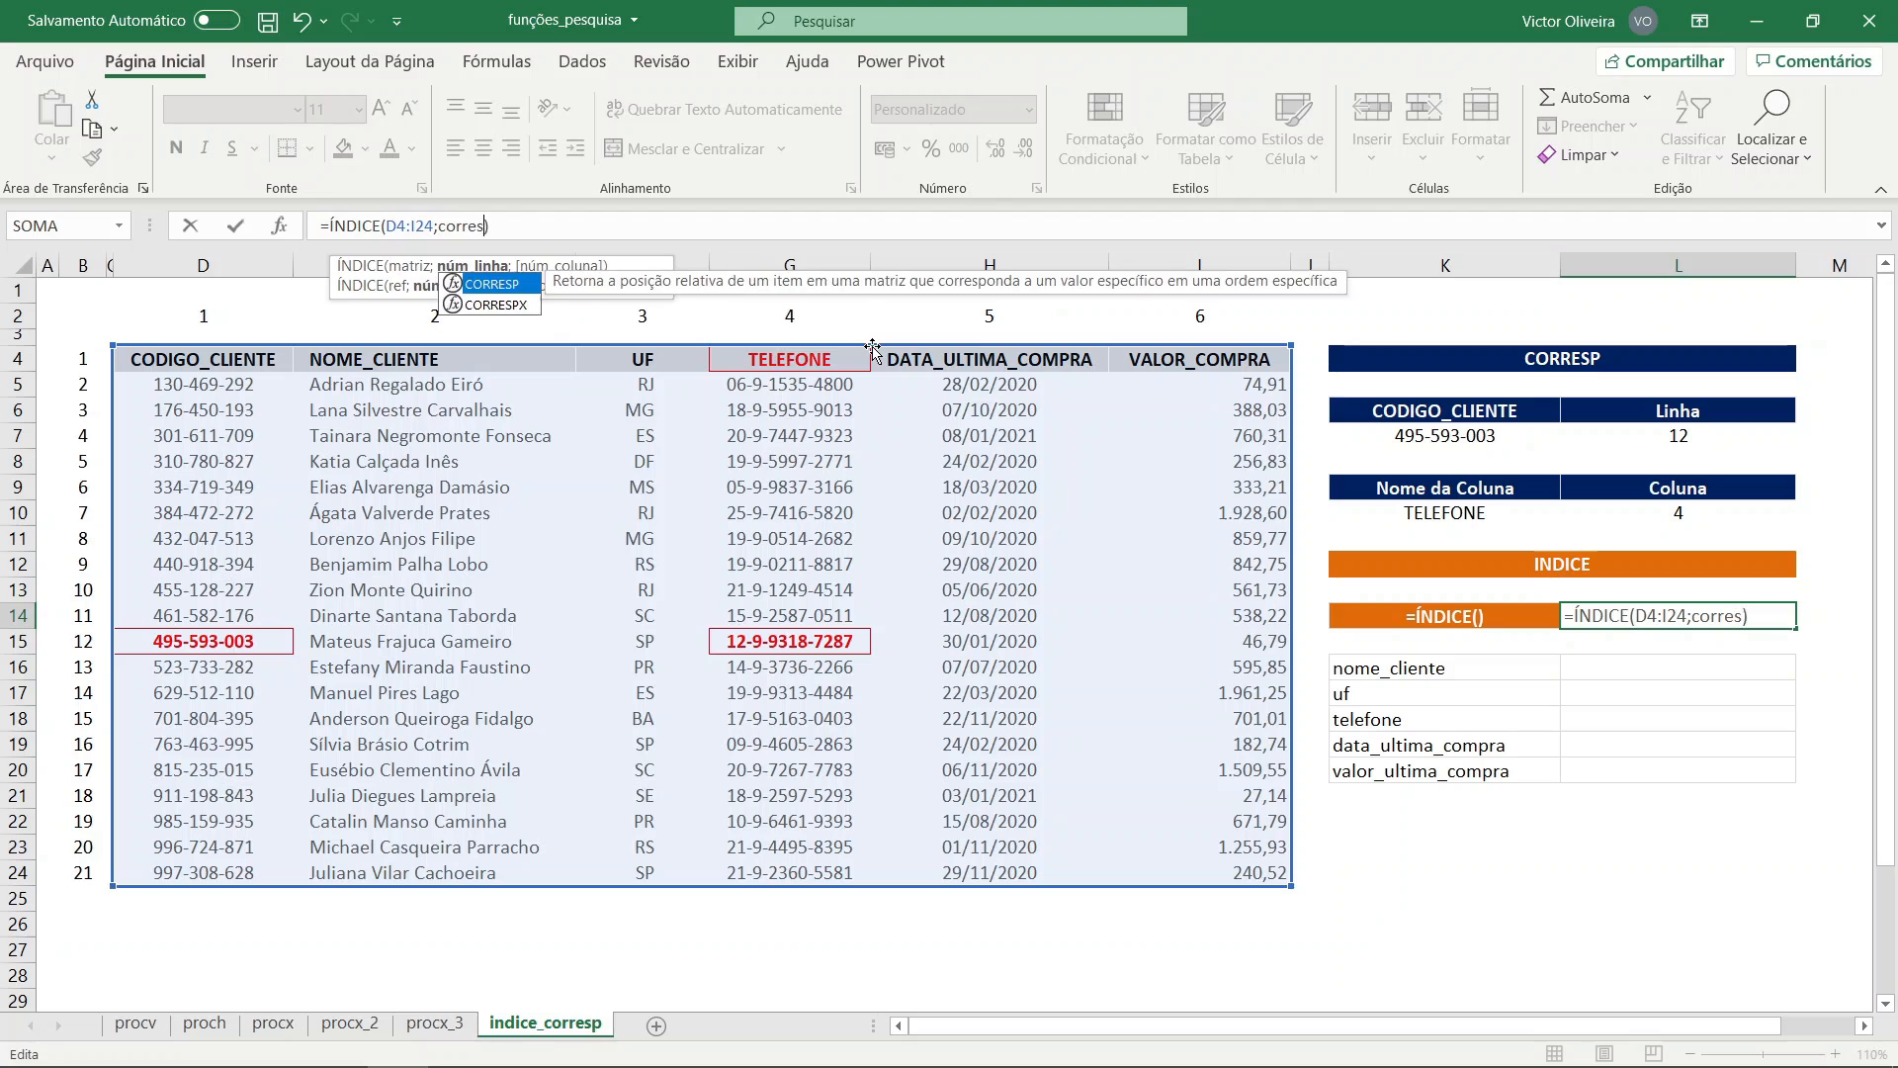
key(Tab)
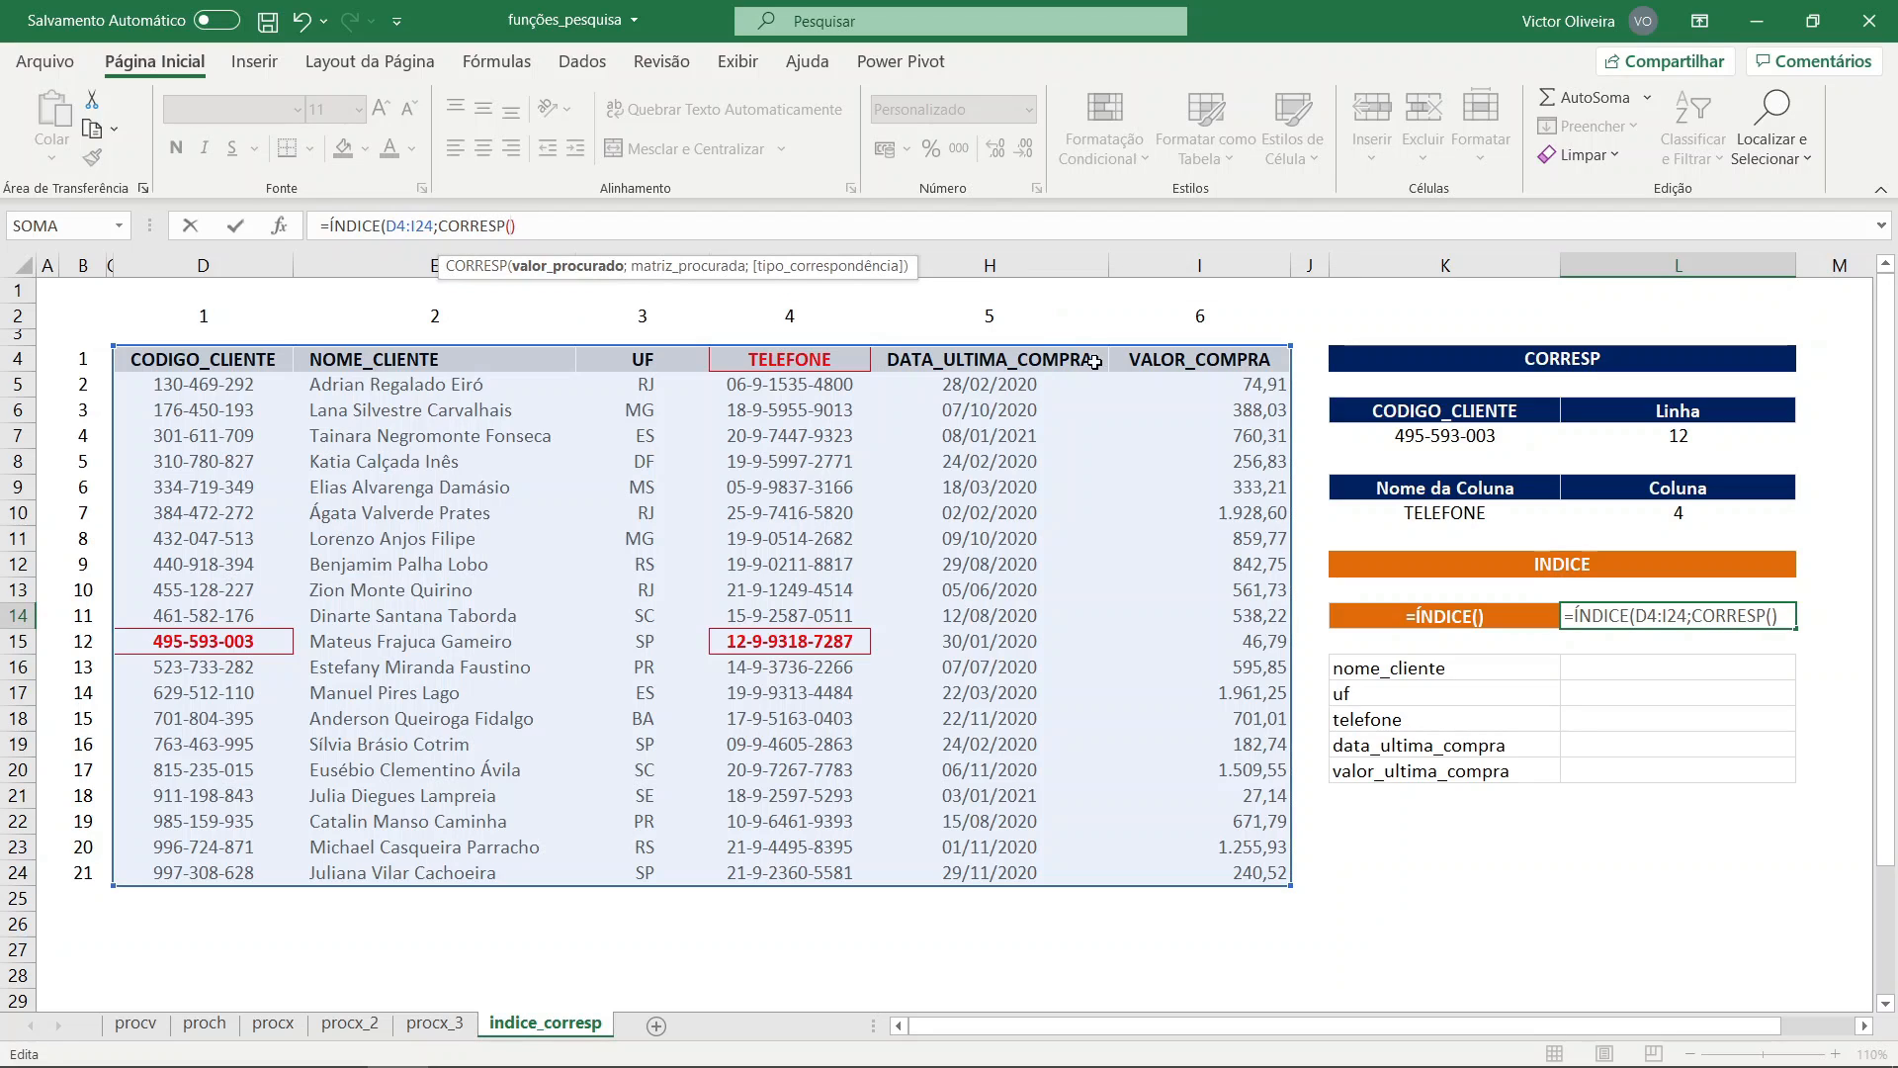
click(1437, 436)
text(;)
drag(227, 362, 227, 873)
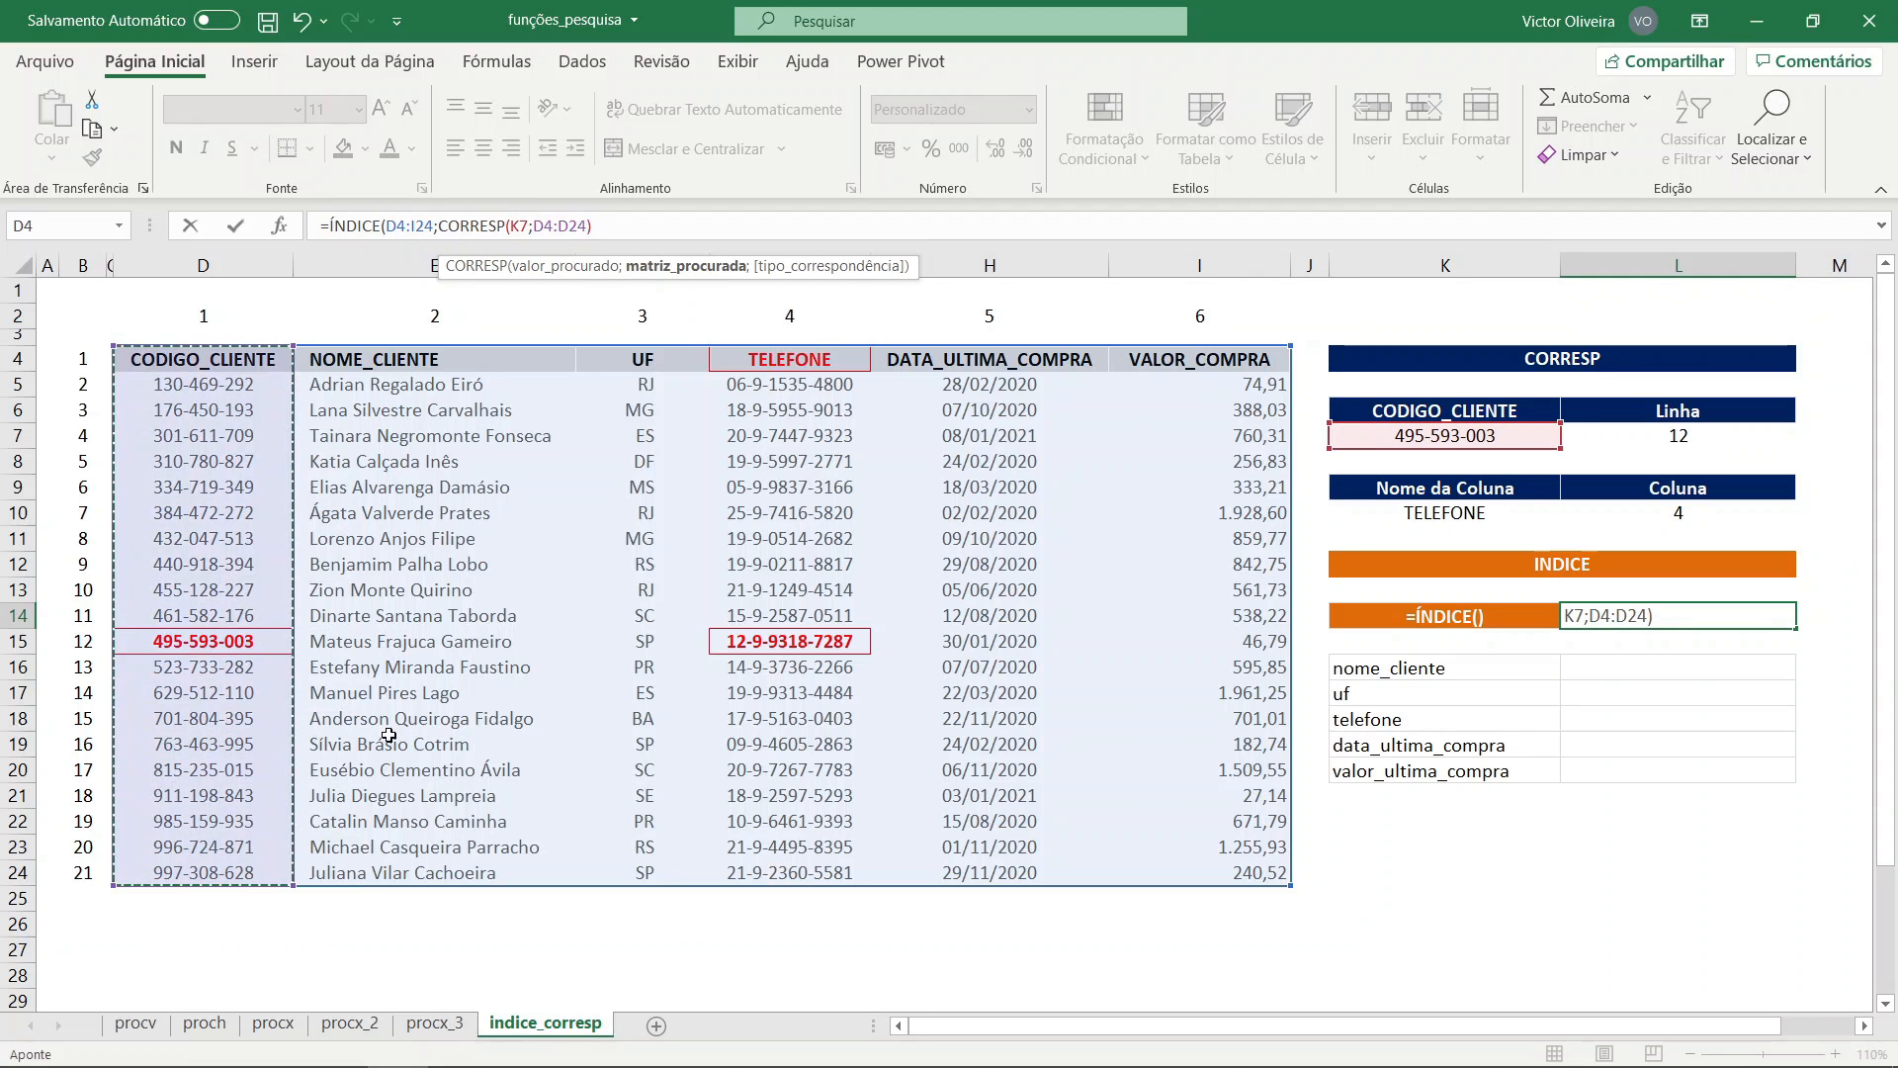
text(;)
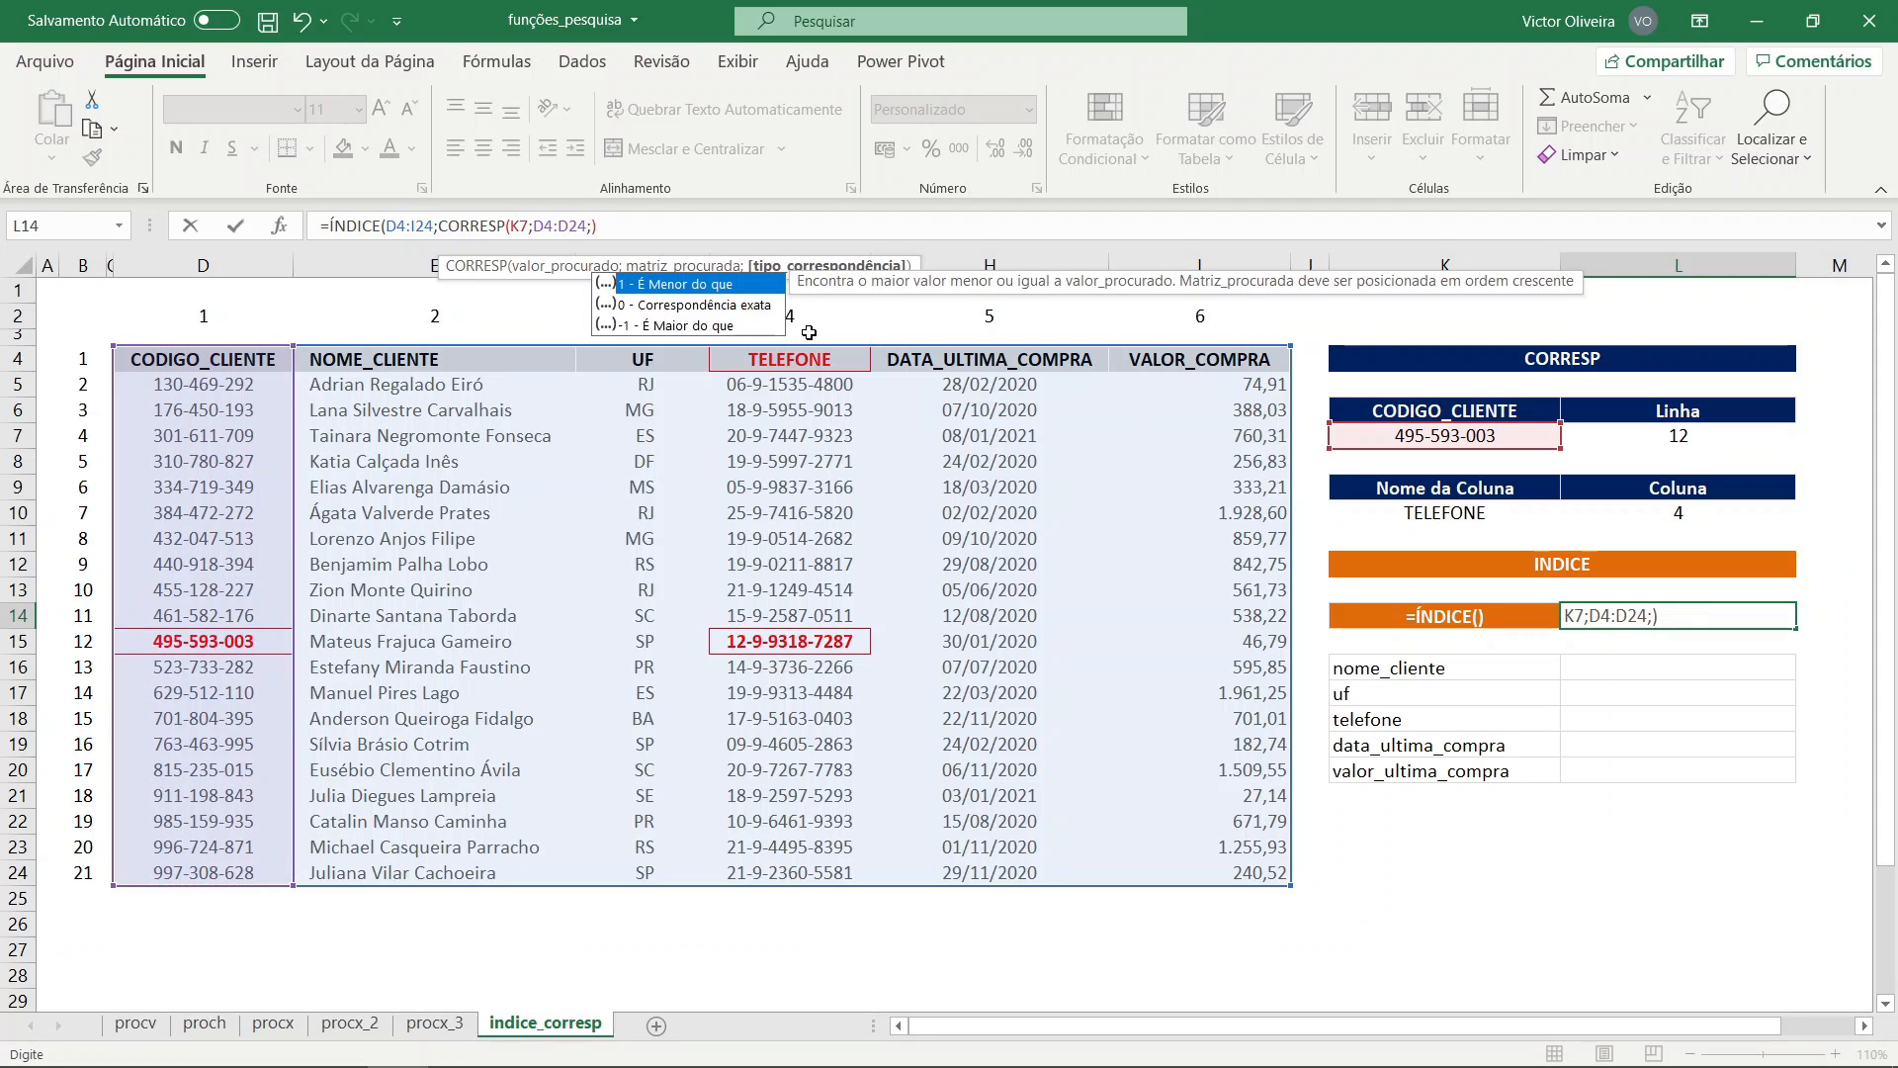
text(0);)
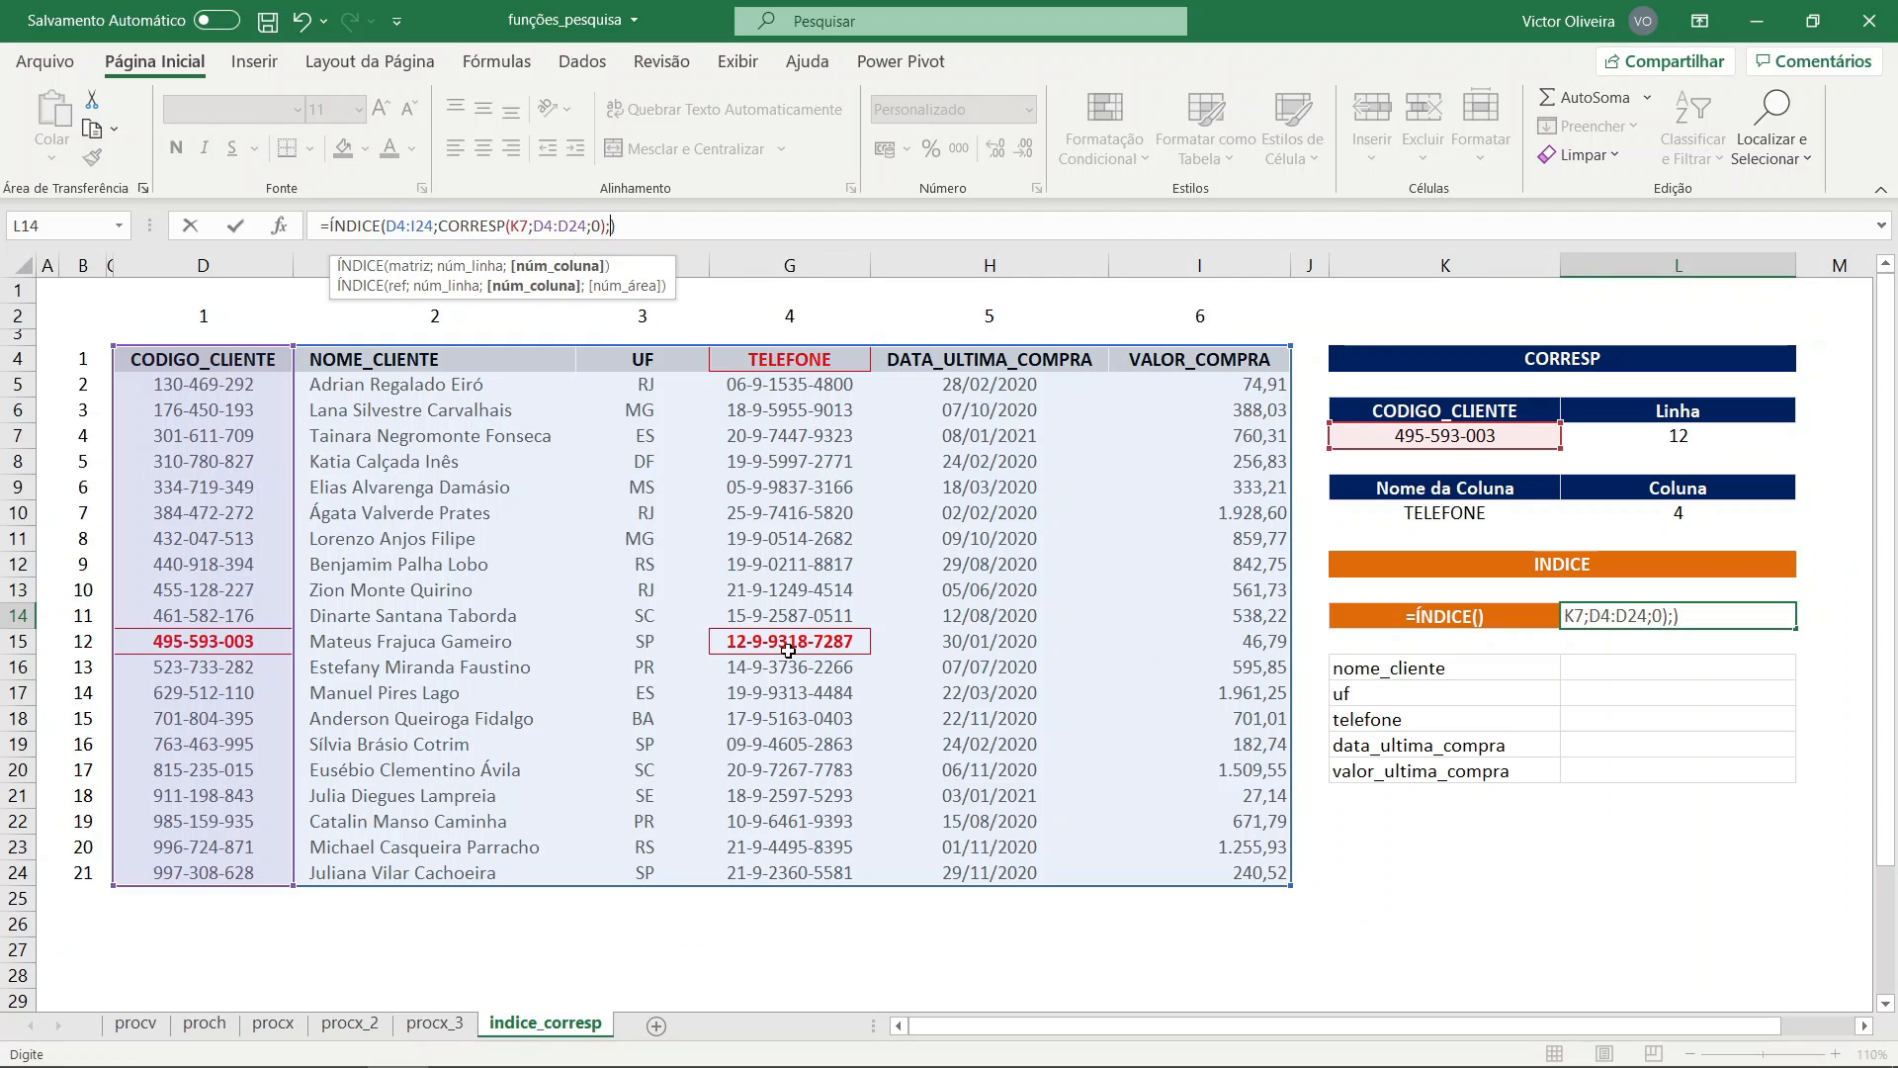
- Complete the L14 ÍNDICE formula with CORRESP(K10;D4:I4;0) as its column number
text(corresp)
key(Tab)
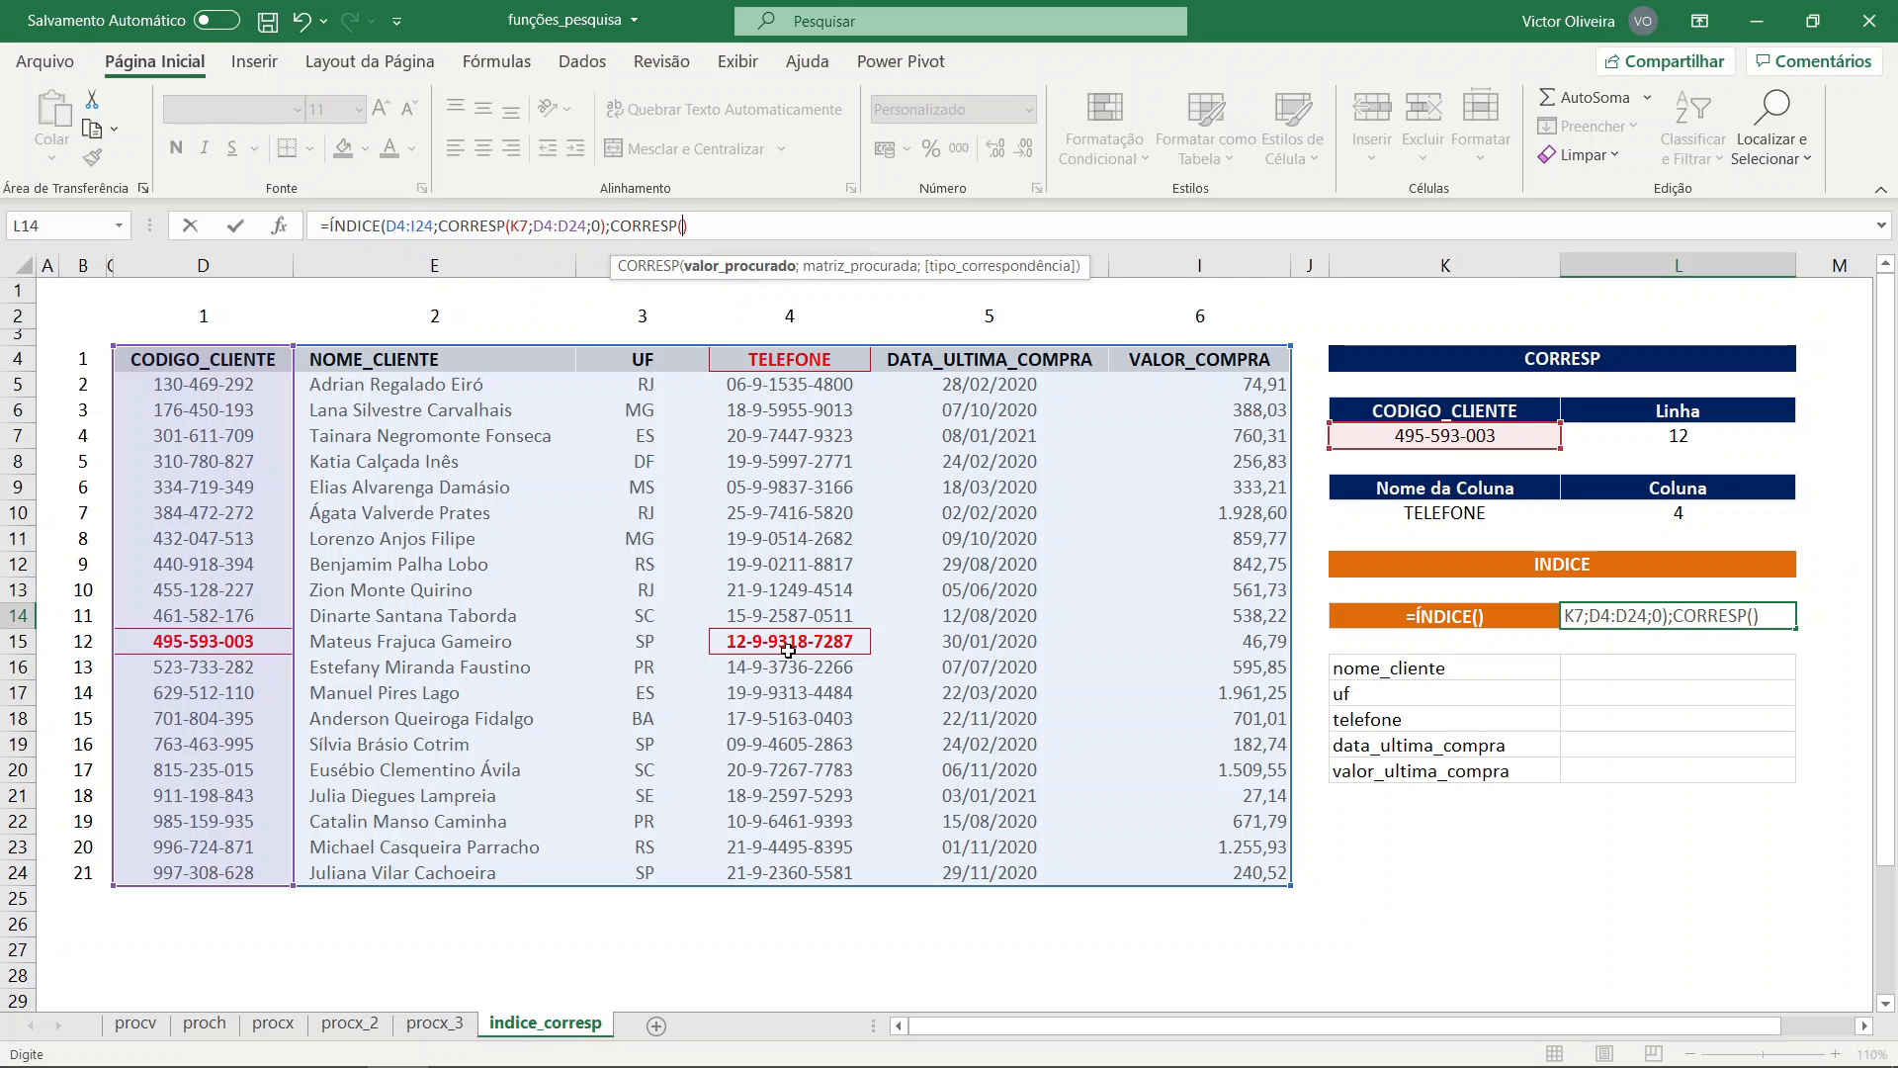
click(1440, 512)
text(;)
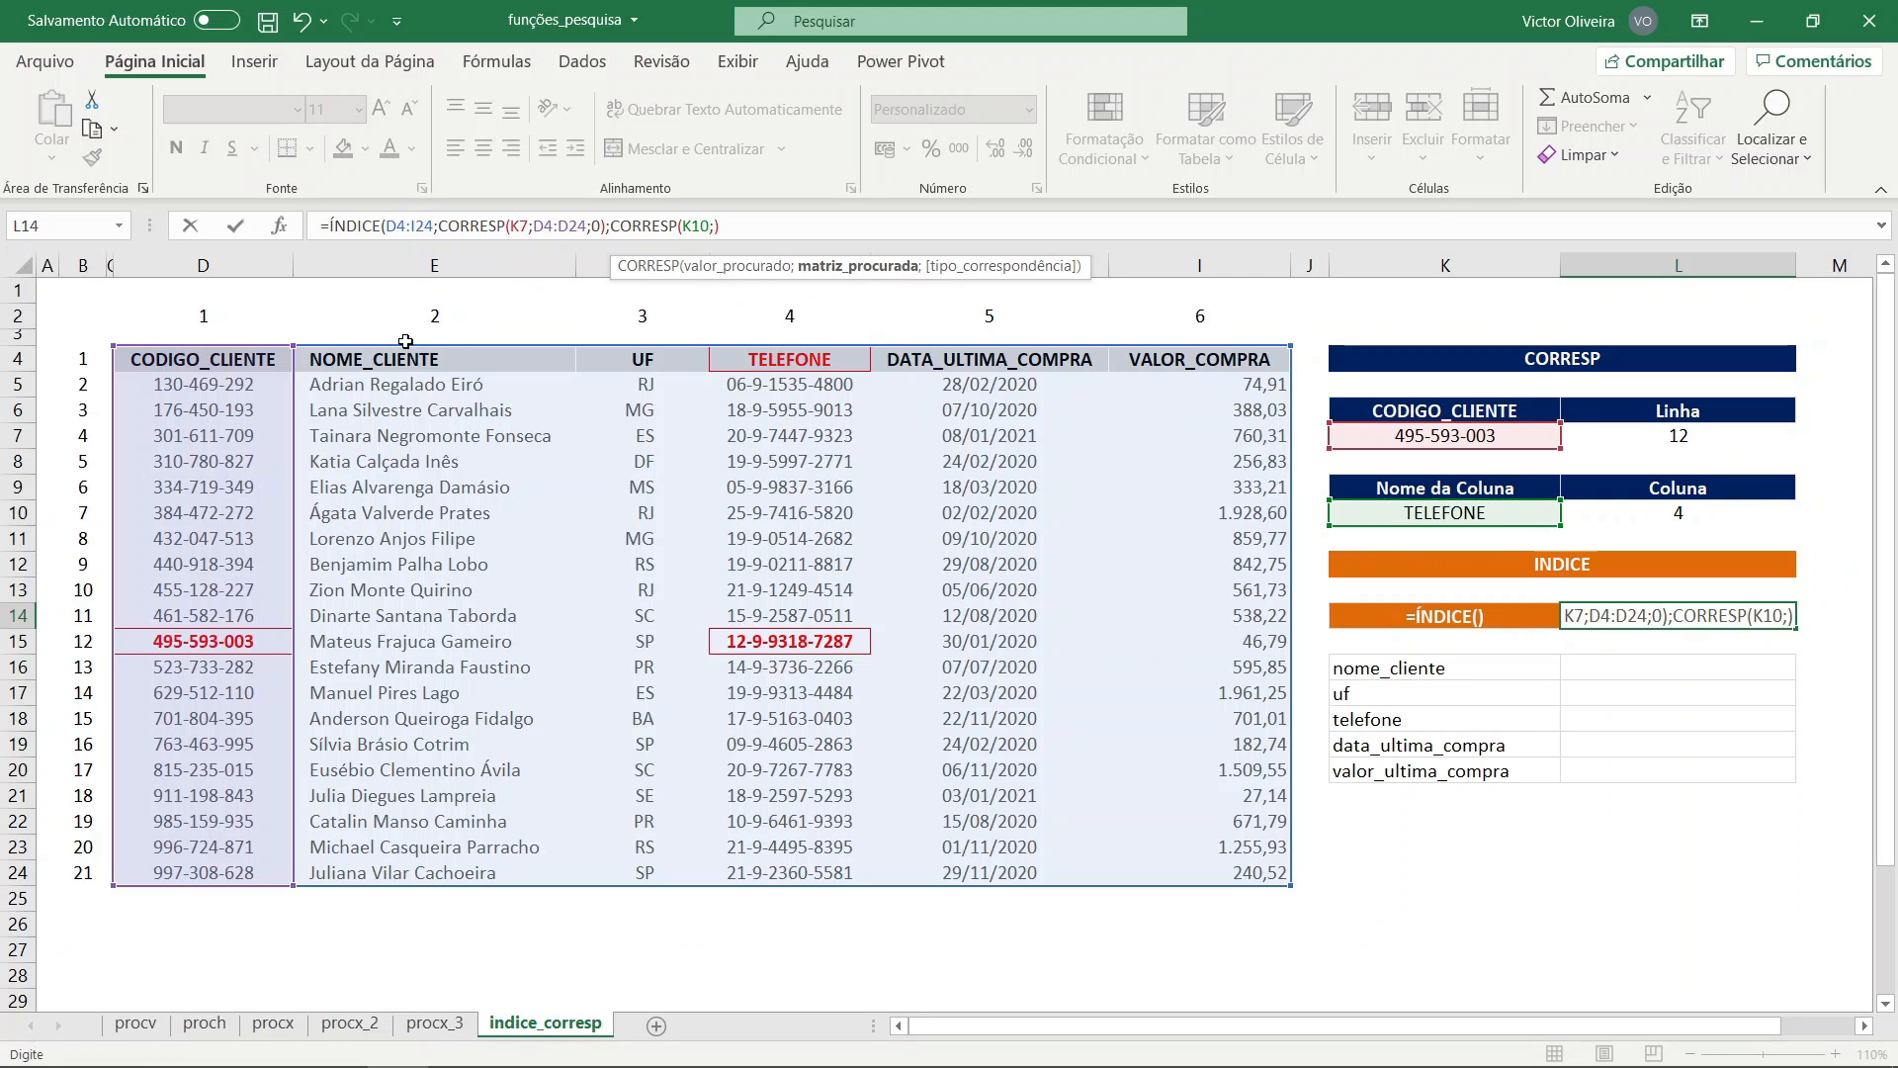
drag(219, 363, 1261, 360)
text(;0)))
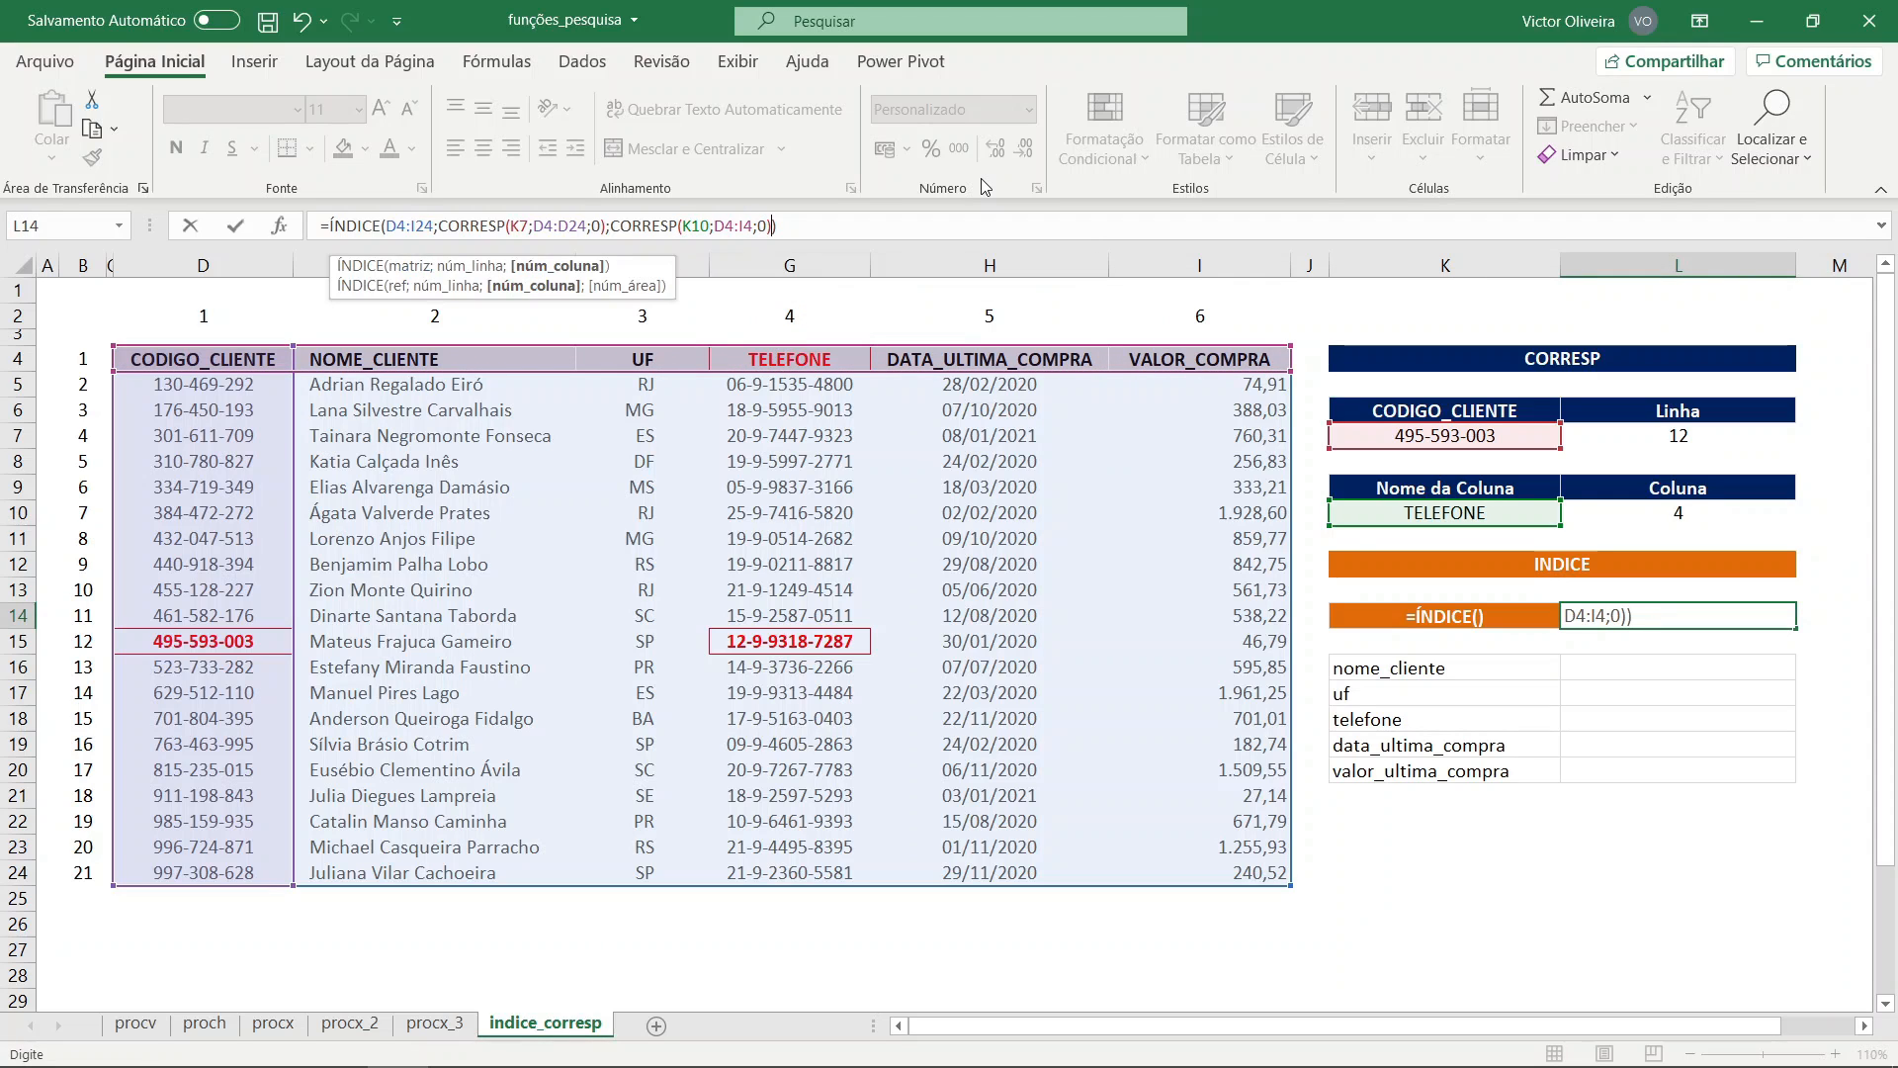
key(Return)
- Examine the combined formula in L14 and compare its result with the highlighted phone cell in G15
key(Up)
key(Left)
key(Left)
key(Left)
key(Left)
key(Left)
key(Left)
key(Left)
key(Left)
key(Left)
key(Left)
key(Left)
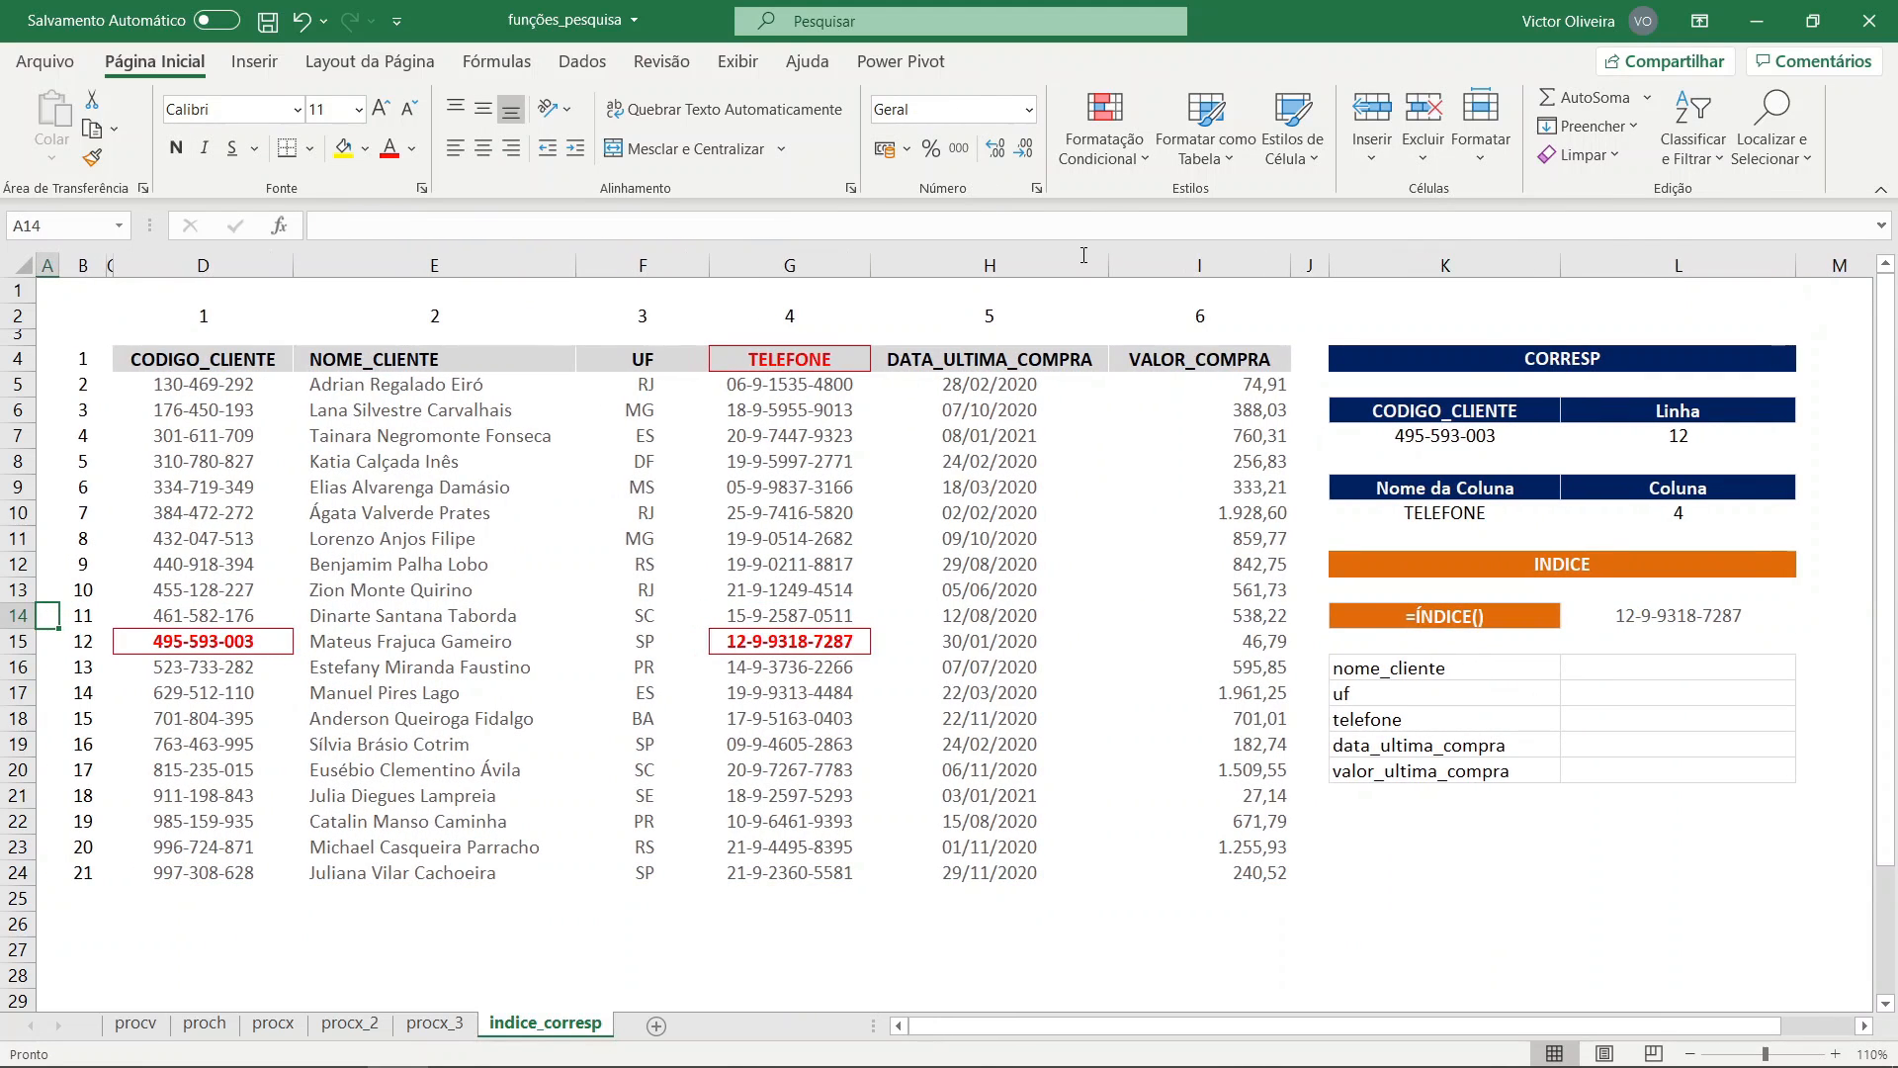
click(1686, 613)
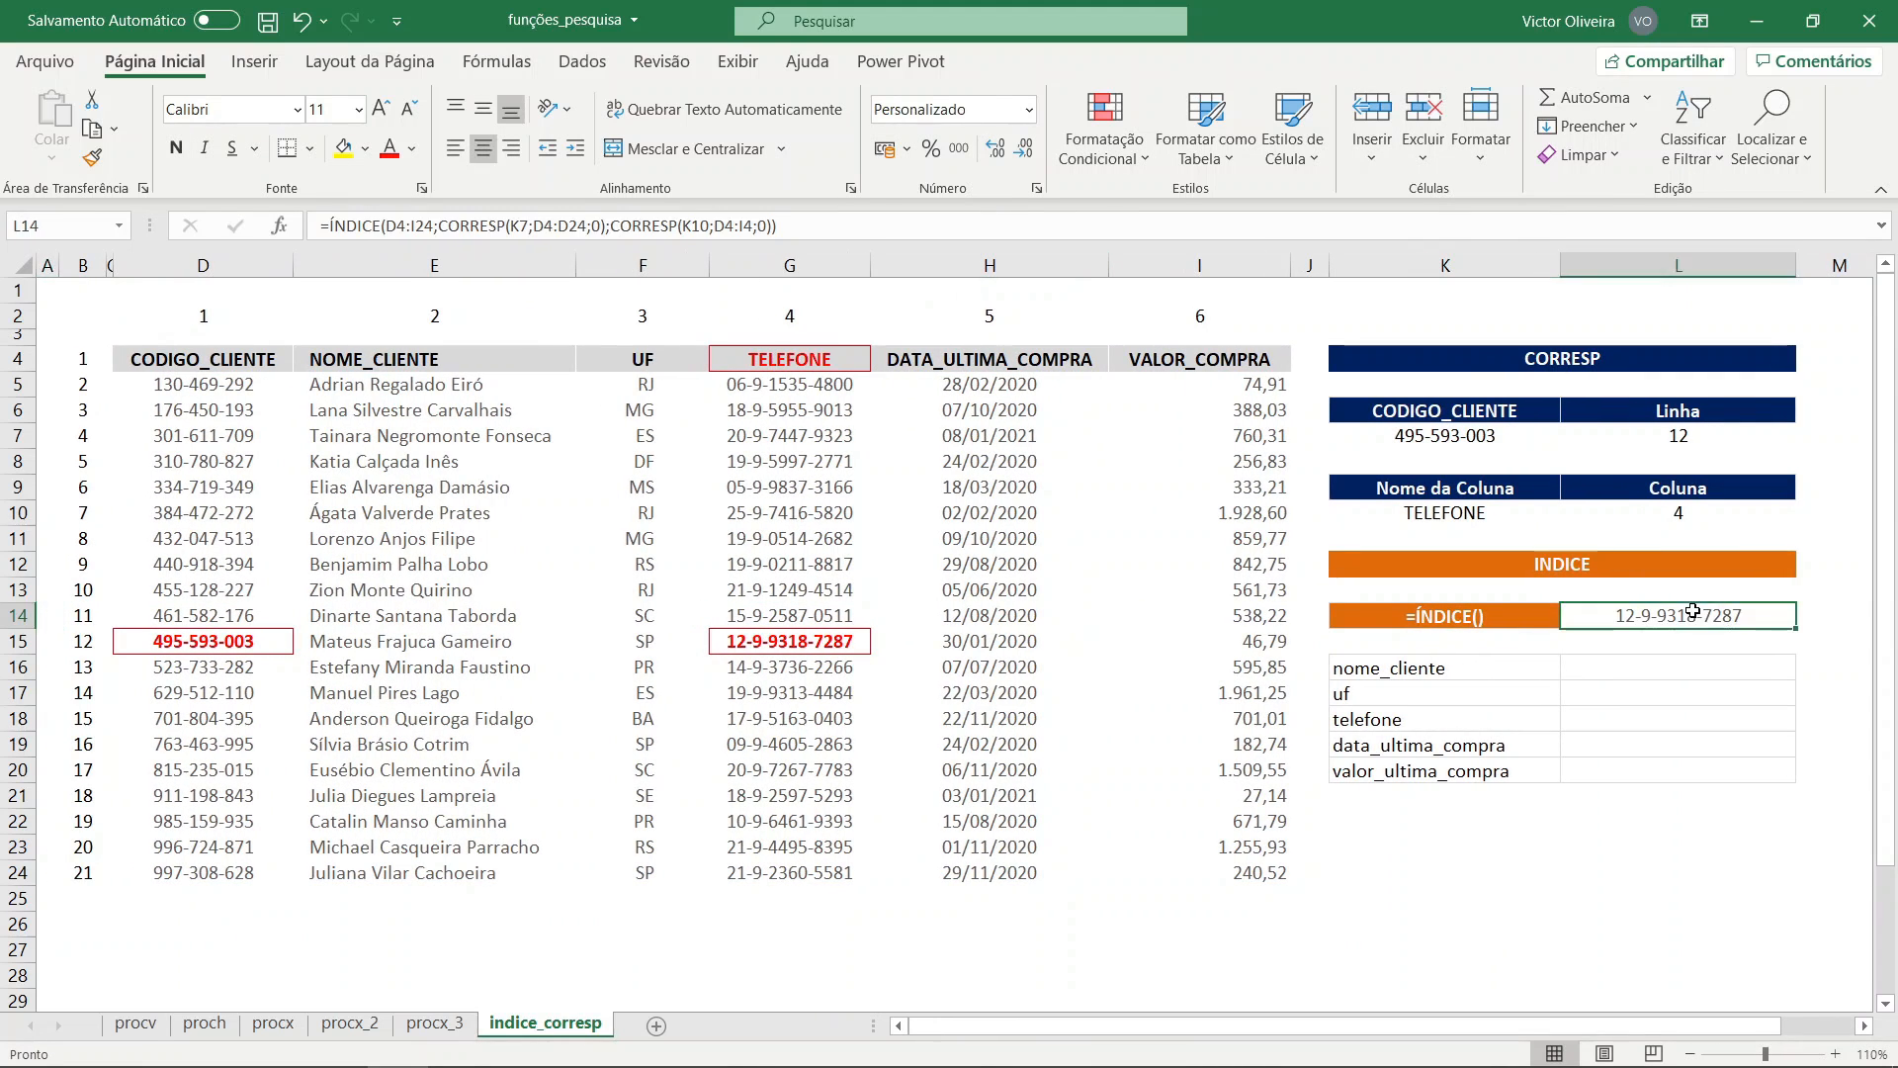
click(791, 645)
click(1571, 624)
- Change the customer code in K7 to the one in D13 and compare L14 with the highlighted phone cell in row 13
click(1433, 432)
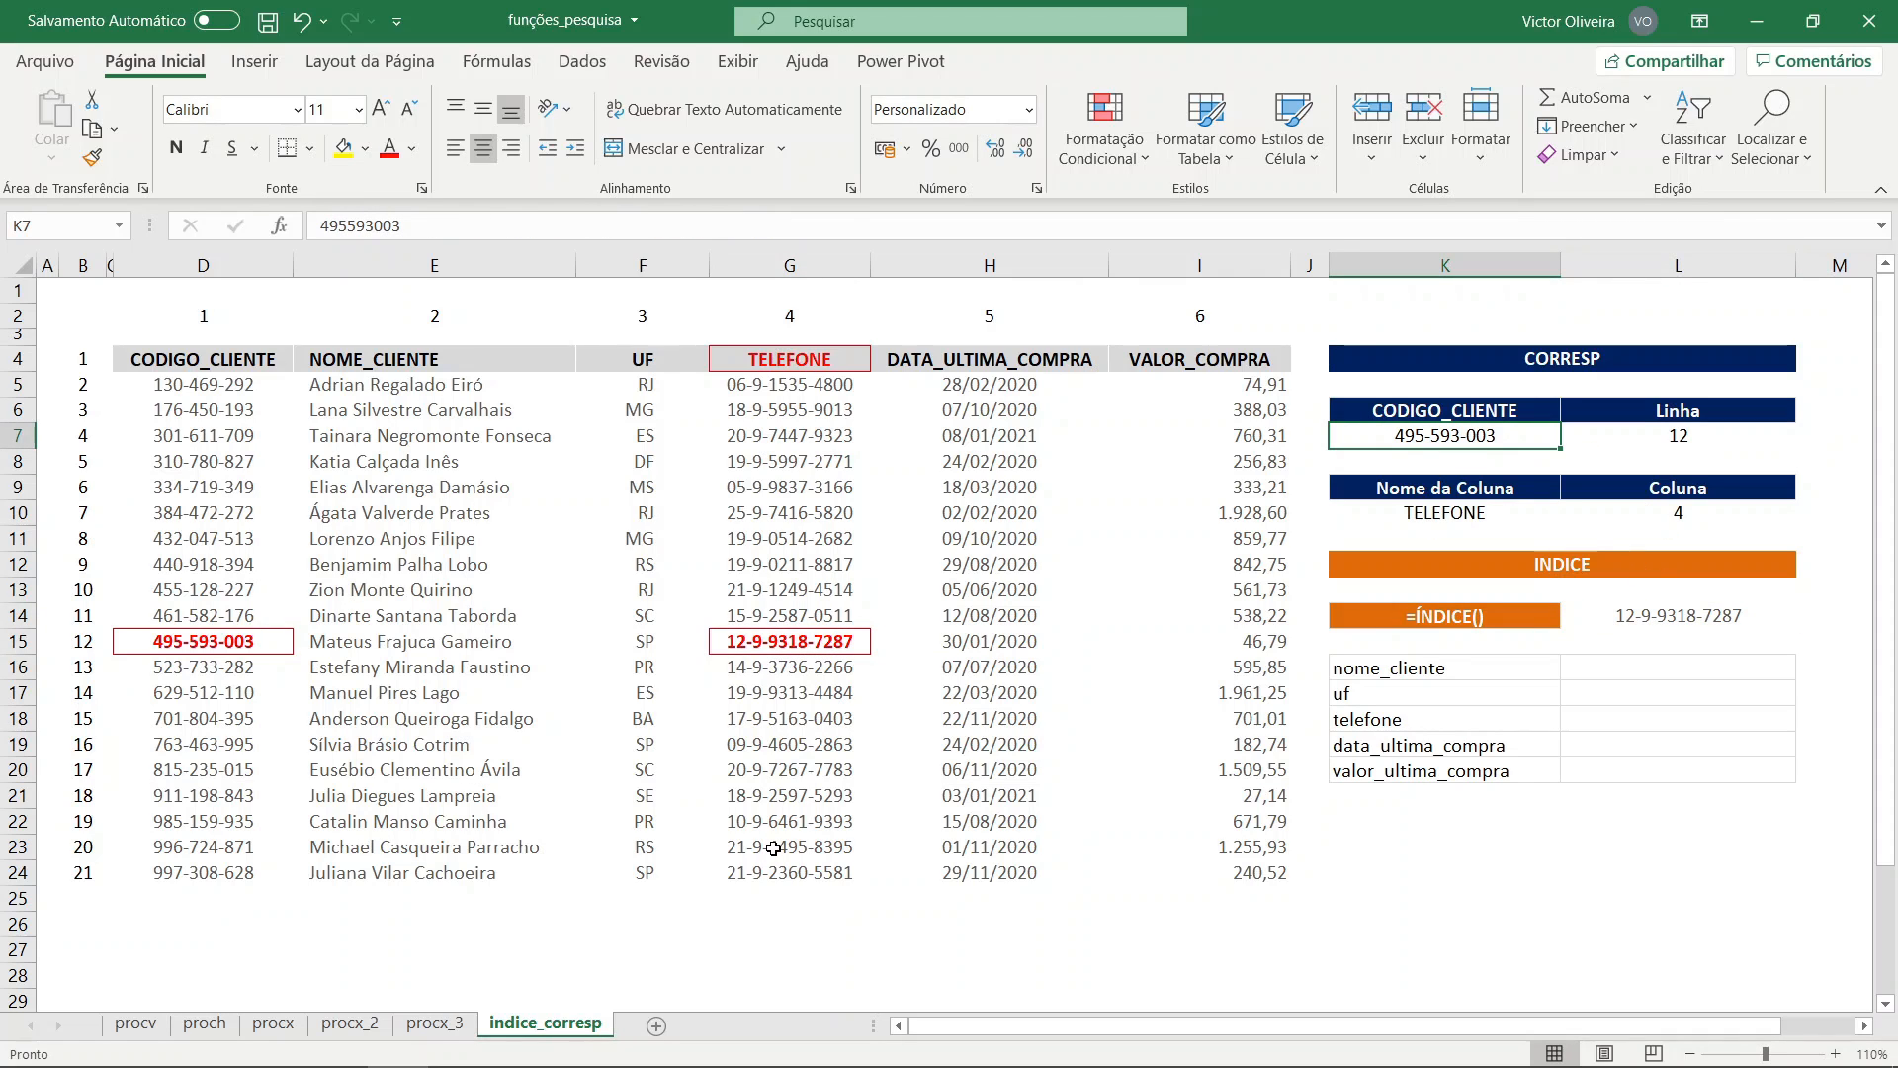
text(455)
text(1)
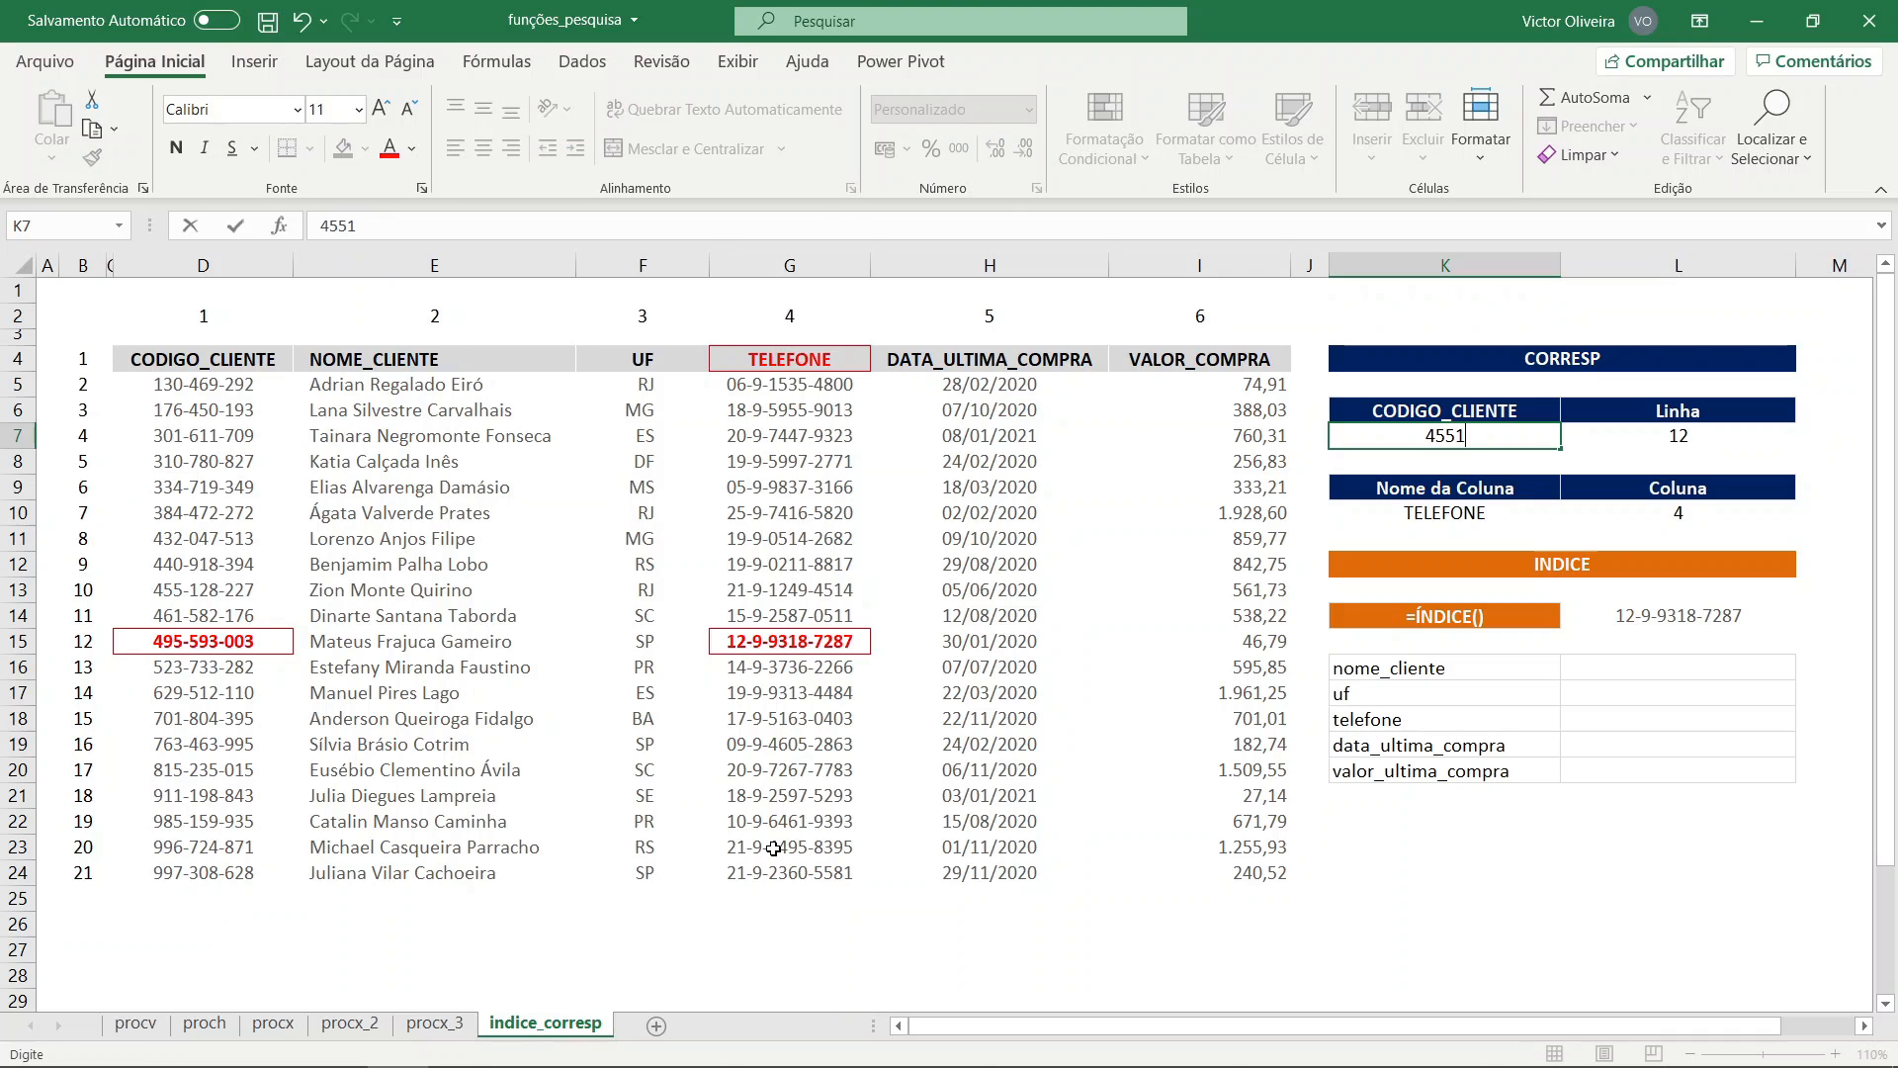
text(28-)
text(22)
text(7)
key(Return)
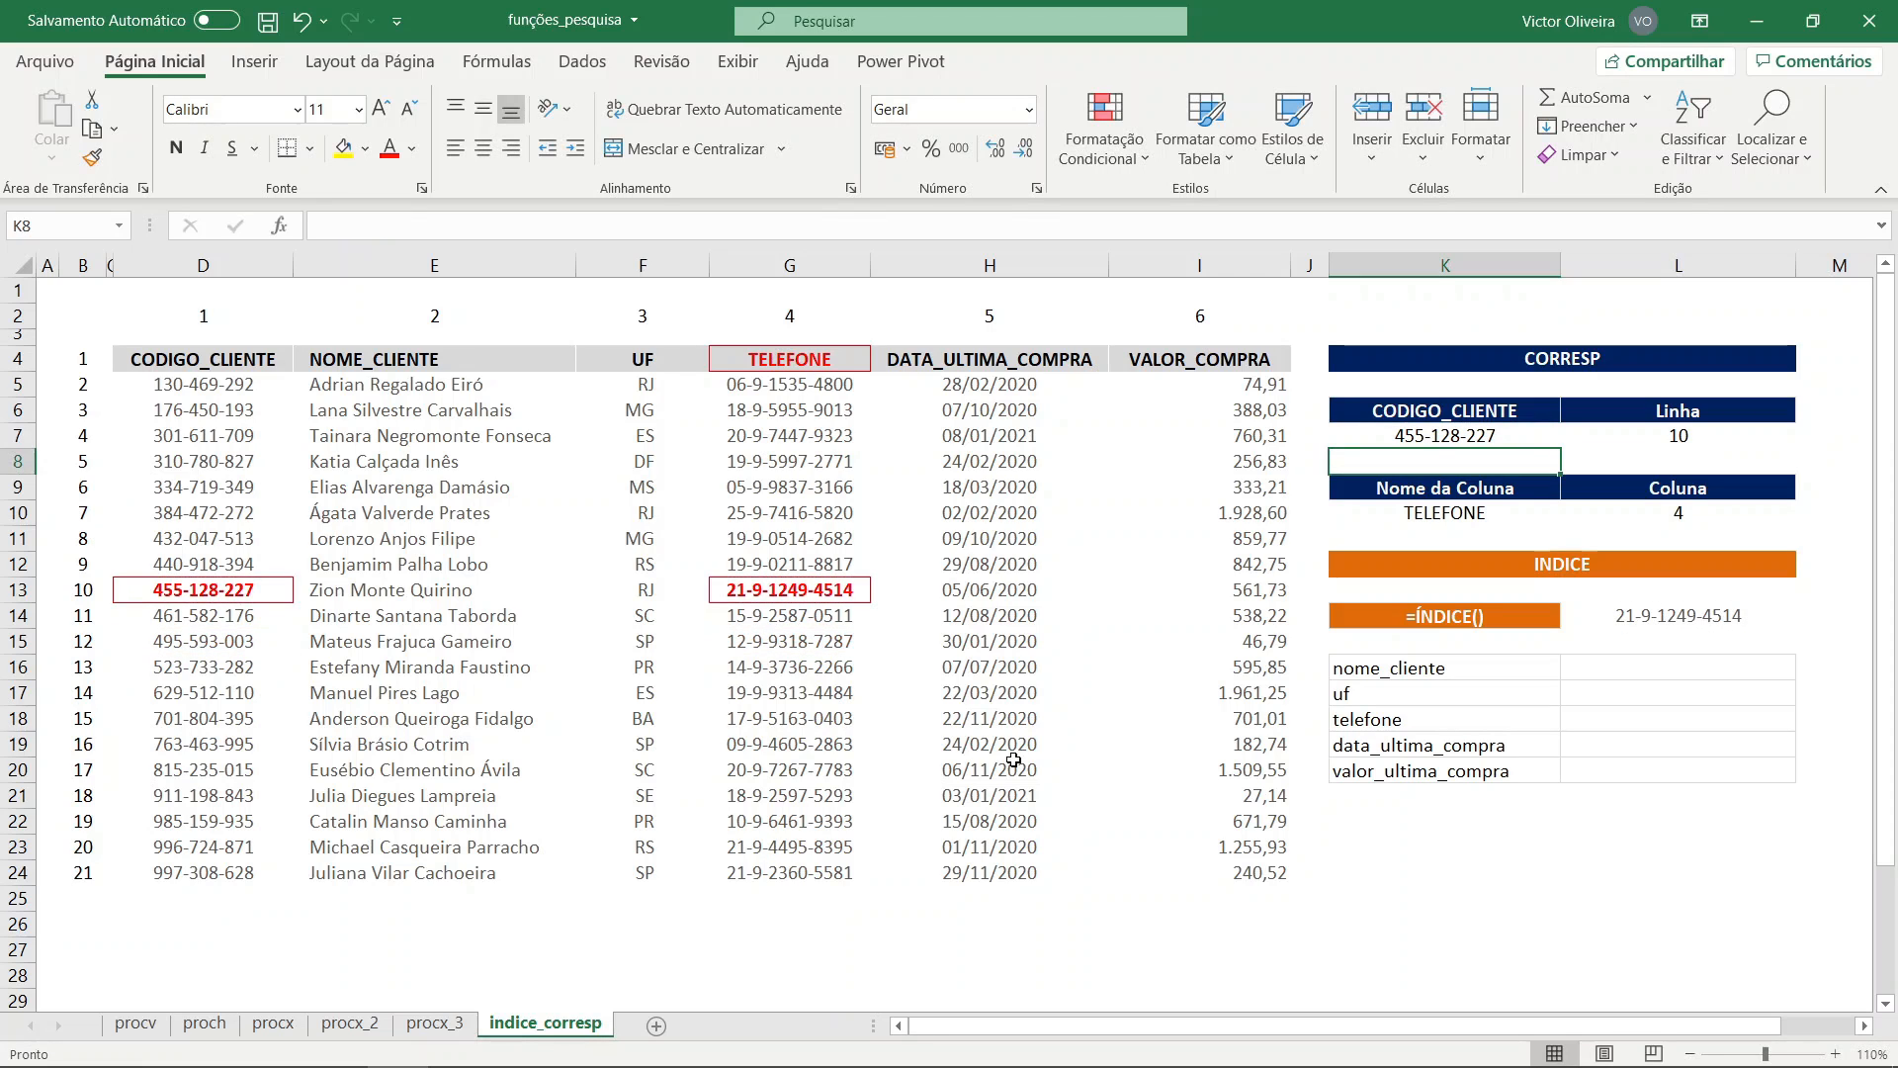
click(1717, 617)
click(796, 591)
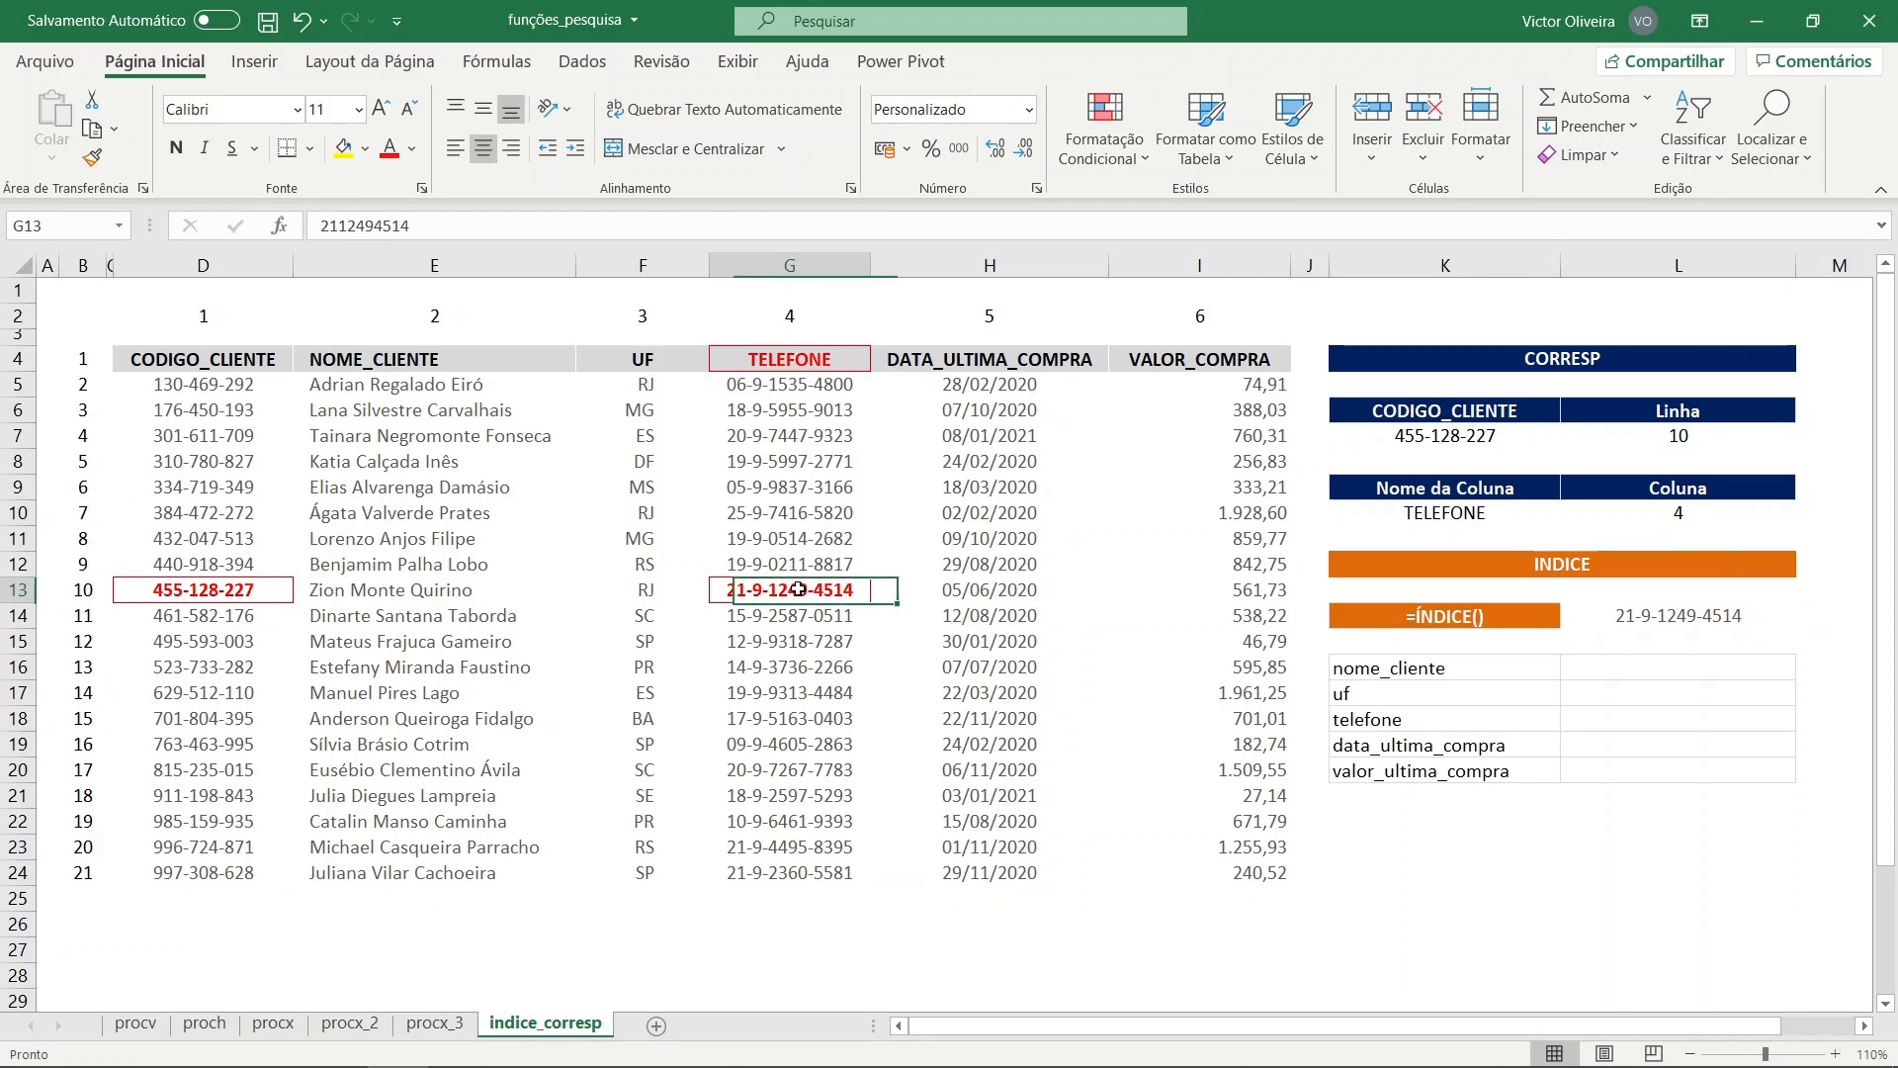
- Change the column name in K10 to VALOR_COMPRA
click(1514, 508)
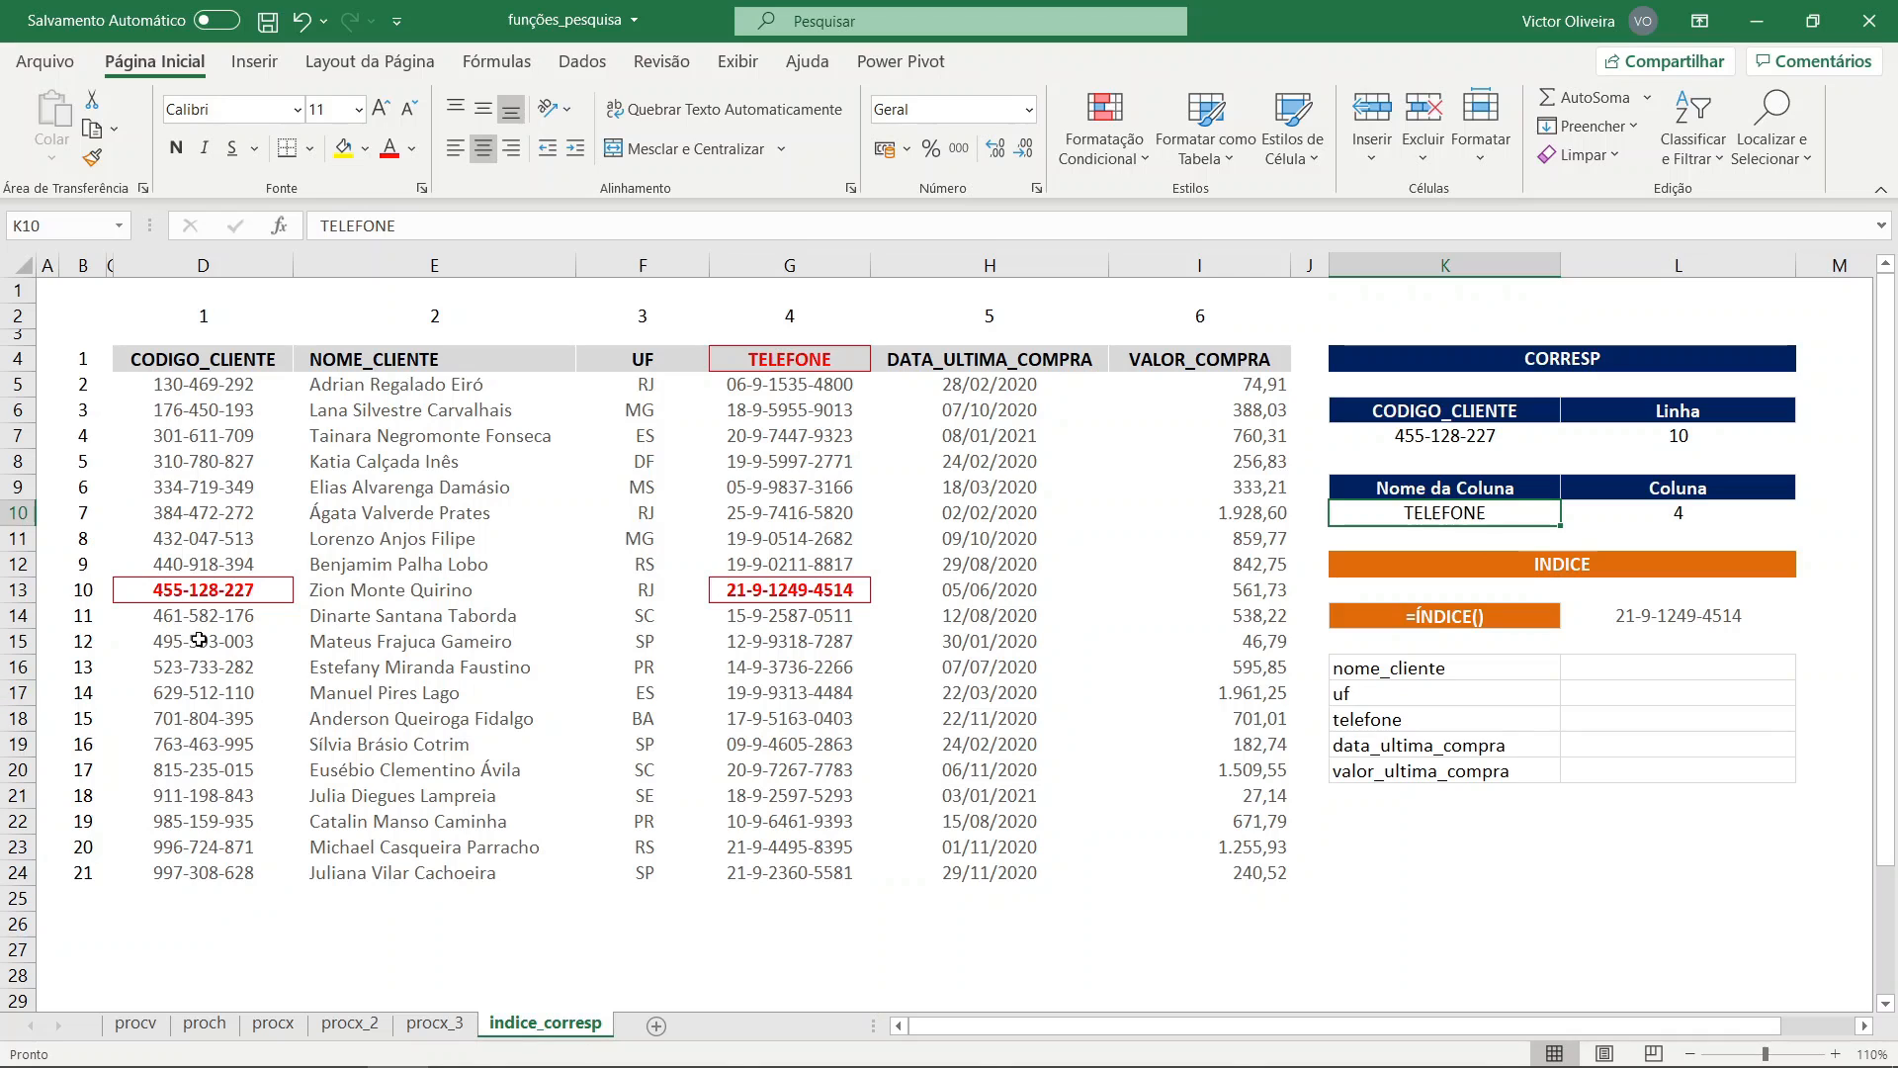
text(VALOR_COMPRA)
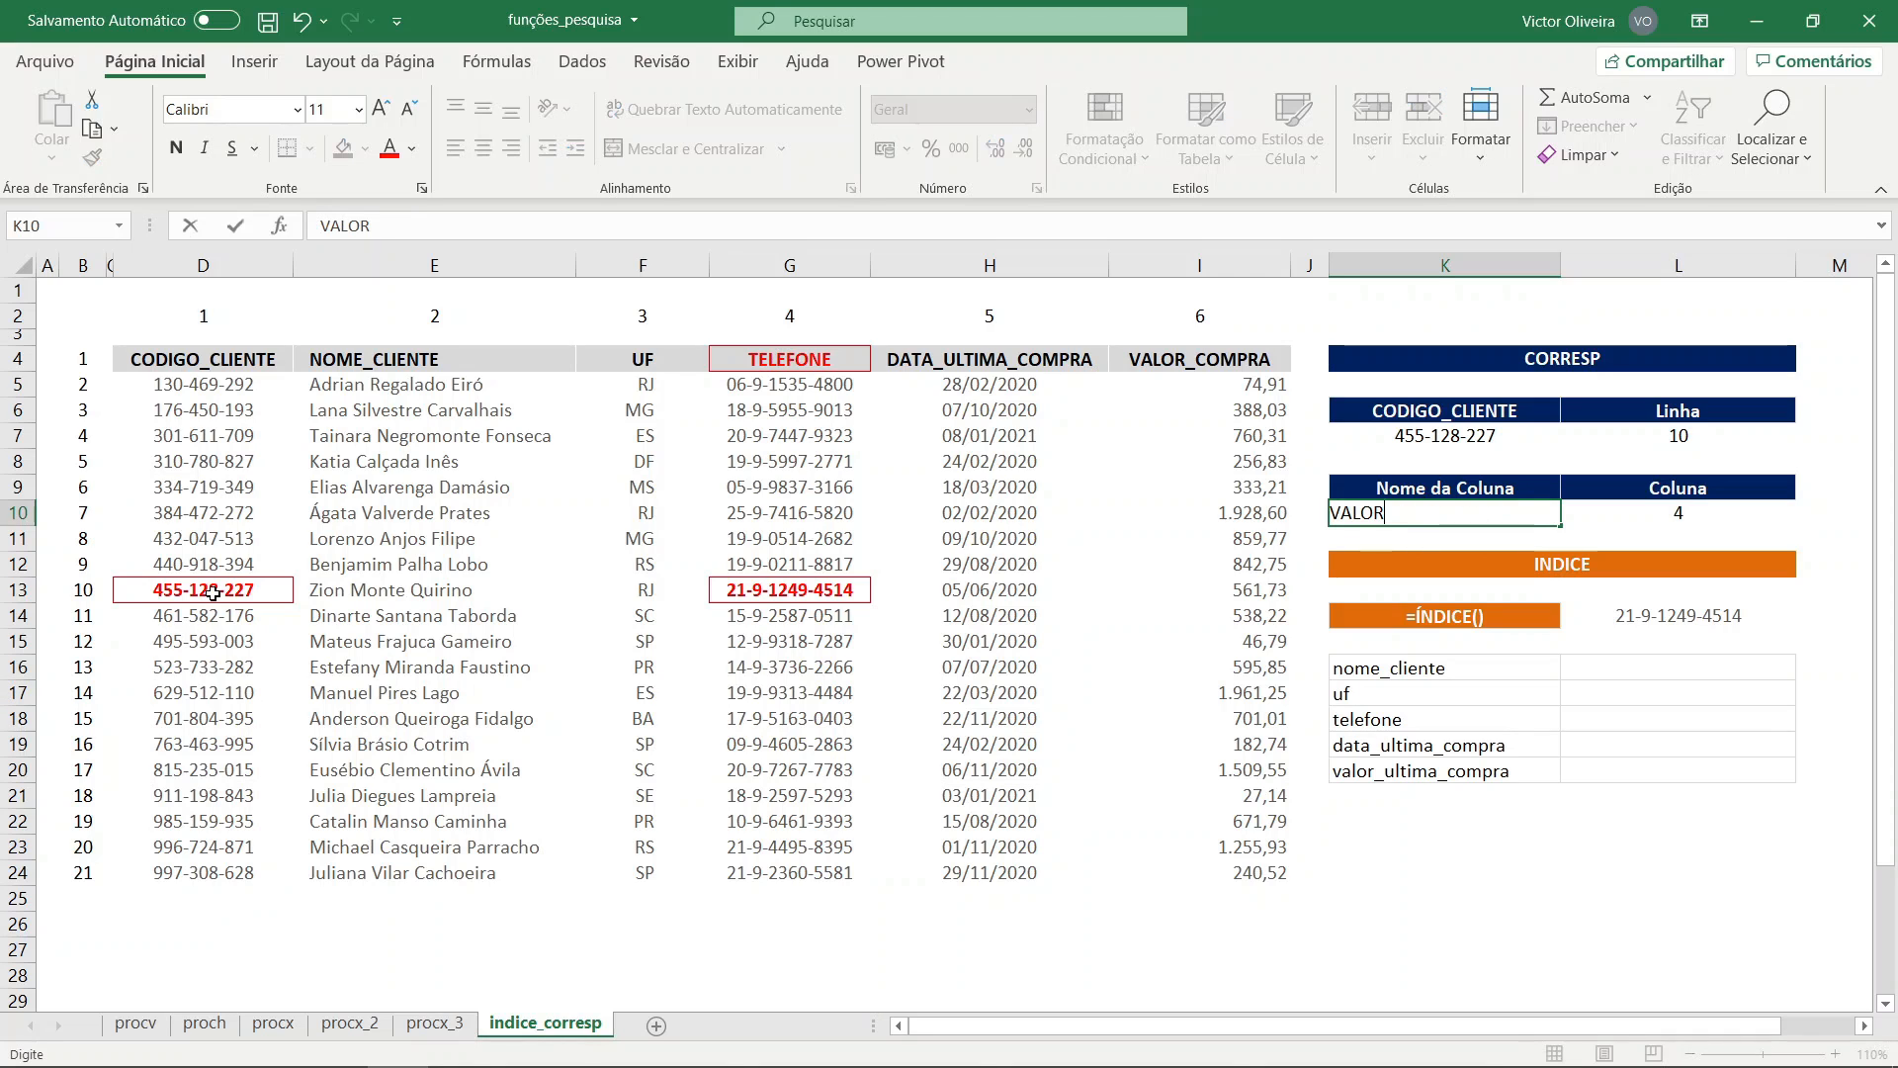
key(Return)
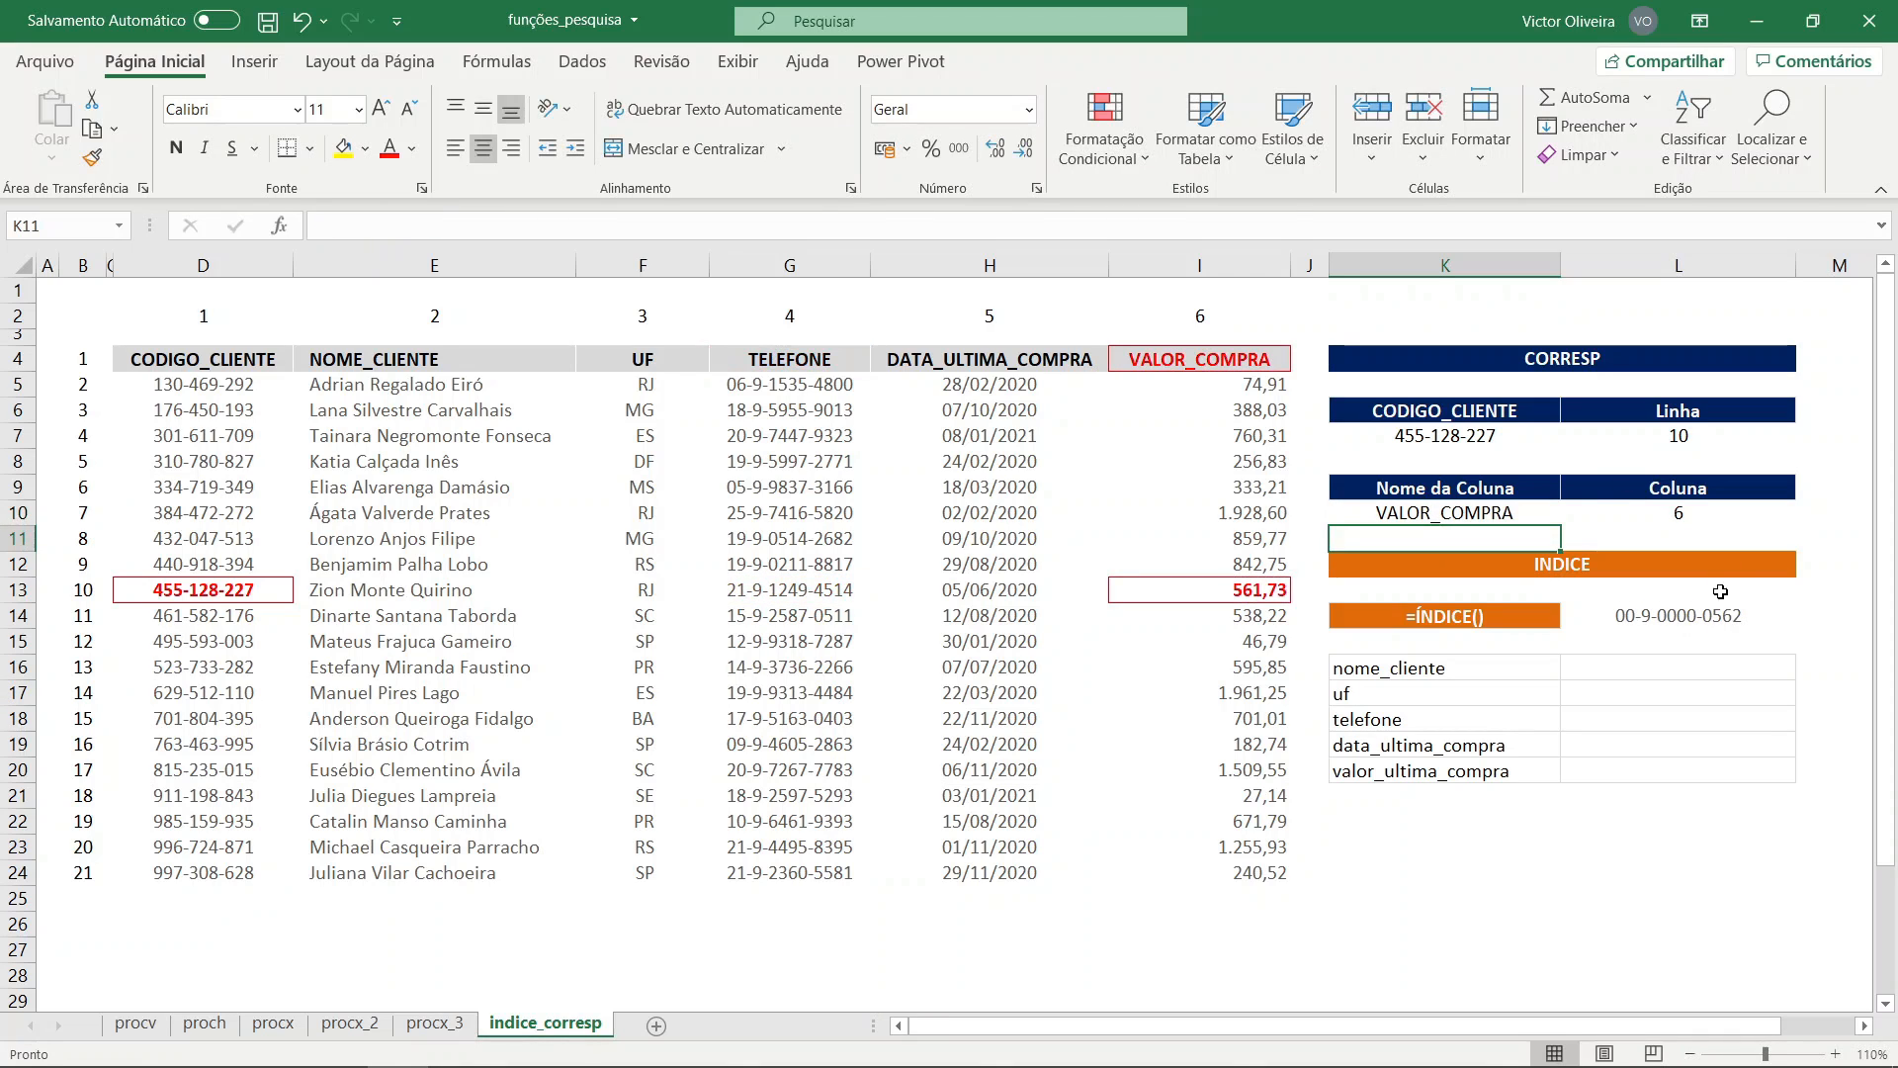
- Copy the number format from the VALOR_COMPRA column onto L14 and compare the result with I13
click(1670, 610)
click(1232, 625)
click(92, 157)
click(1713, 614)
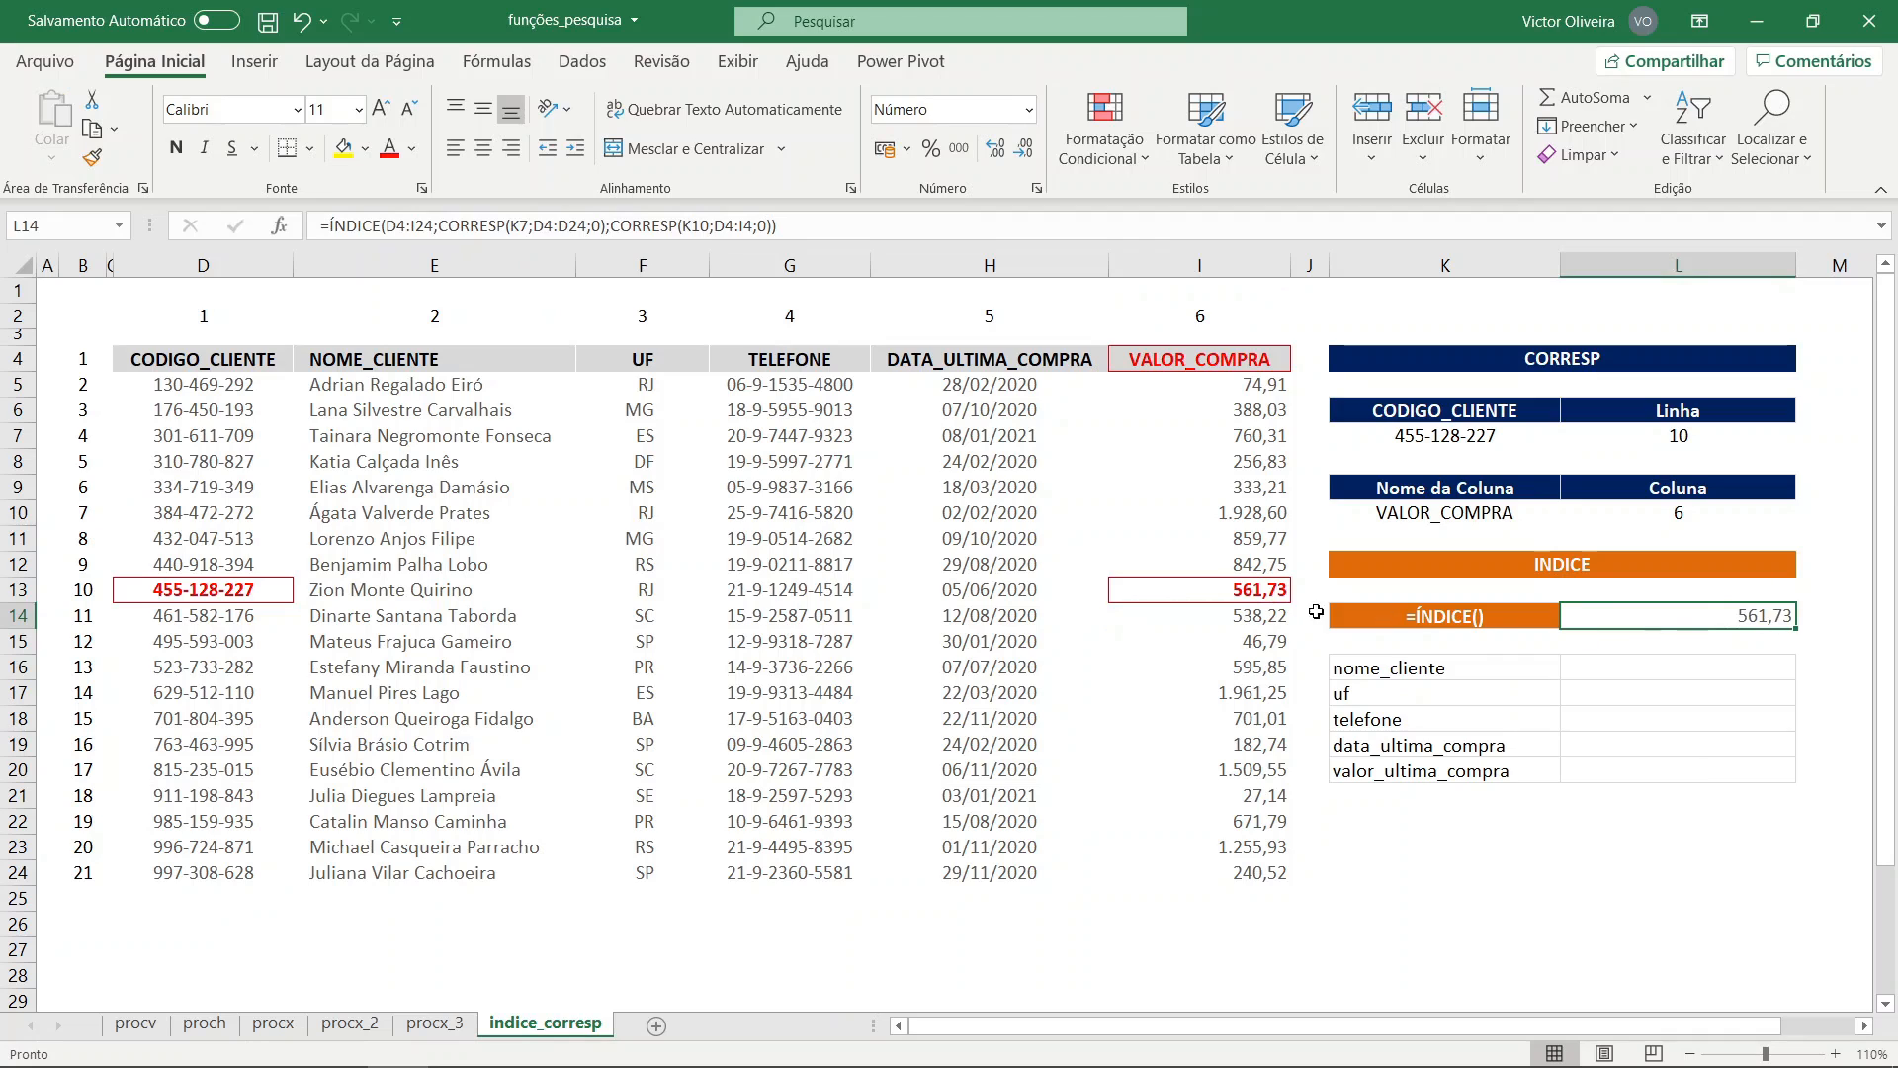
click(1208, 592)
click(1703, 616)
click(1255, 594)
click(1674, 620)
- Enter =PROCV(K7;D4:I24;6;0) in K22 and compare its result with the ÍNDICE result in L14
click(1445, 828)
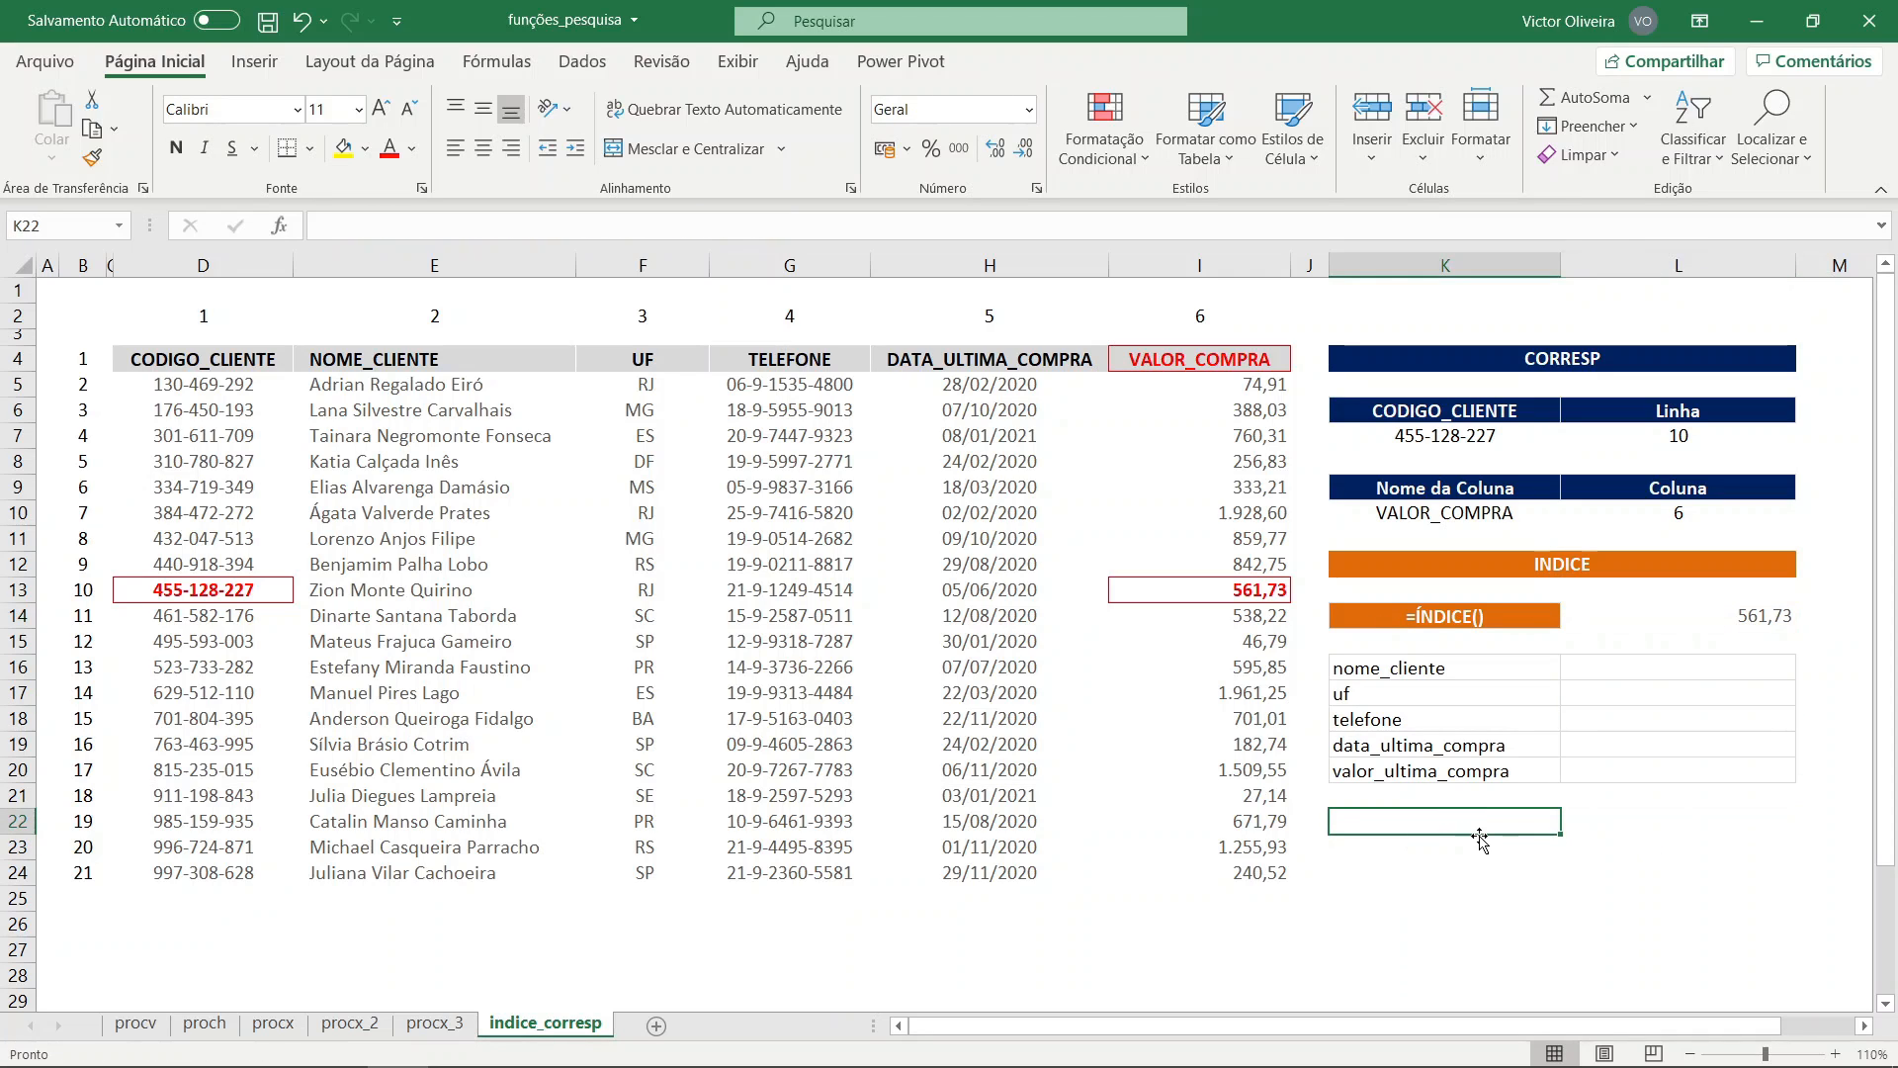
text(=PROCV()
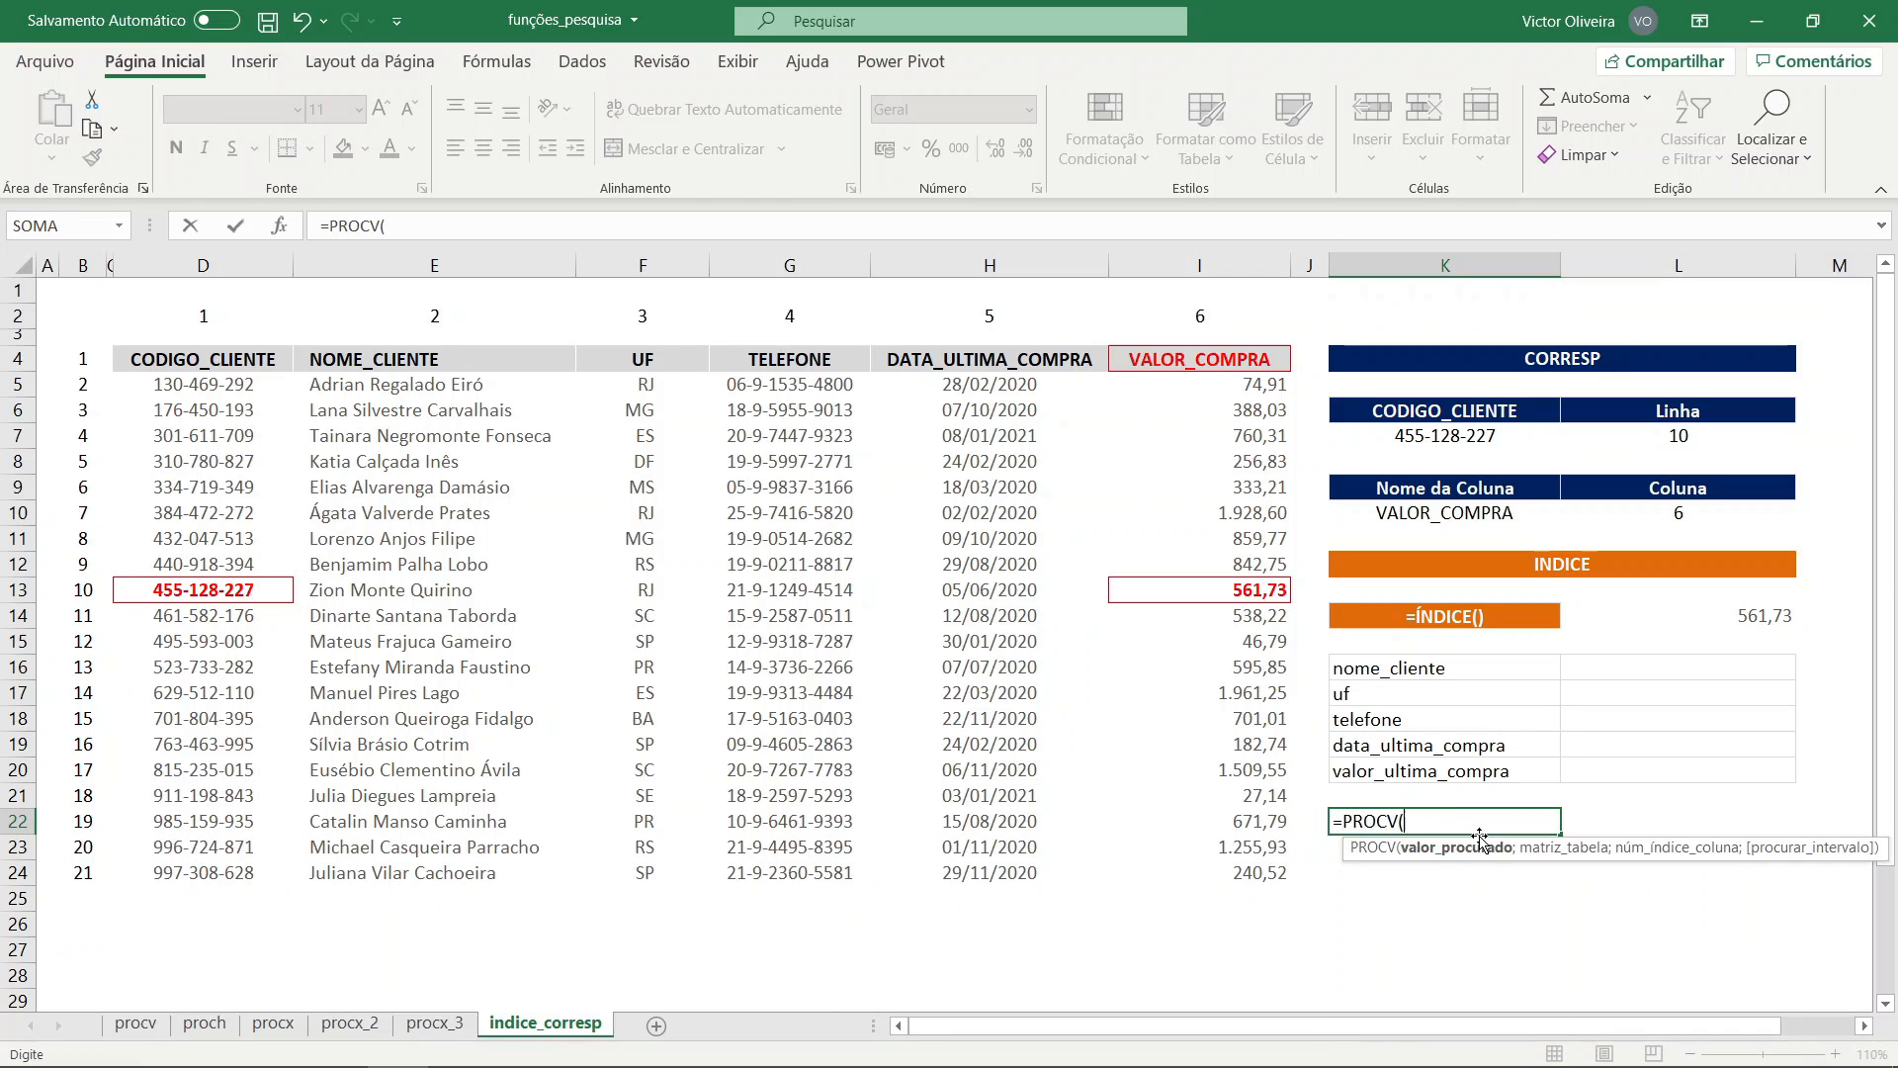
click(1468, 438)
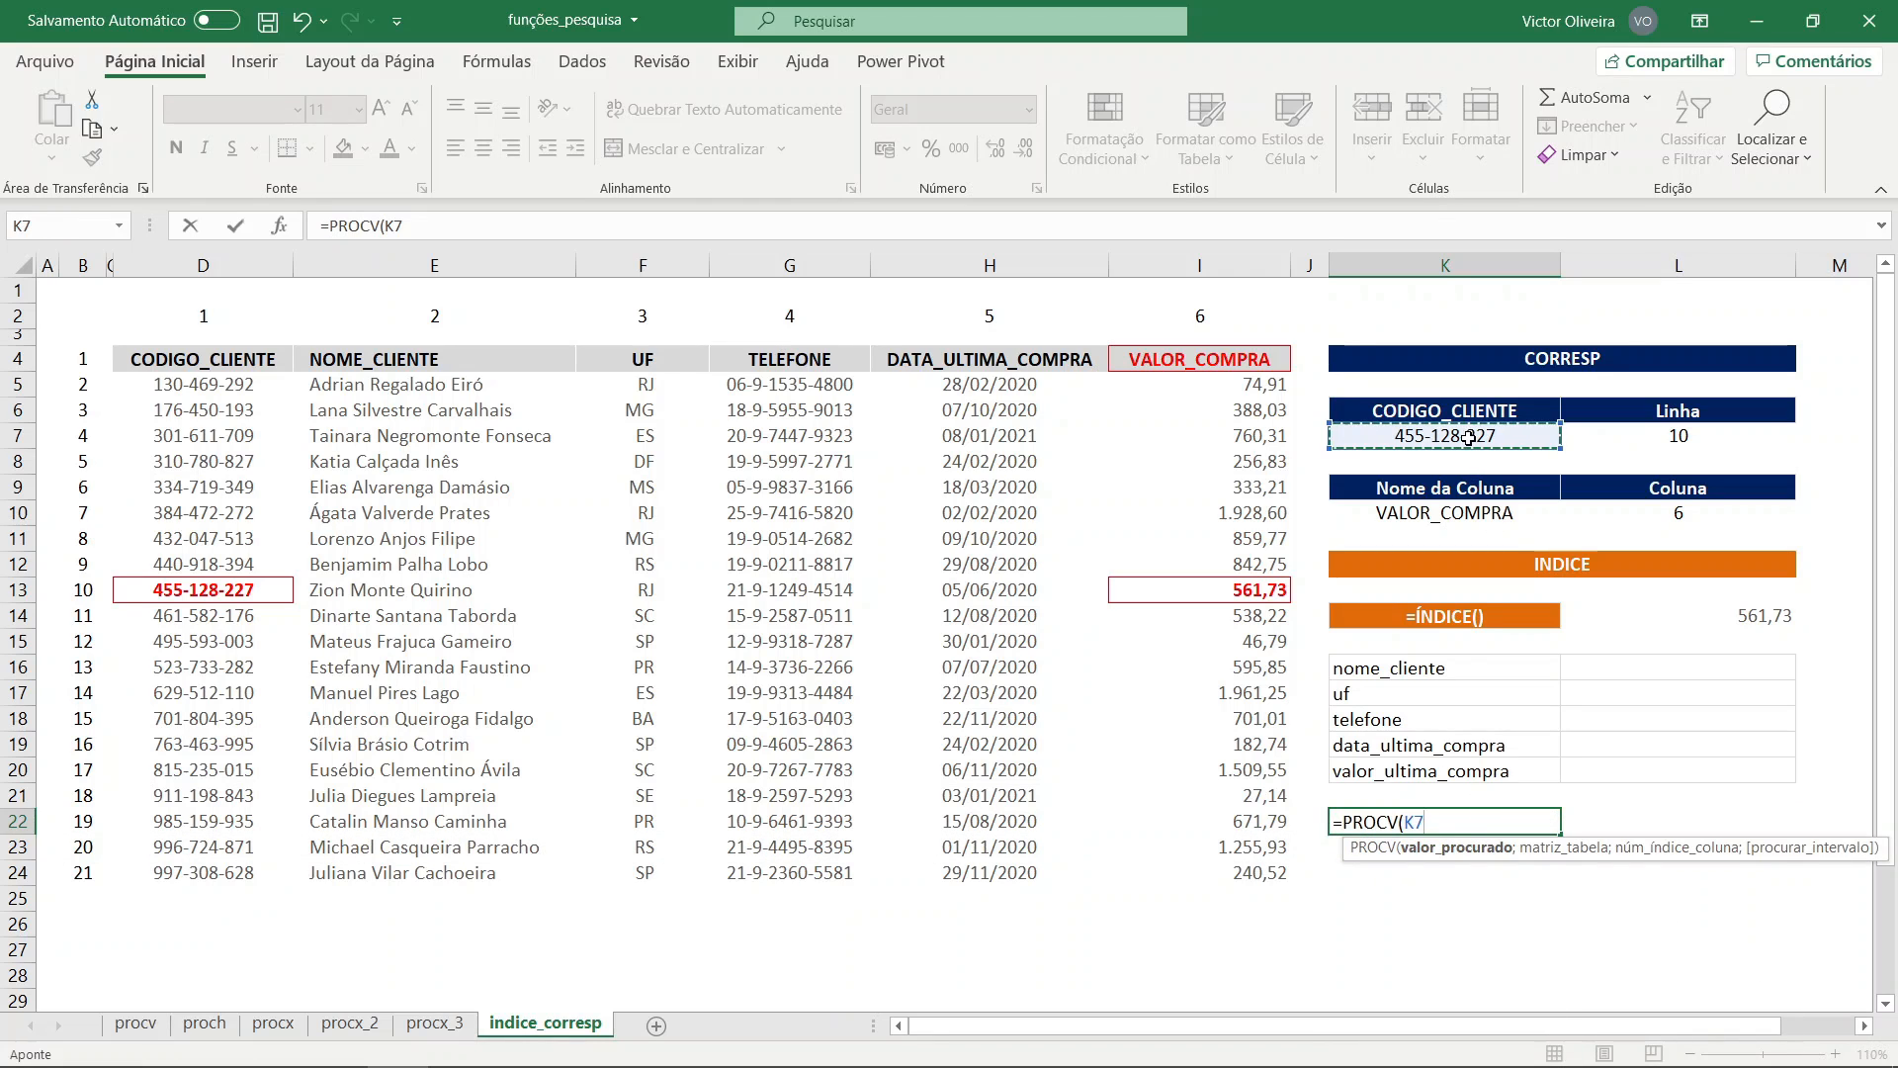
text(;)
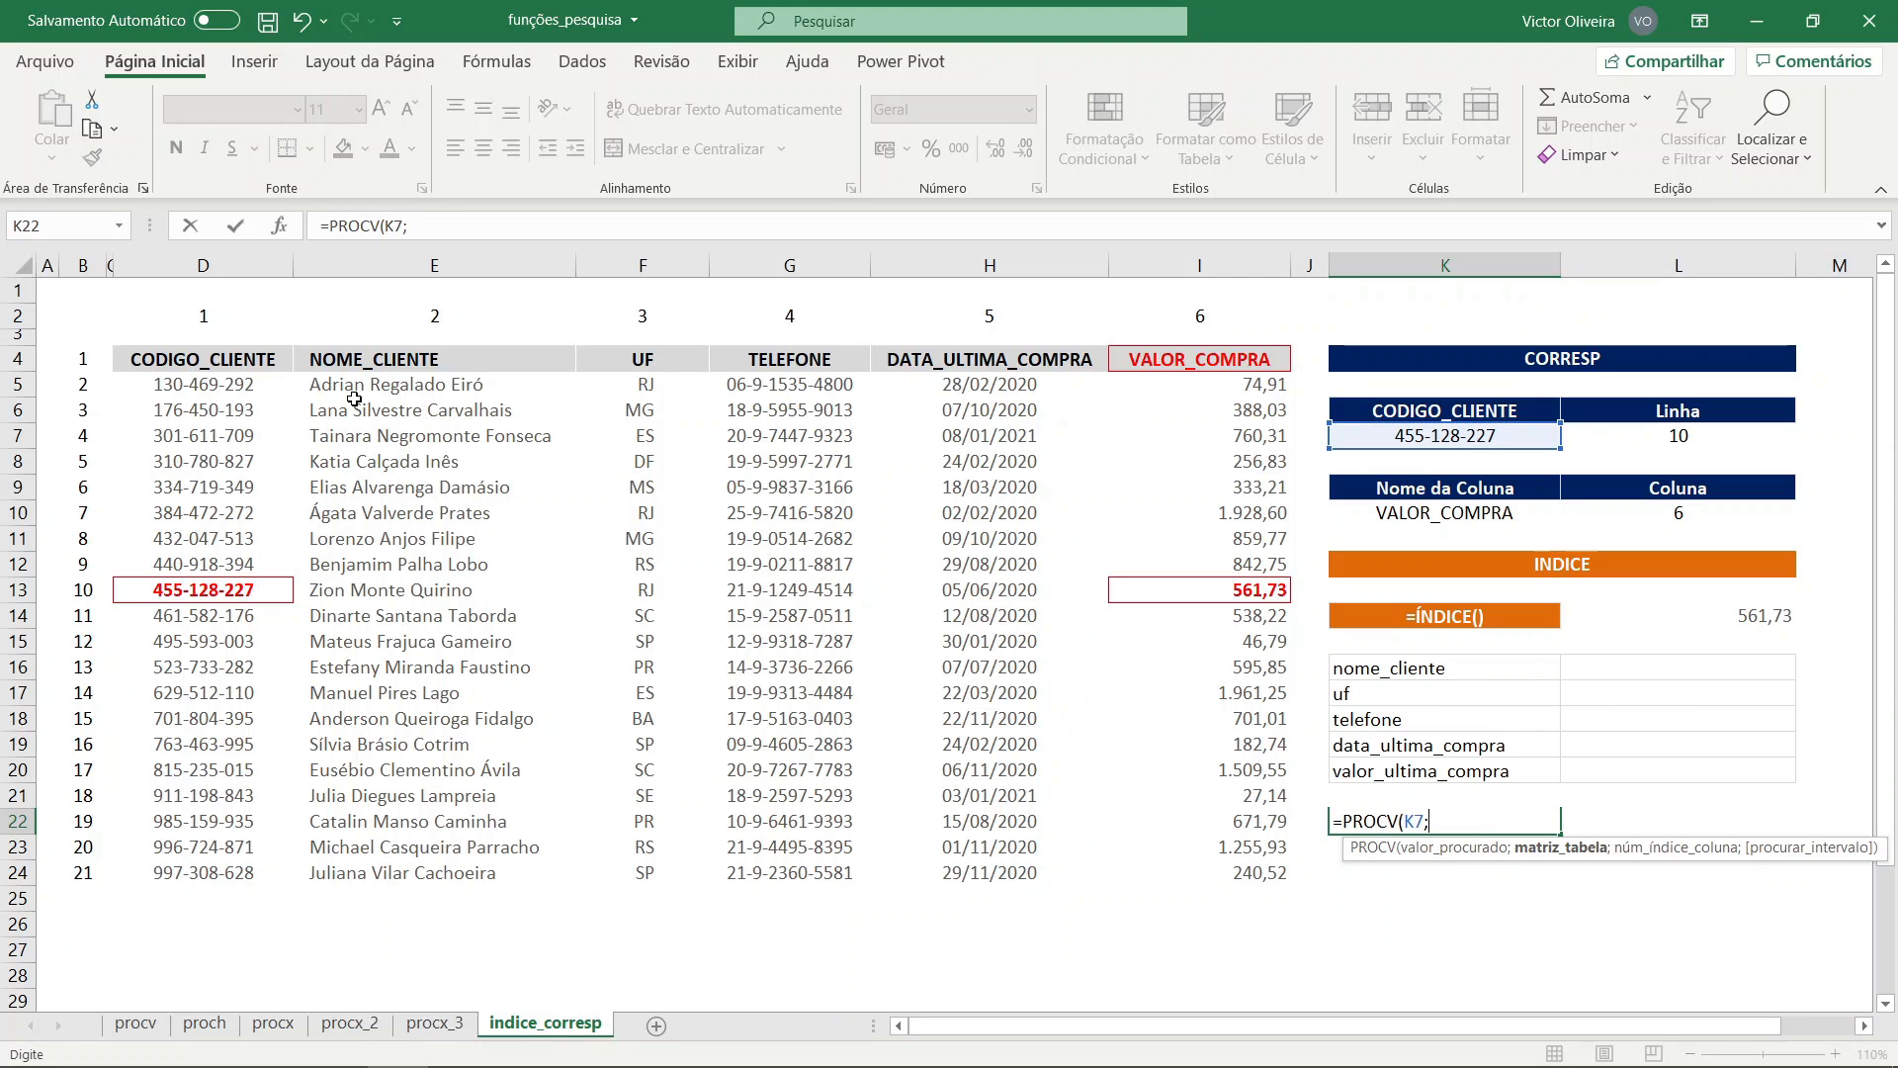
drag(233, 374, 1263, 863)
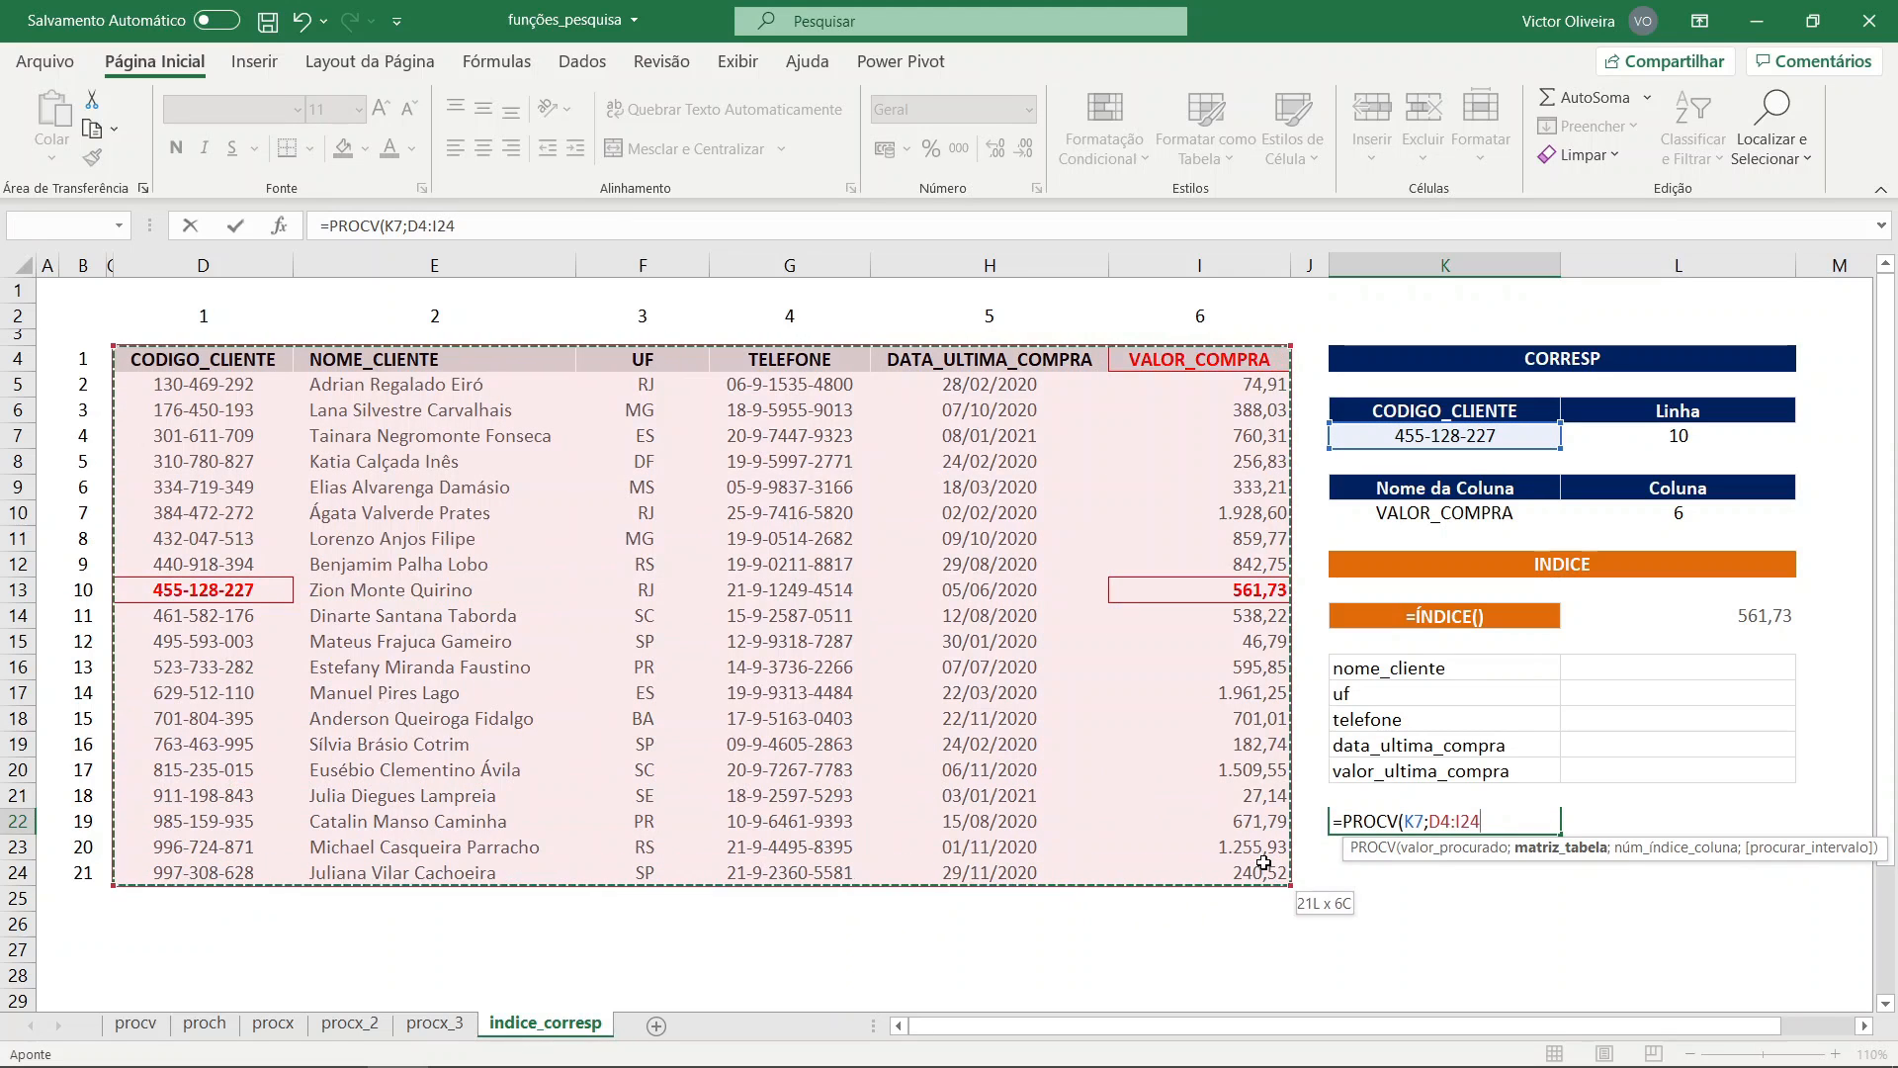
text(;)
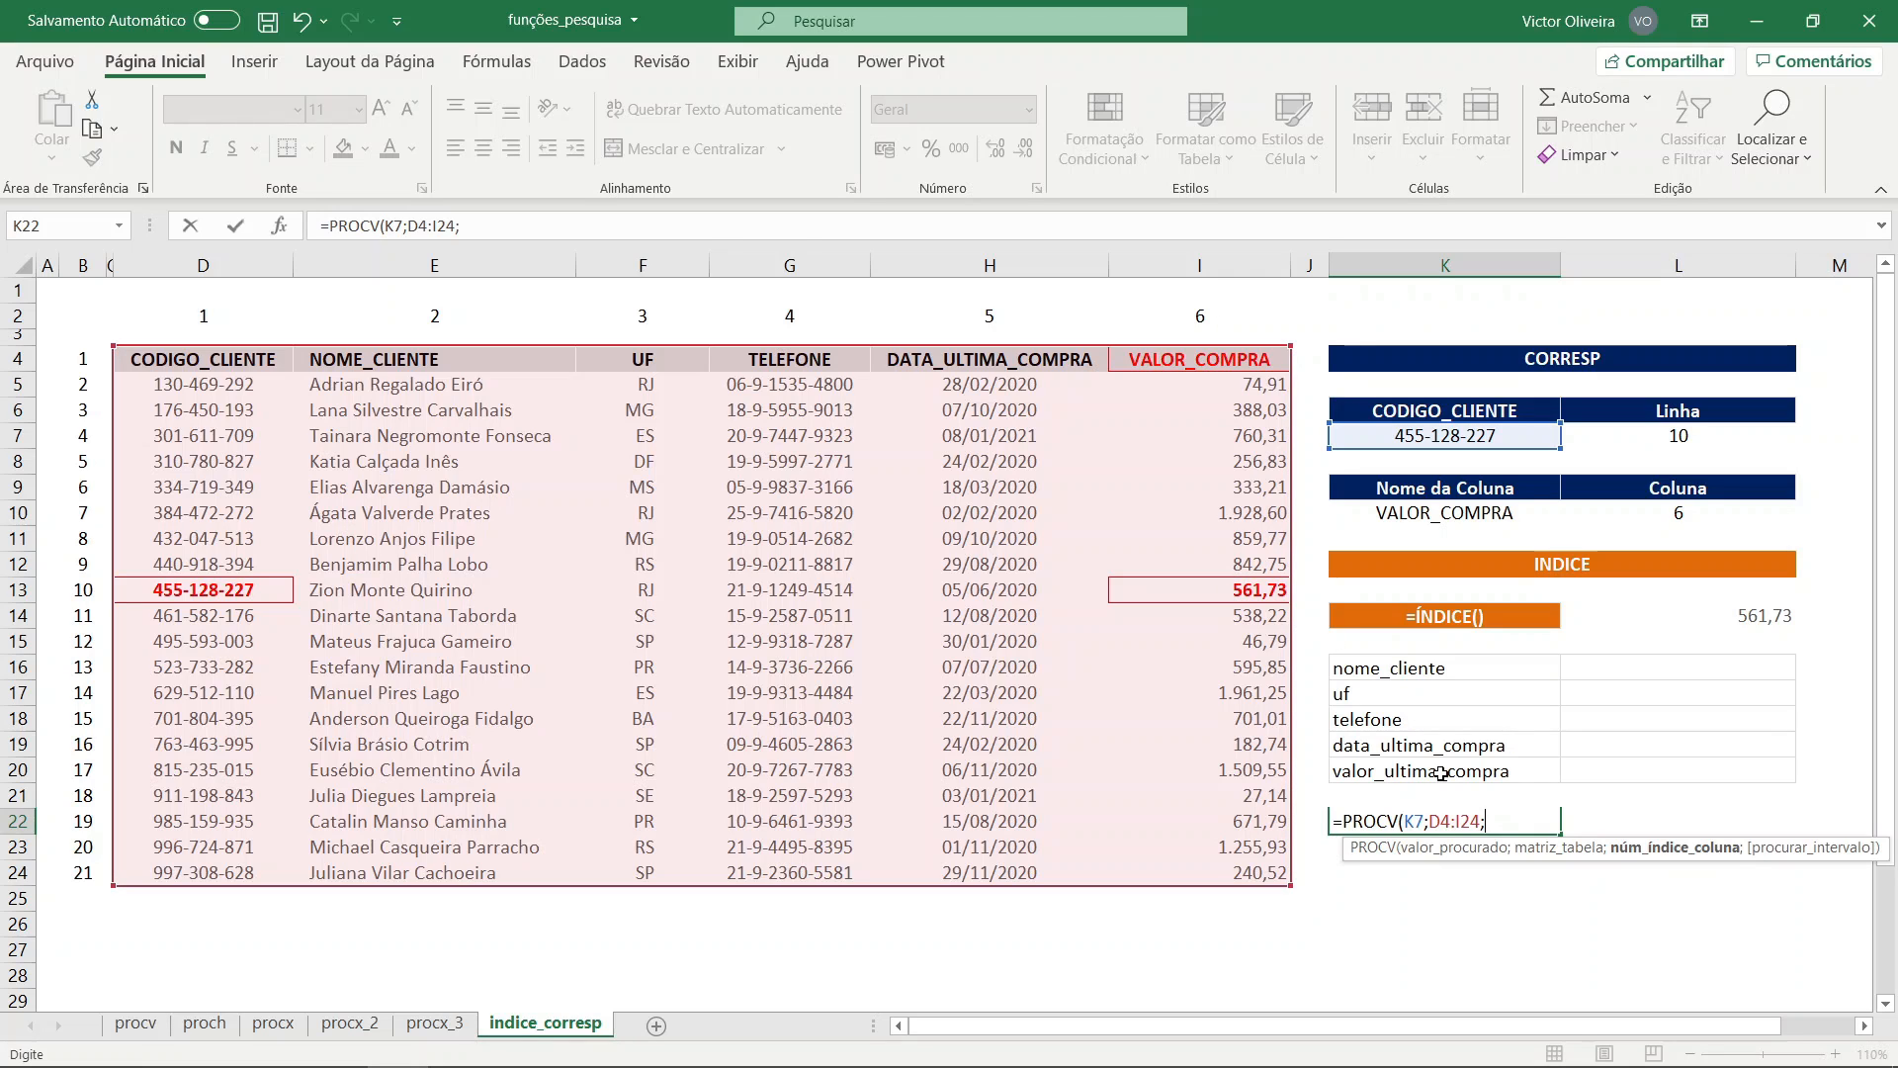
text(6;0))
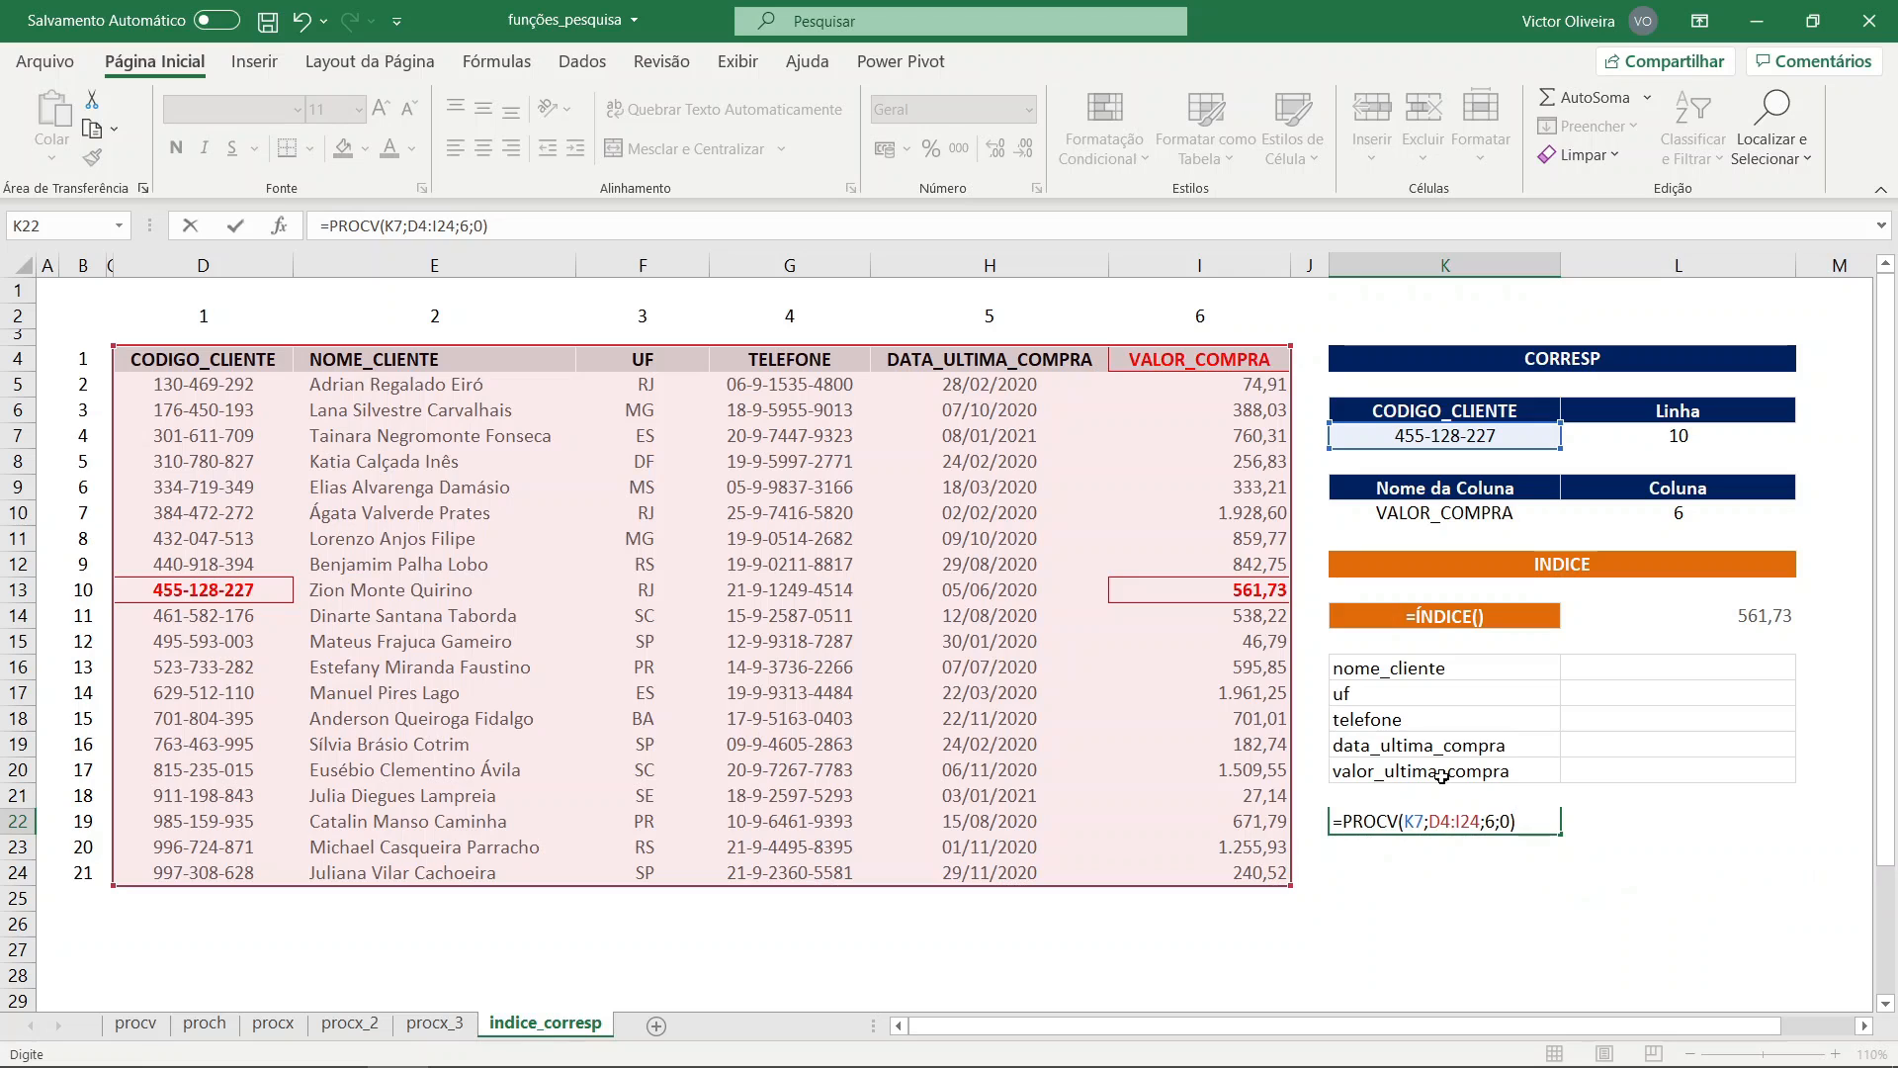
key(Return)
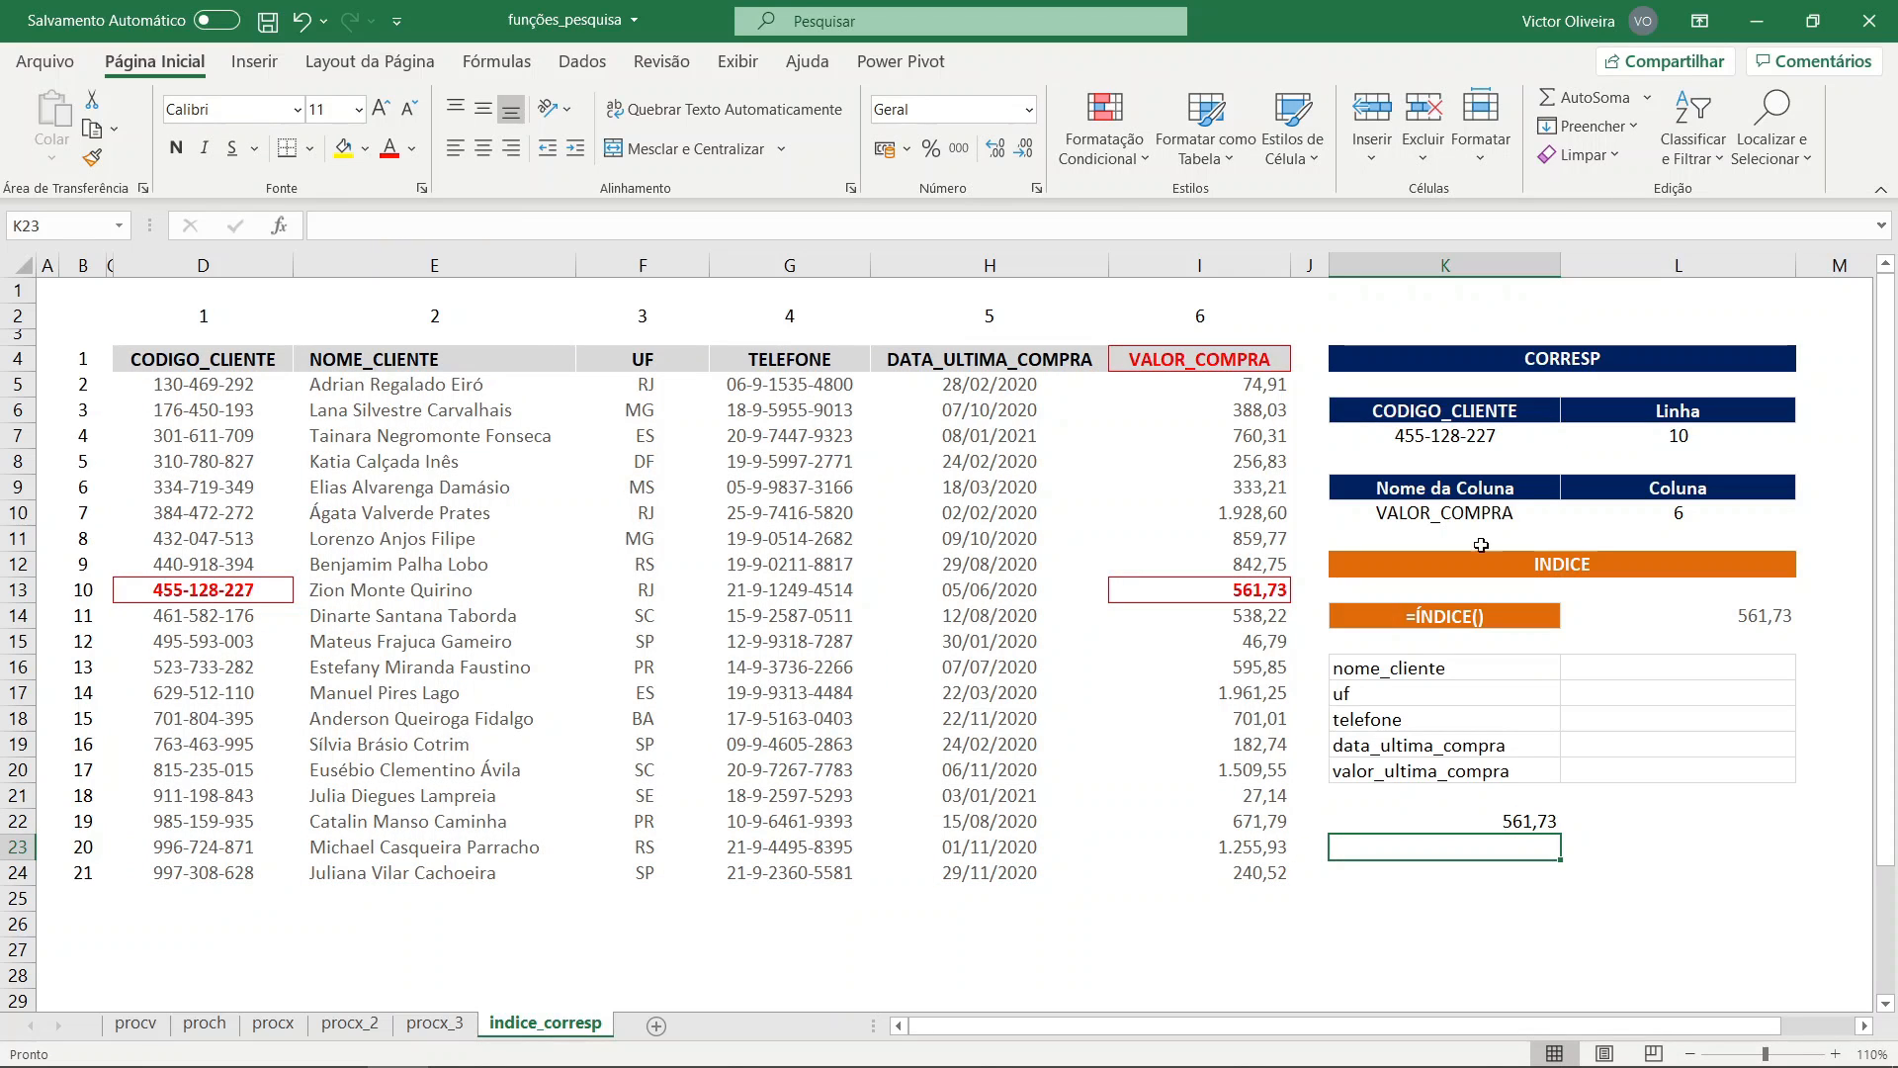
key(Up)
click(1760, 614)
click(1503, 820)
- Start a PROCV formula in K23 with K7 as the lookup value and D4:I24 as the table
click(1499, 844)
text(=procv)
key(Tab)
click(1502, 437)
text(;)
drag(208, 361, 1232, 864)
text(;)
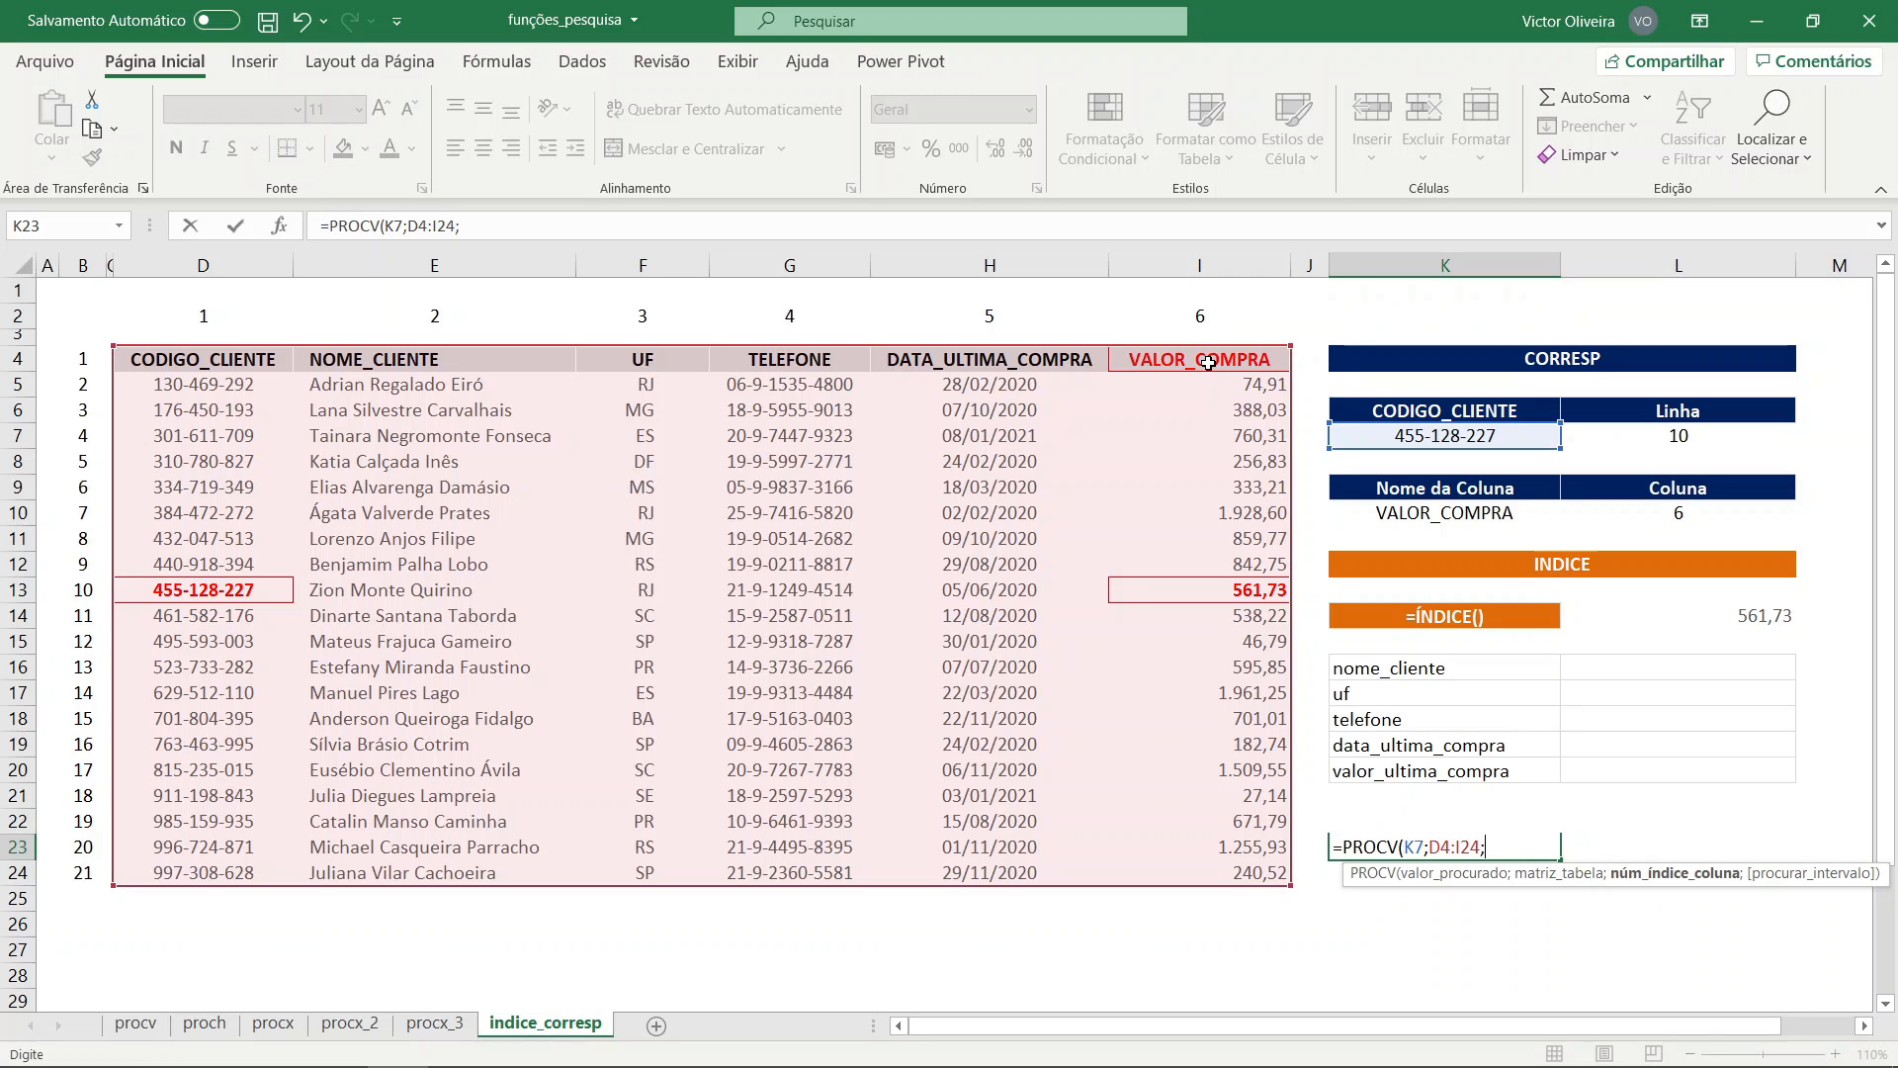
- Complete K23's PROCV with CORRESP(K10;D4:I4;0) as the column number and compare it with the fixed-column formula in K22
text(CORRESP()
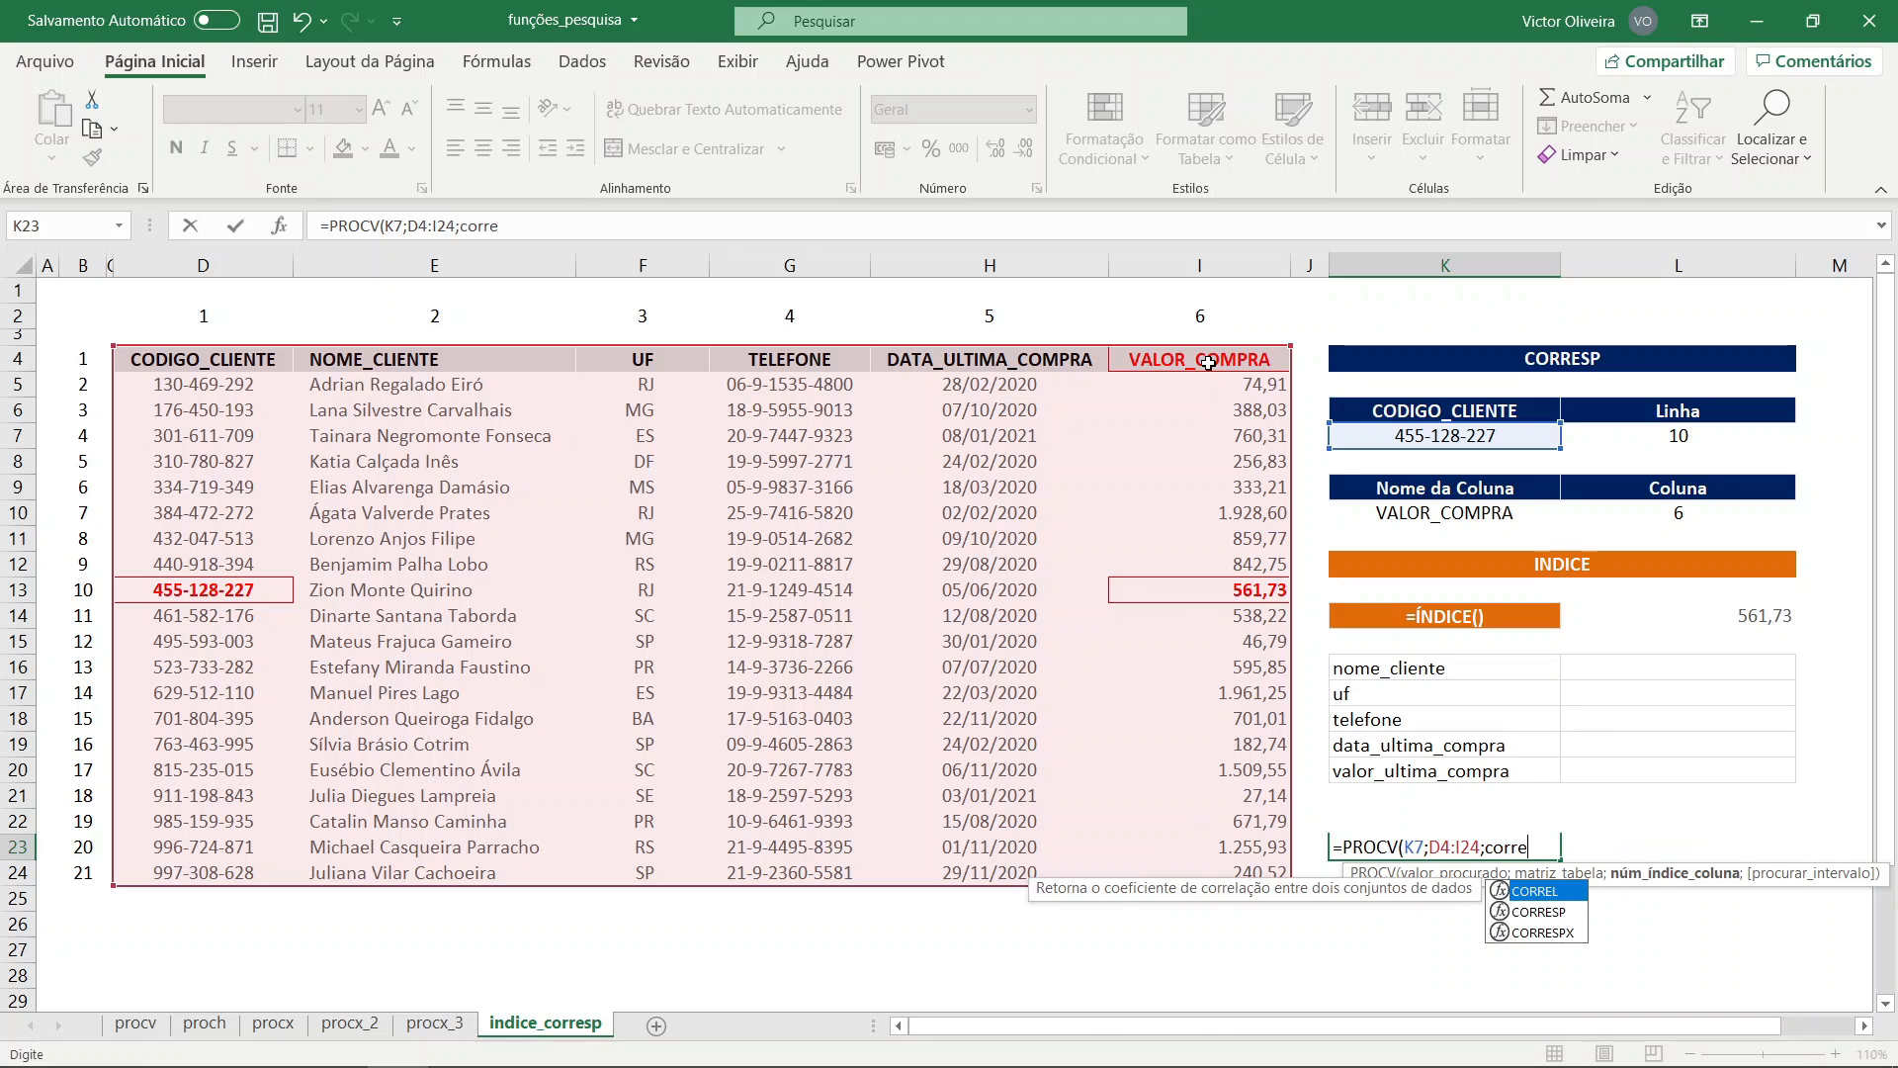
click(1470, 510)
text(;)
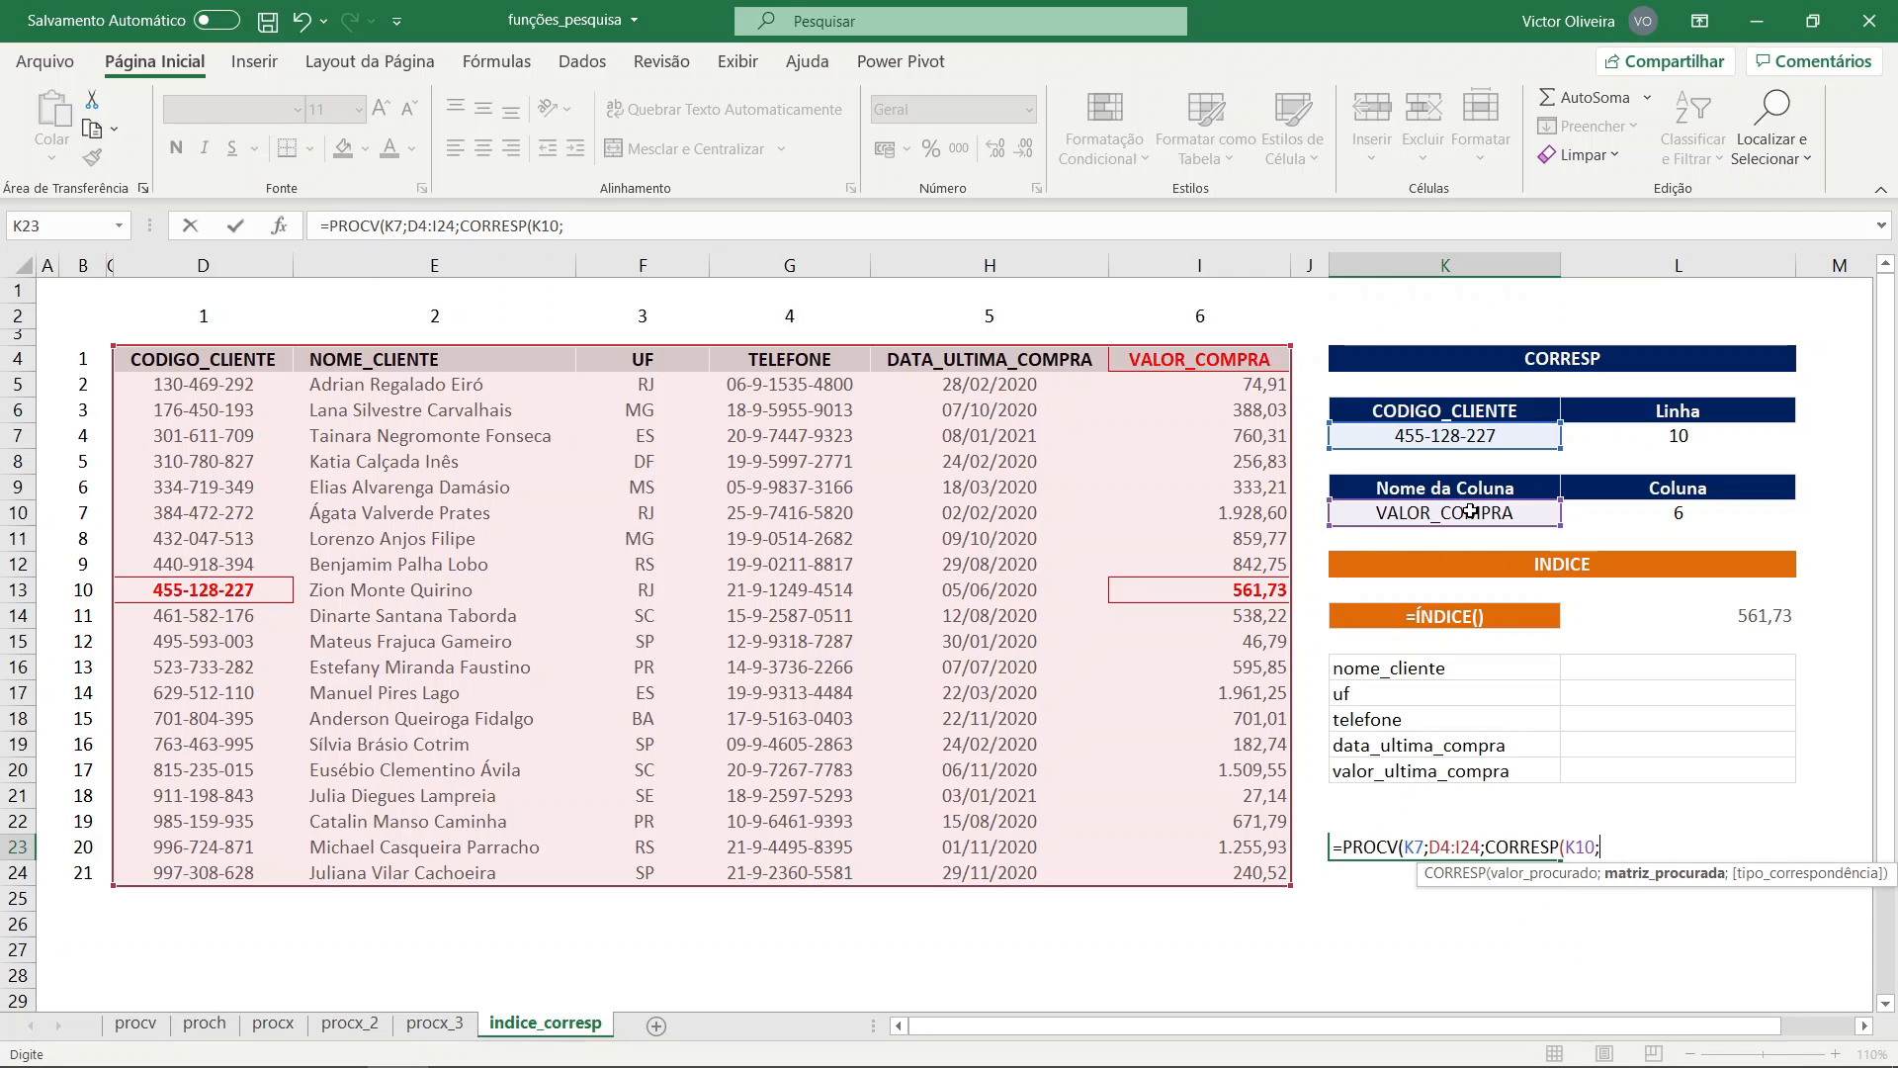
drag(191, 364, 1133, 362)
text(;)
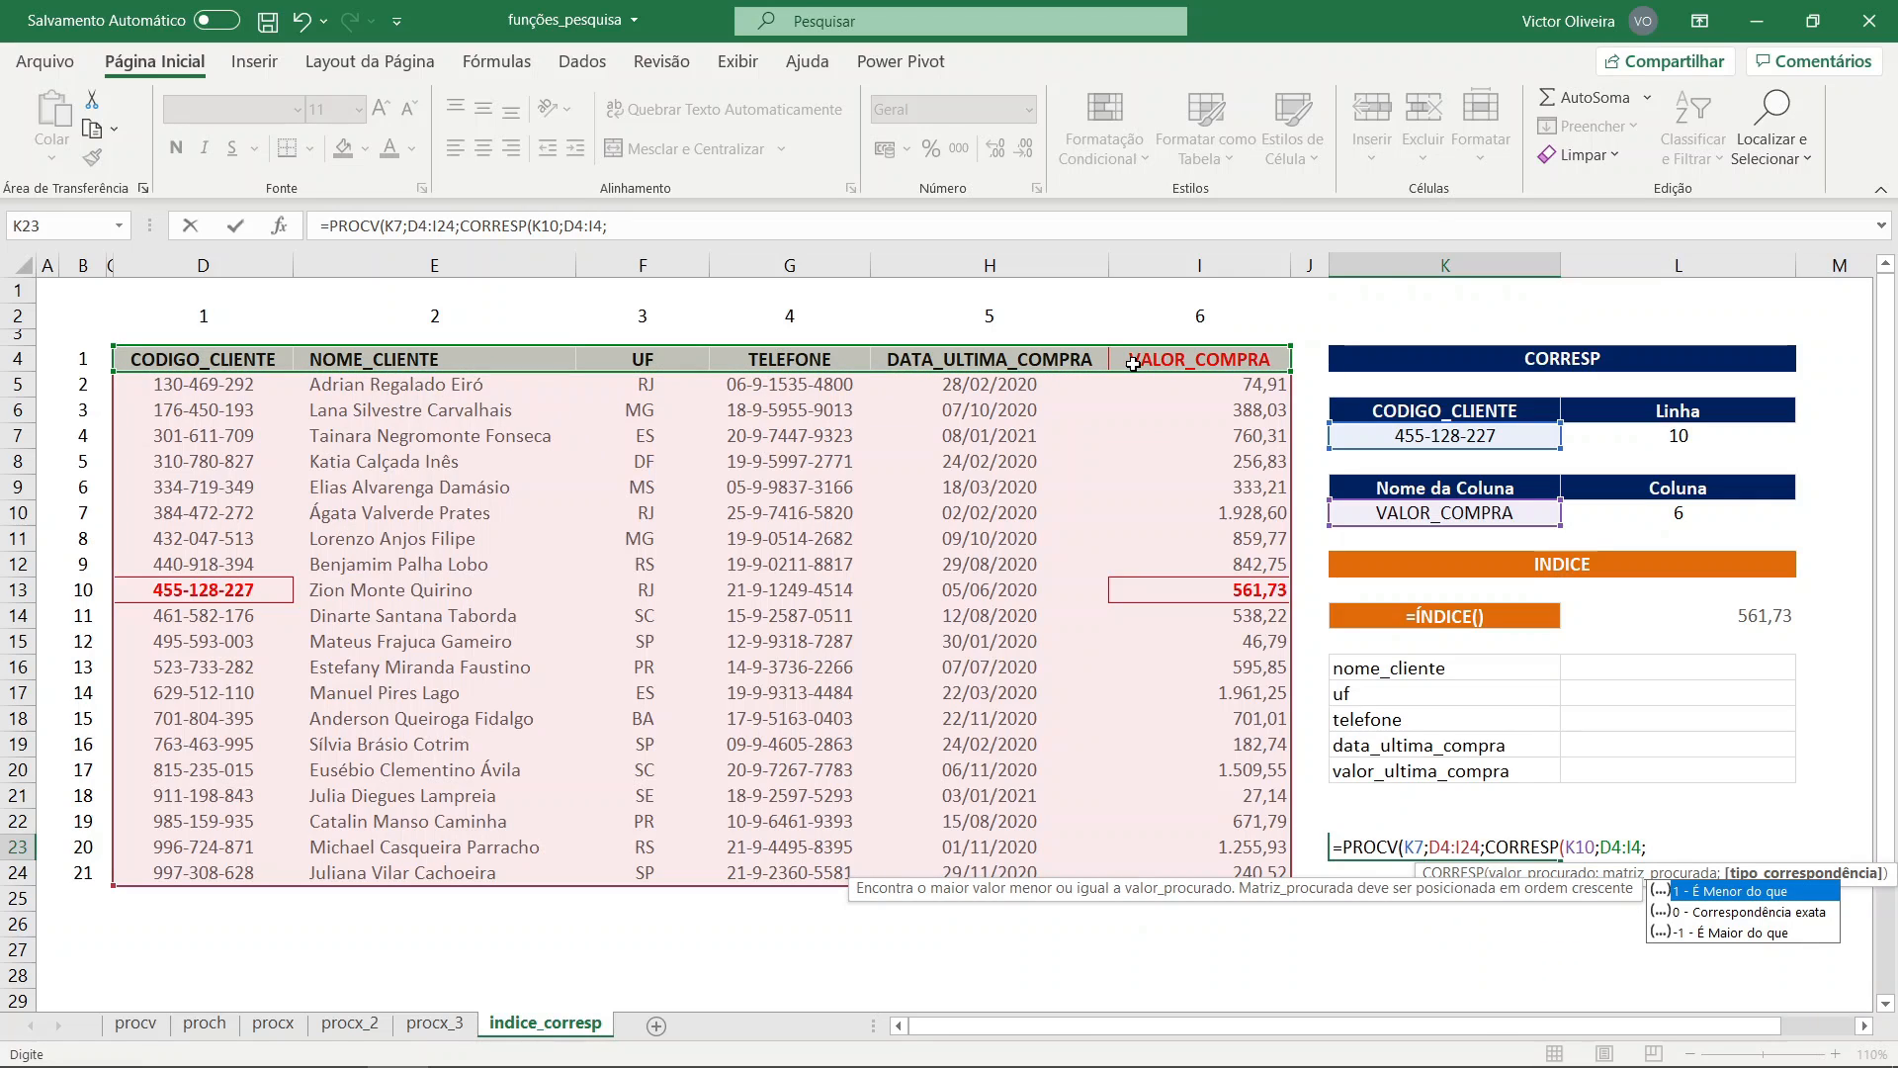
text(0))
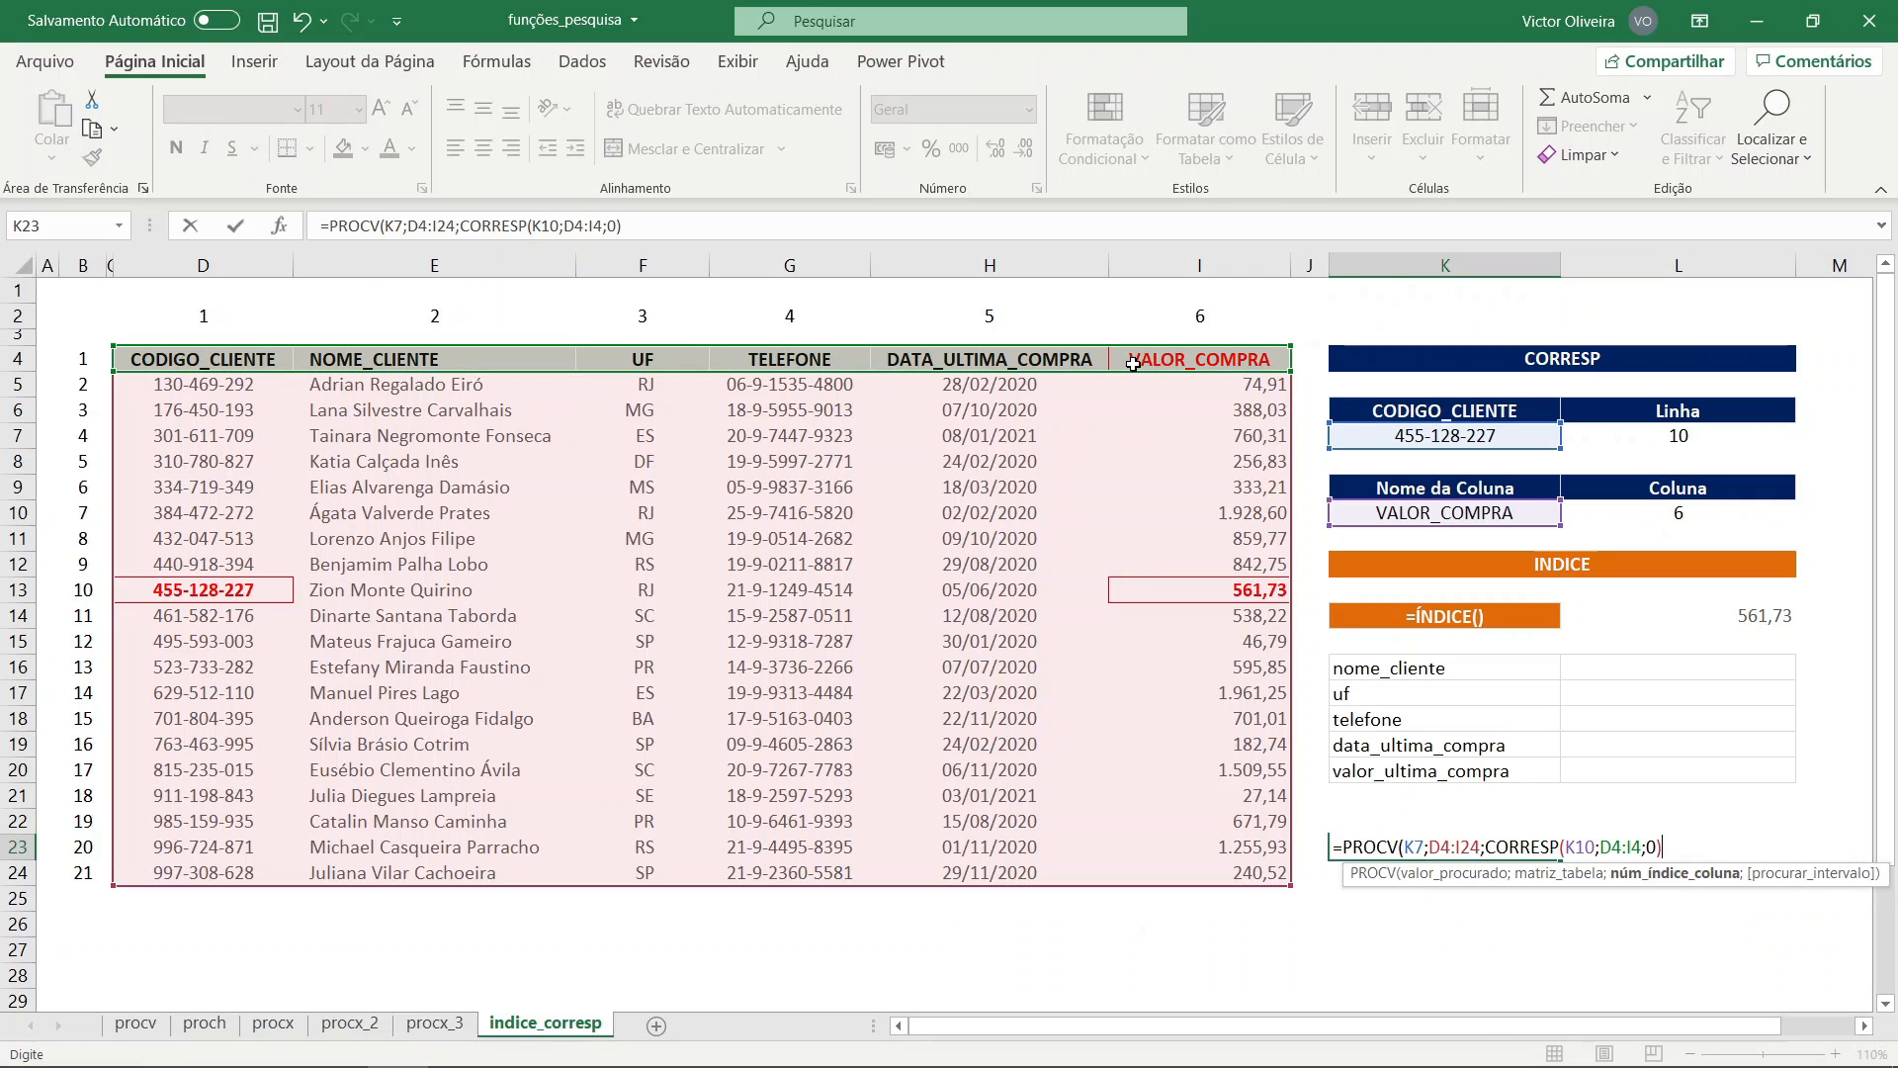
text())
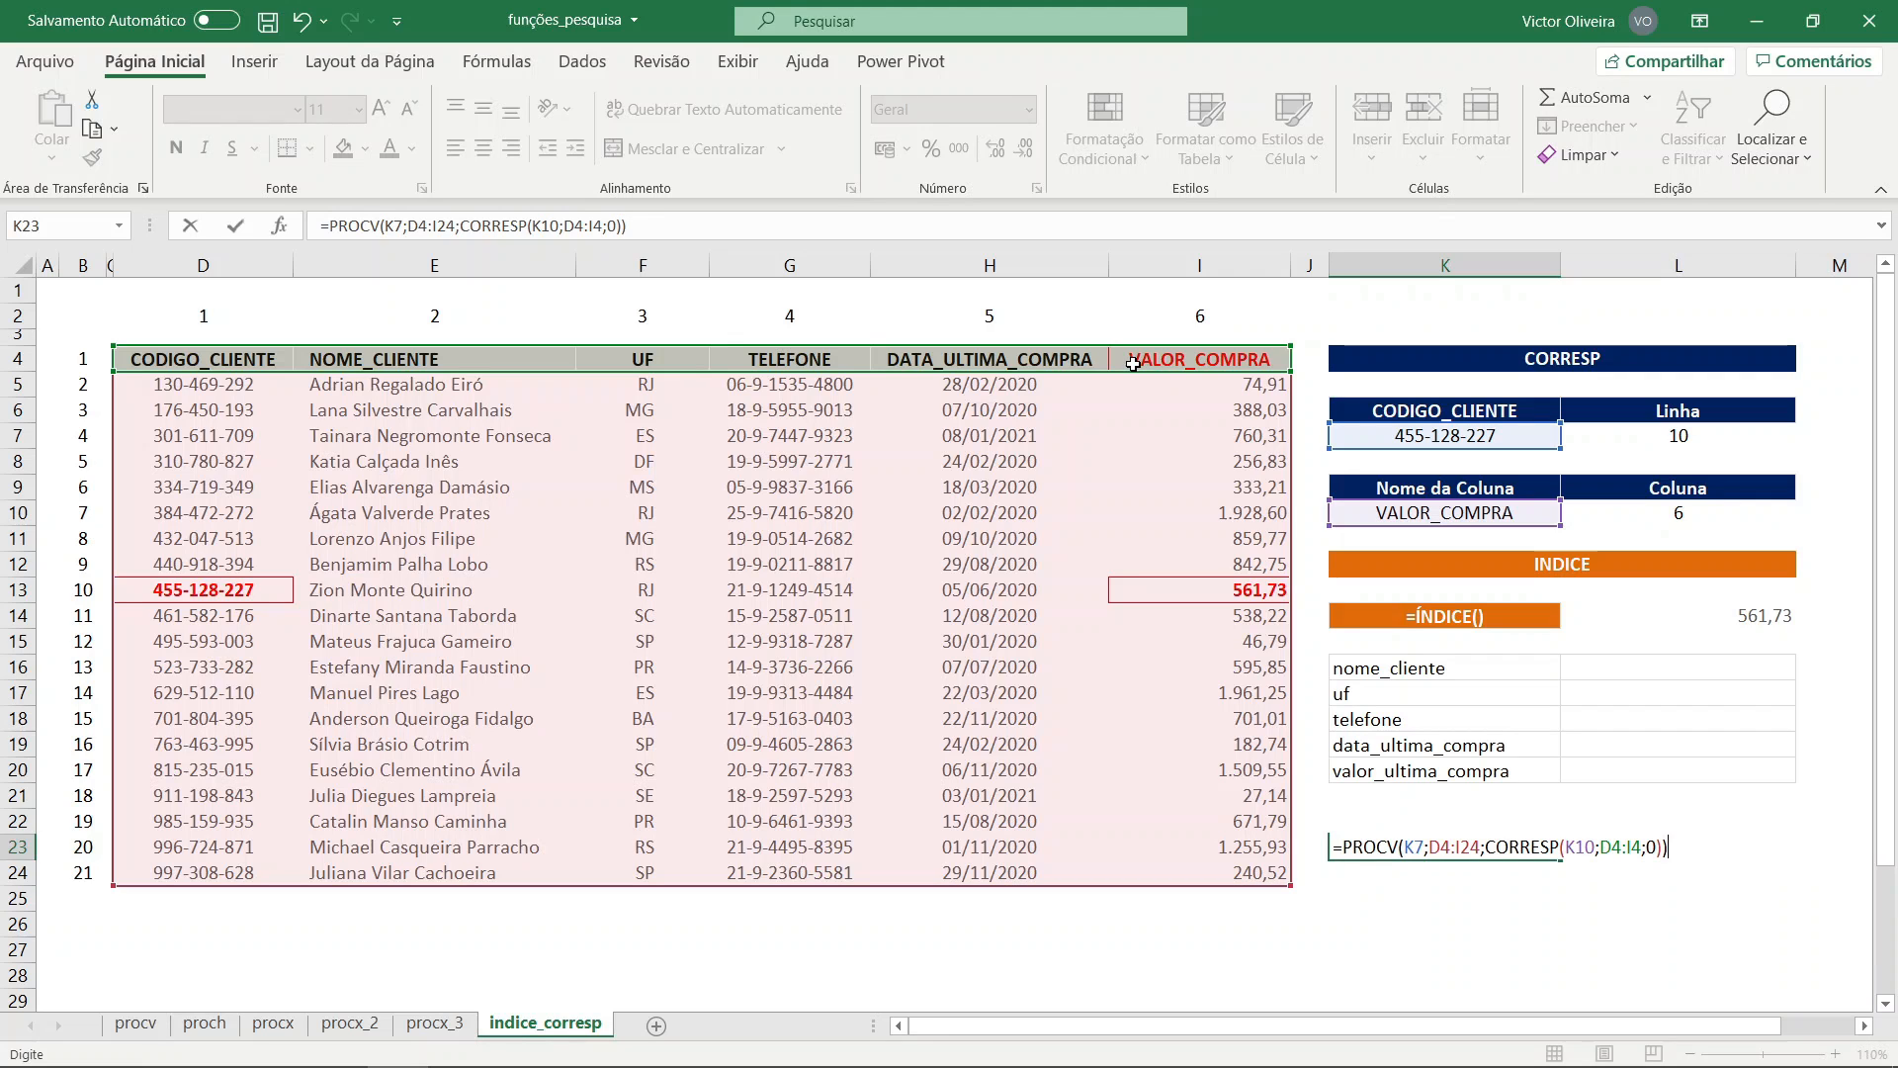
key(Return)
click(1500, 847)
click(1502, 821)
- Change the column name in K10 to NOME_CLIENTE and compare the results in K23 and L14
click(1465, 515)
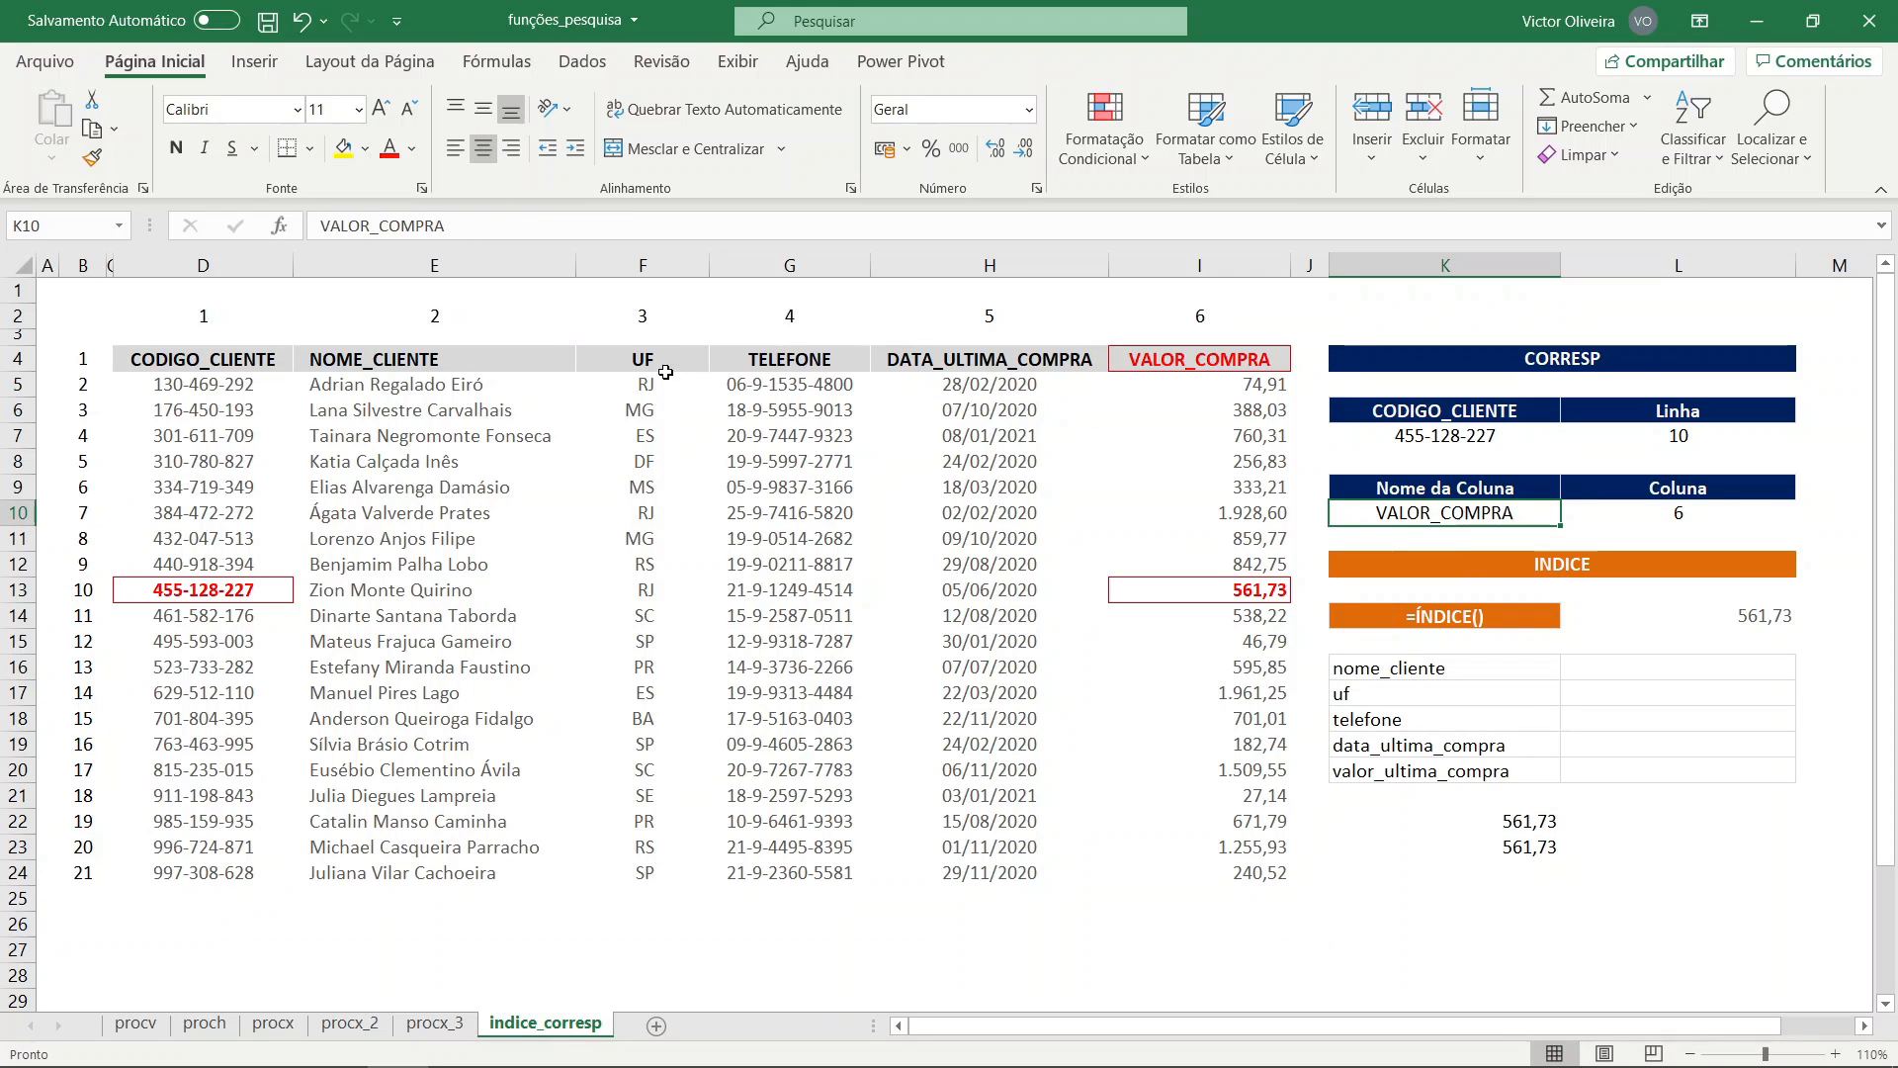
text(NOME_CLIENTE)
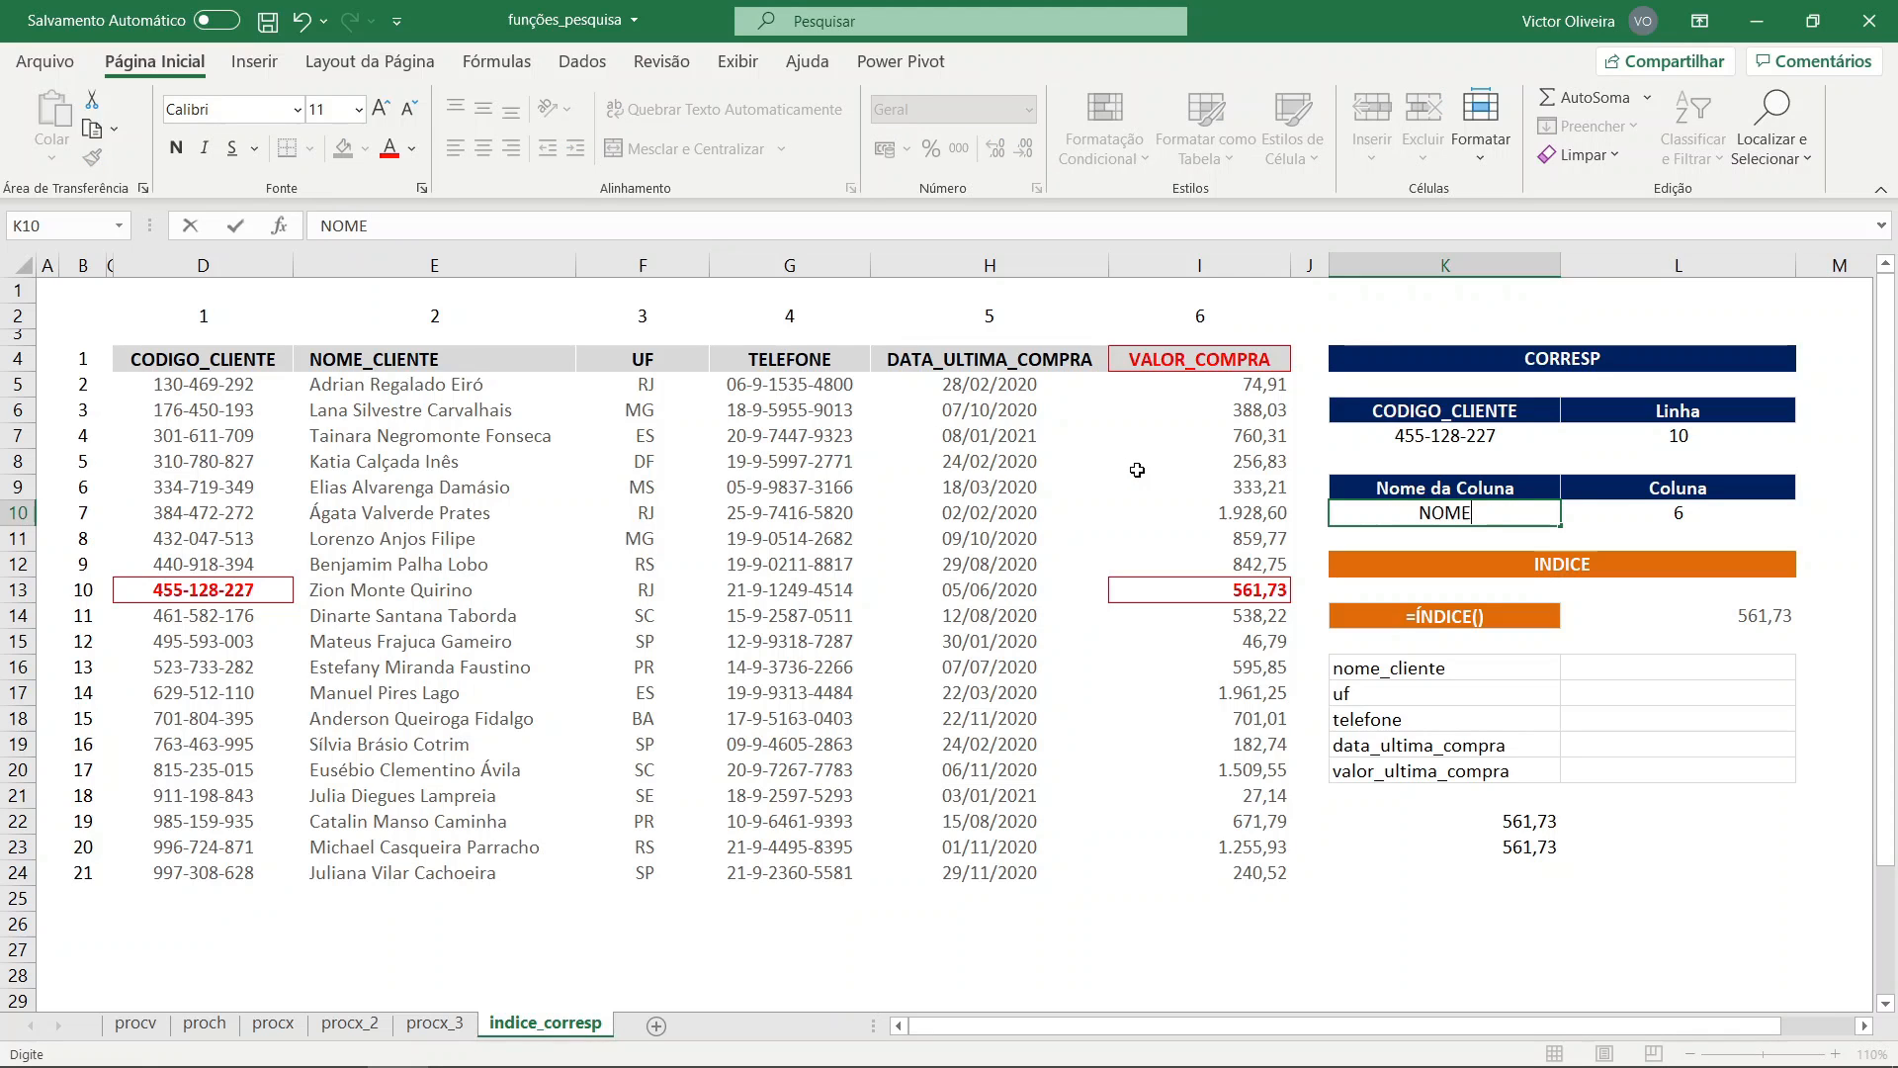
key(Return)
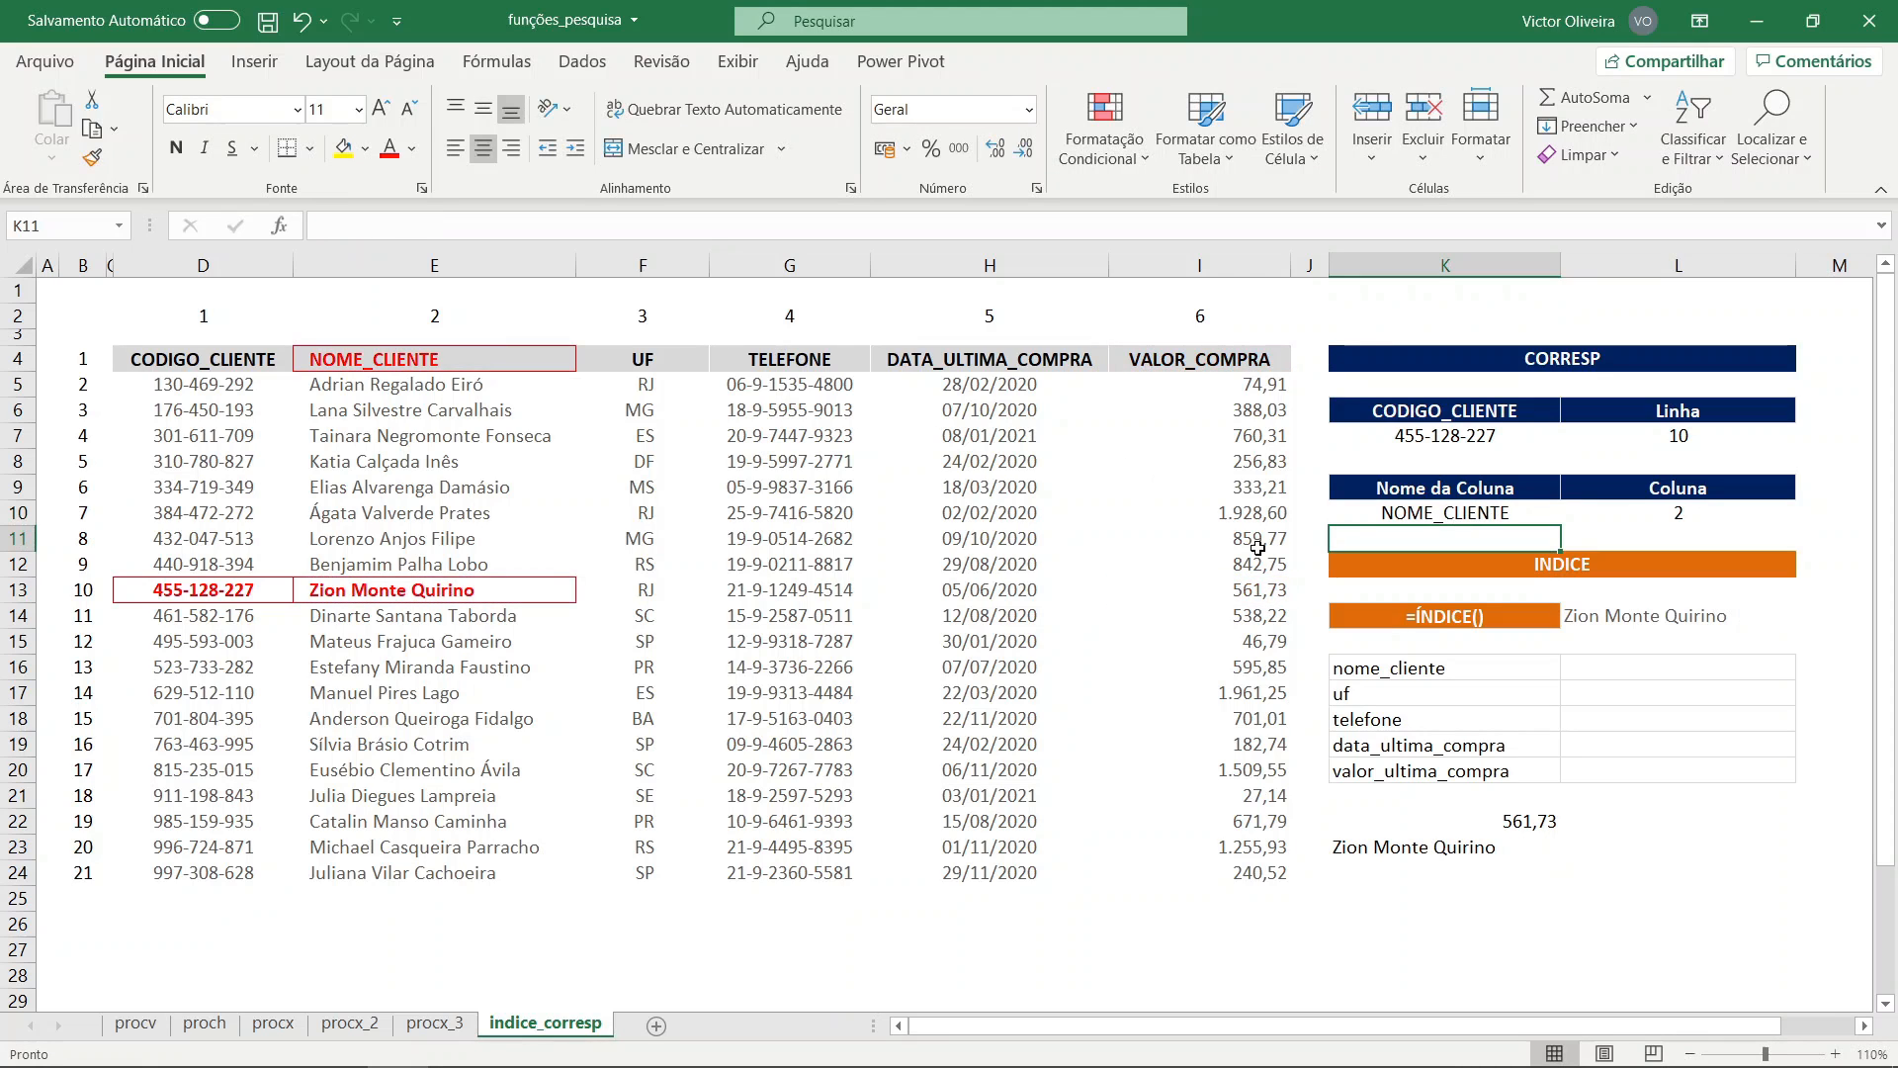
click(1474, 840)
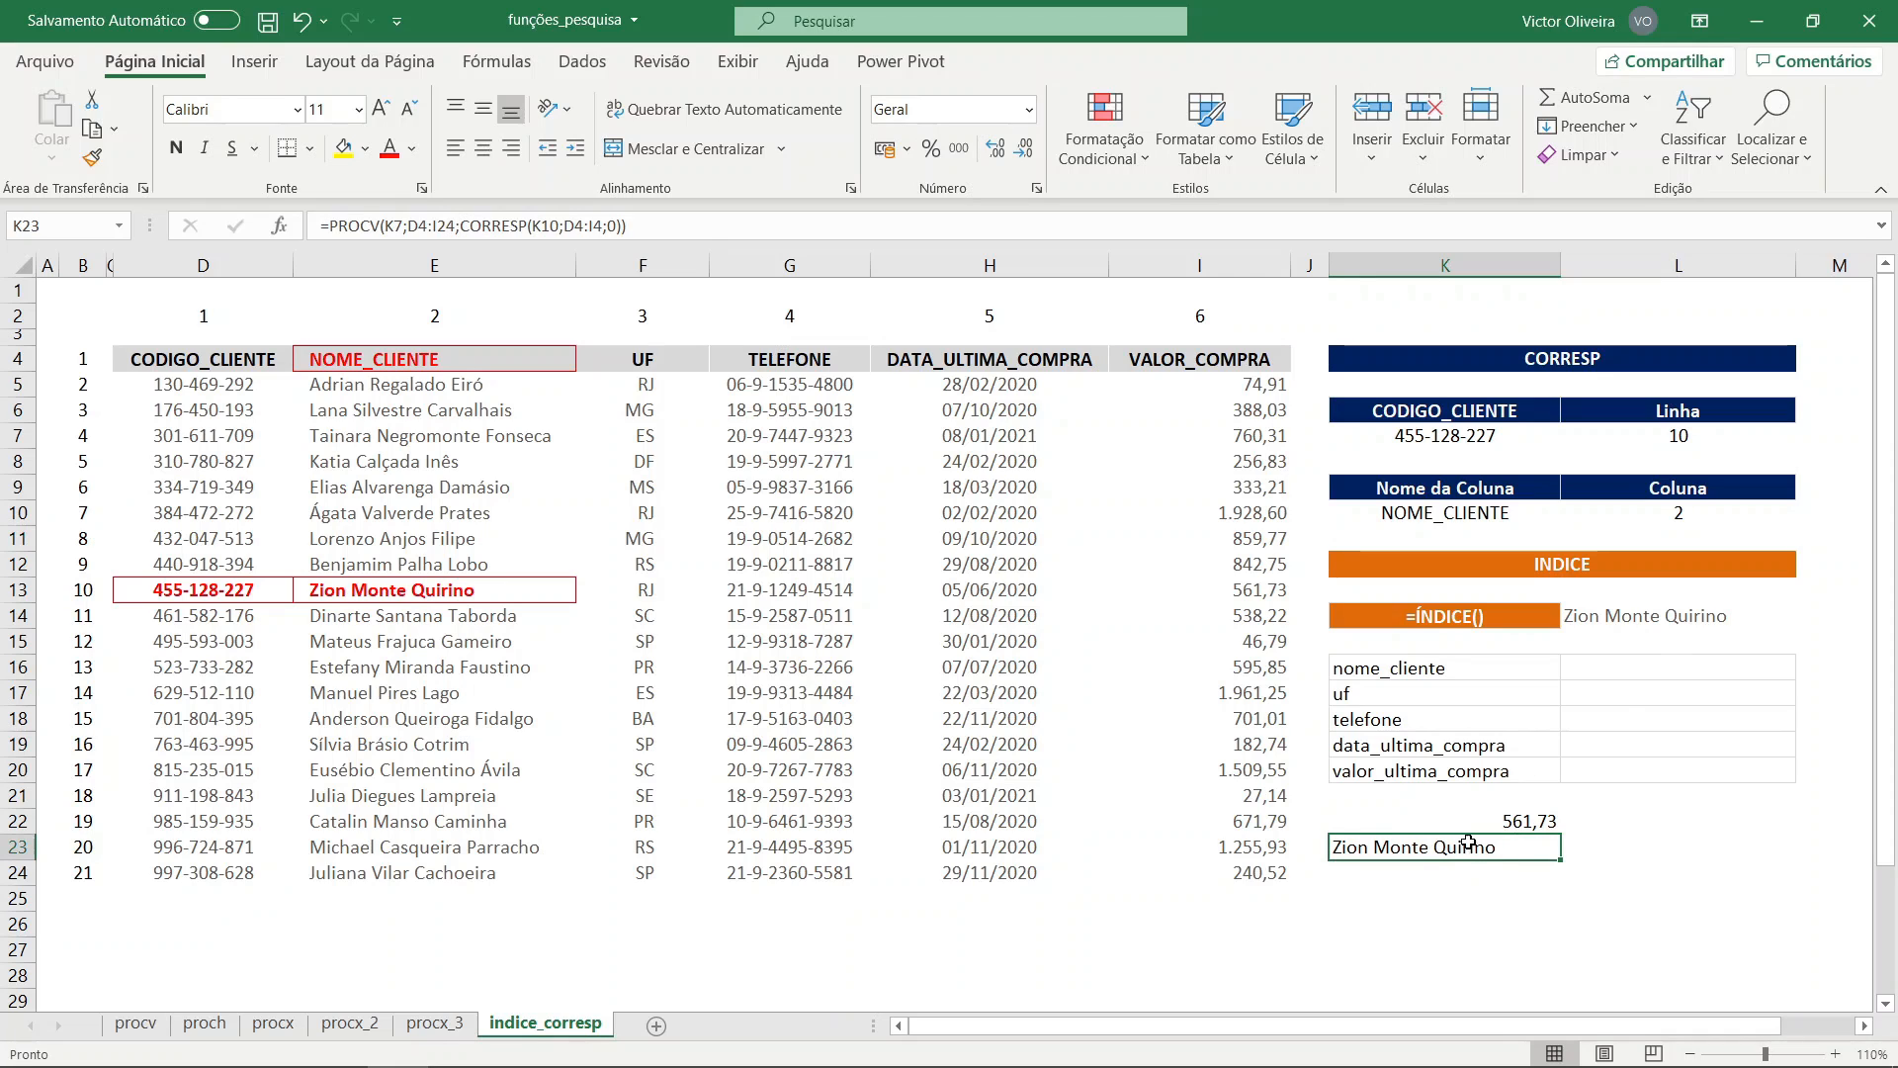
ctrl+click(1637, 623)
click(1526, 842)
- Change the lookup header in K6 to NOME_CLIENTE
click(1500, 442)
click(1496, 412)
text(NOME)
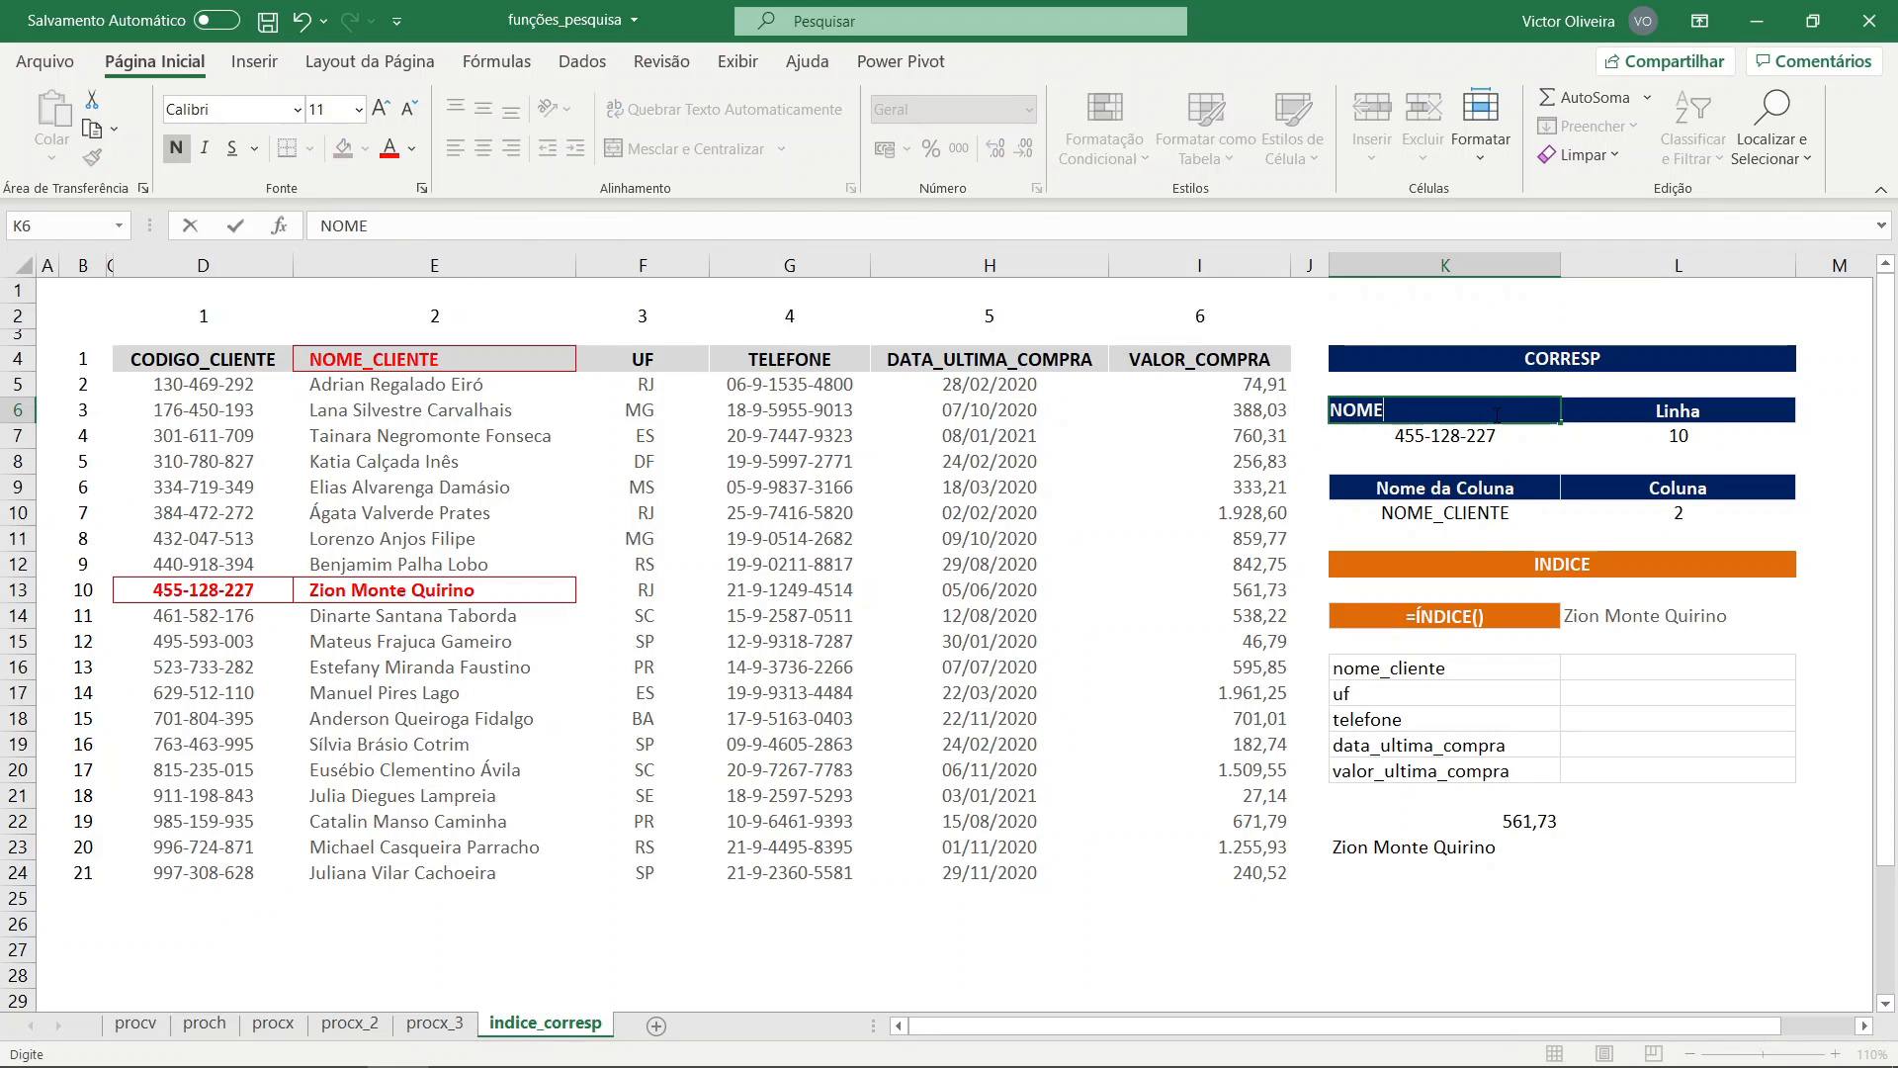
text(_CLIENTE)
key(Return)
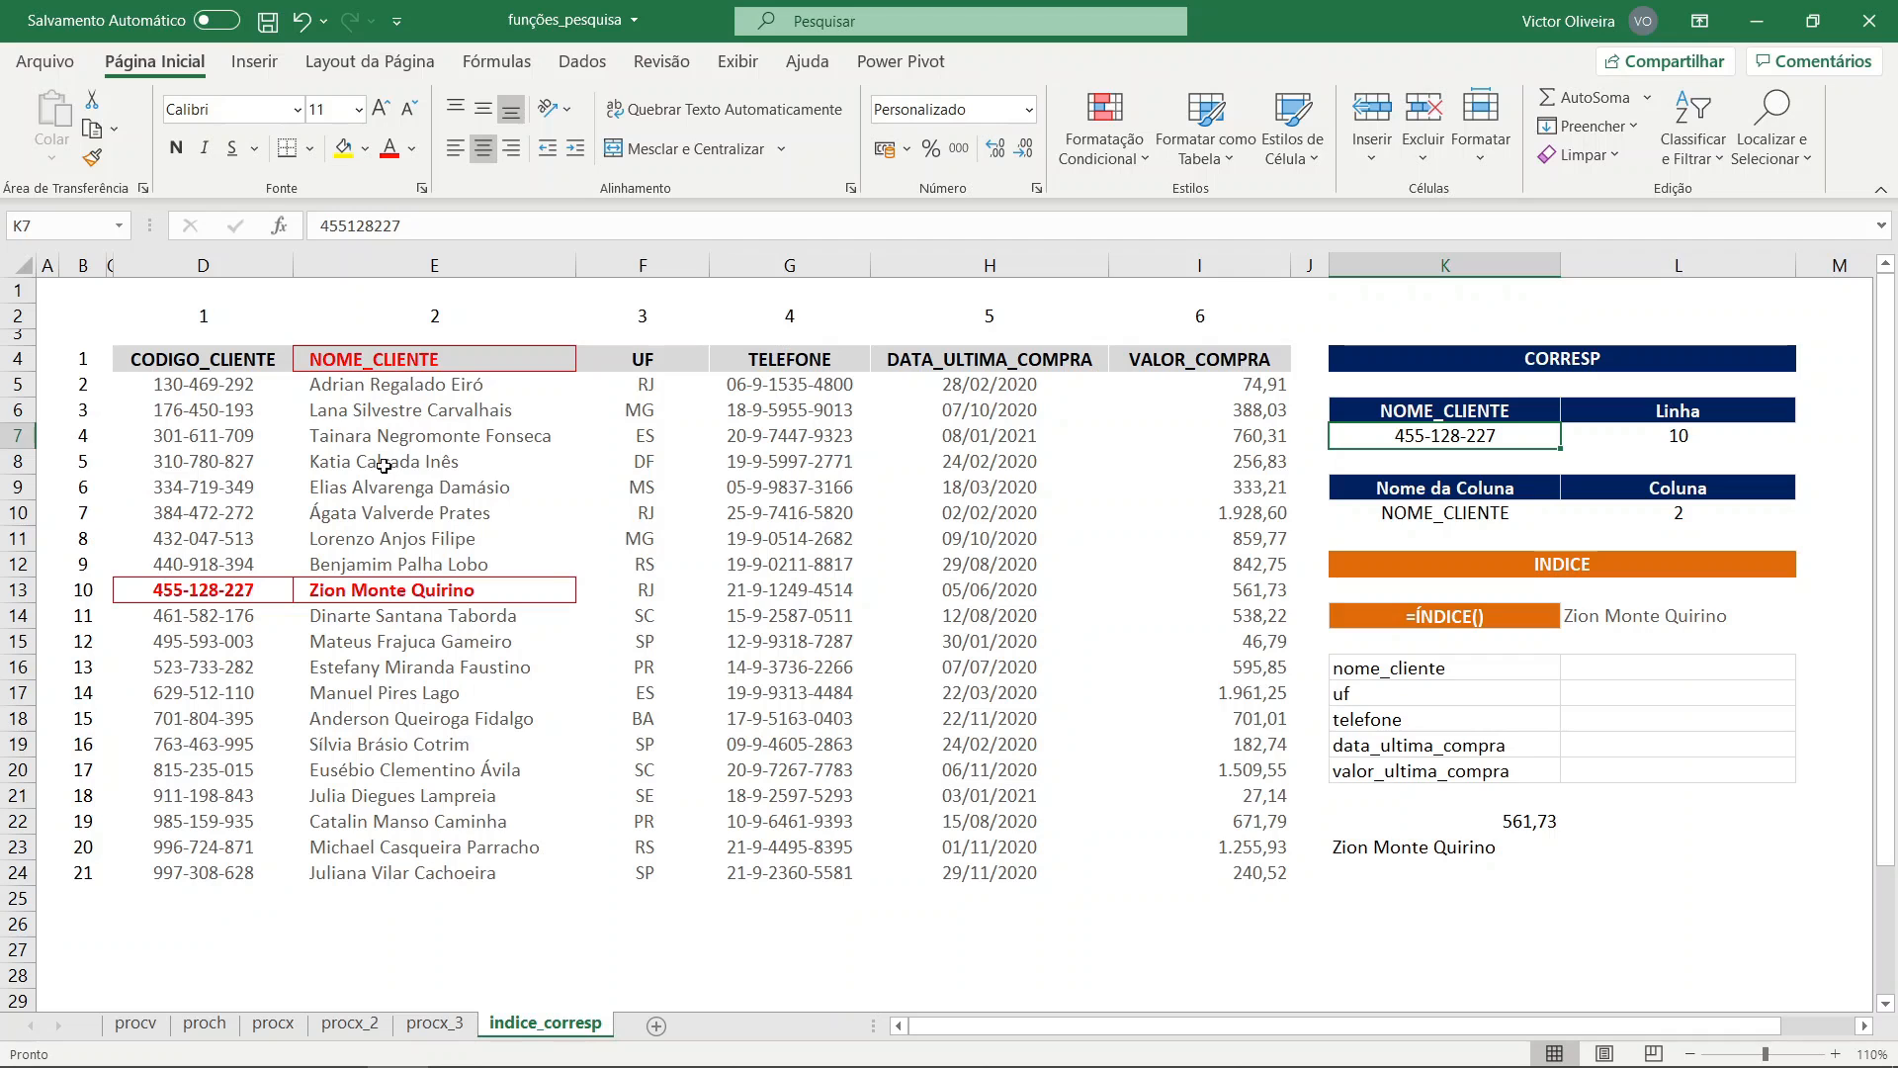
- Copy the customer name from E8 and paste it as a value into K7
click(429, 459)
key(ctrl+c)
click(1463, 440)
key(ctrl+alt+v)
key(Return)
- Change the search range of the CORRESP formula in L7 to E4:E24 and check the result against row 8 of the table
click(1671, 445)
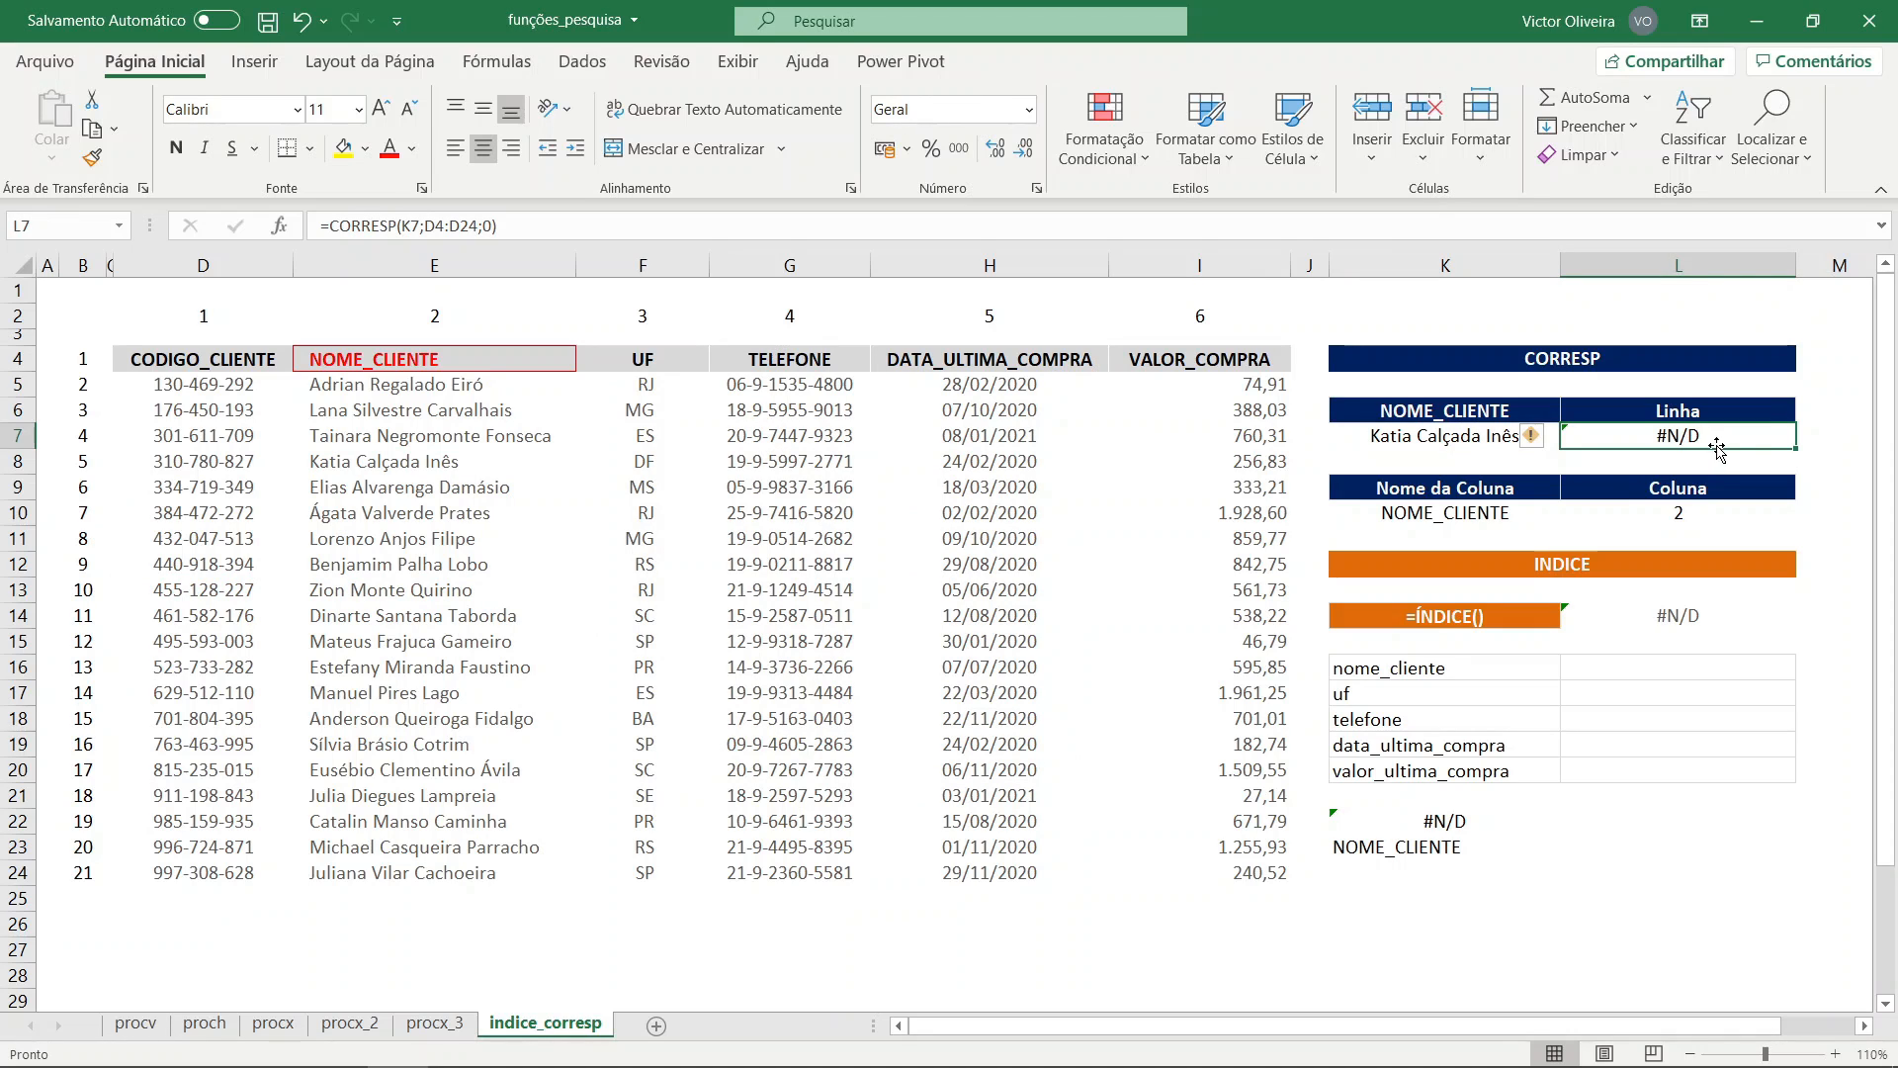
key(F2)
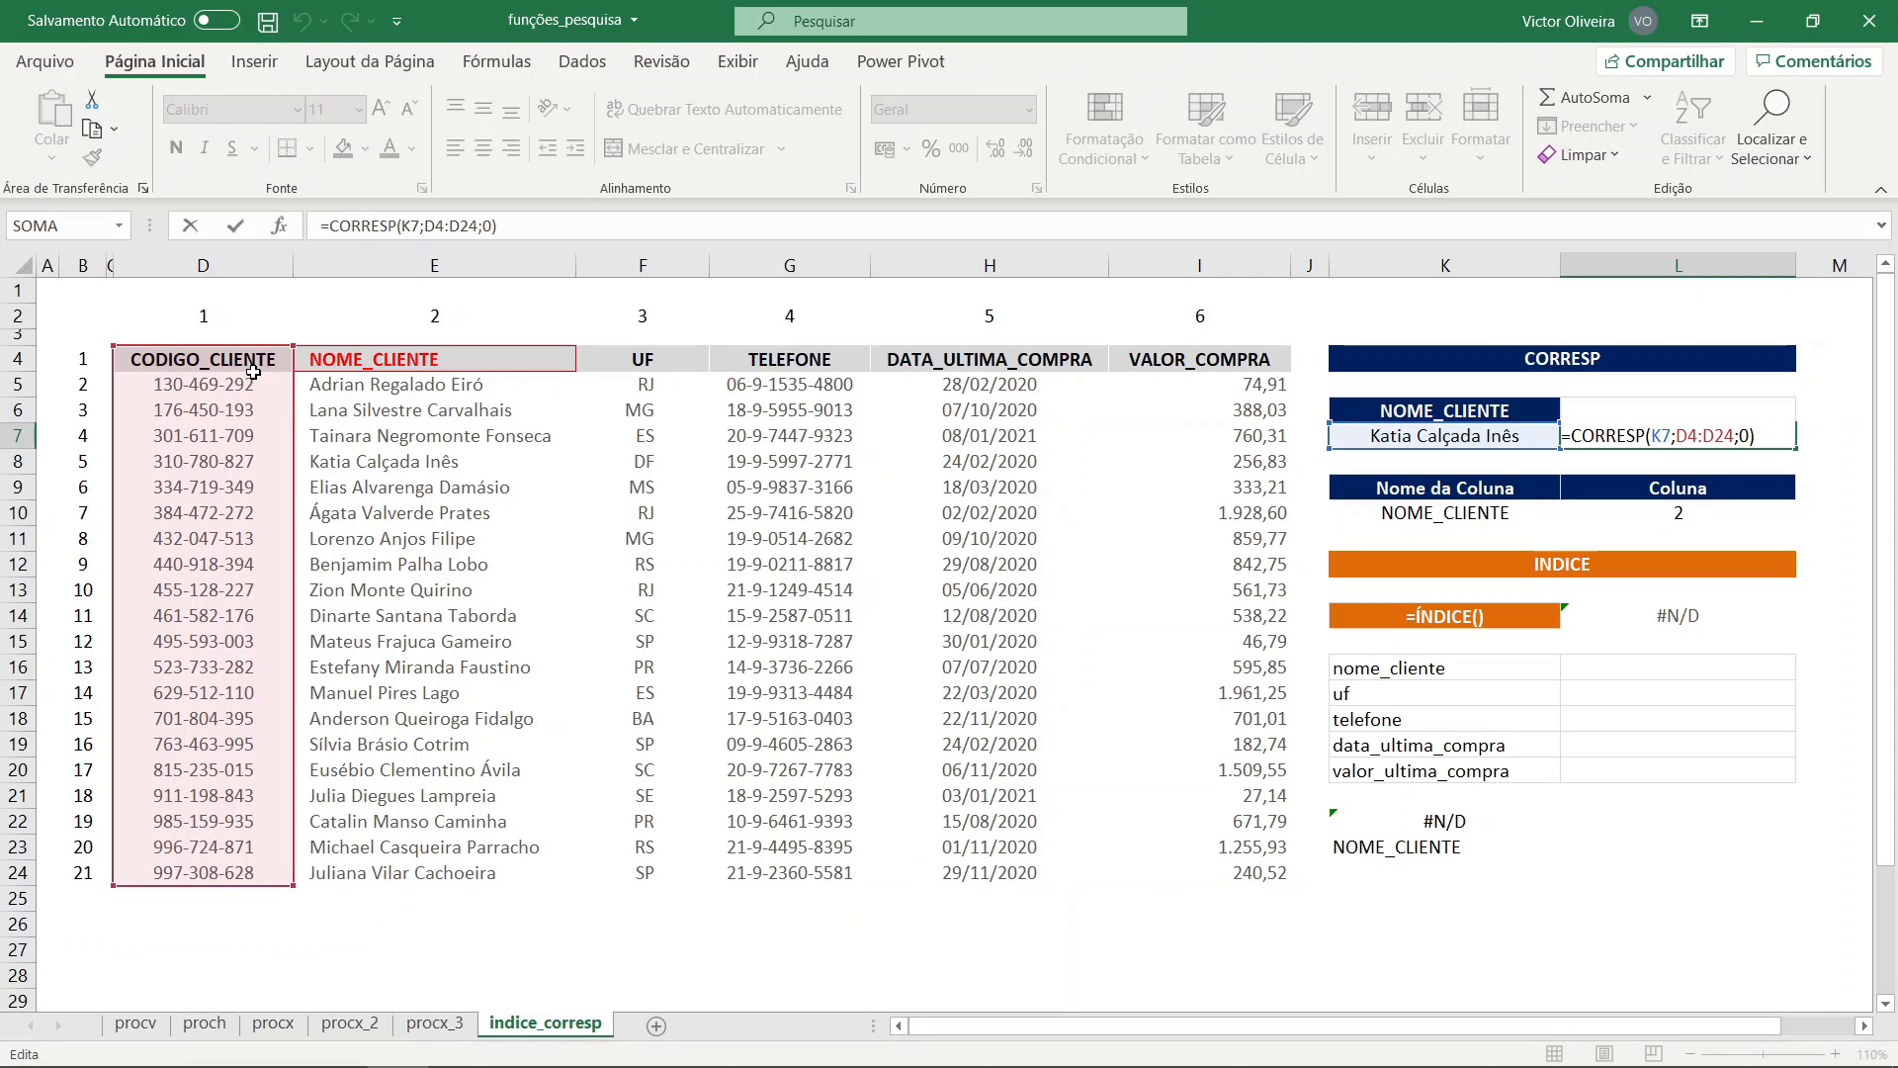
drag(293, 508, 328, 492)
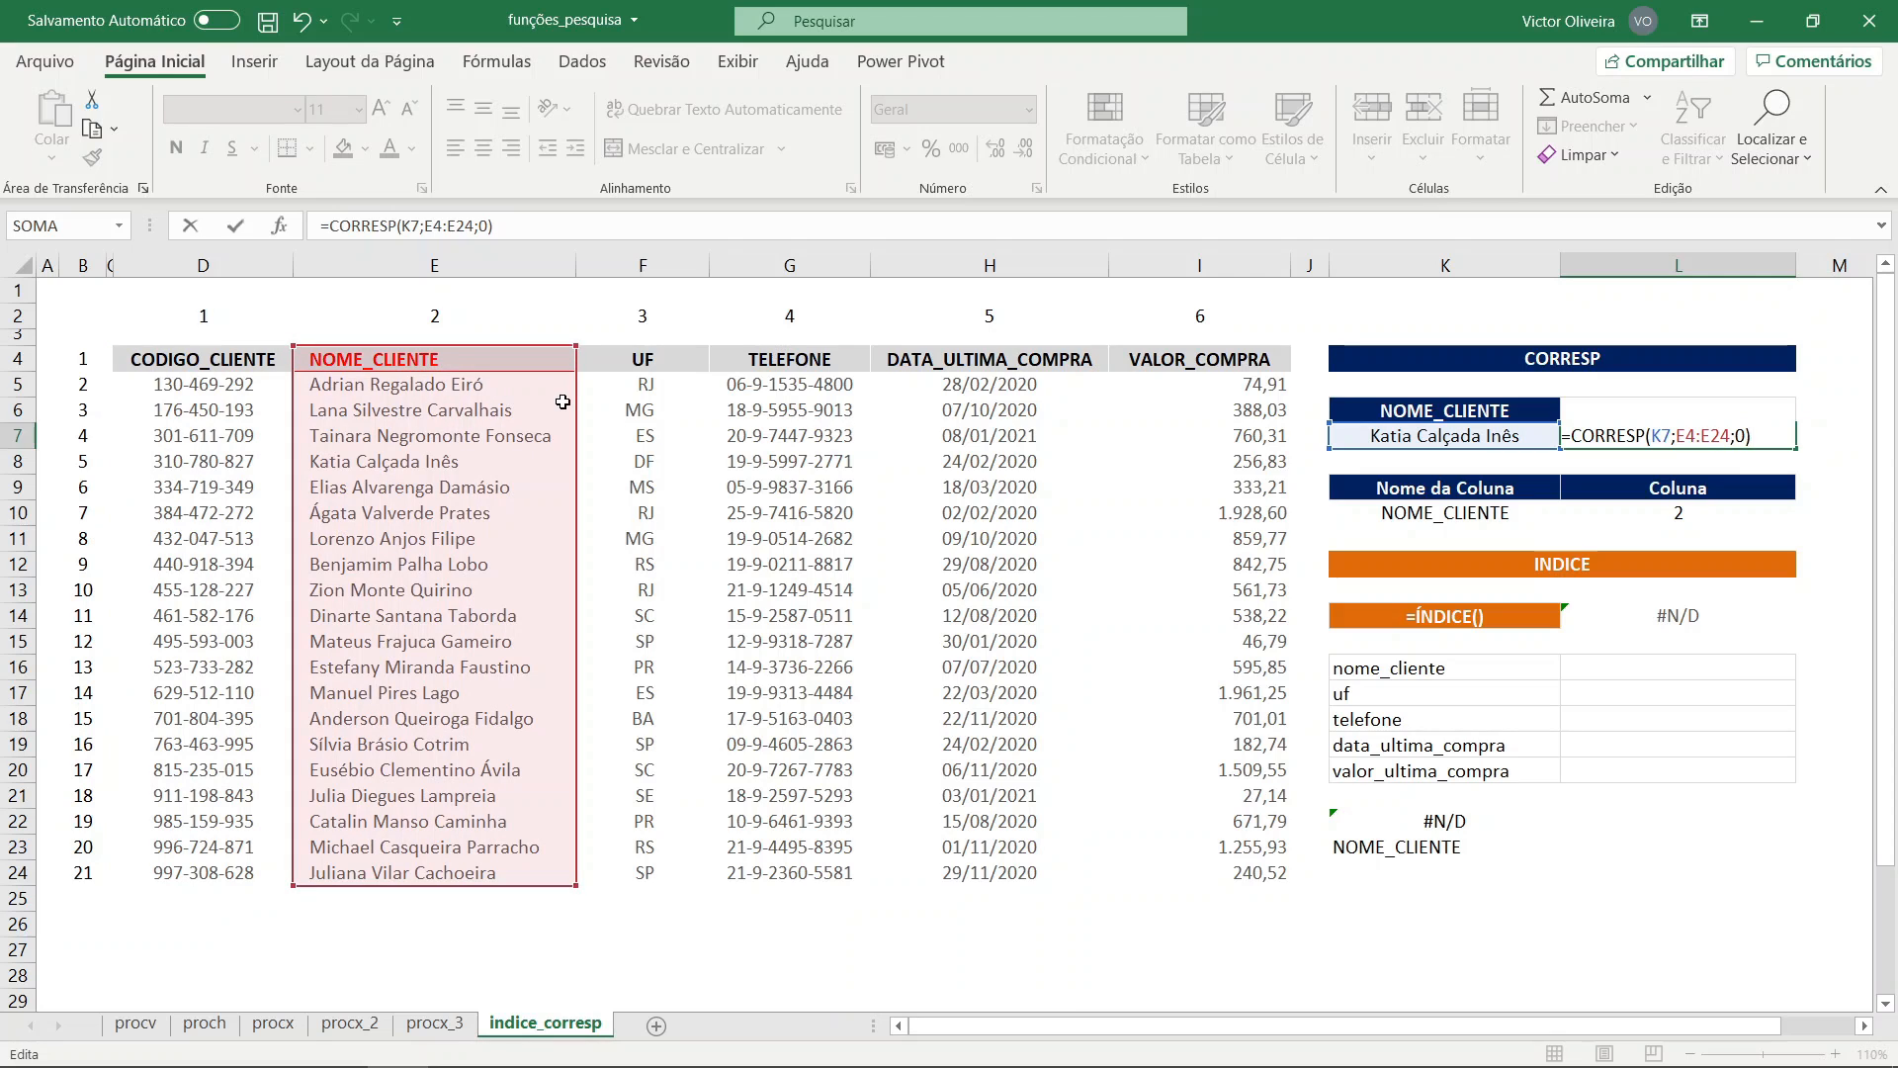
key(Return)
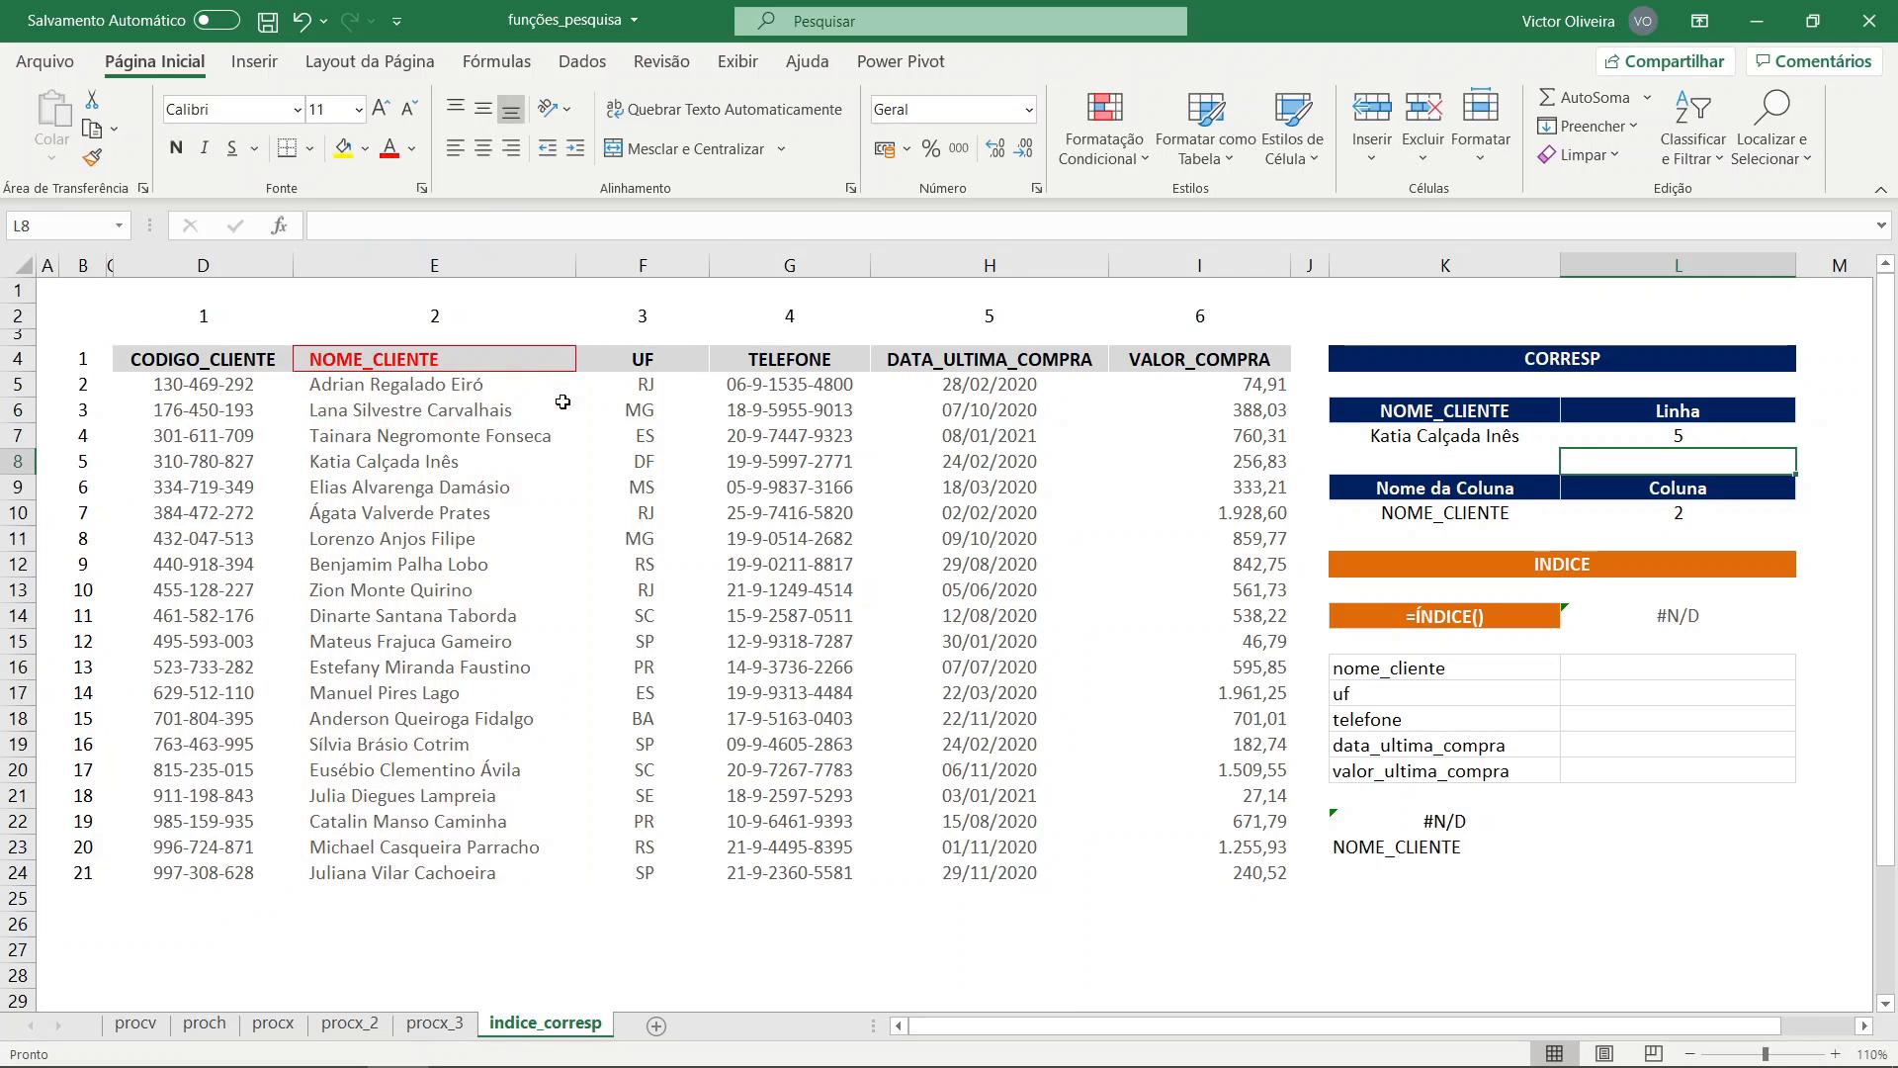
click(1668, 434)
drag(94, 464, 413, 463)
- Replace the formula in L14 with a new ÍNDICE formula using the absolute range $D$4:$I$24 as its matrix
click(1737, 615)
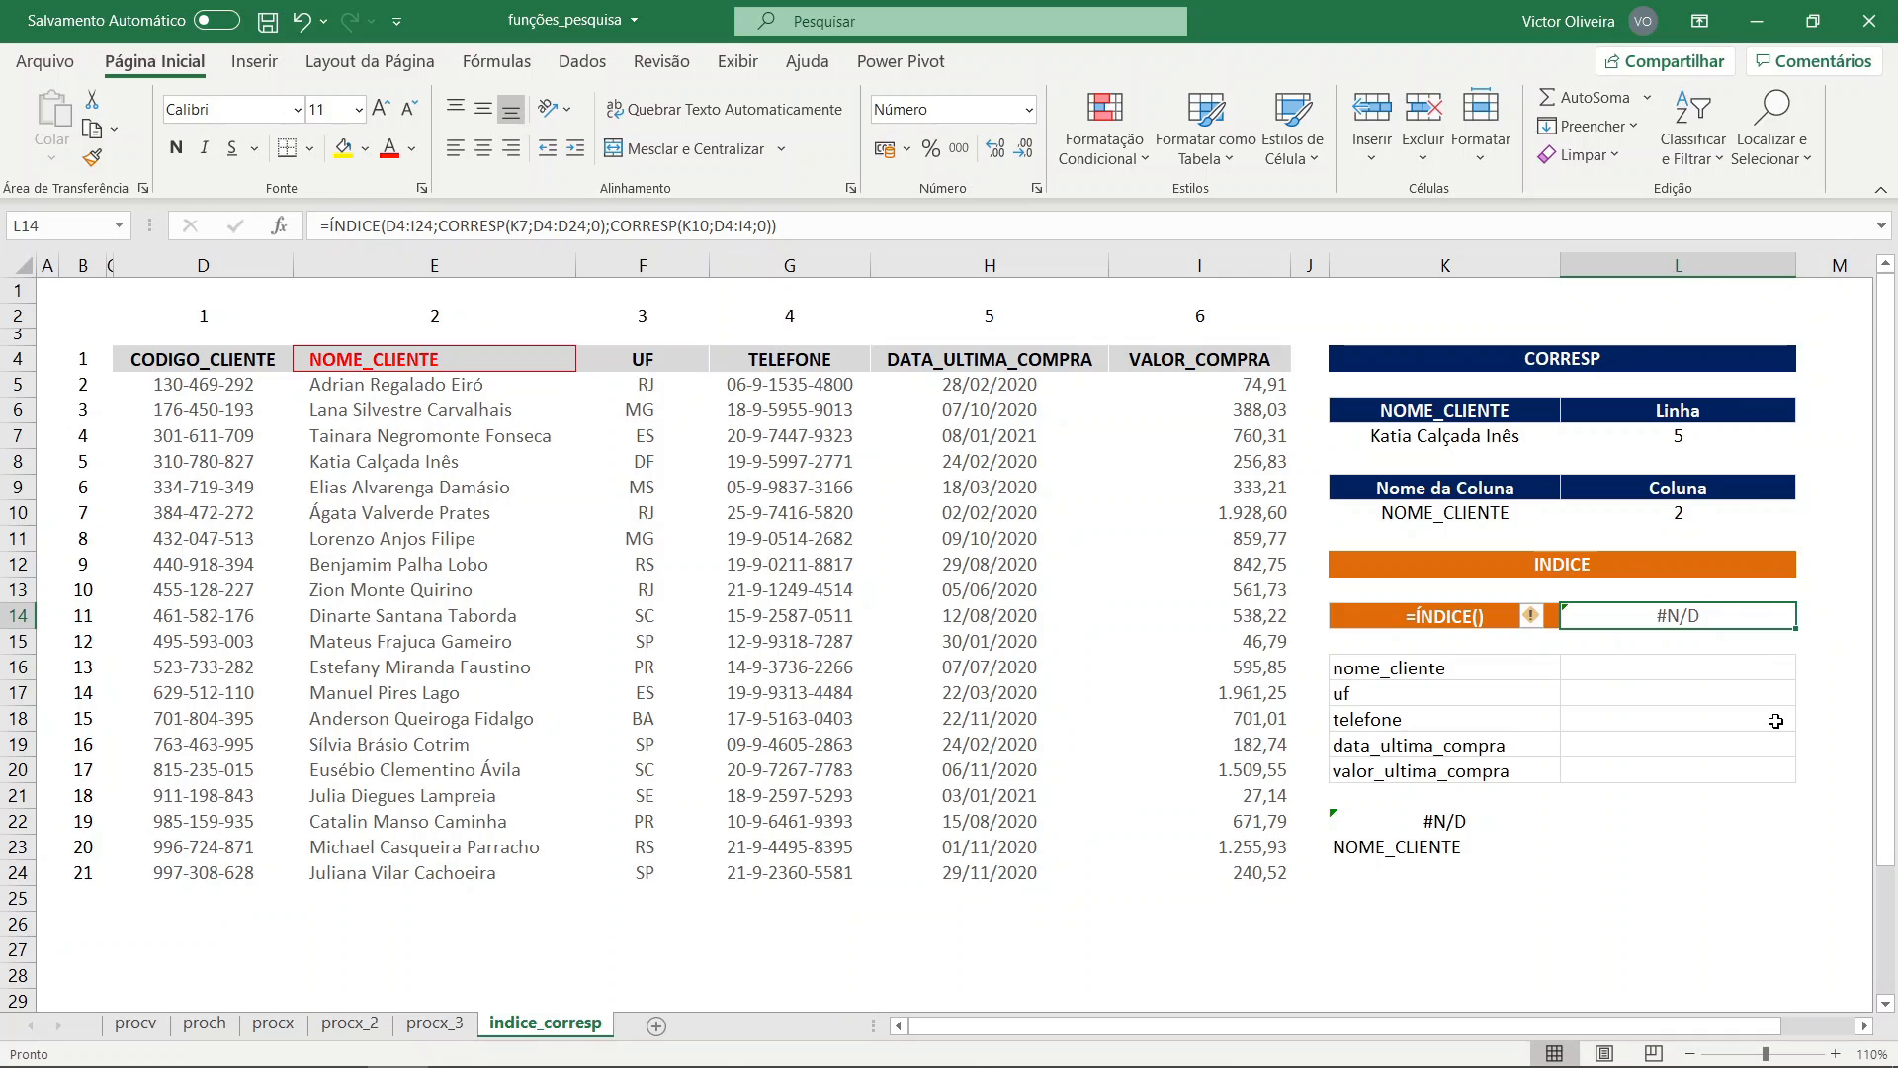
text(=ÍNDICE()
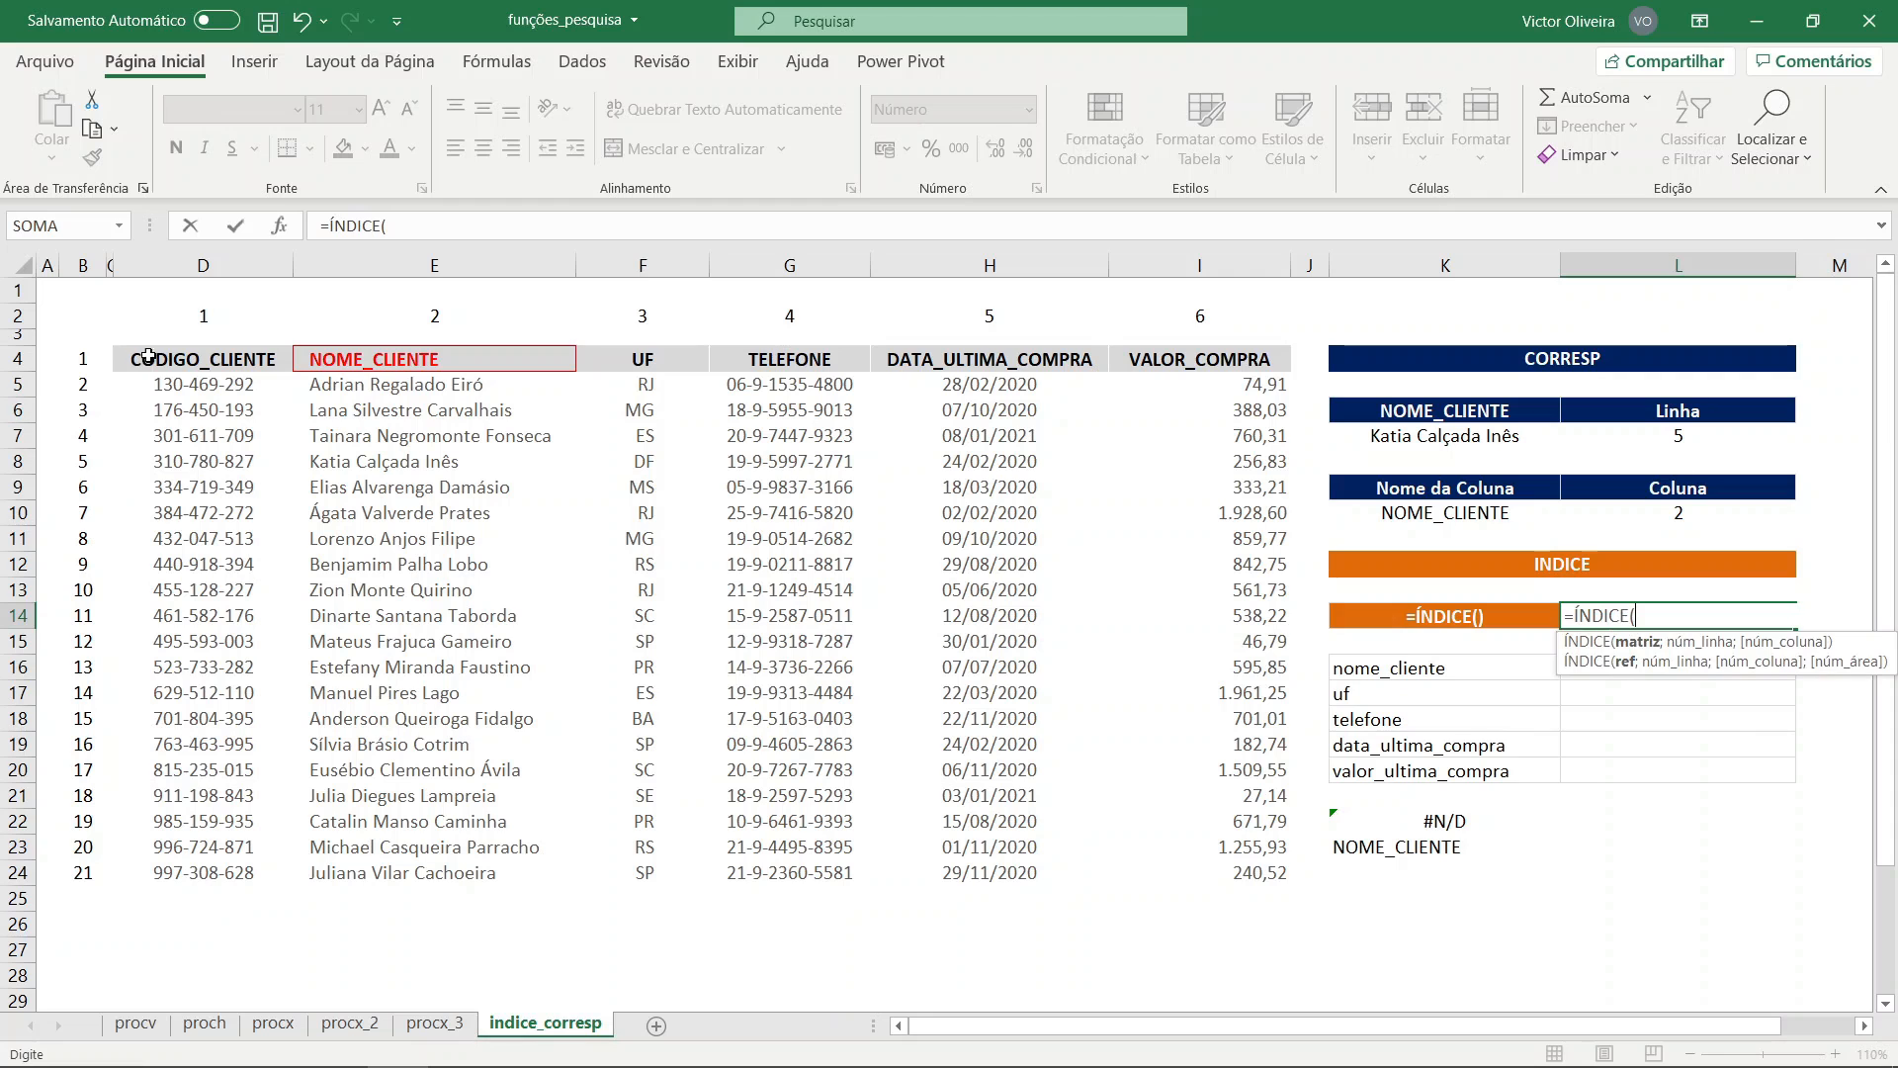
drag(148, 358, 1273, 872)
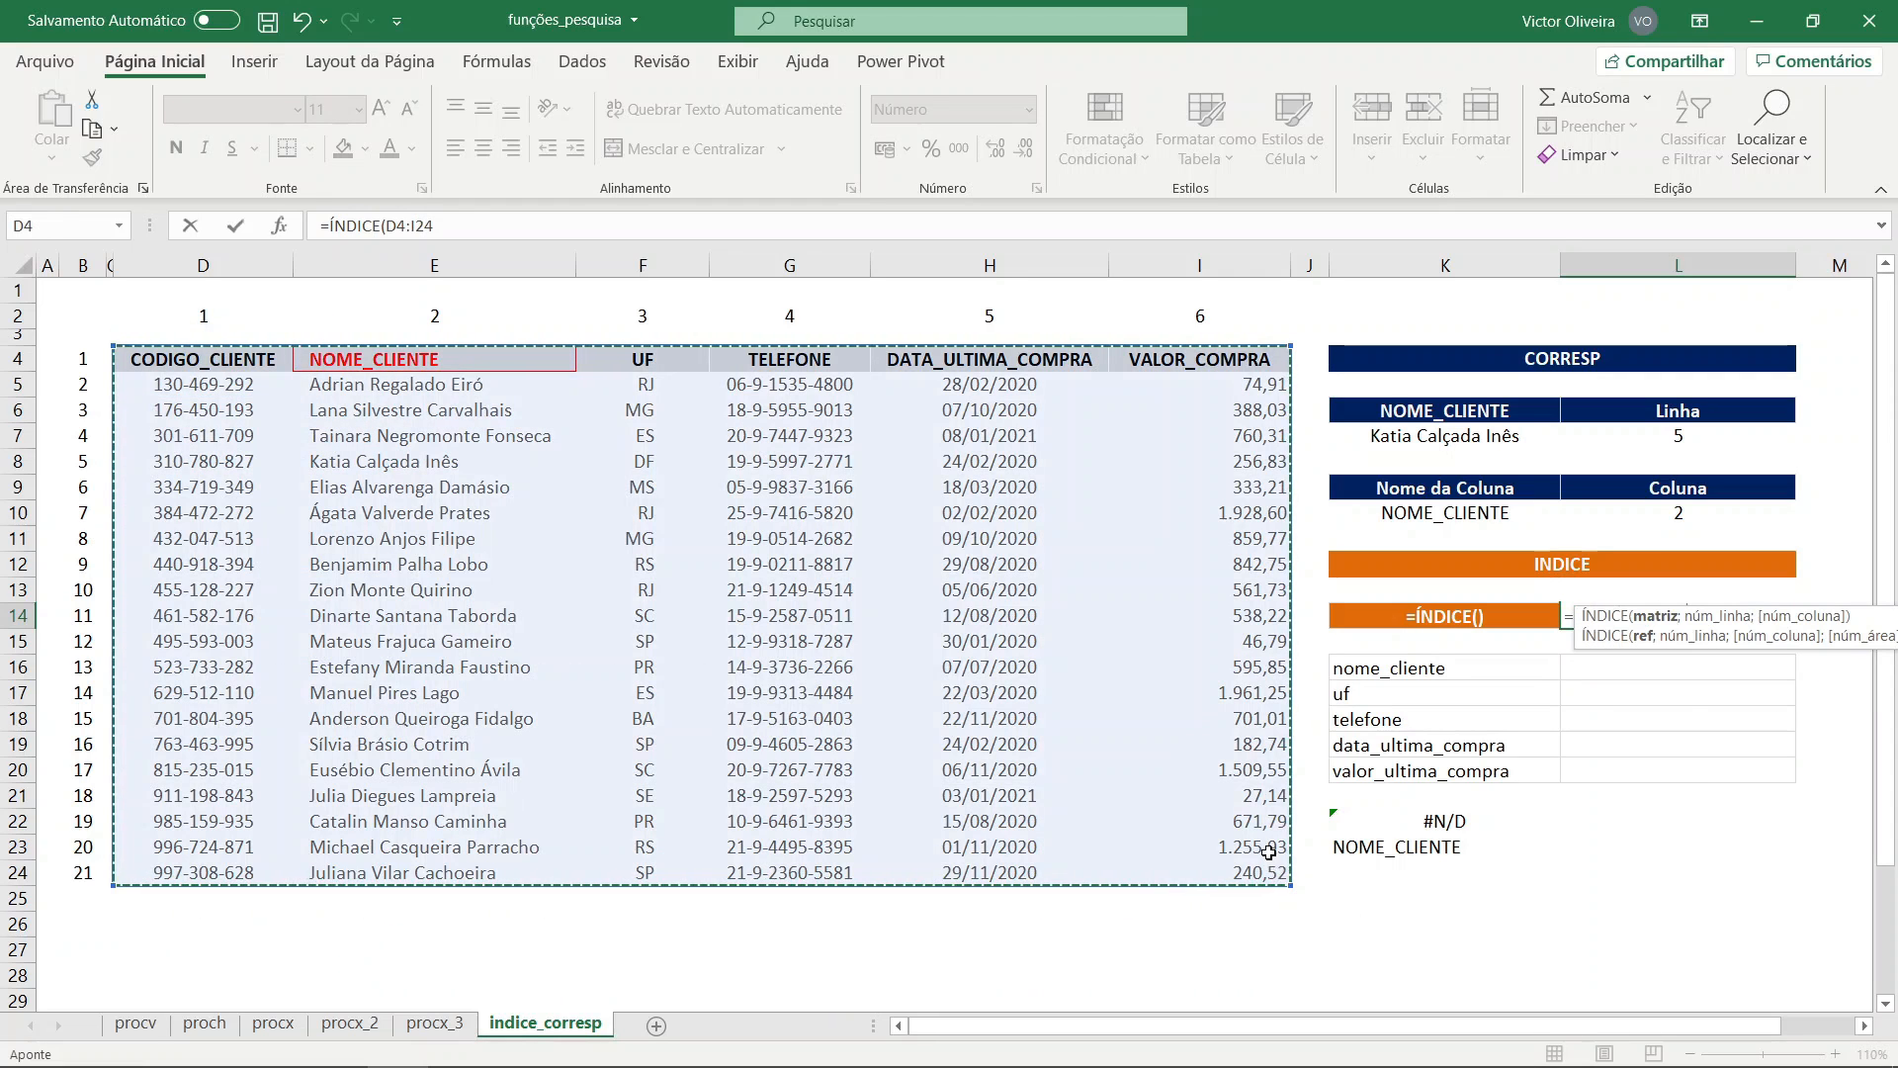
key(F4)
text(;)
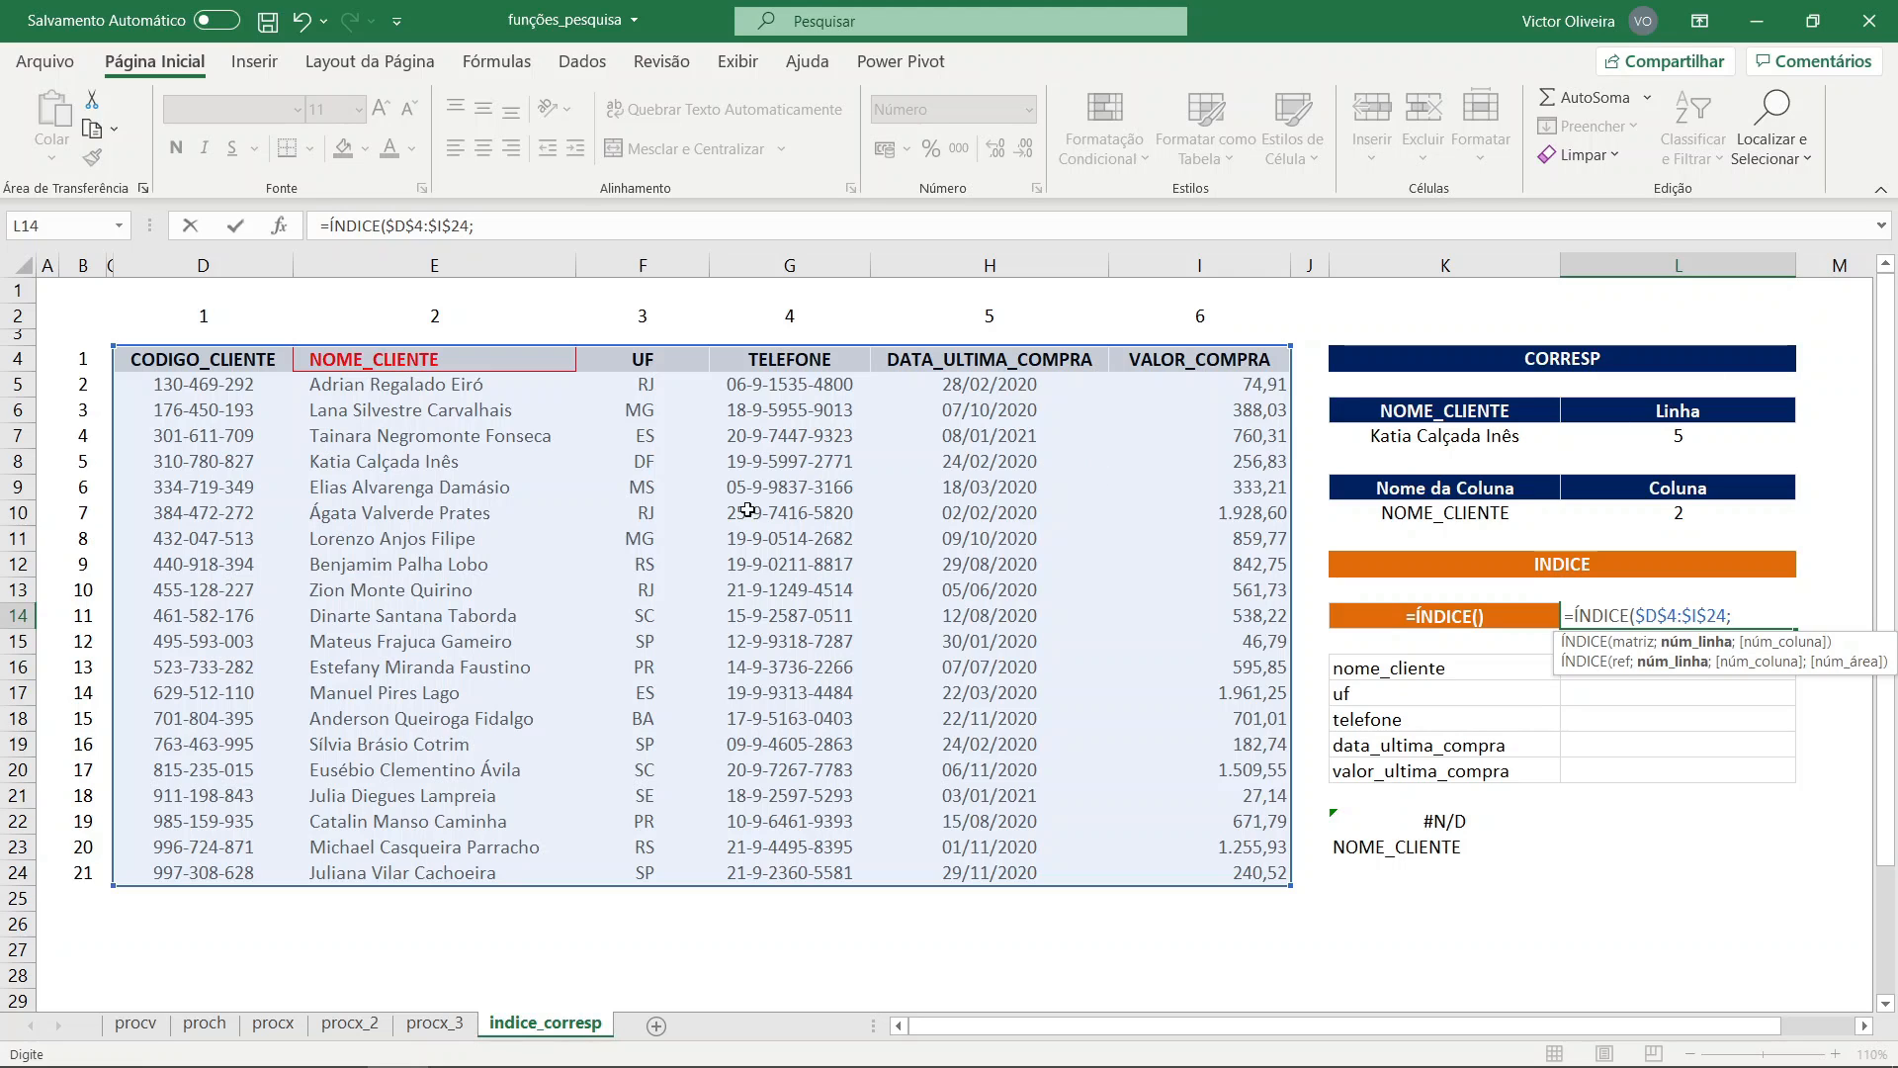
- Set the row argument of L14's ÍNDICE to CORRESP(K7;$E$4:$E$24;0)
text(CORRESP()
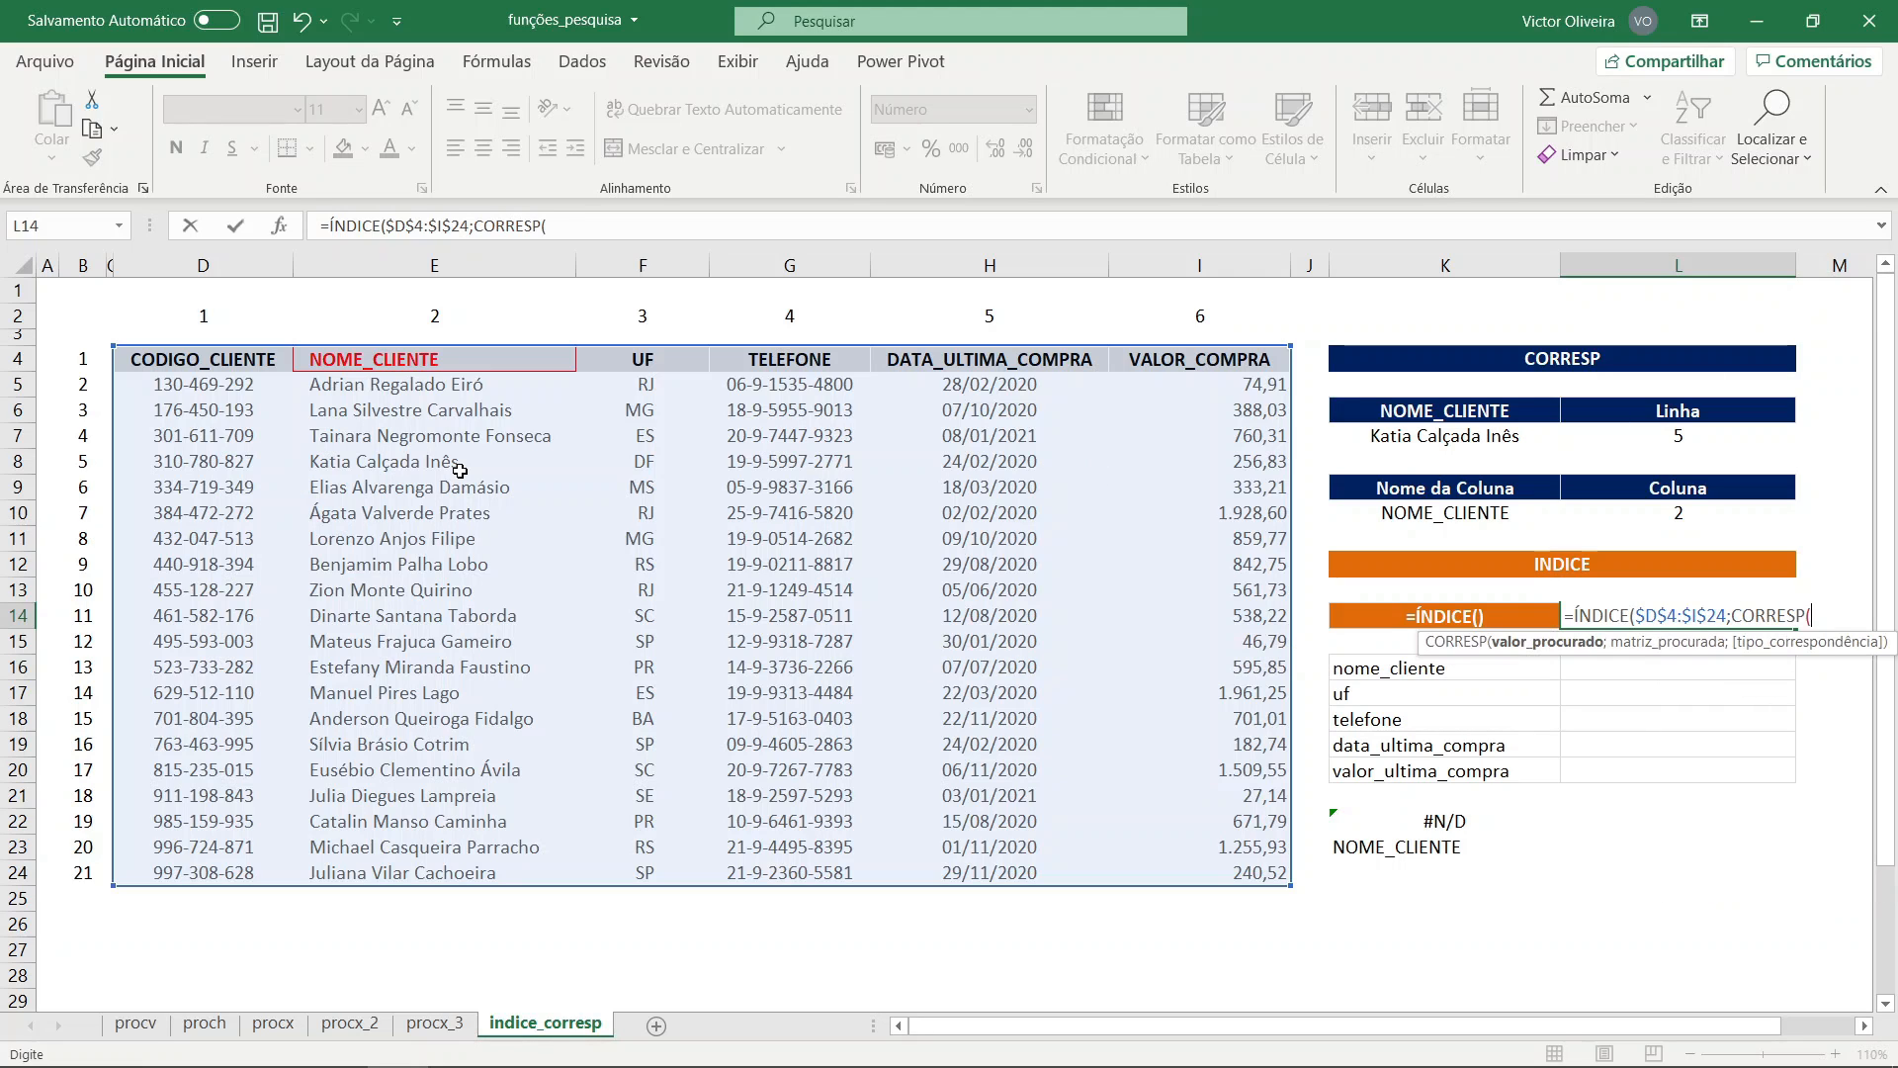
click(1499, 441)
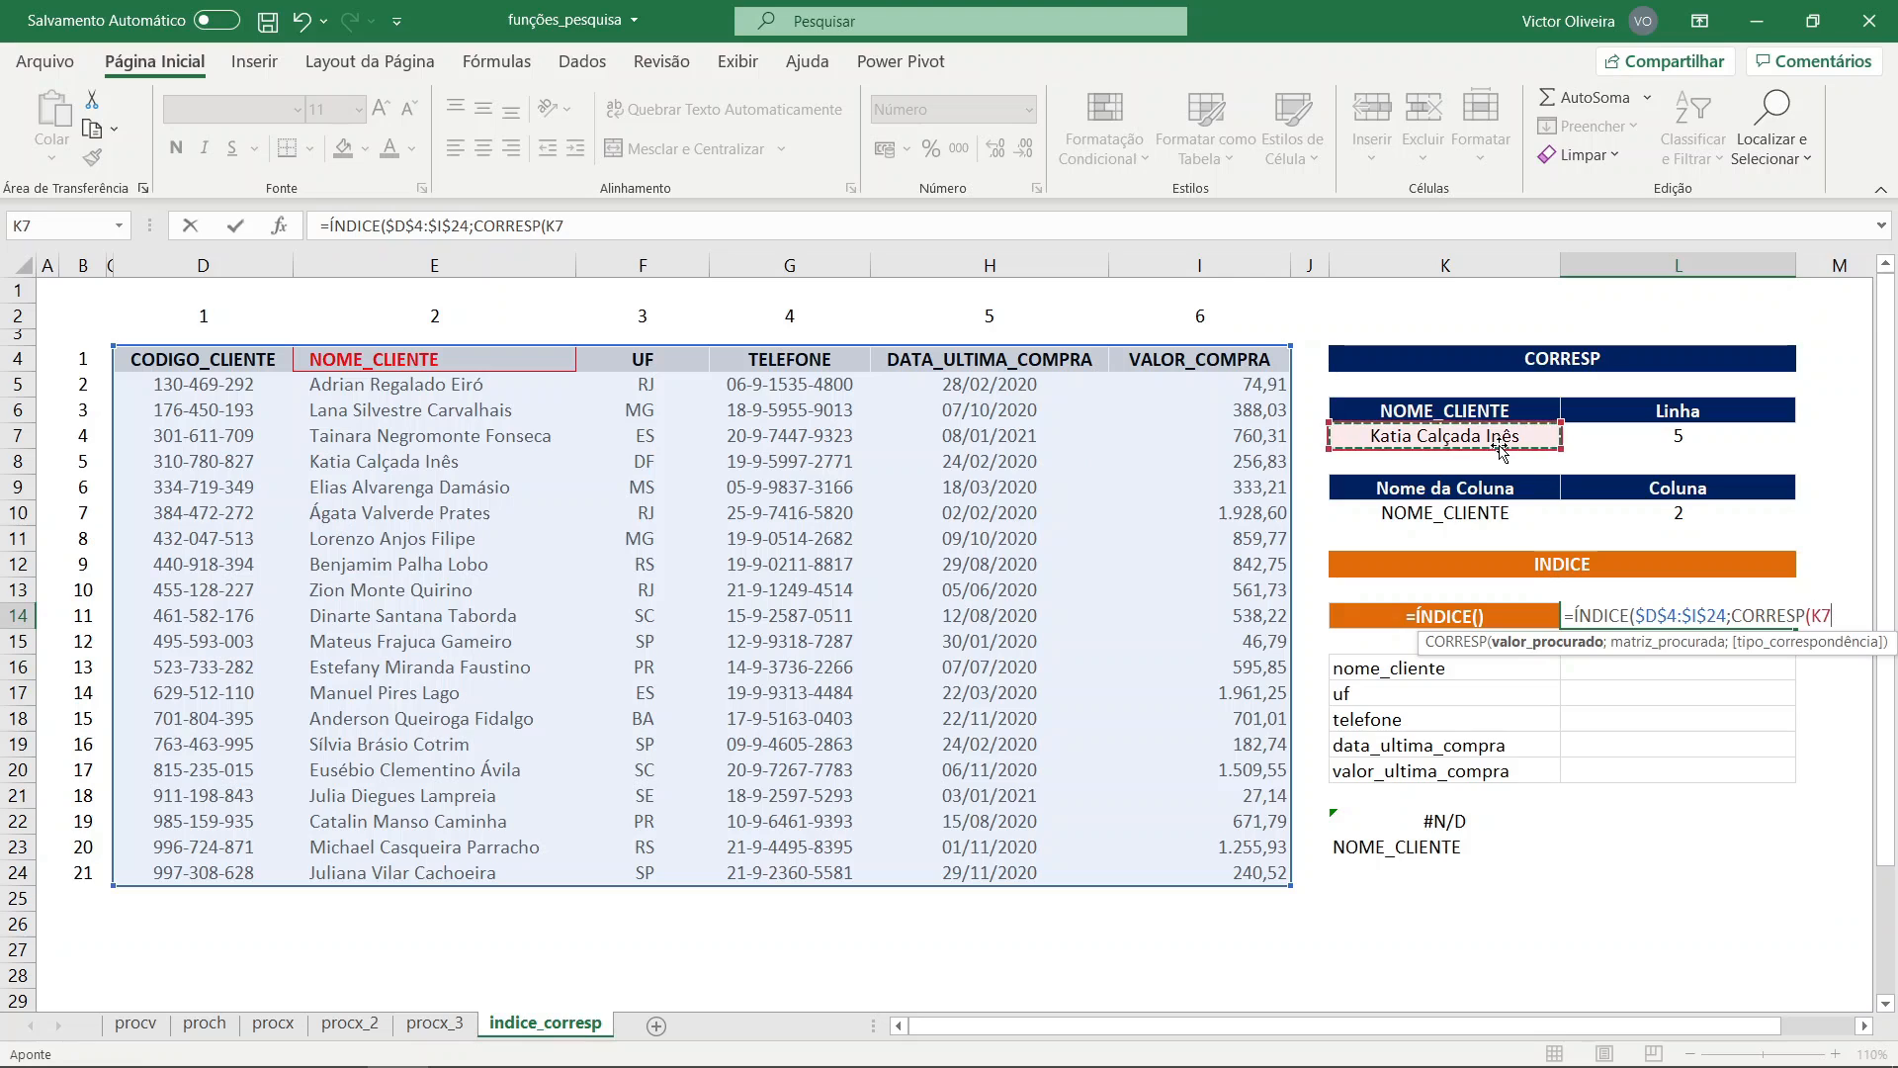
text(;)
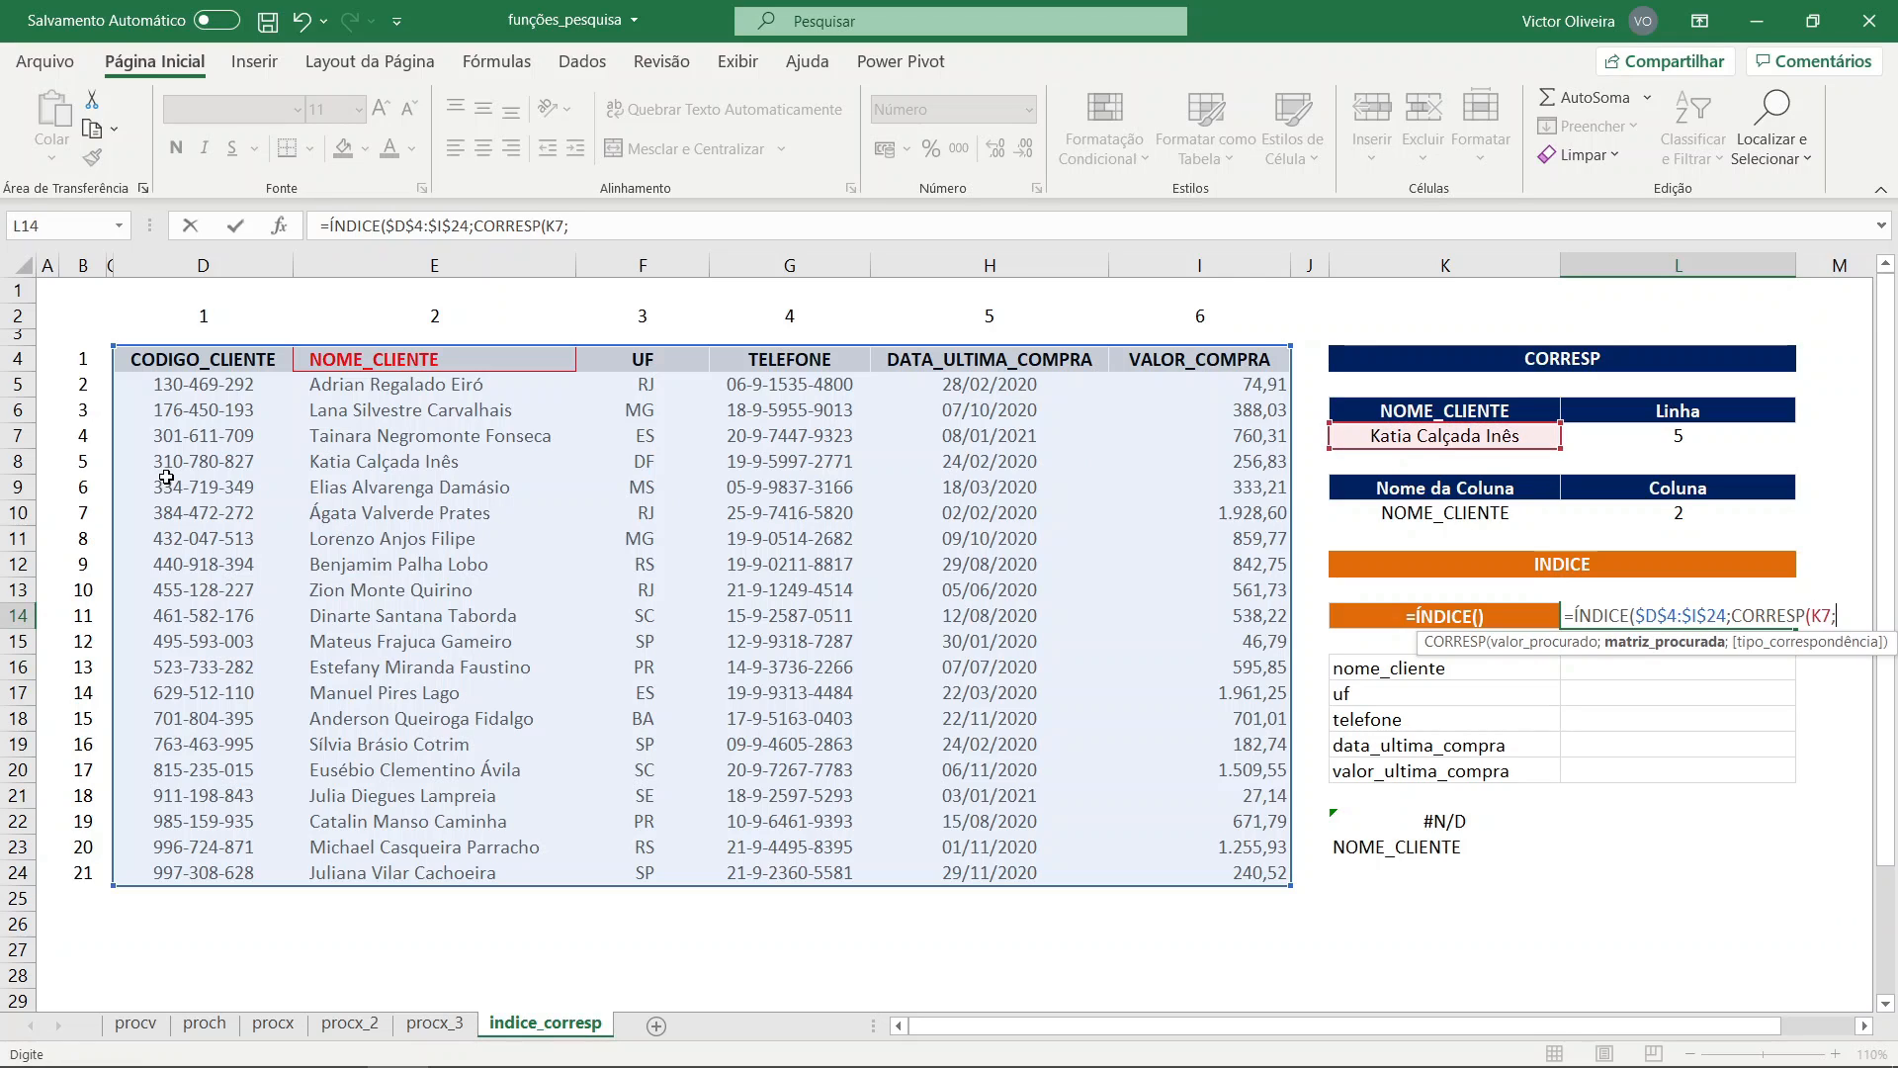
drag(385, 358, 420, 874)
key(F4)
text(;)
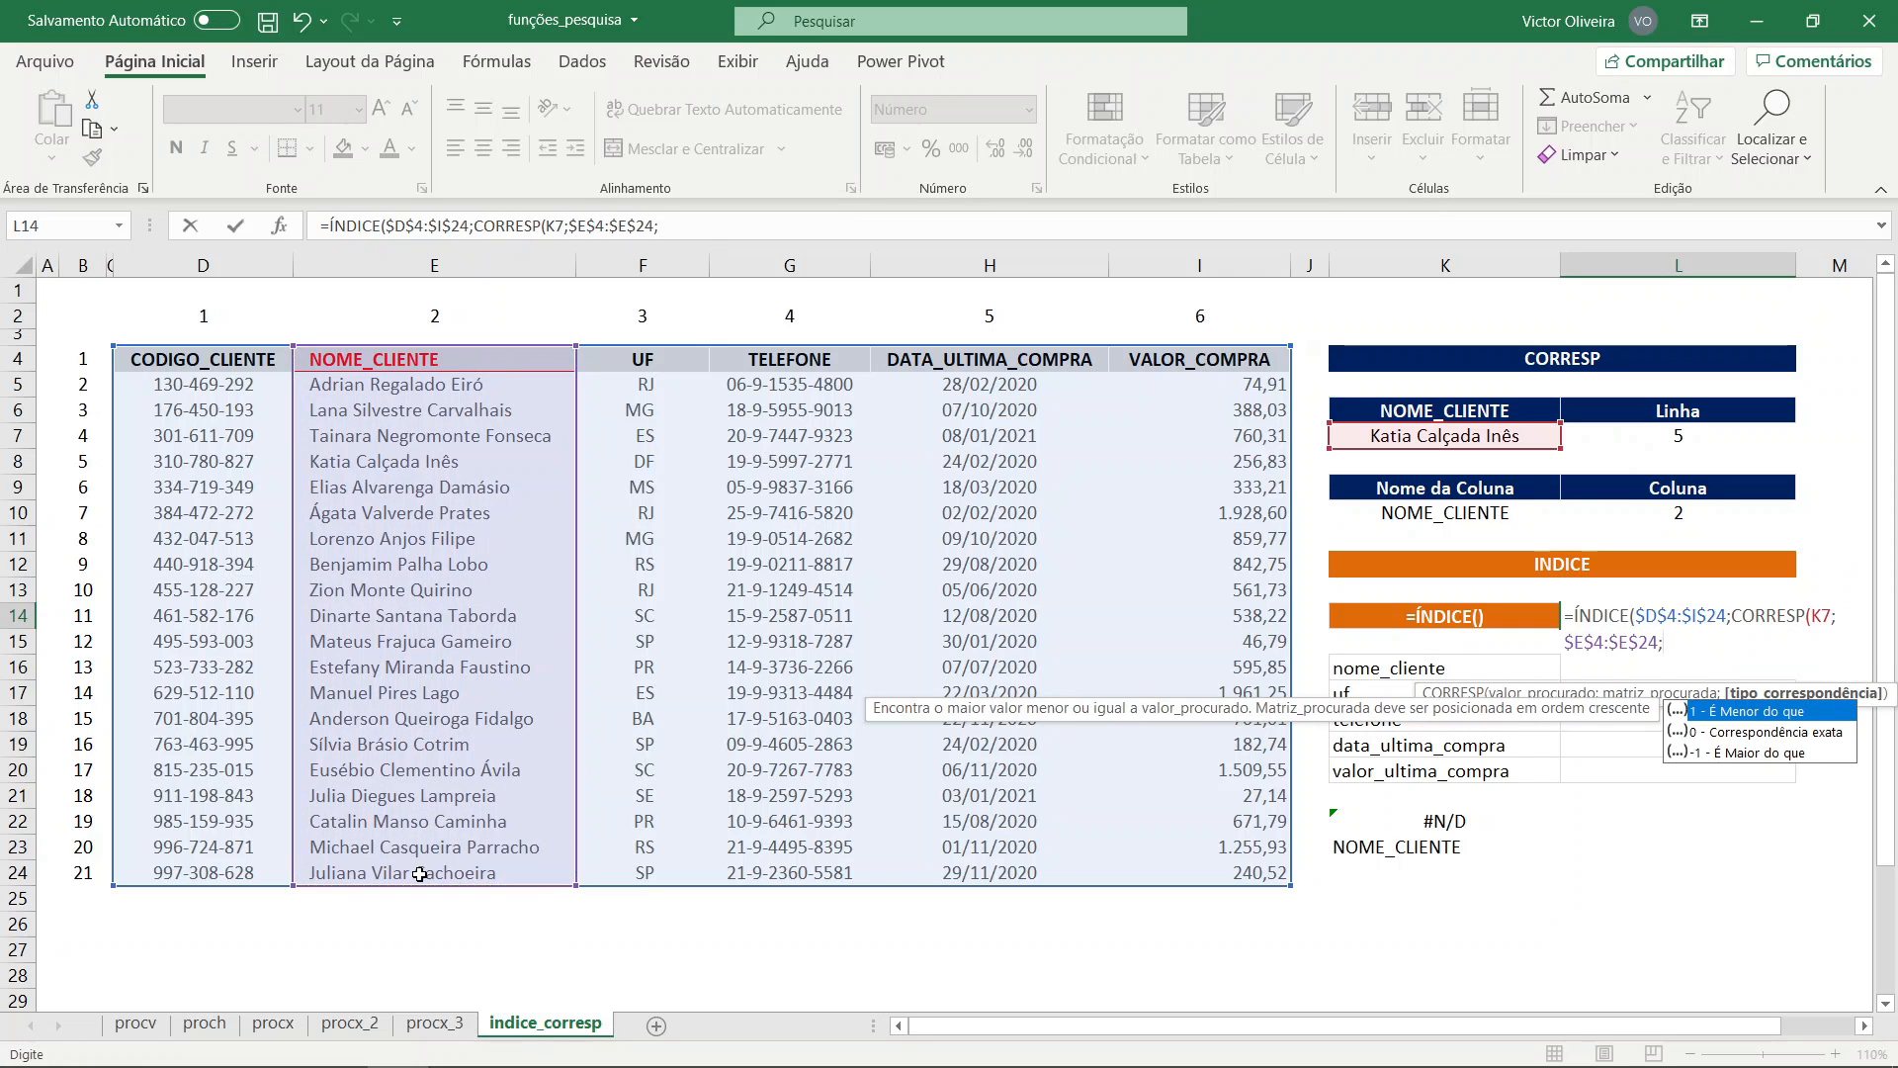
text(0)
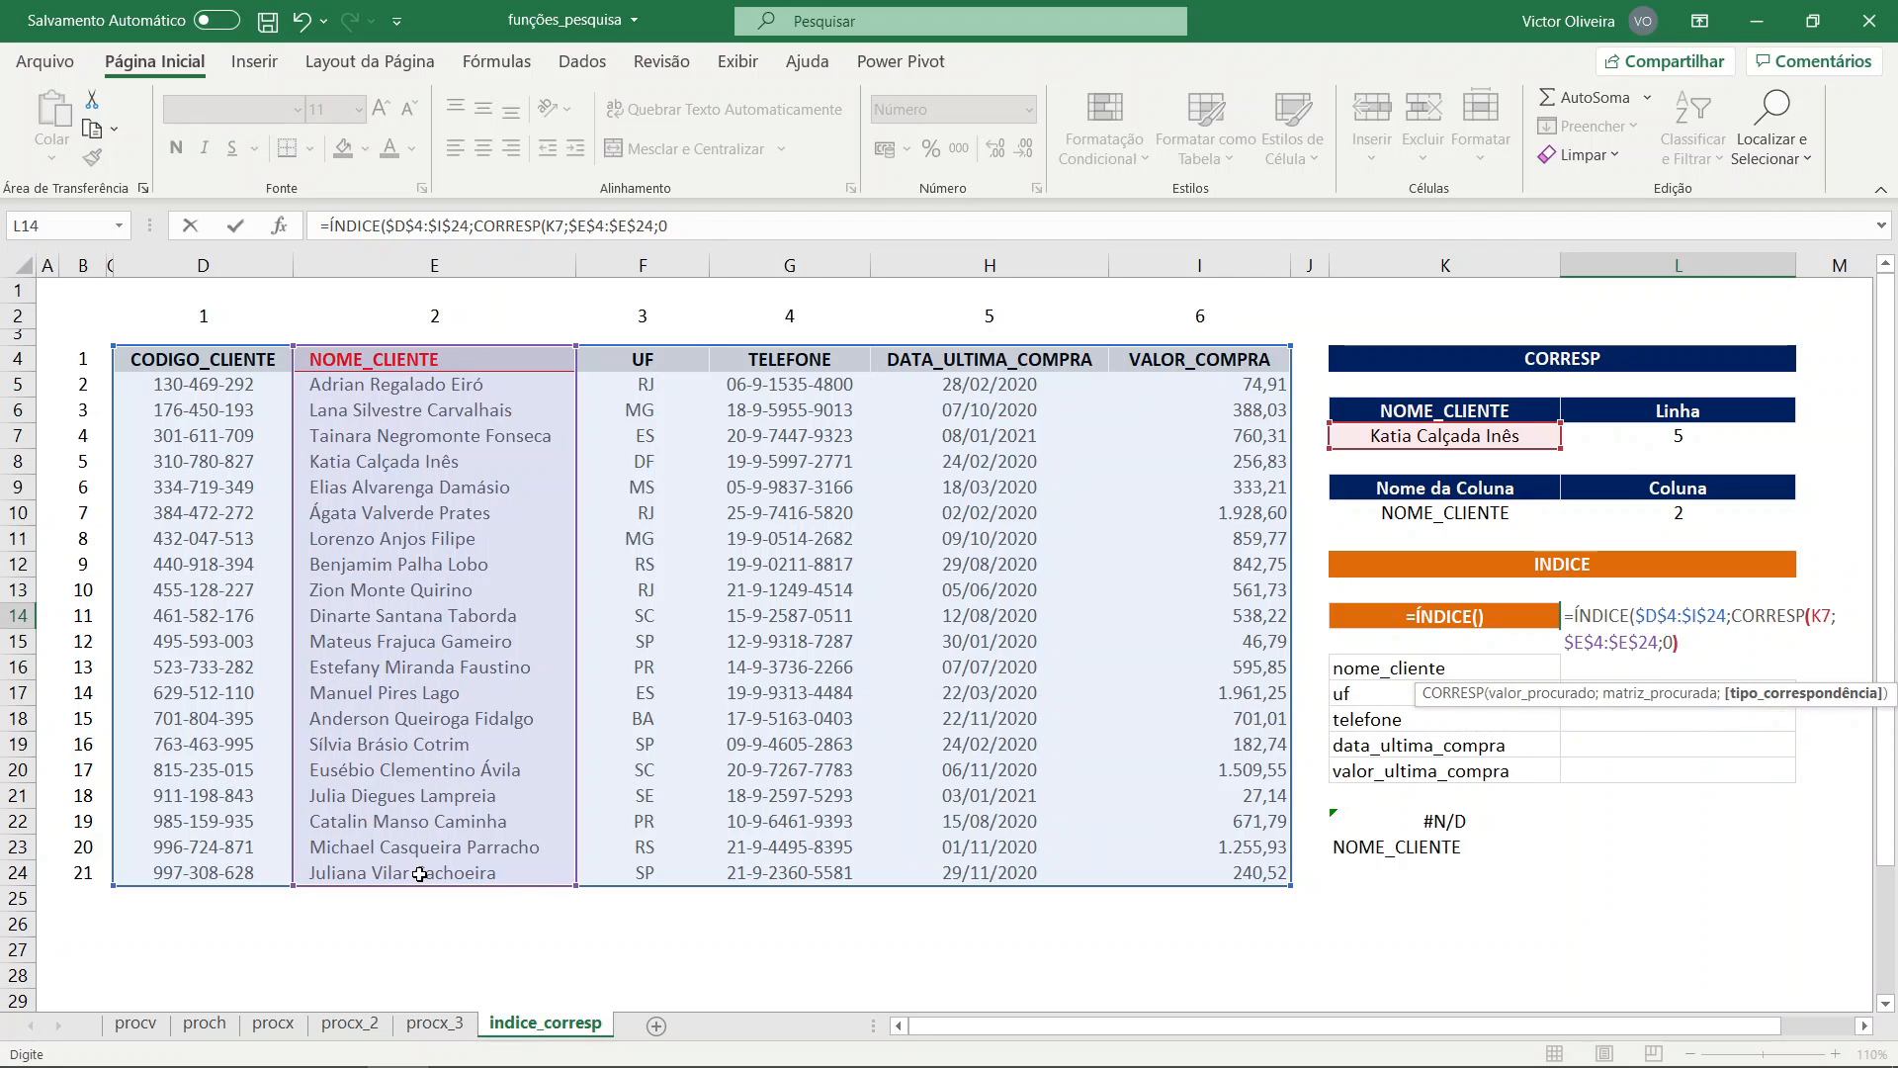
text();)
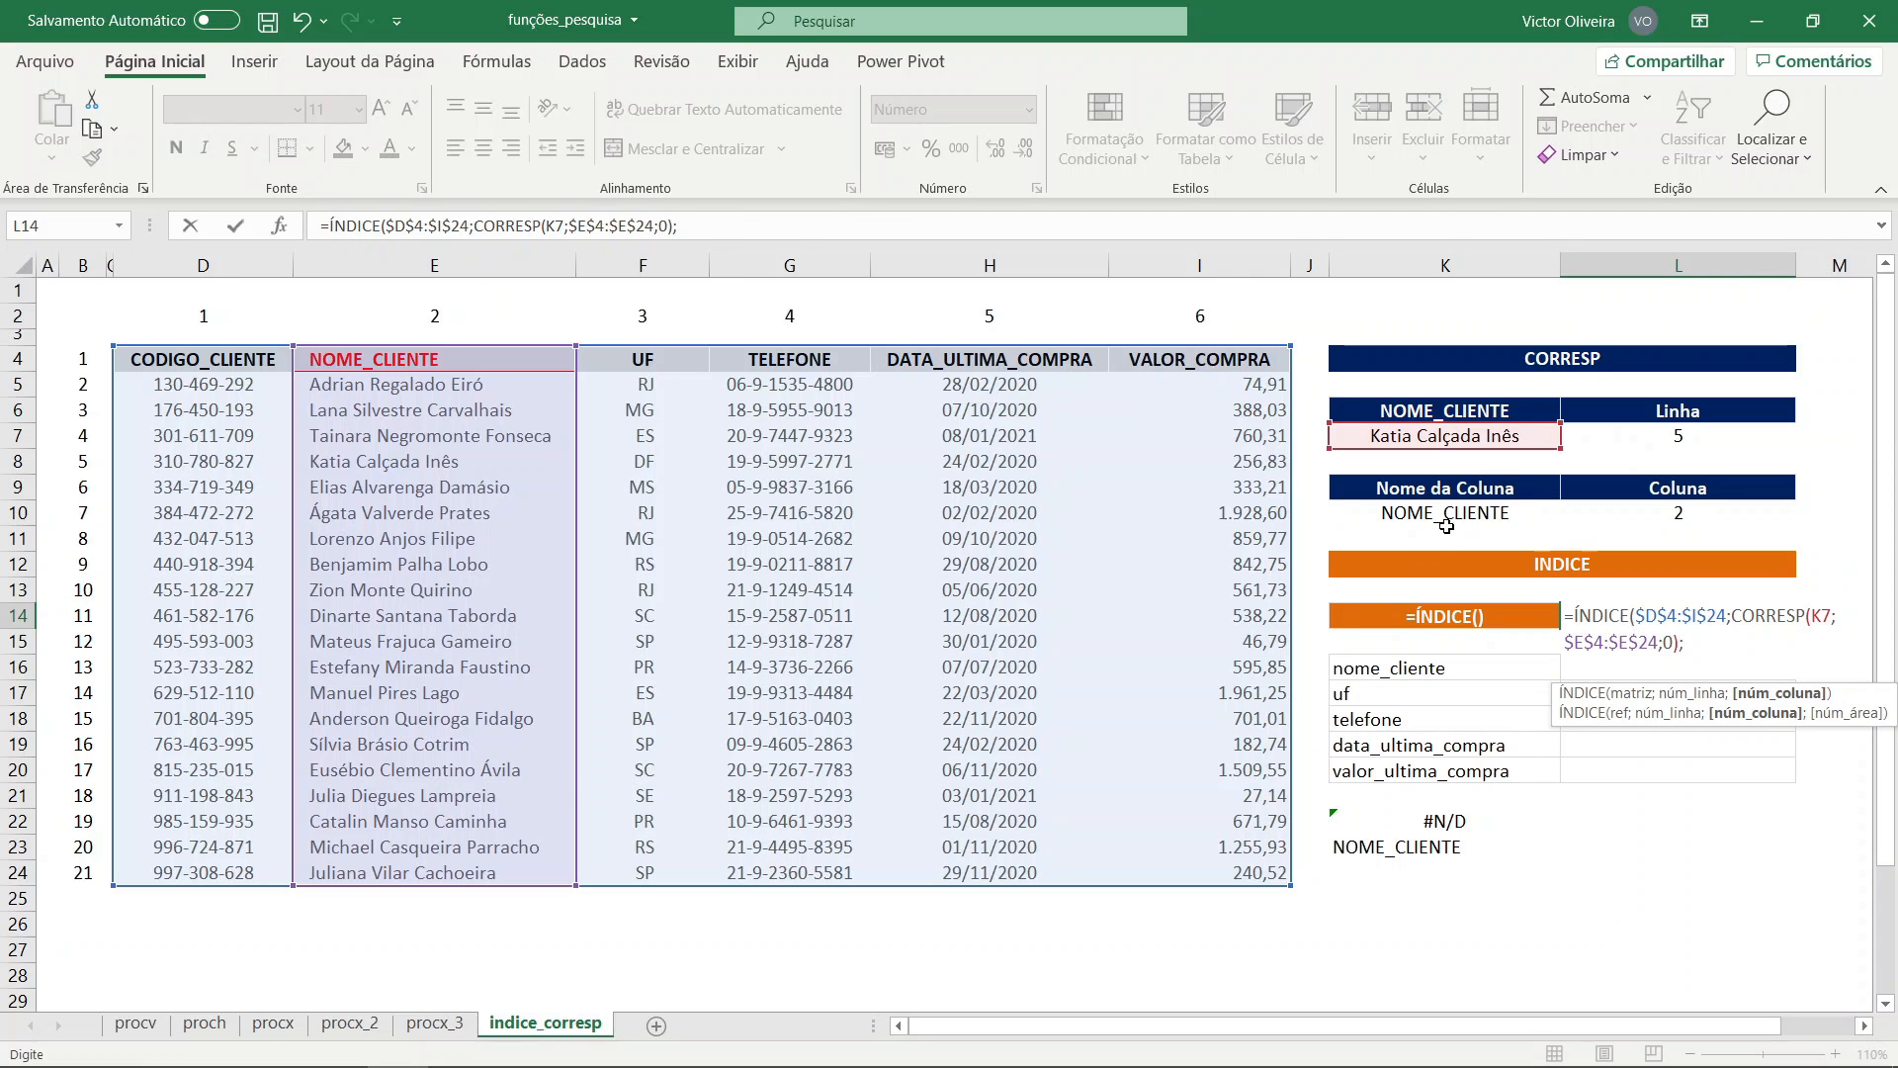
- Set the column argument of L14's ÍNDICE to CORRESP(K10;$D$4:$I$4;0) and complete the formula
text(CORRESP()
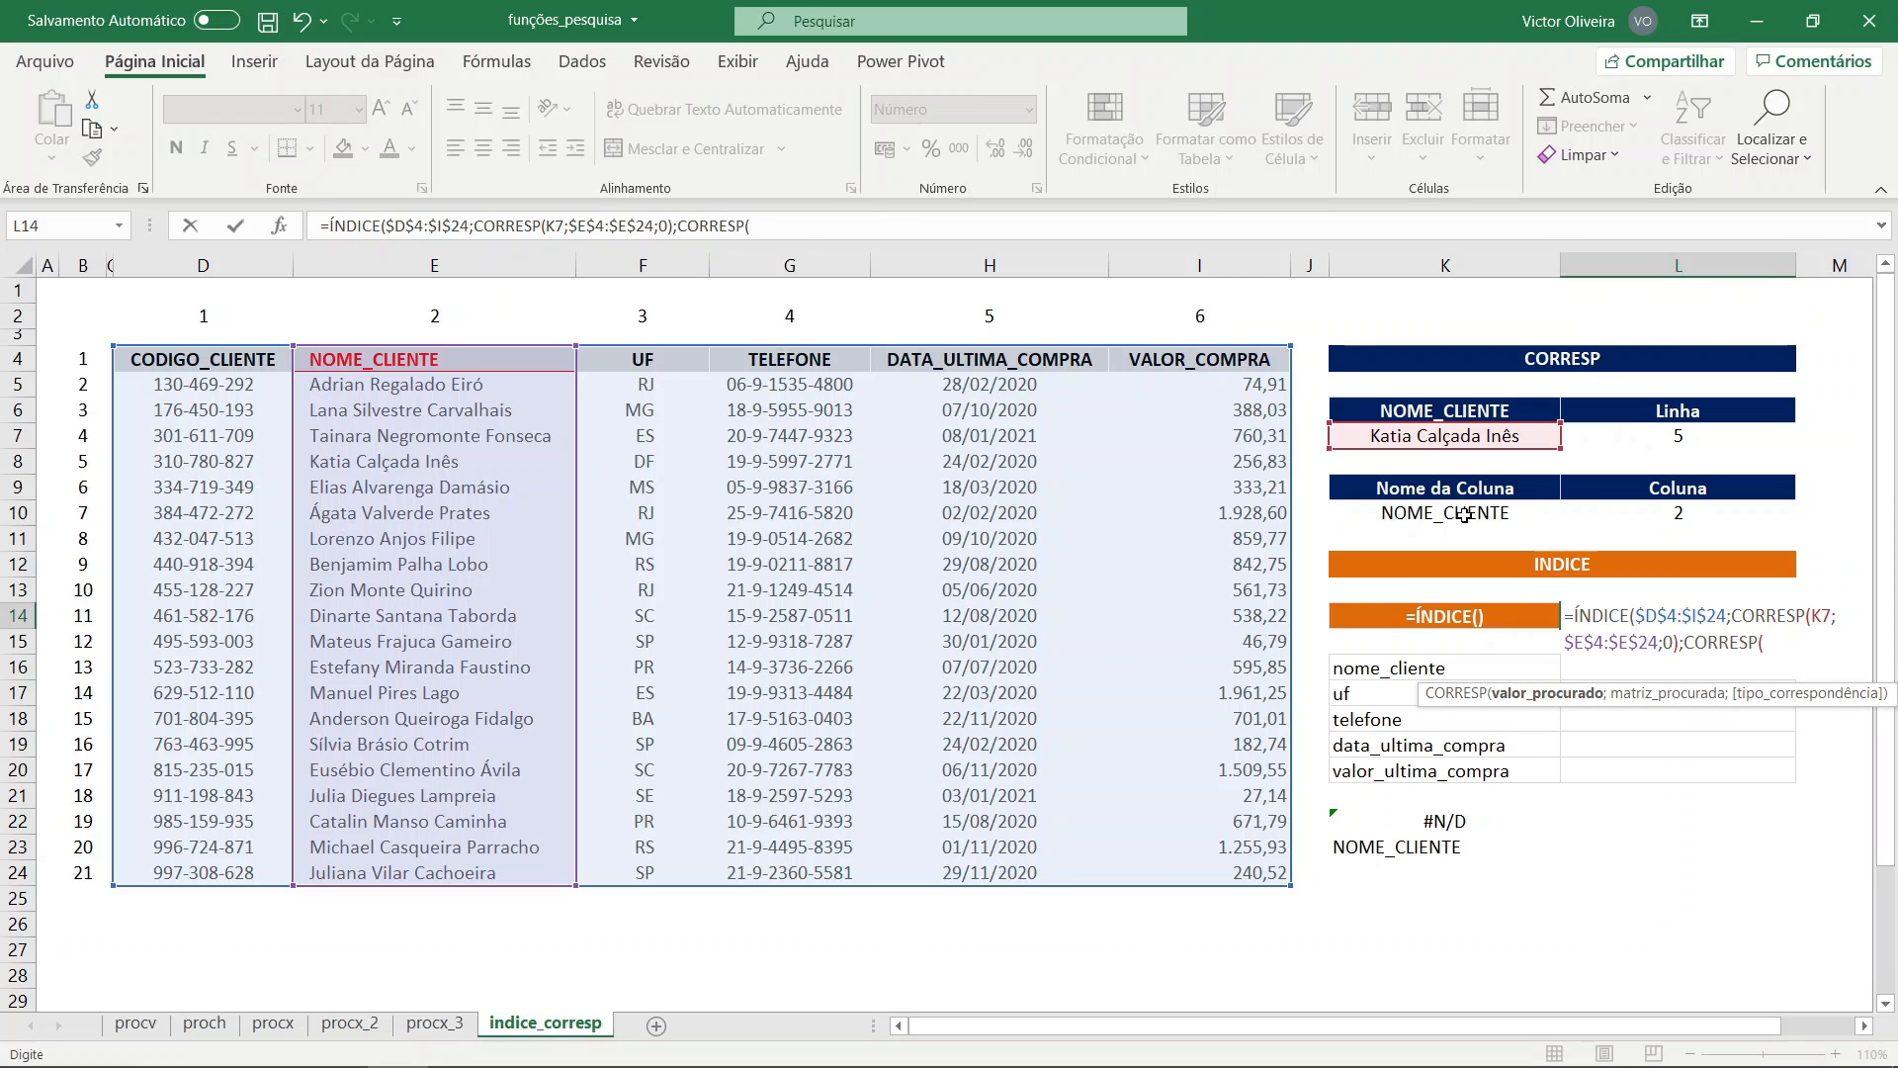
click(1500, 511)
text(;)
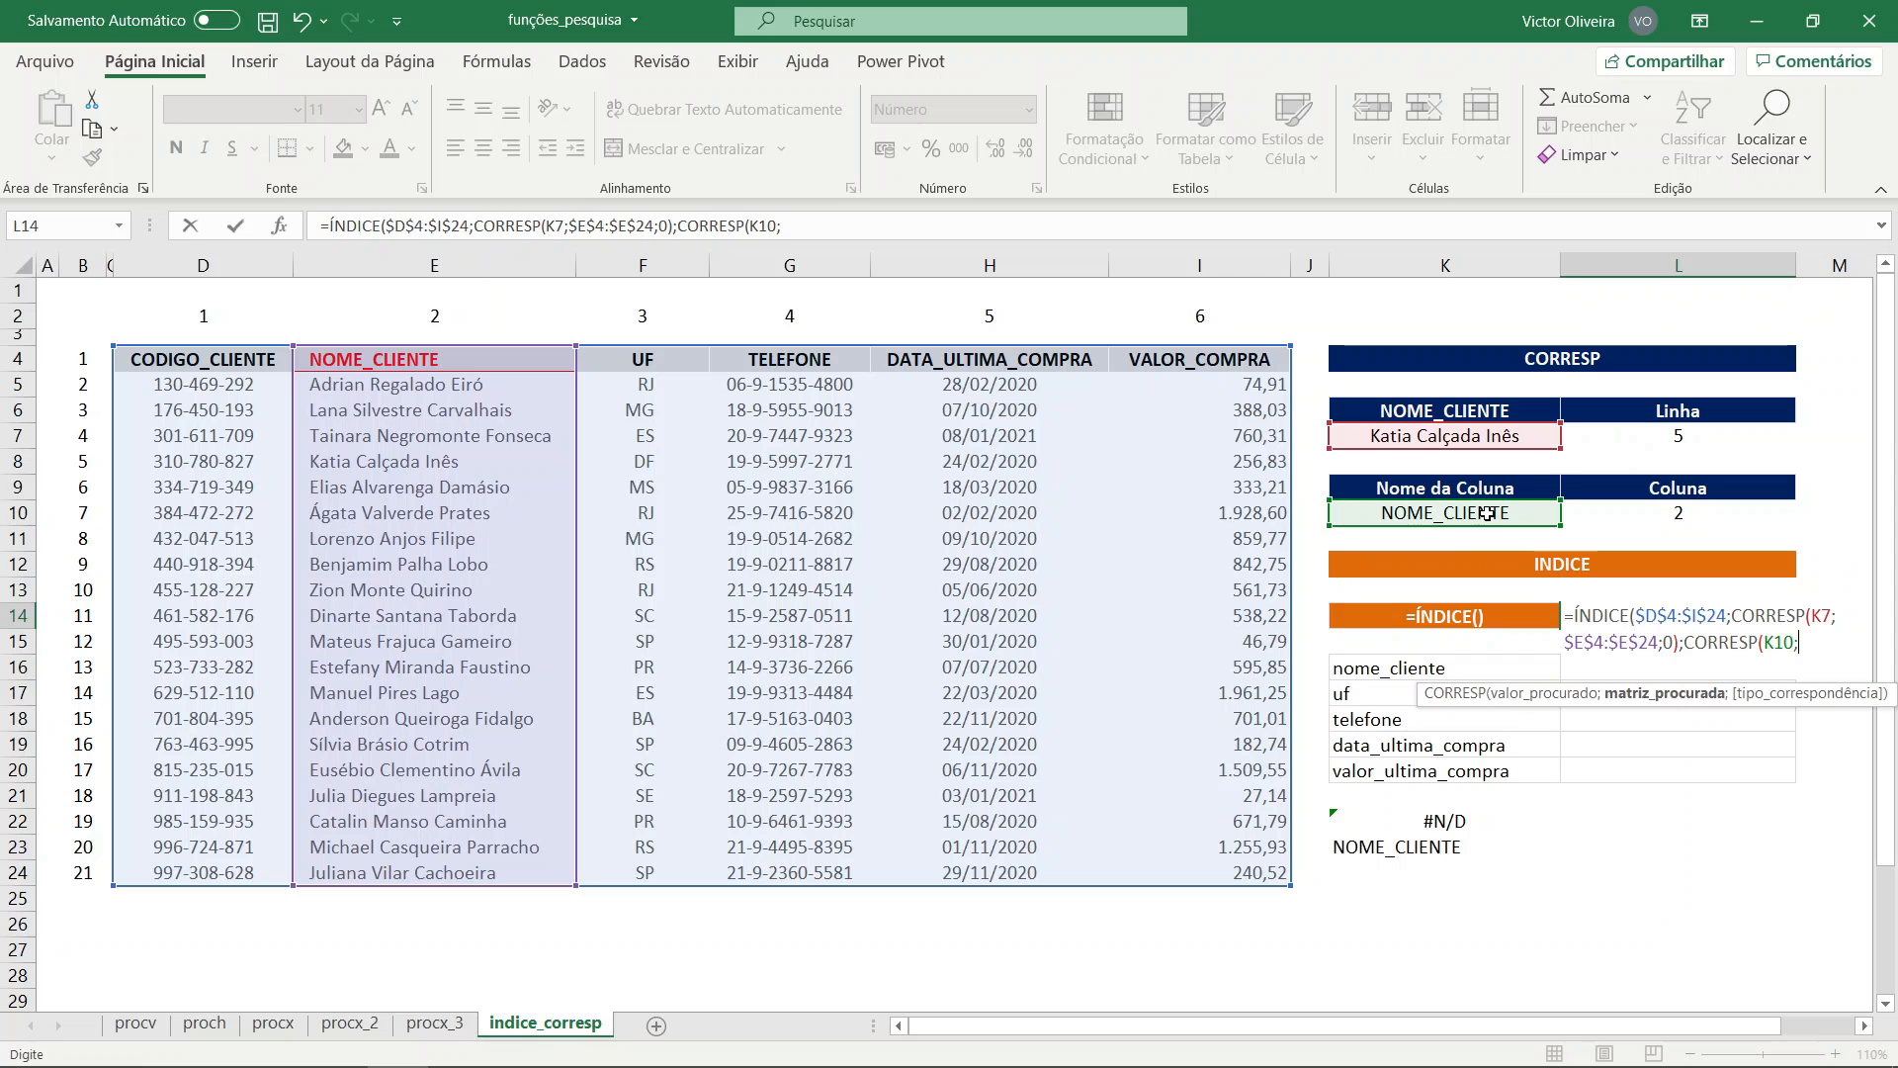
drag(219, 360, 1166, 367)
key(F4)
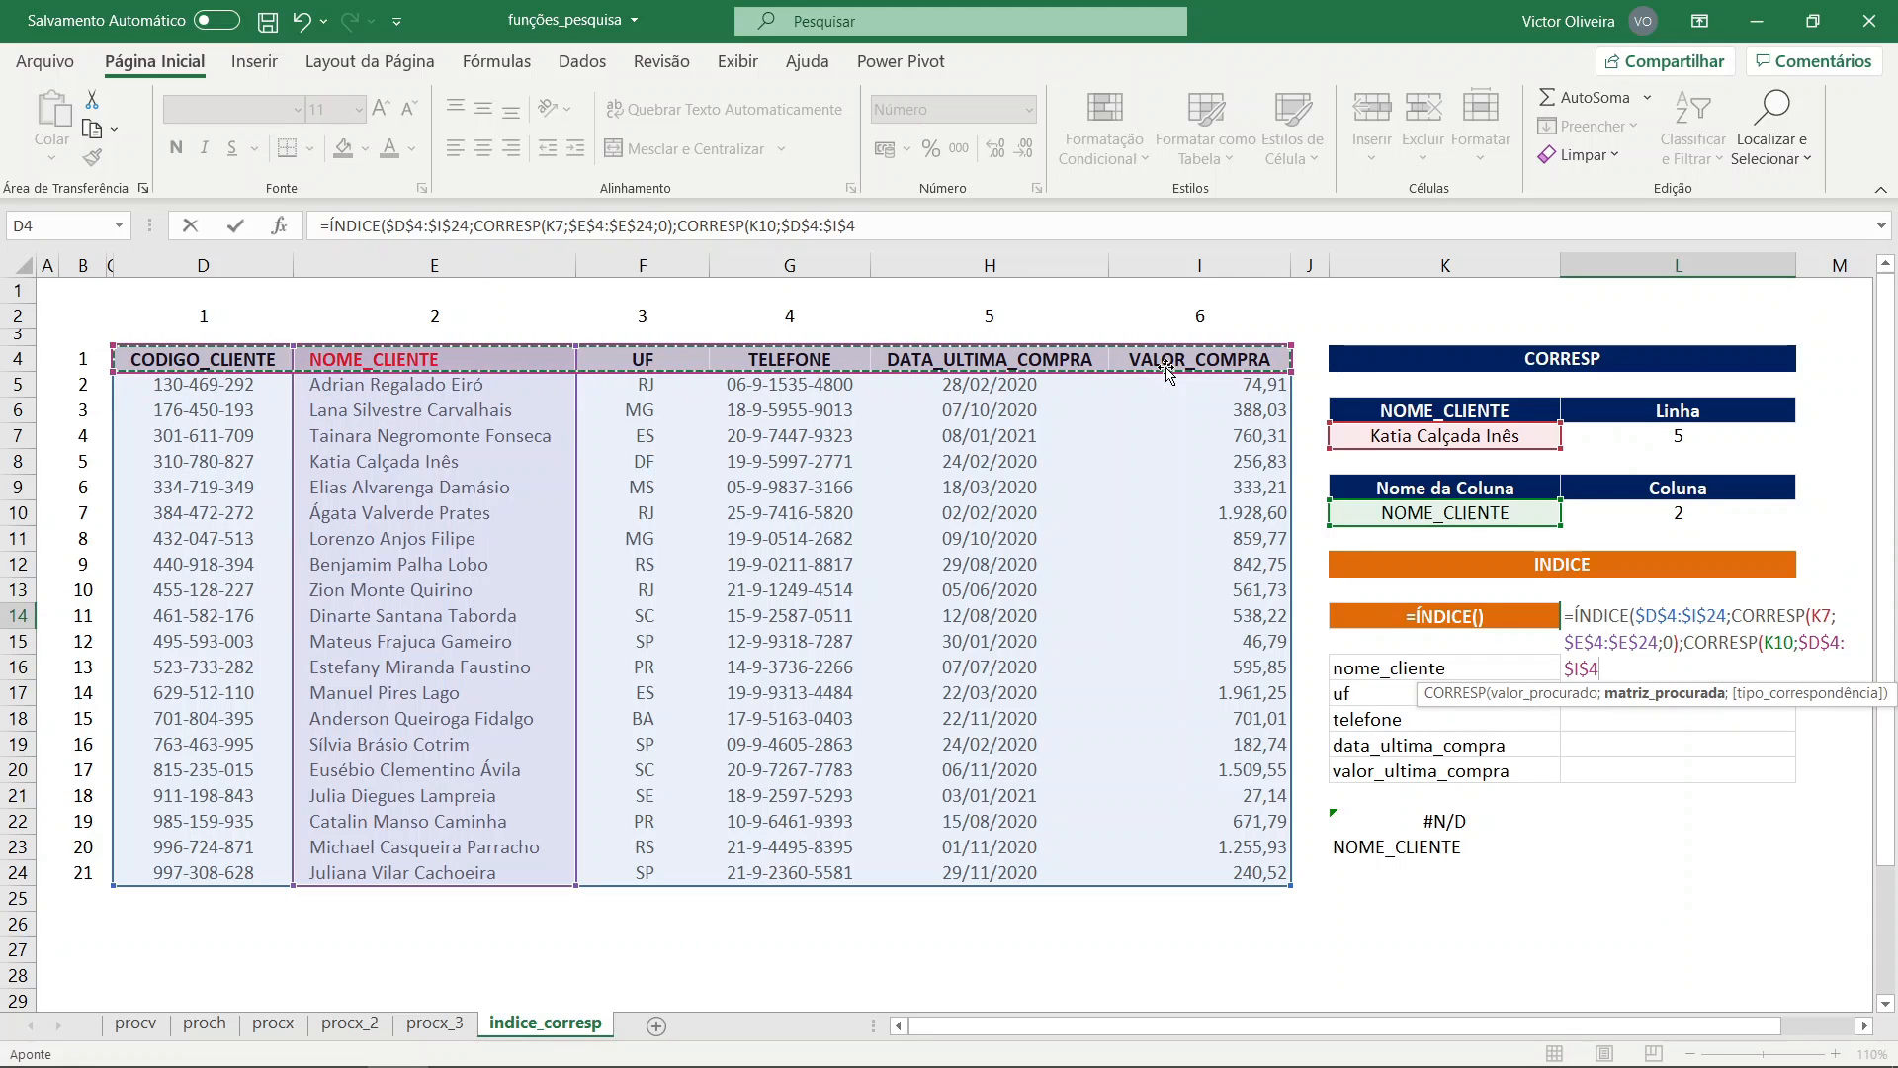
text(;)
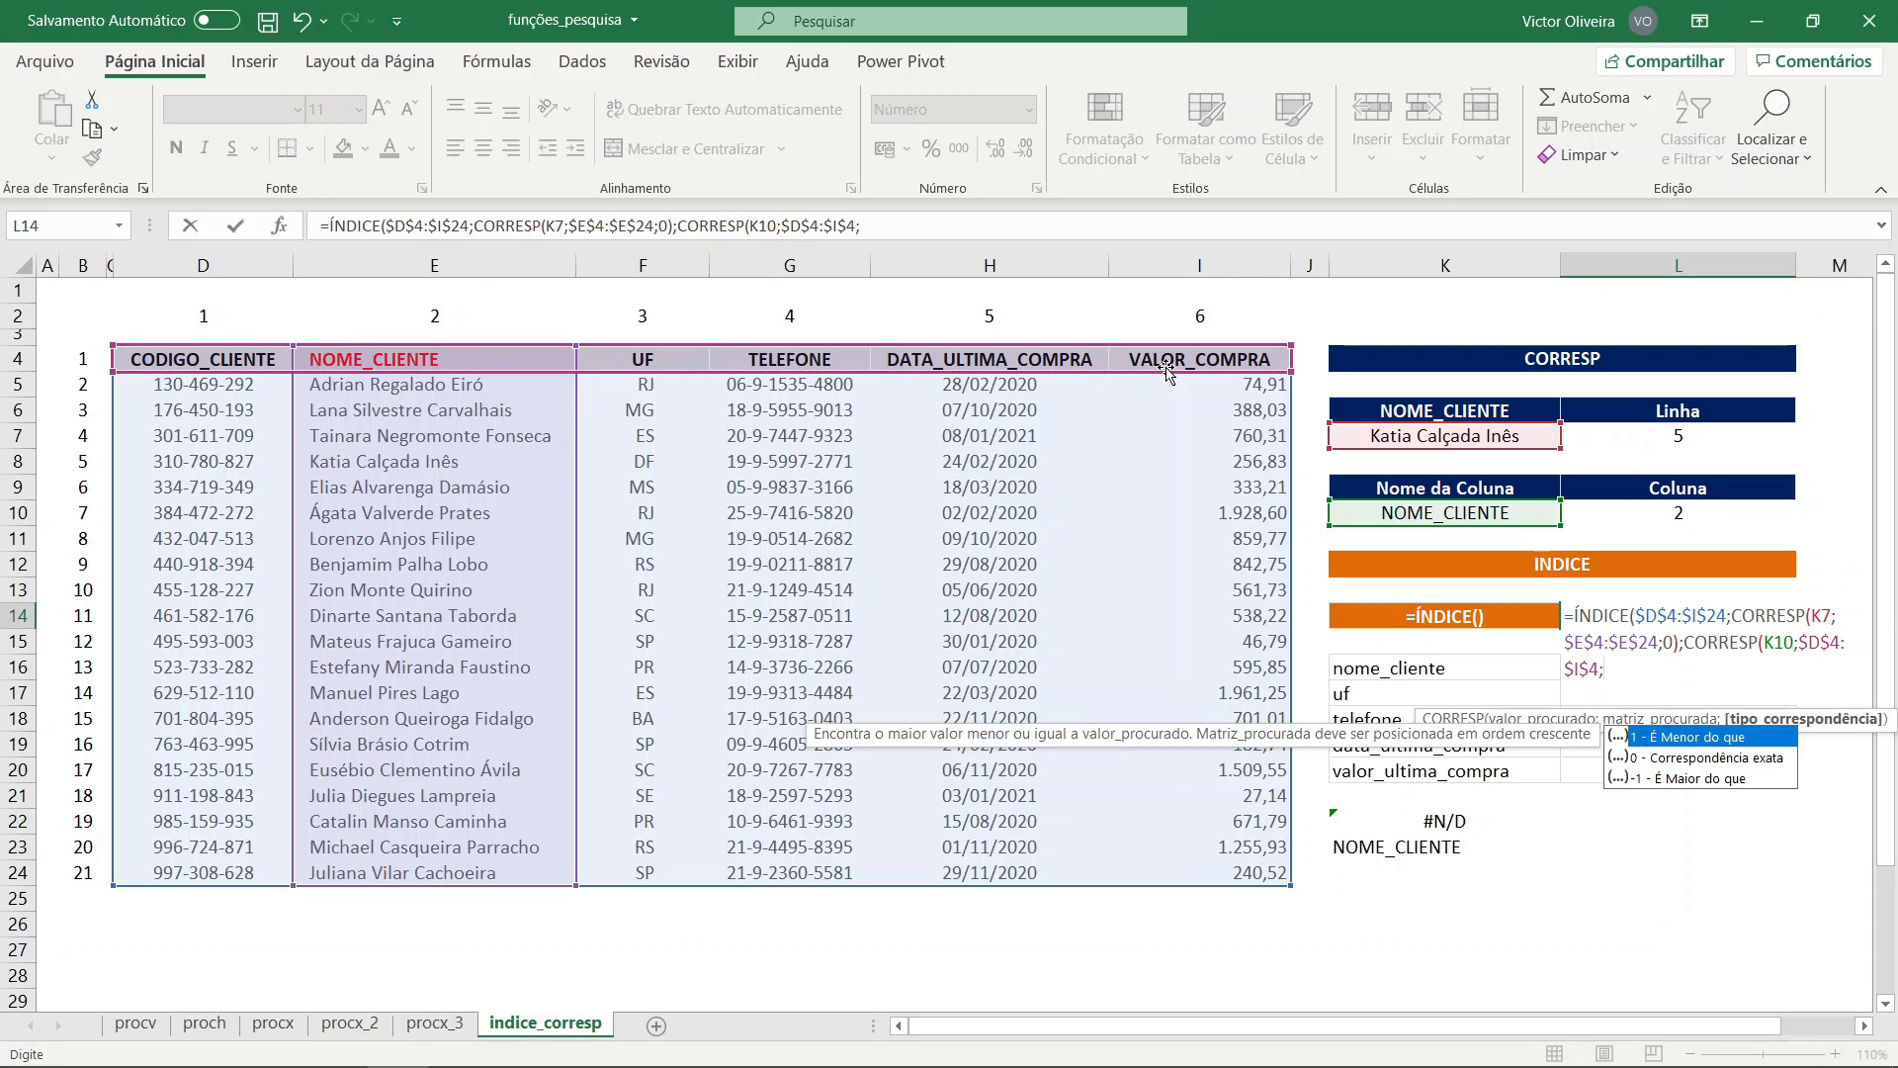
text(0))
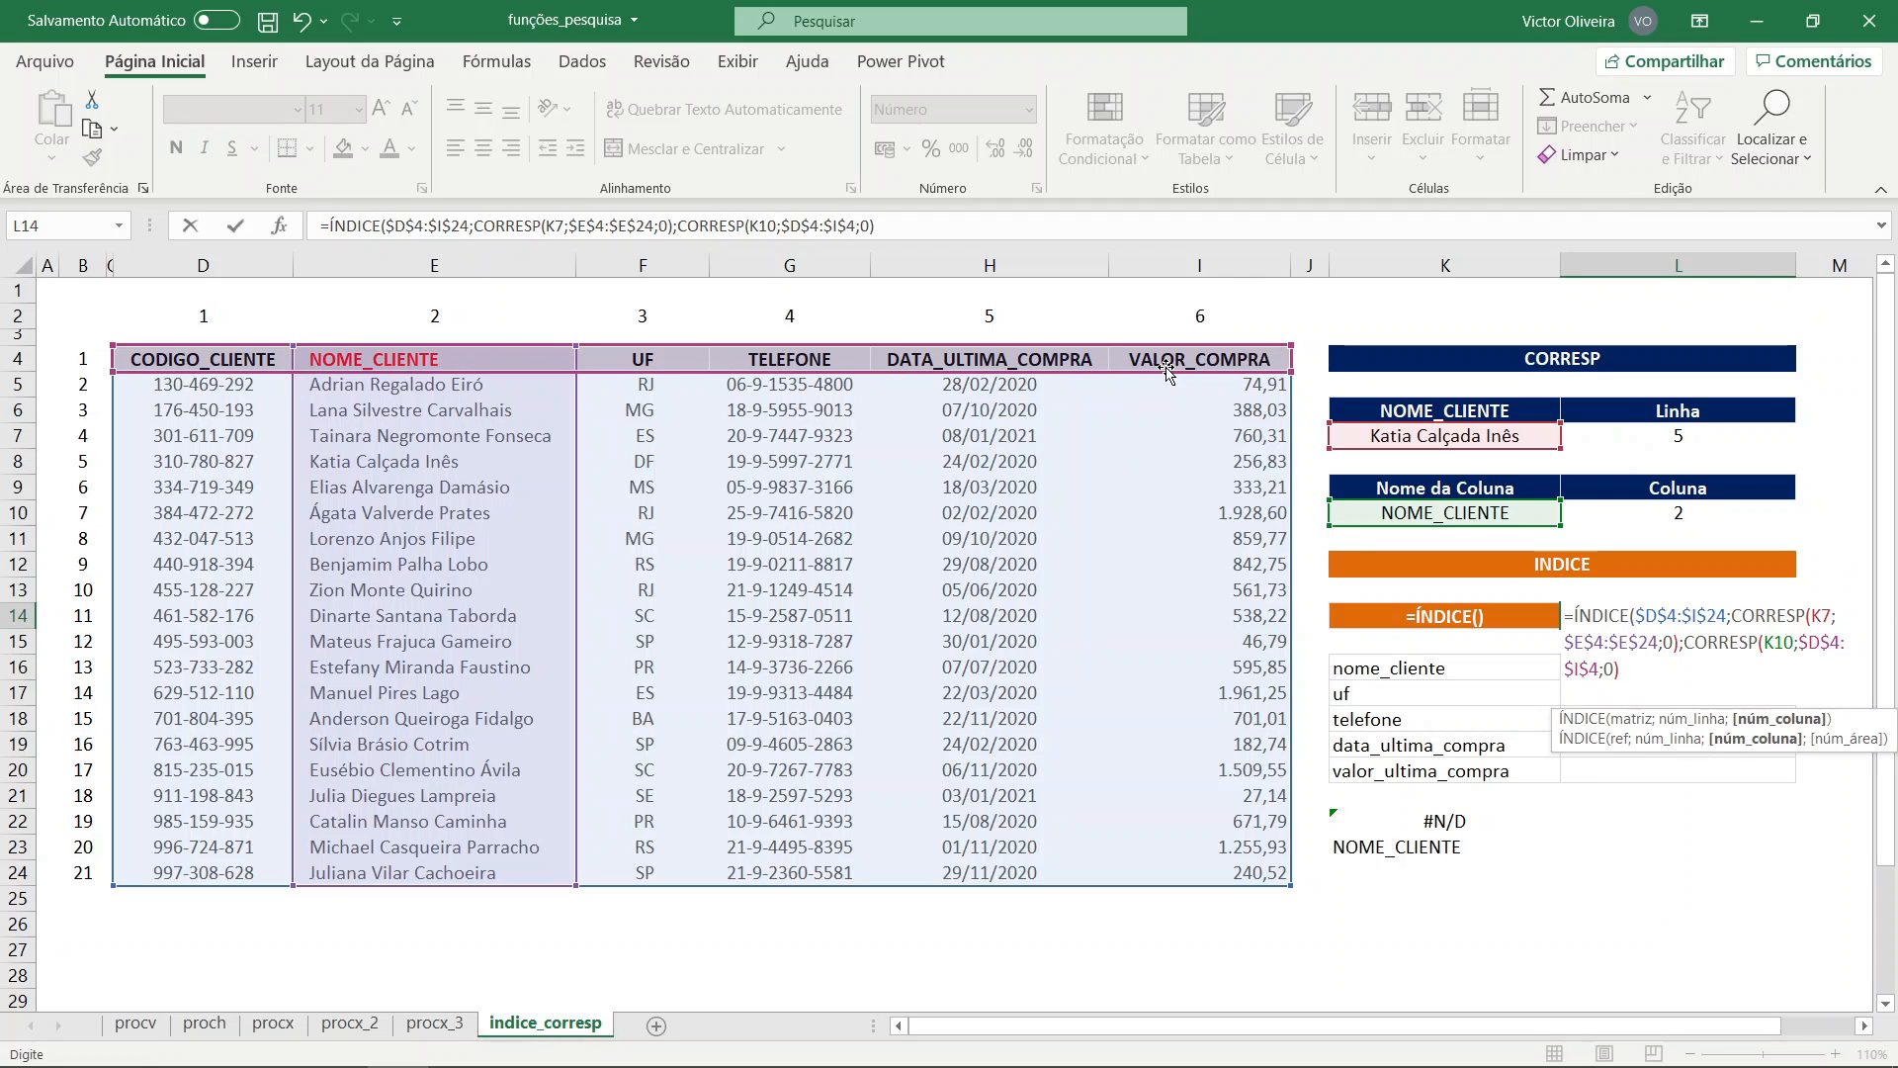
text())
key(ctrl+Return)
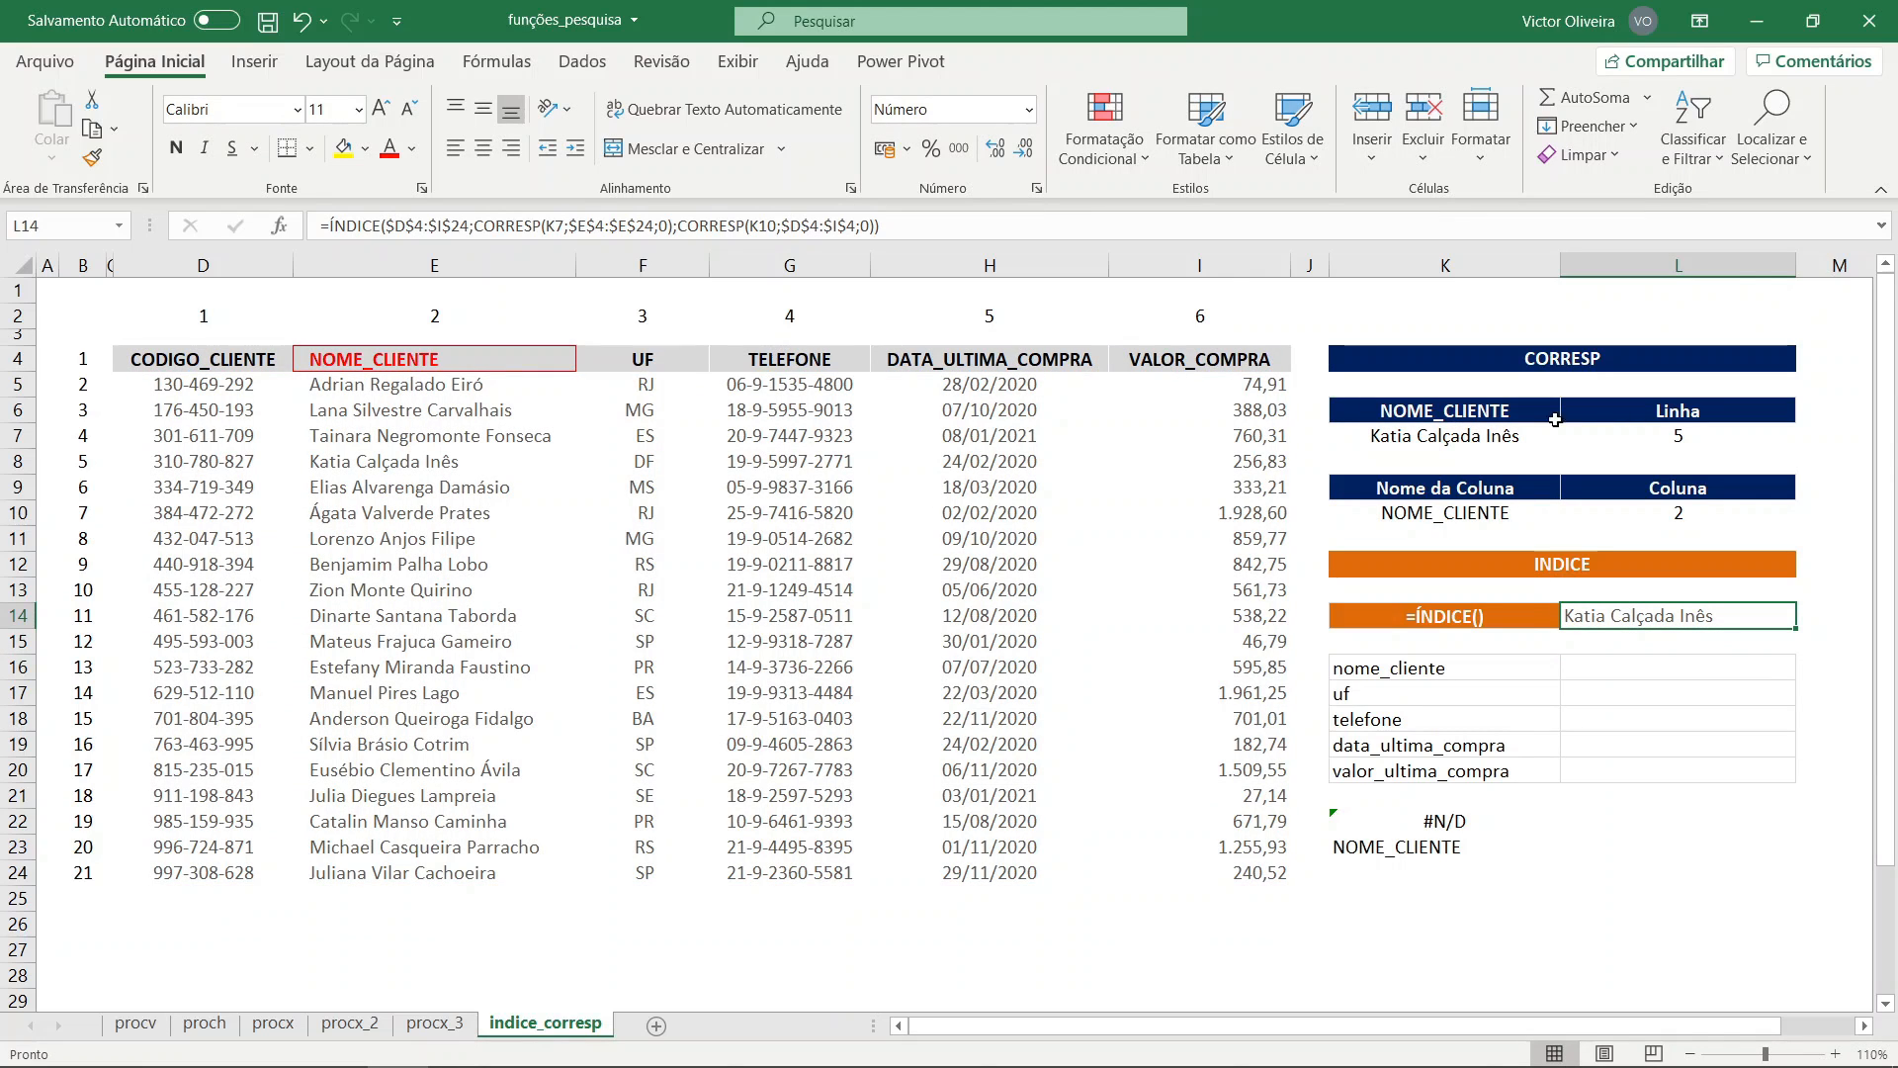
- Set the column name in K10 to CODIGO_CLIENTE and check the ÍNDICE result in L14
click(1491, 436)
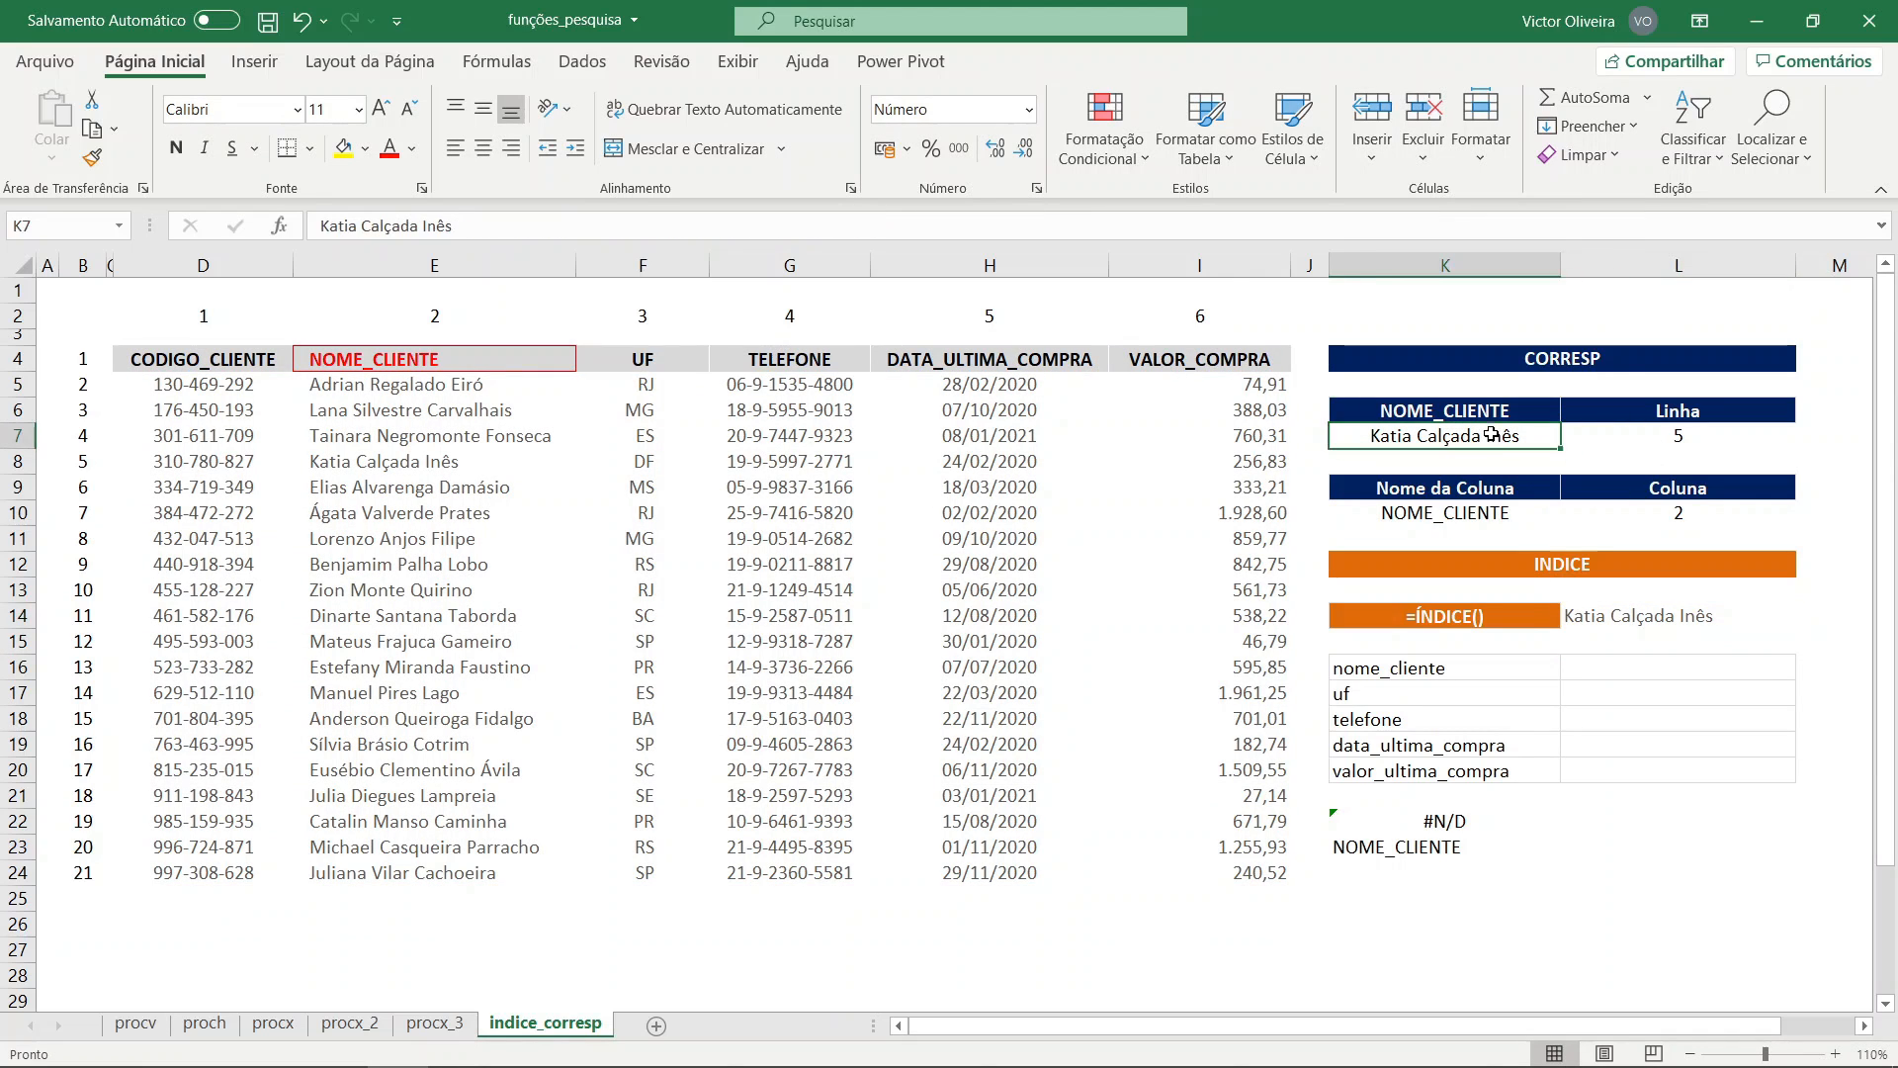
click(1514, 513)
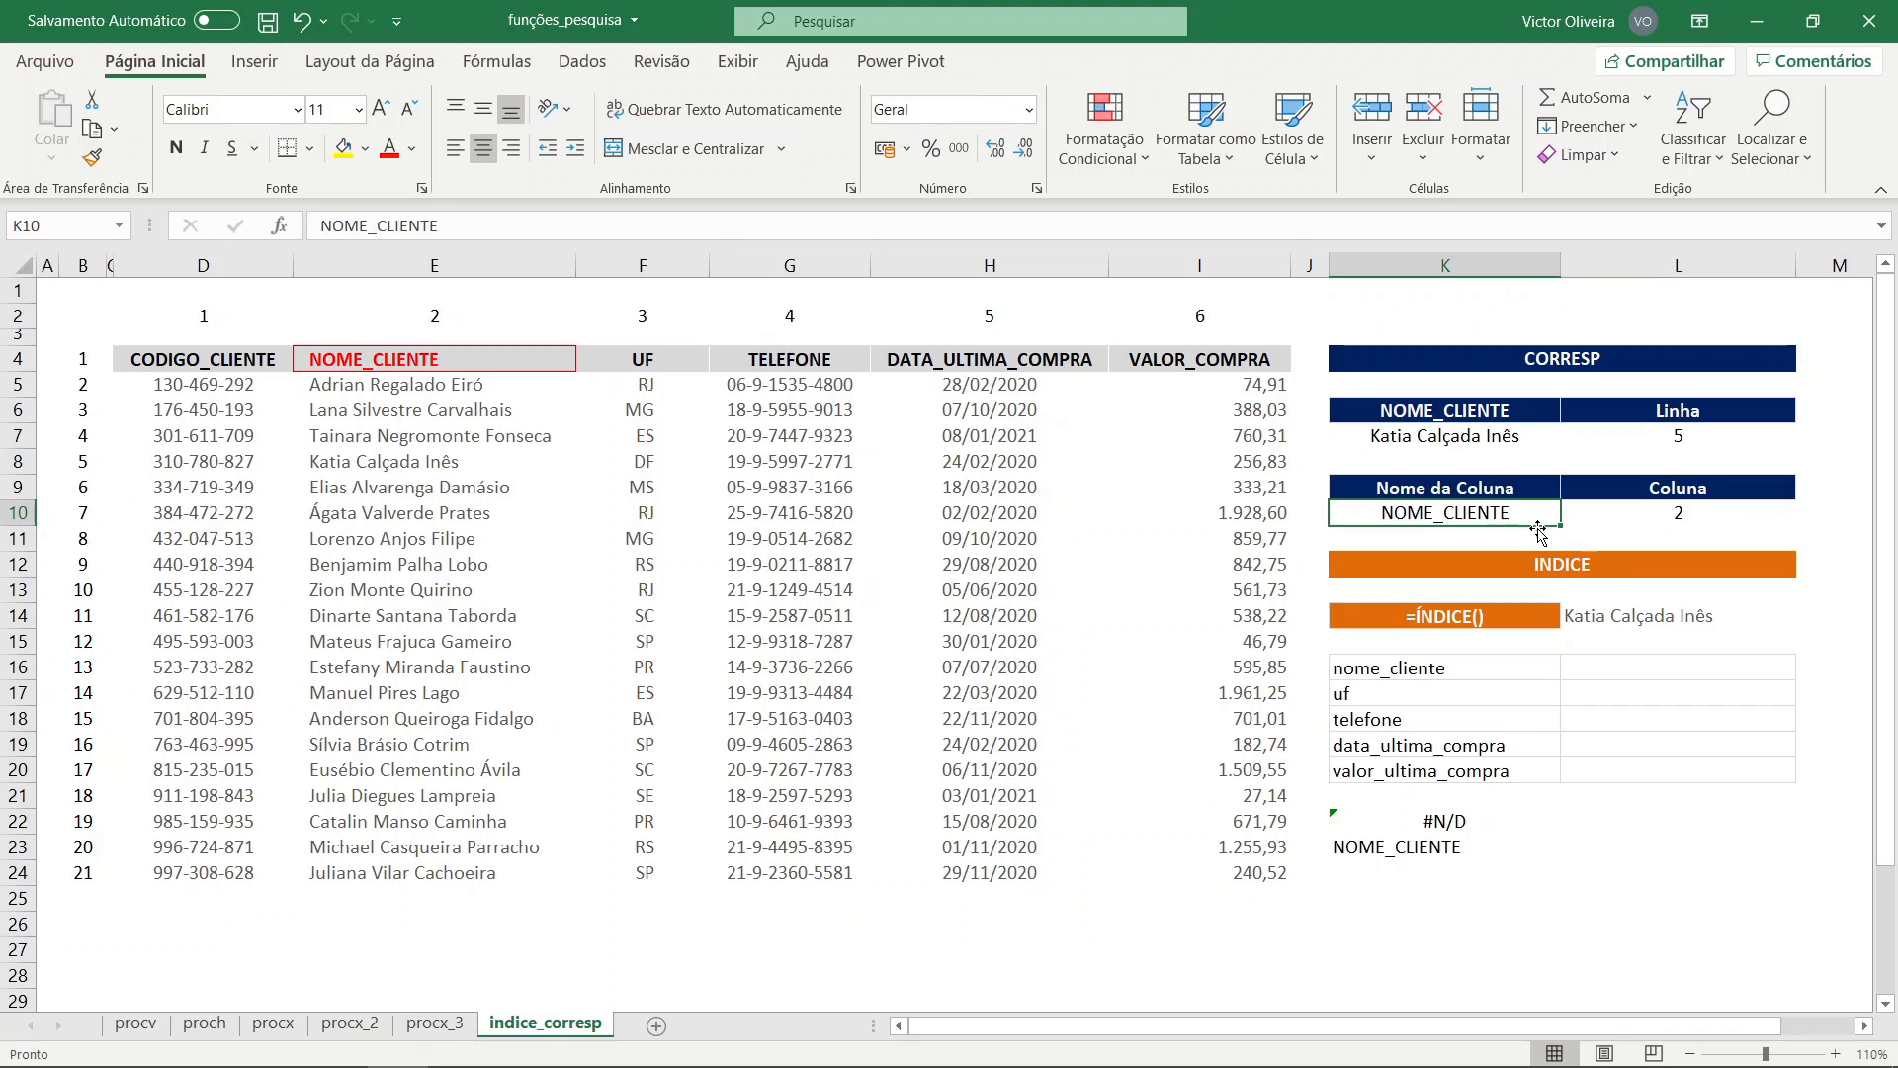
text(CODIGO_CLIENTE)
key(Return)
click(1641, 623)
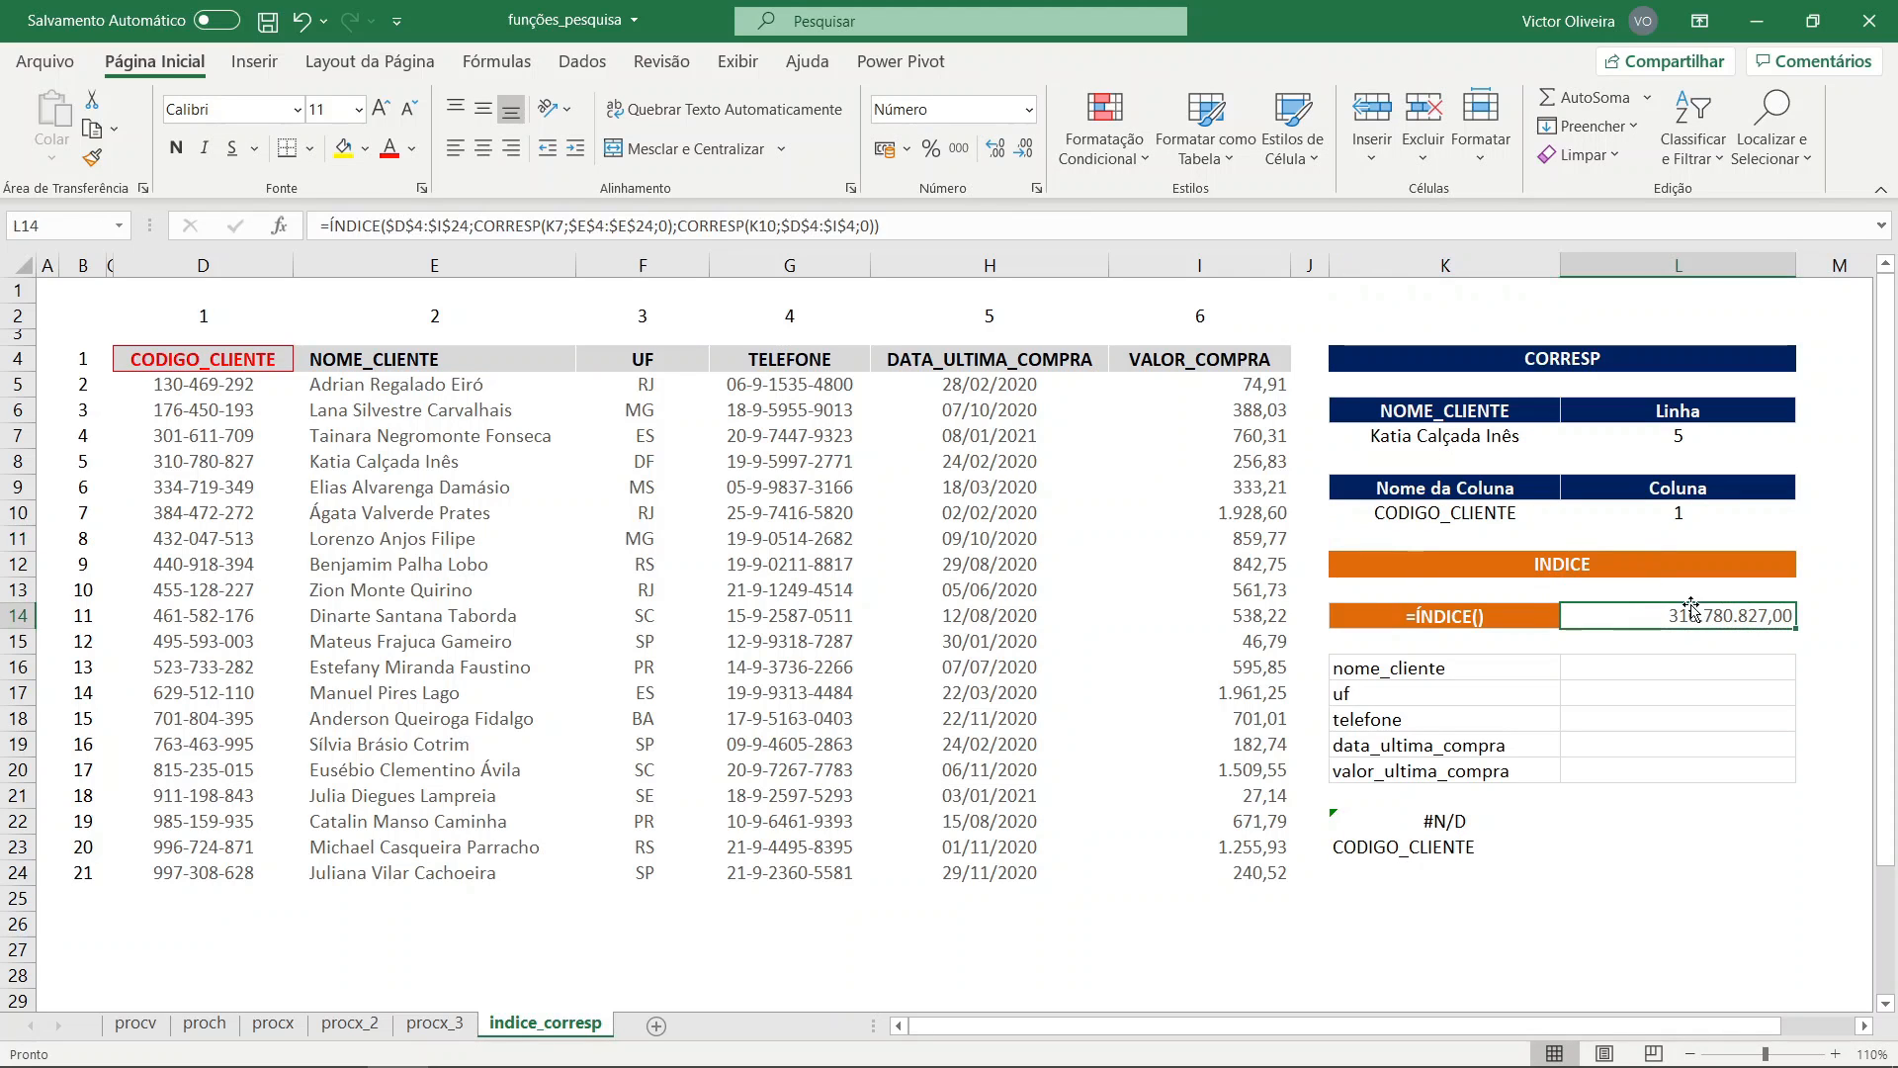
- Apply the cell formatting of the CODIGO_CLIENTE column to L14 and compare its result with D8
click(257, 539)
click(1685, 615)
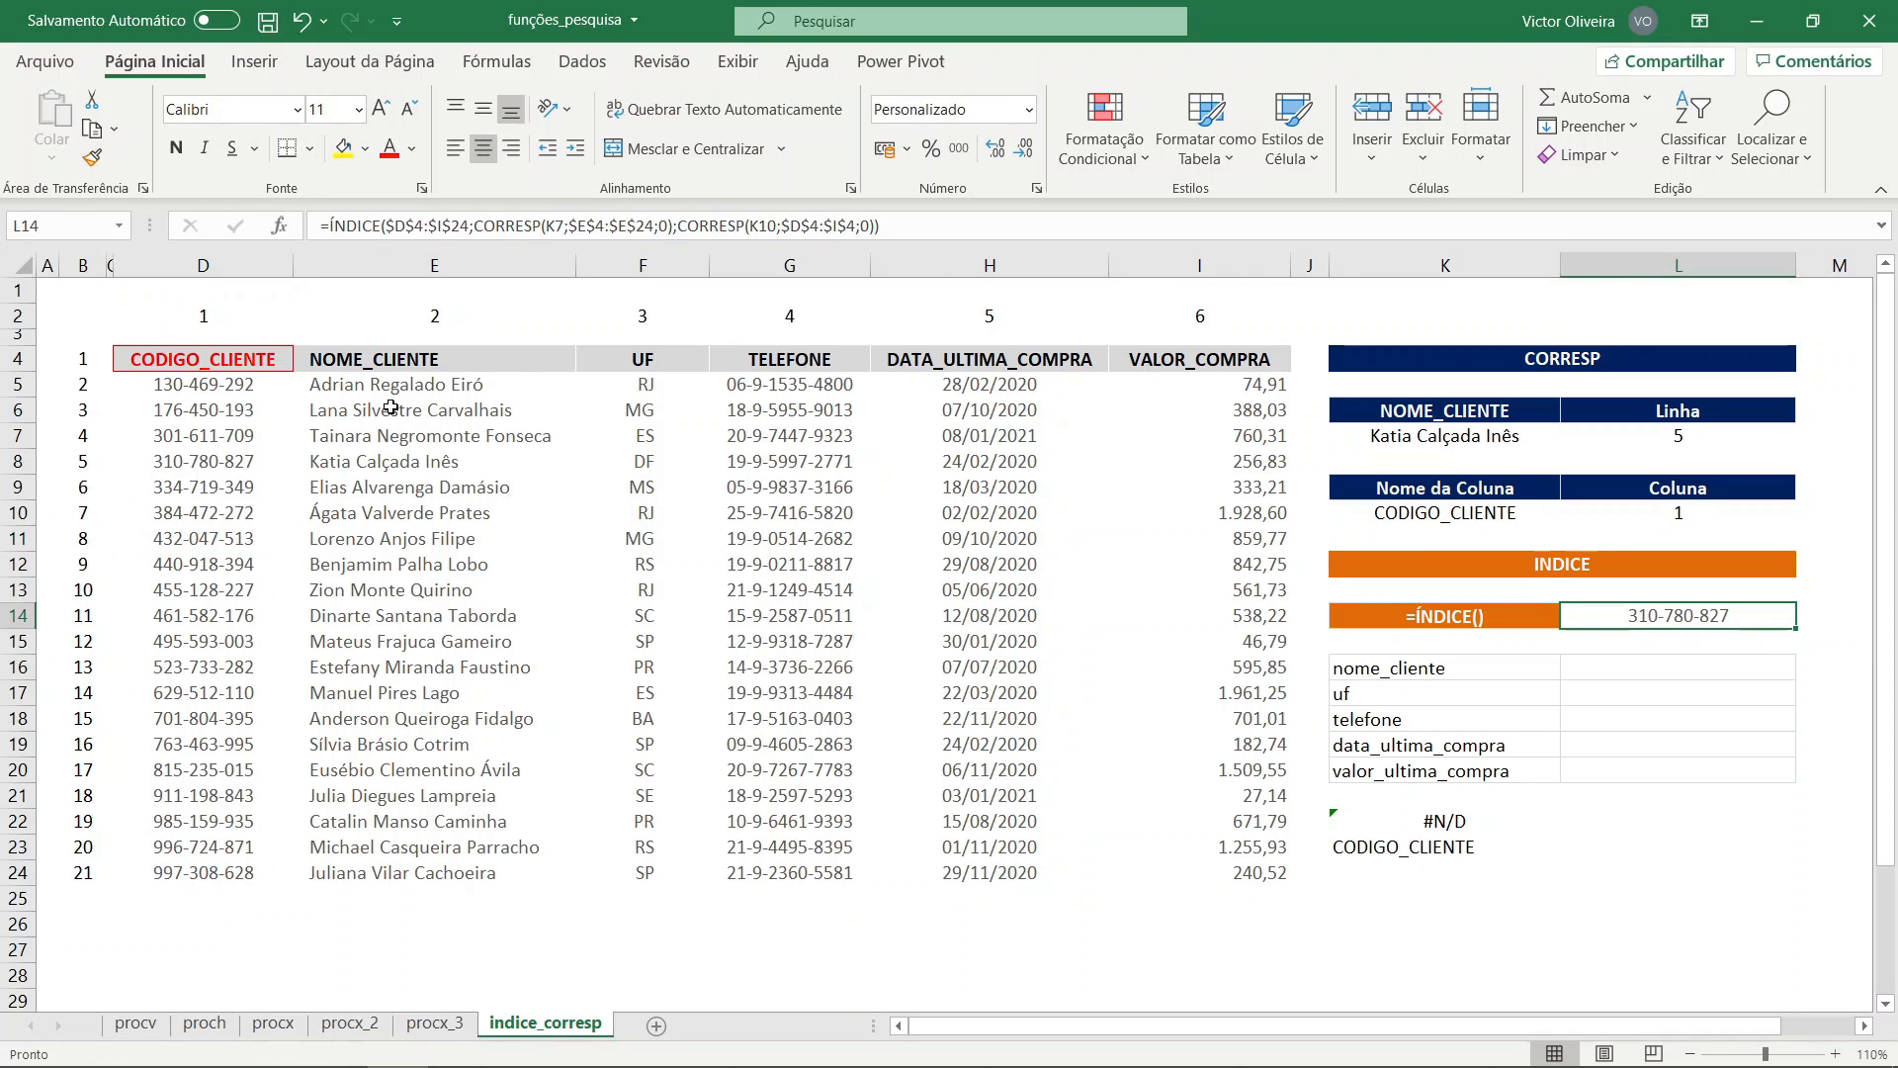
click(225, 460)
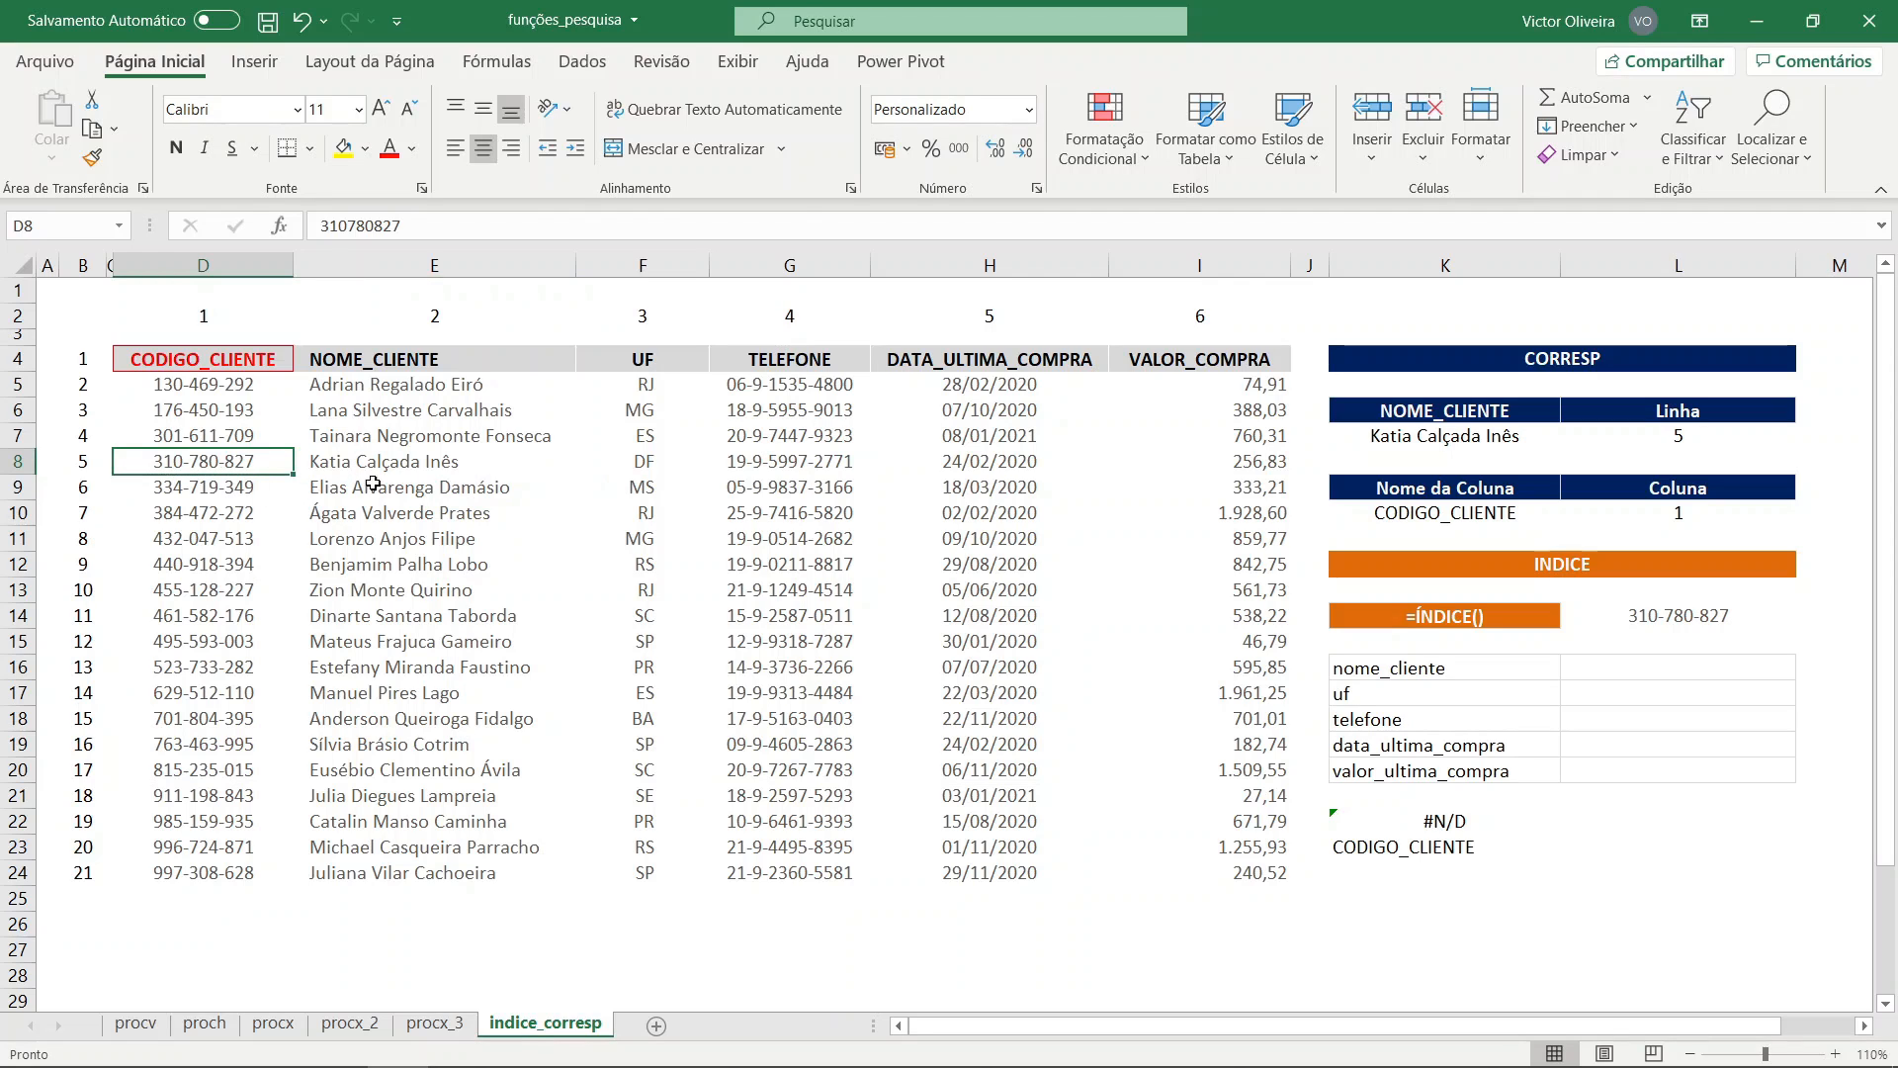
click(1734, 608)
click(215, 462)
- Try changing the search range of the PROCV formula in K22 to E4:I24
click(1441, 826)
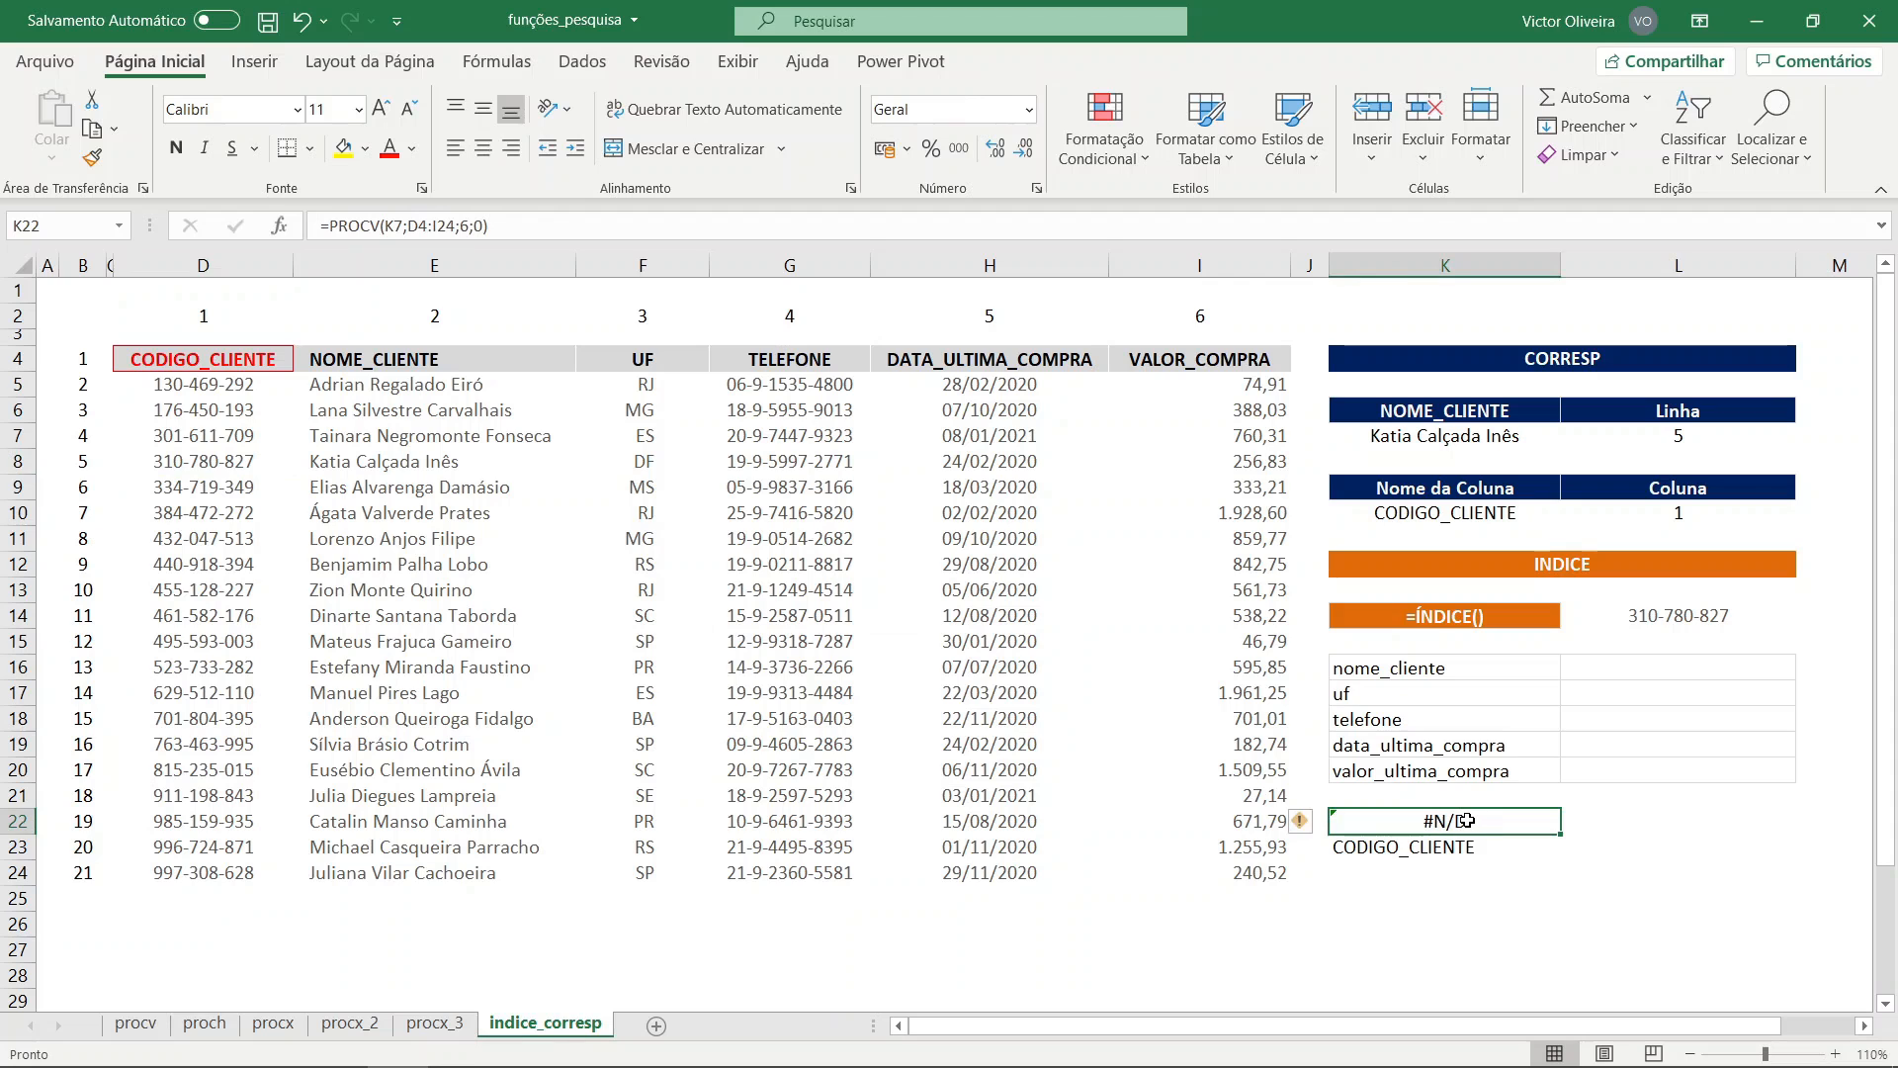
key(F2)
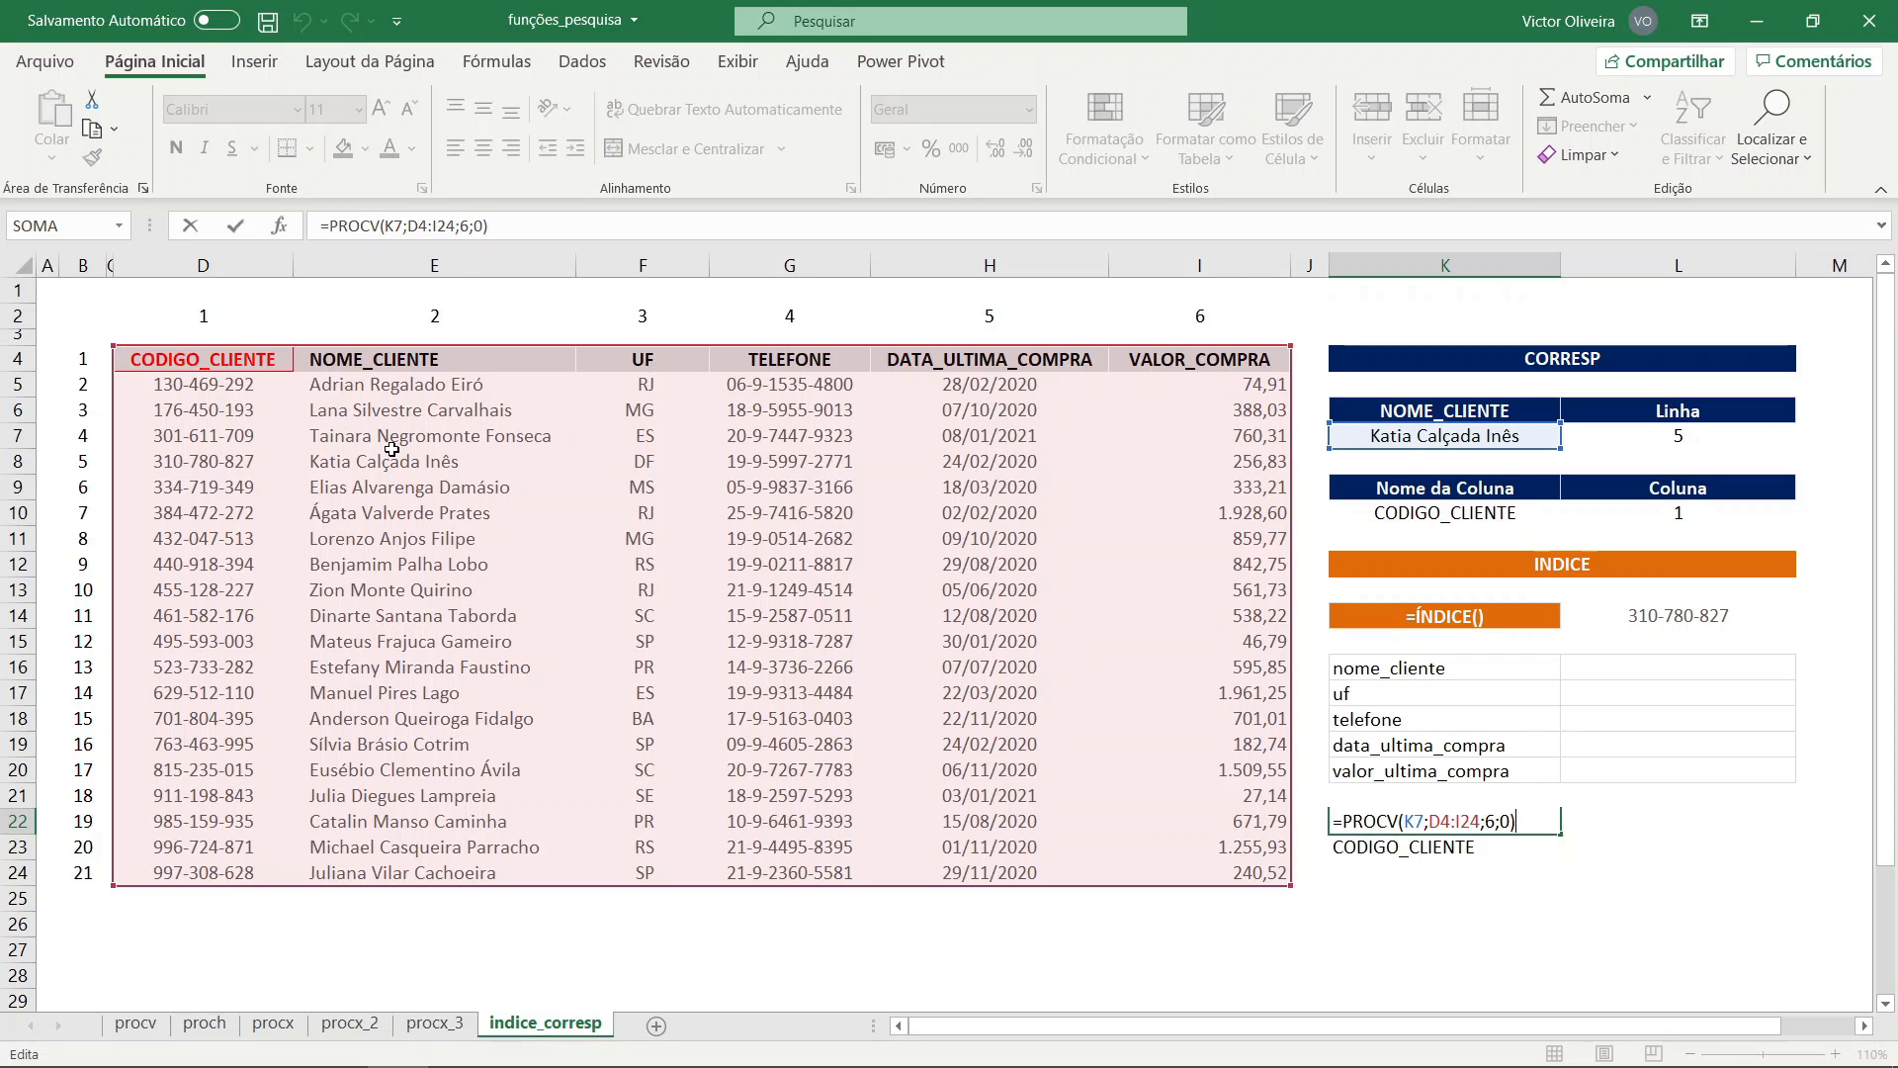
drag(120, 338, 294, 344)
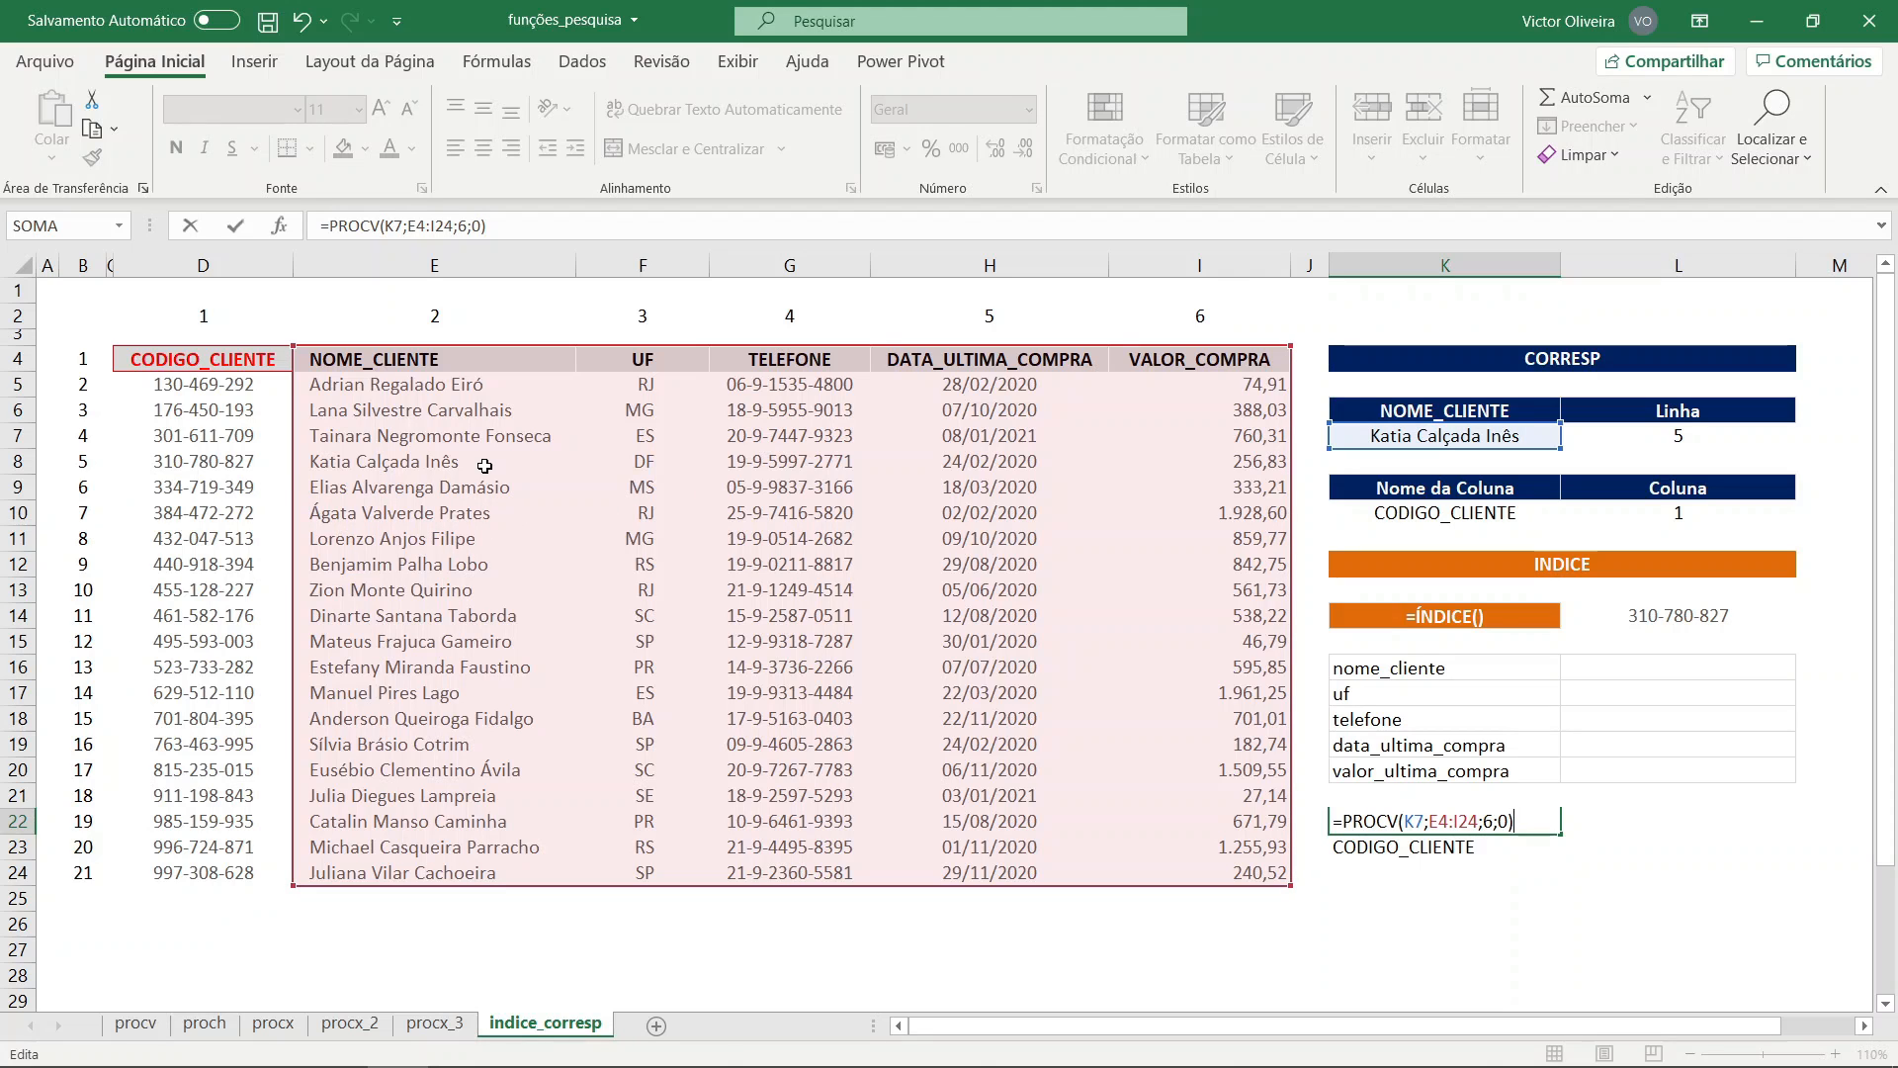
key(ctrl+Return)
- Clear the contents of the test cells K22 and K23
key(Delete)
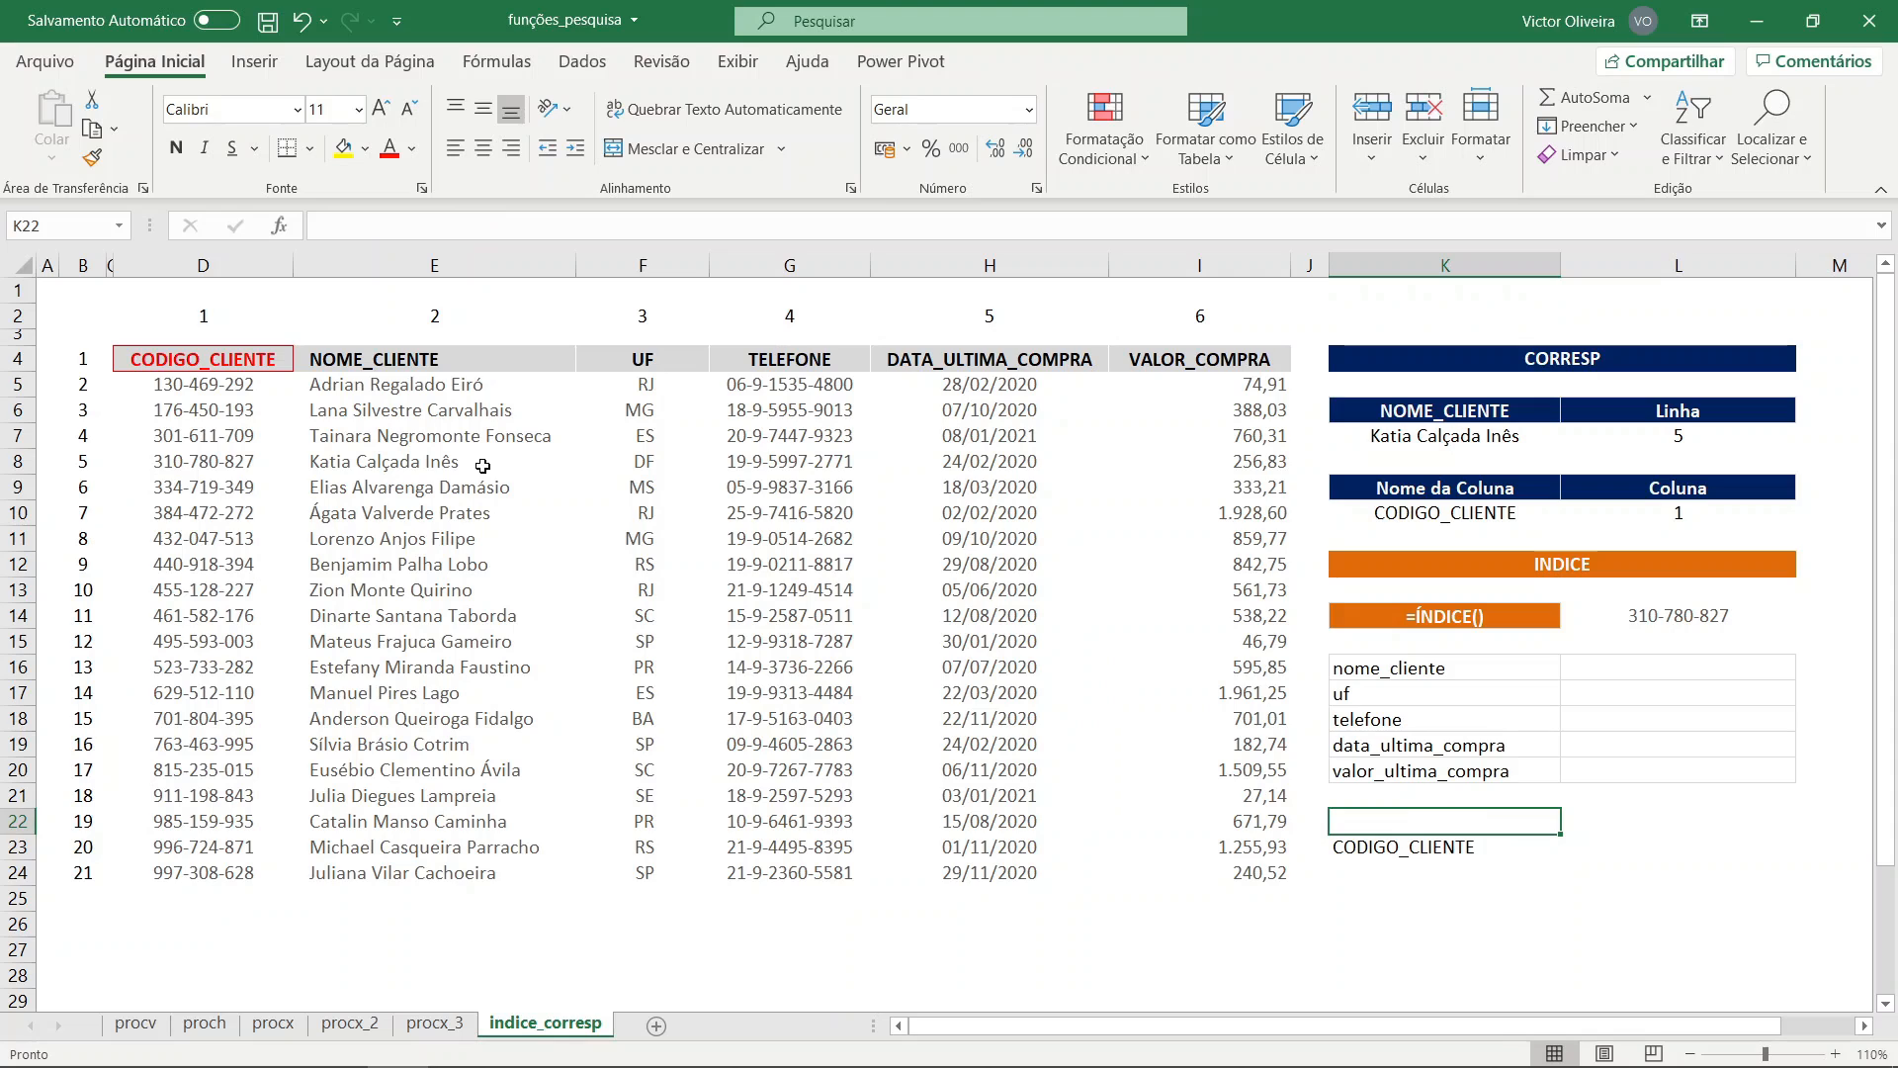
key(Down)
key(Delete)
key(ctrl+z)
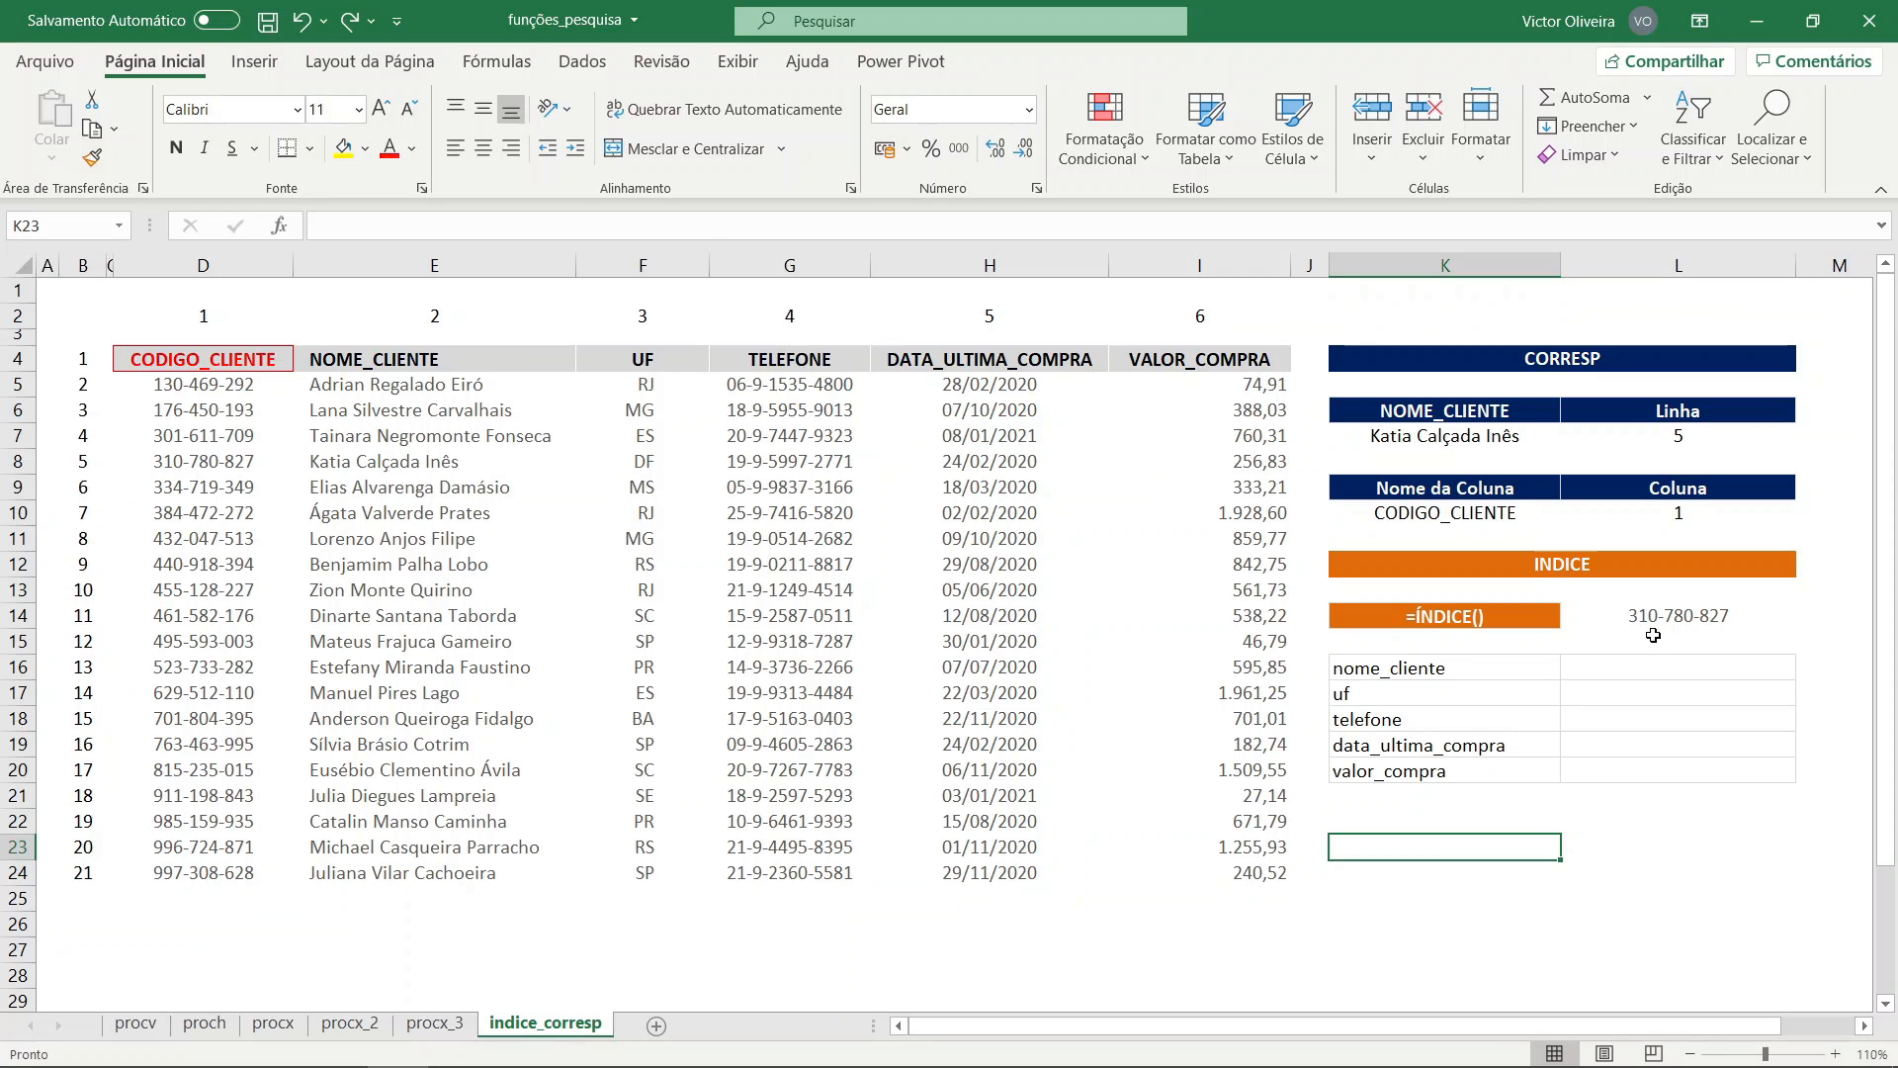
- Start an ÍNDICE formula in L16, beside nome_cliente, using the absolute range $D$4:$I$24 as its matrix
drag(1668, 665, 1674, 744)
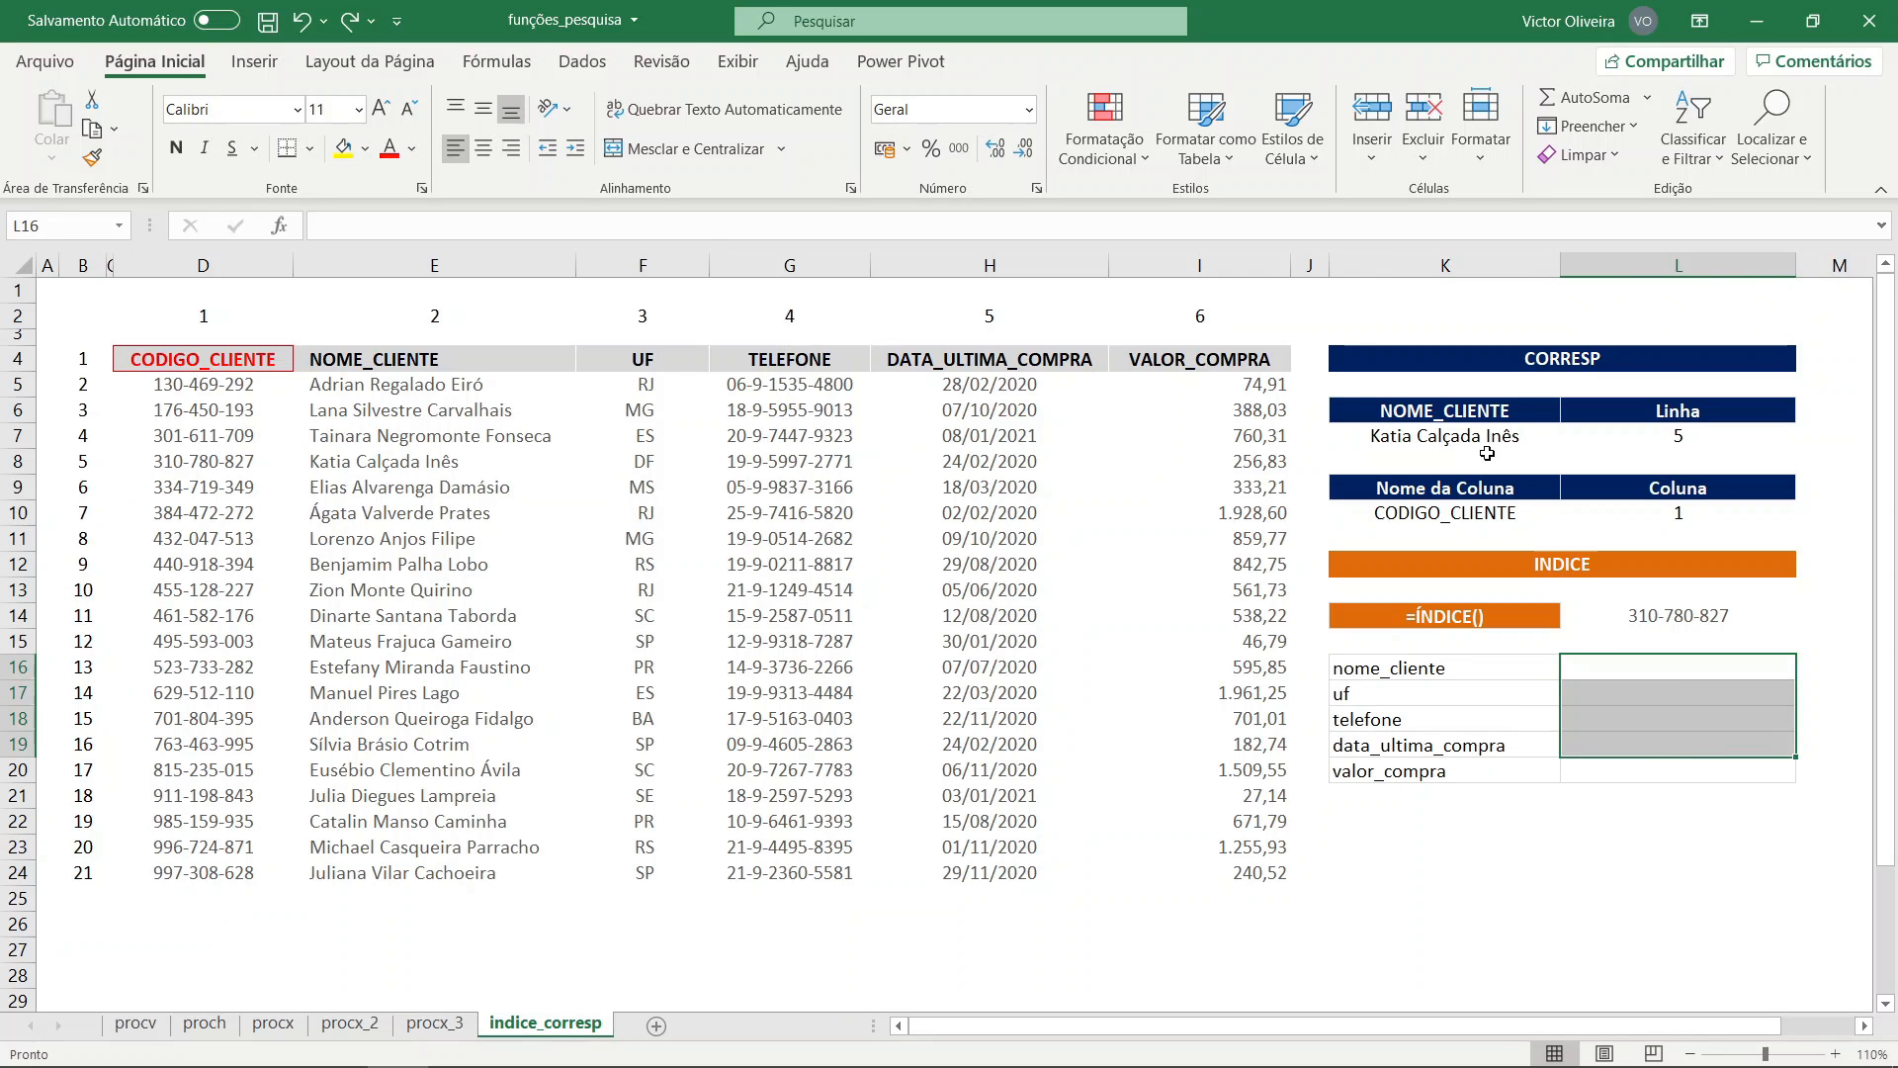
click(1680, 668)
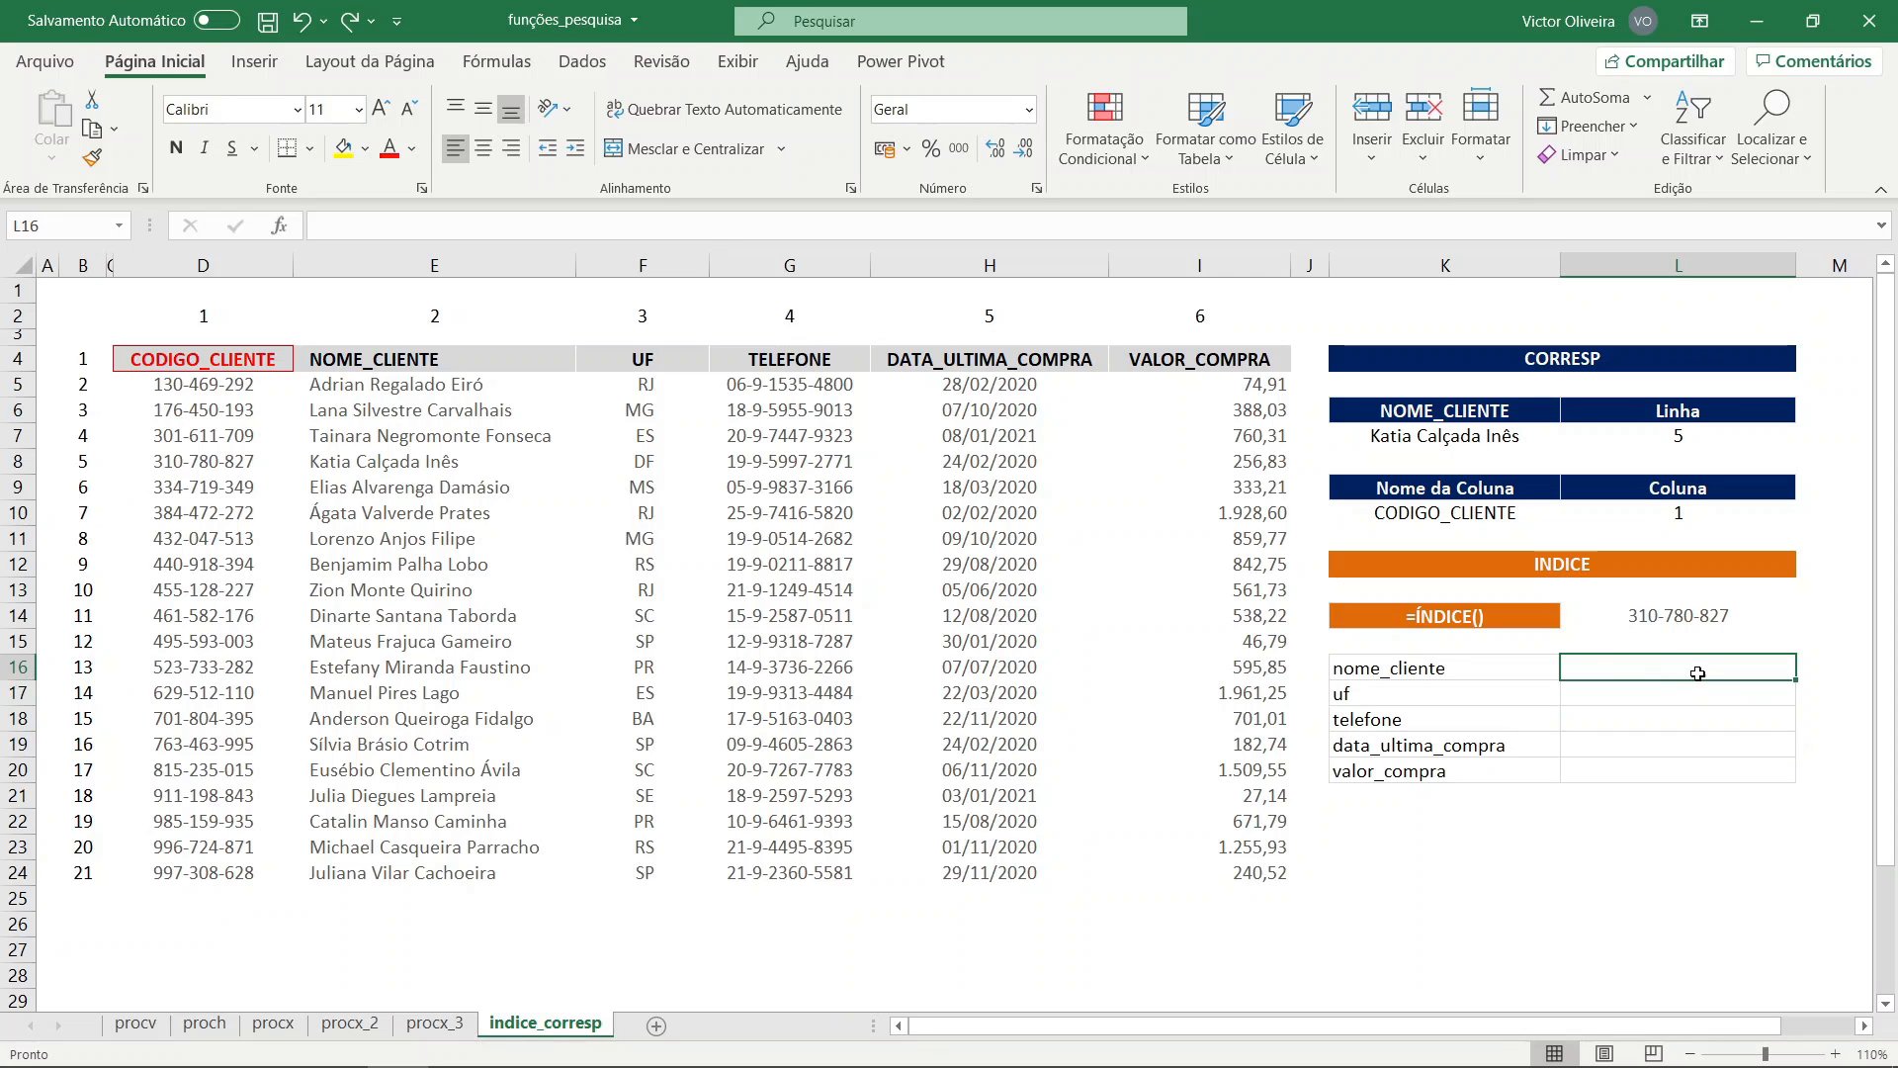
click(568, 224)
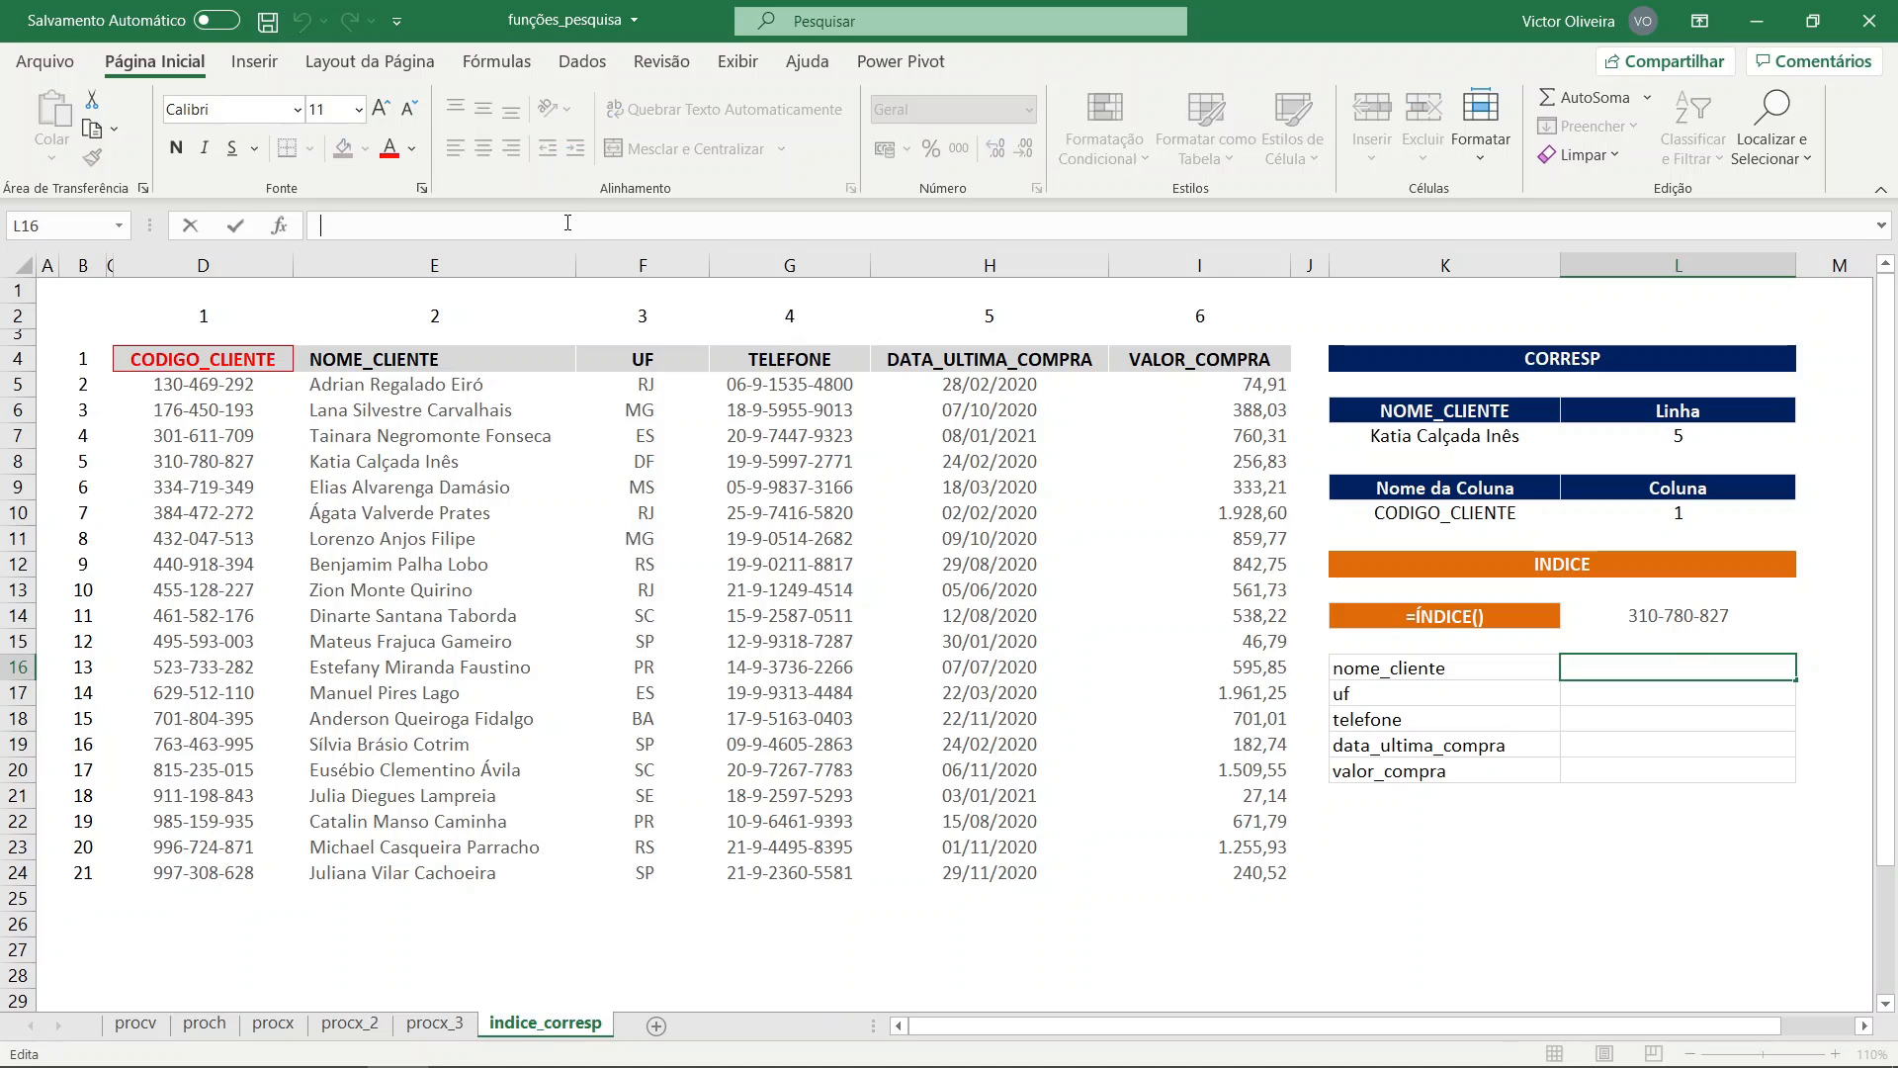
text(=)
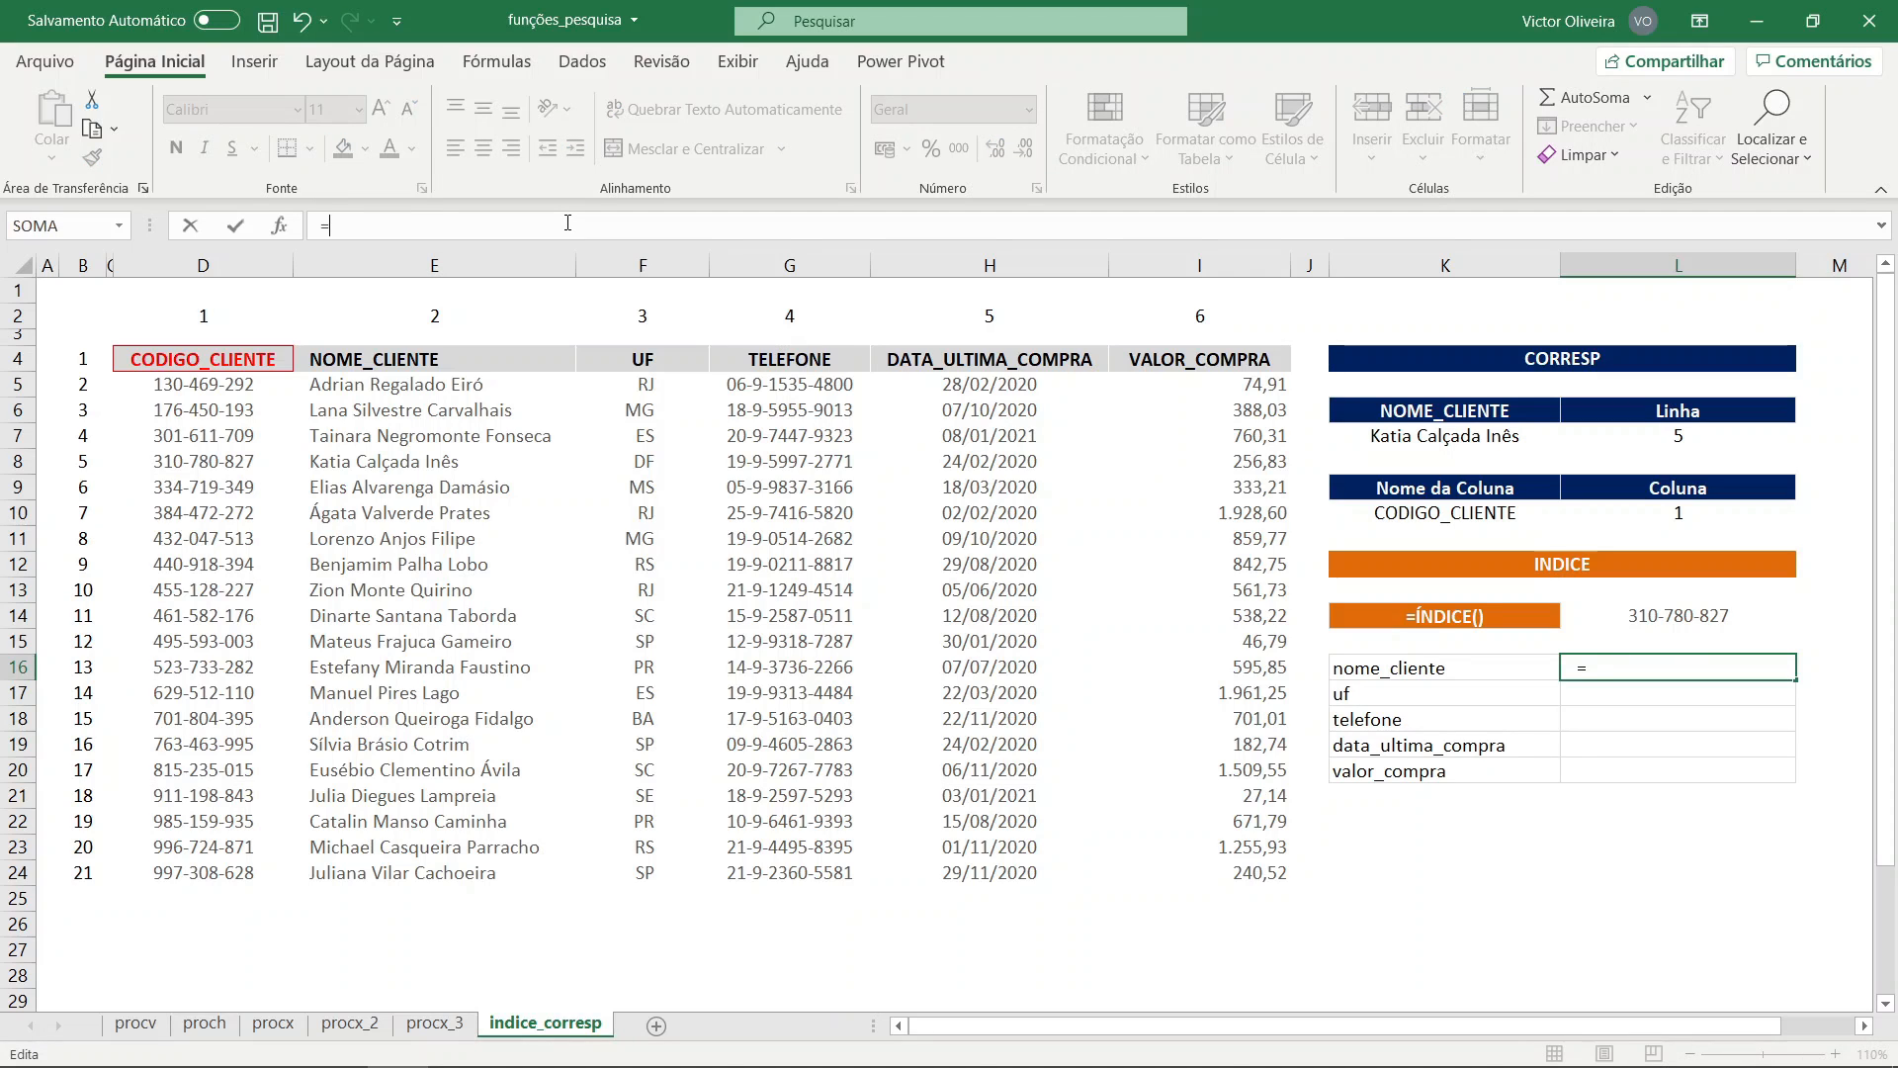
text(ÍNDICE()
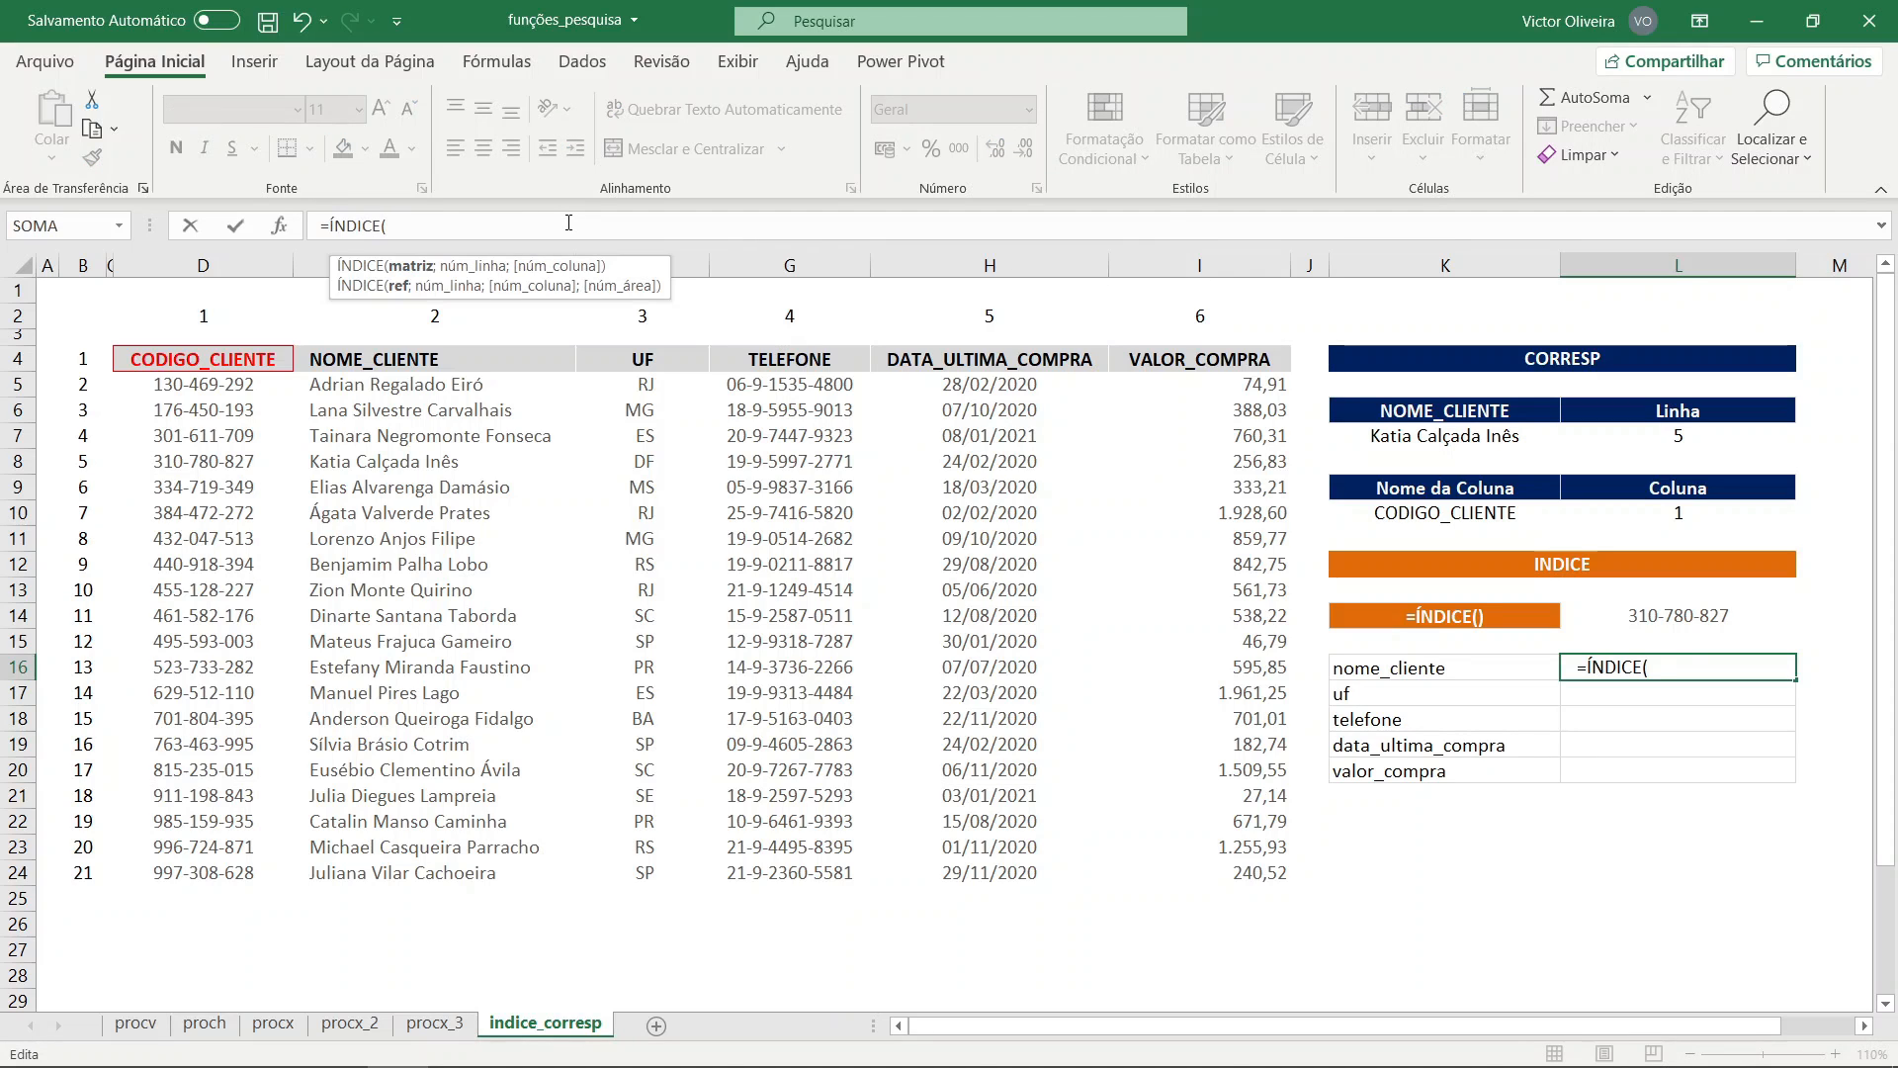
drag(203, 361, 1280, 877)
key(F4)
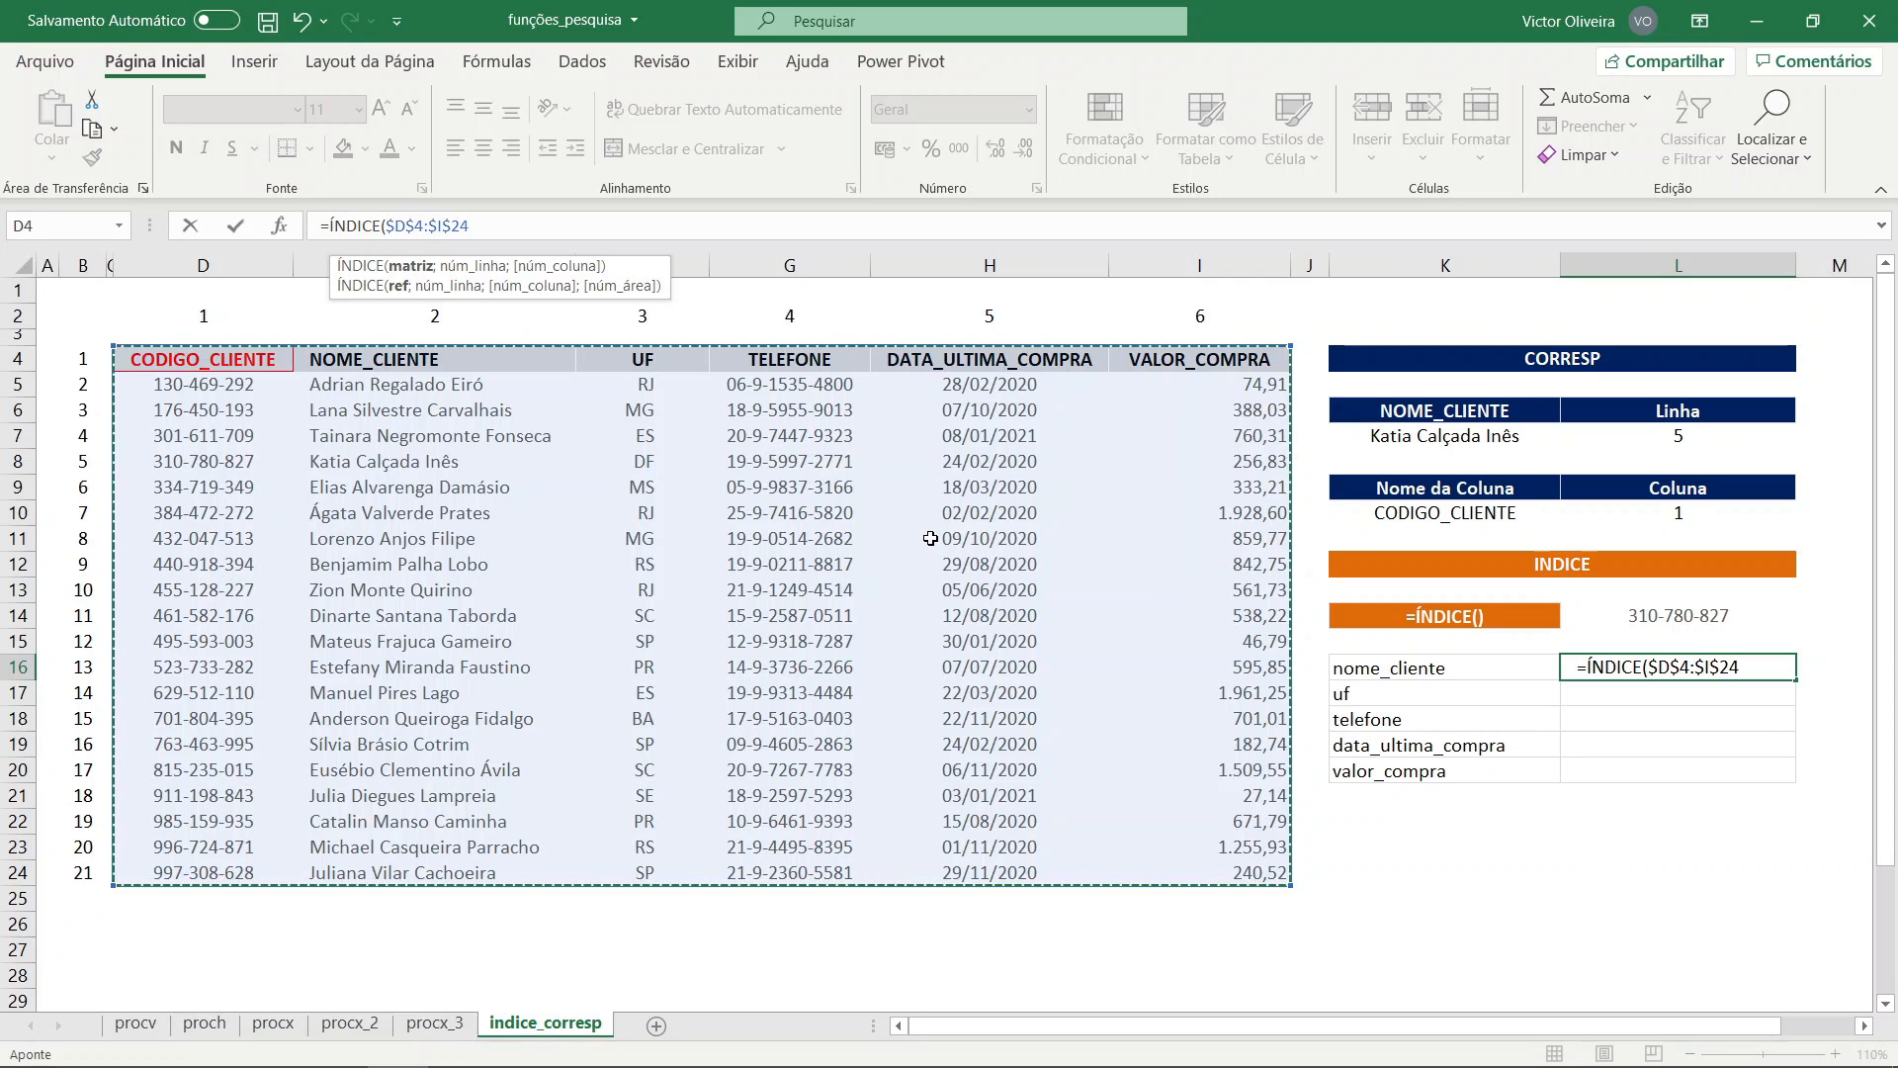
text(;)
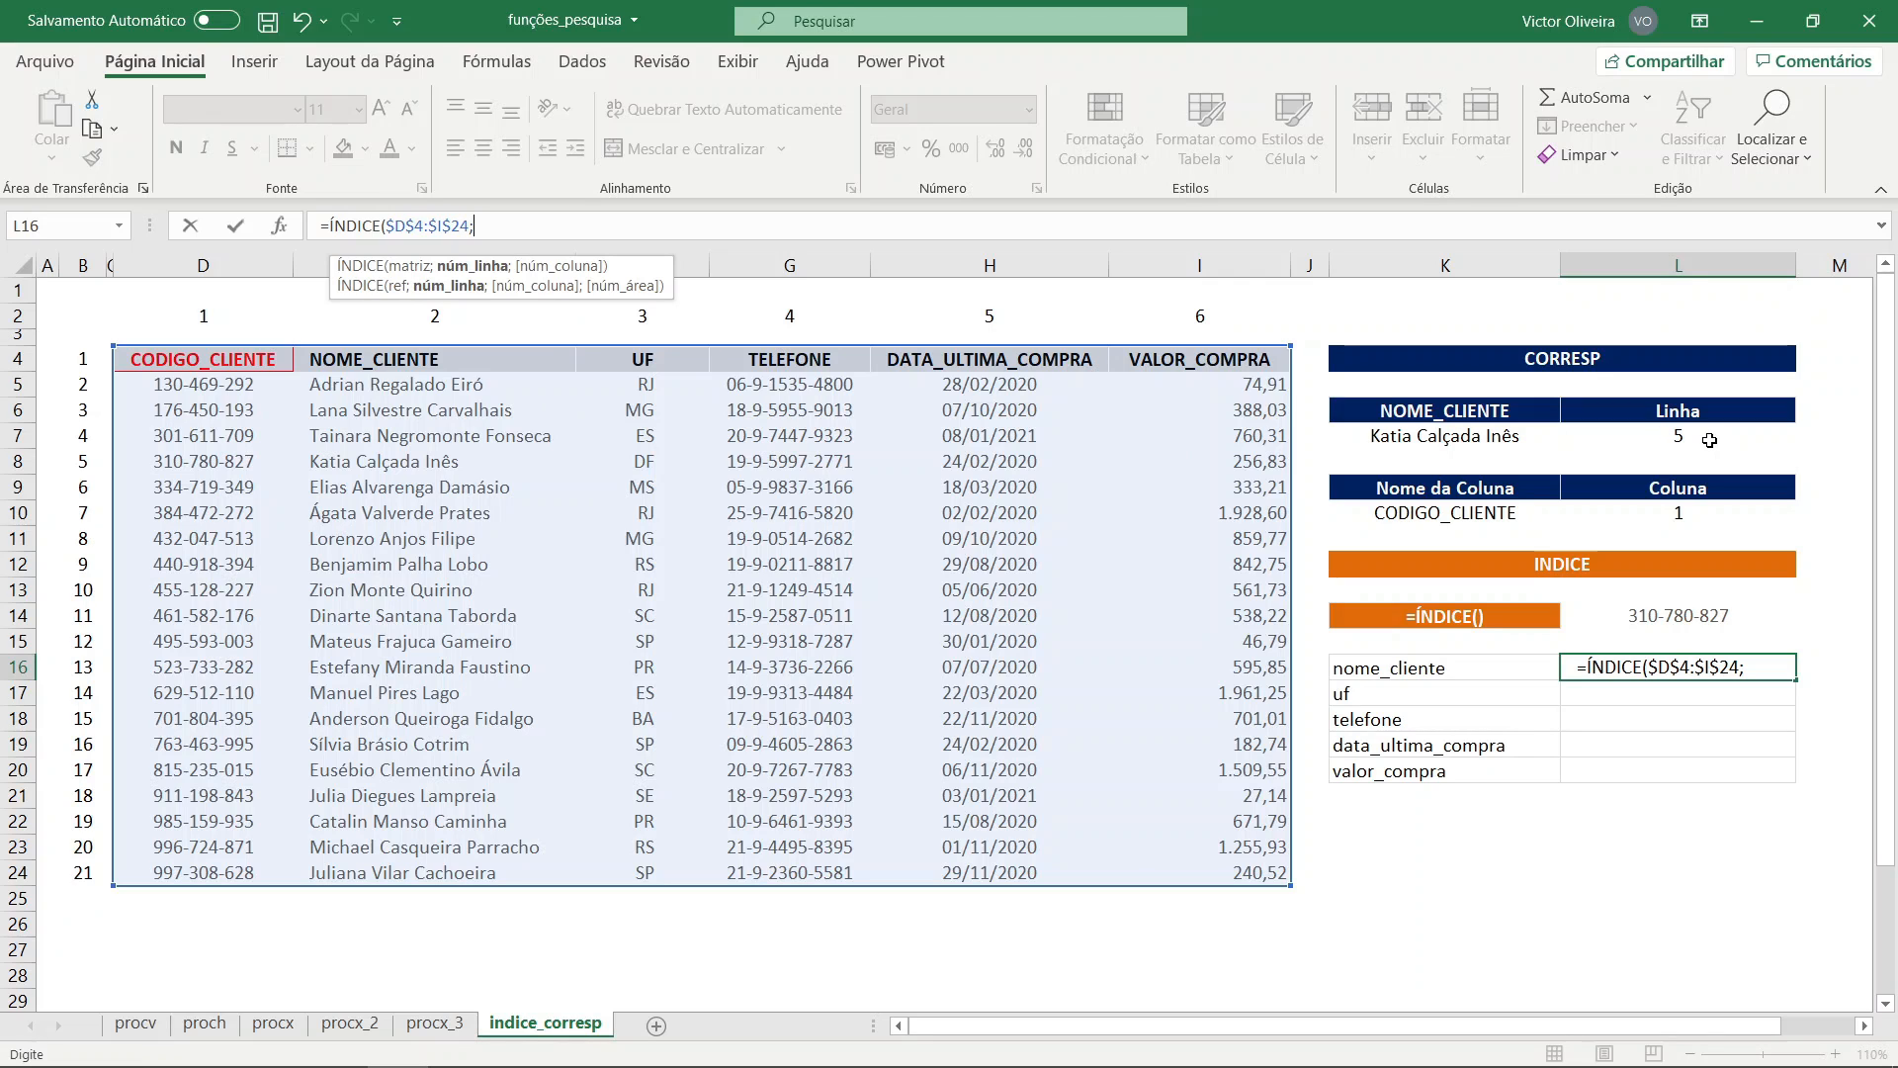
- Set the row argument of L16's ÍNDICE to CORRESP($K$7;$E$4:$E$24;0)
text(CORRES)
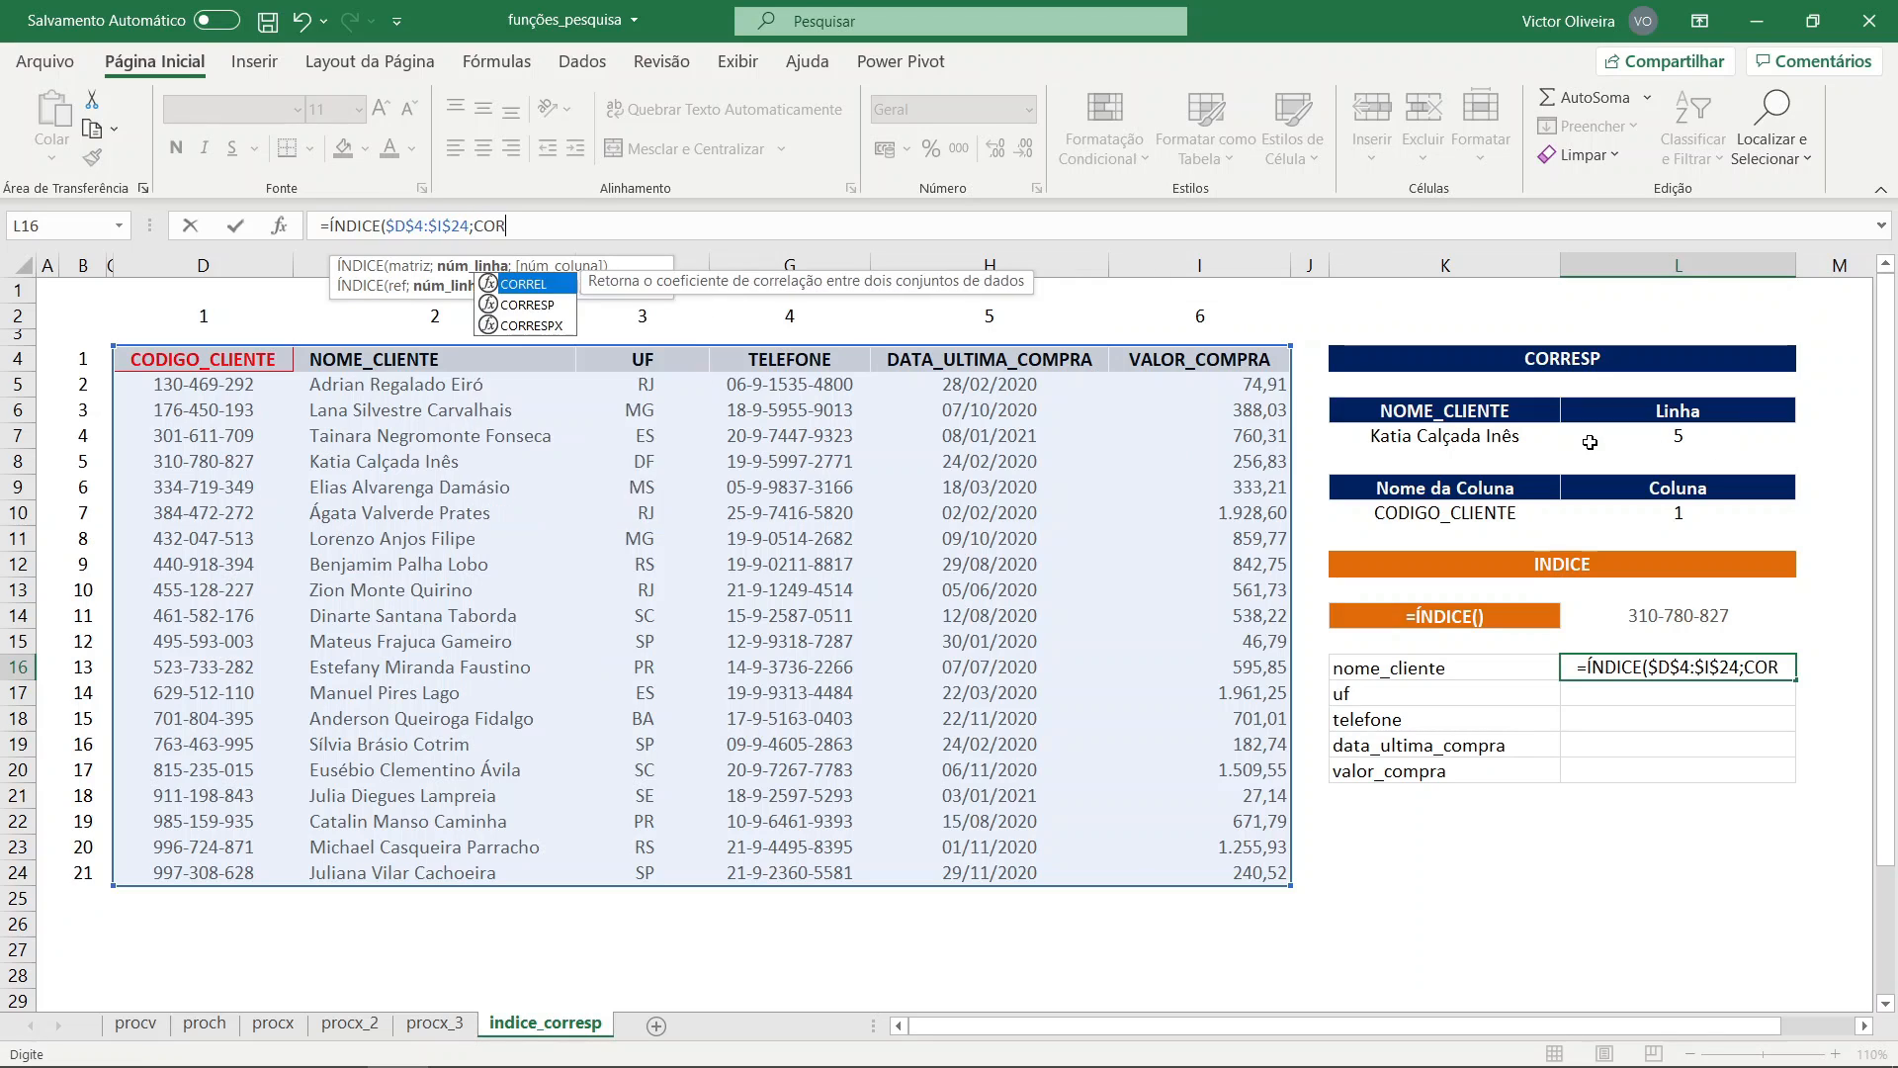
key(Tab)
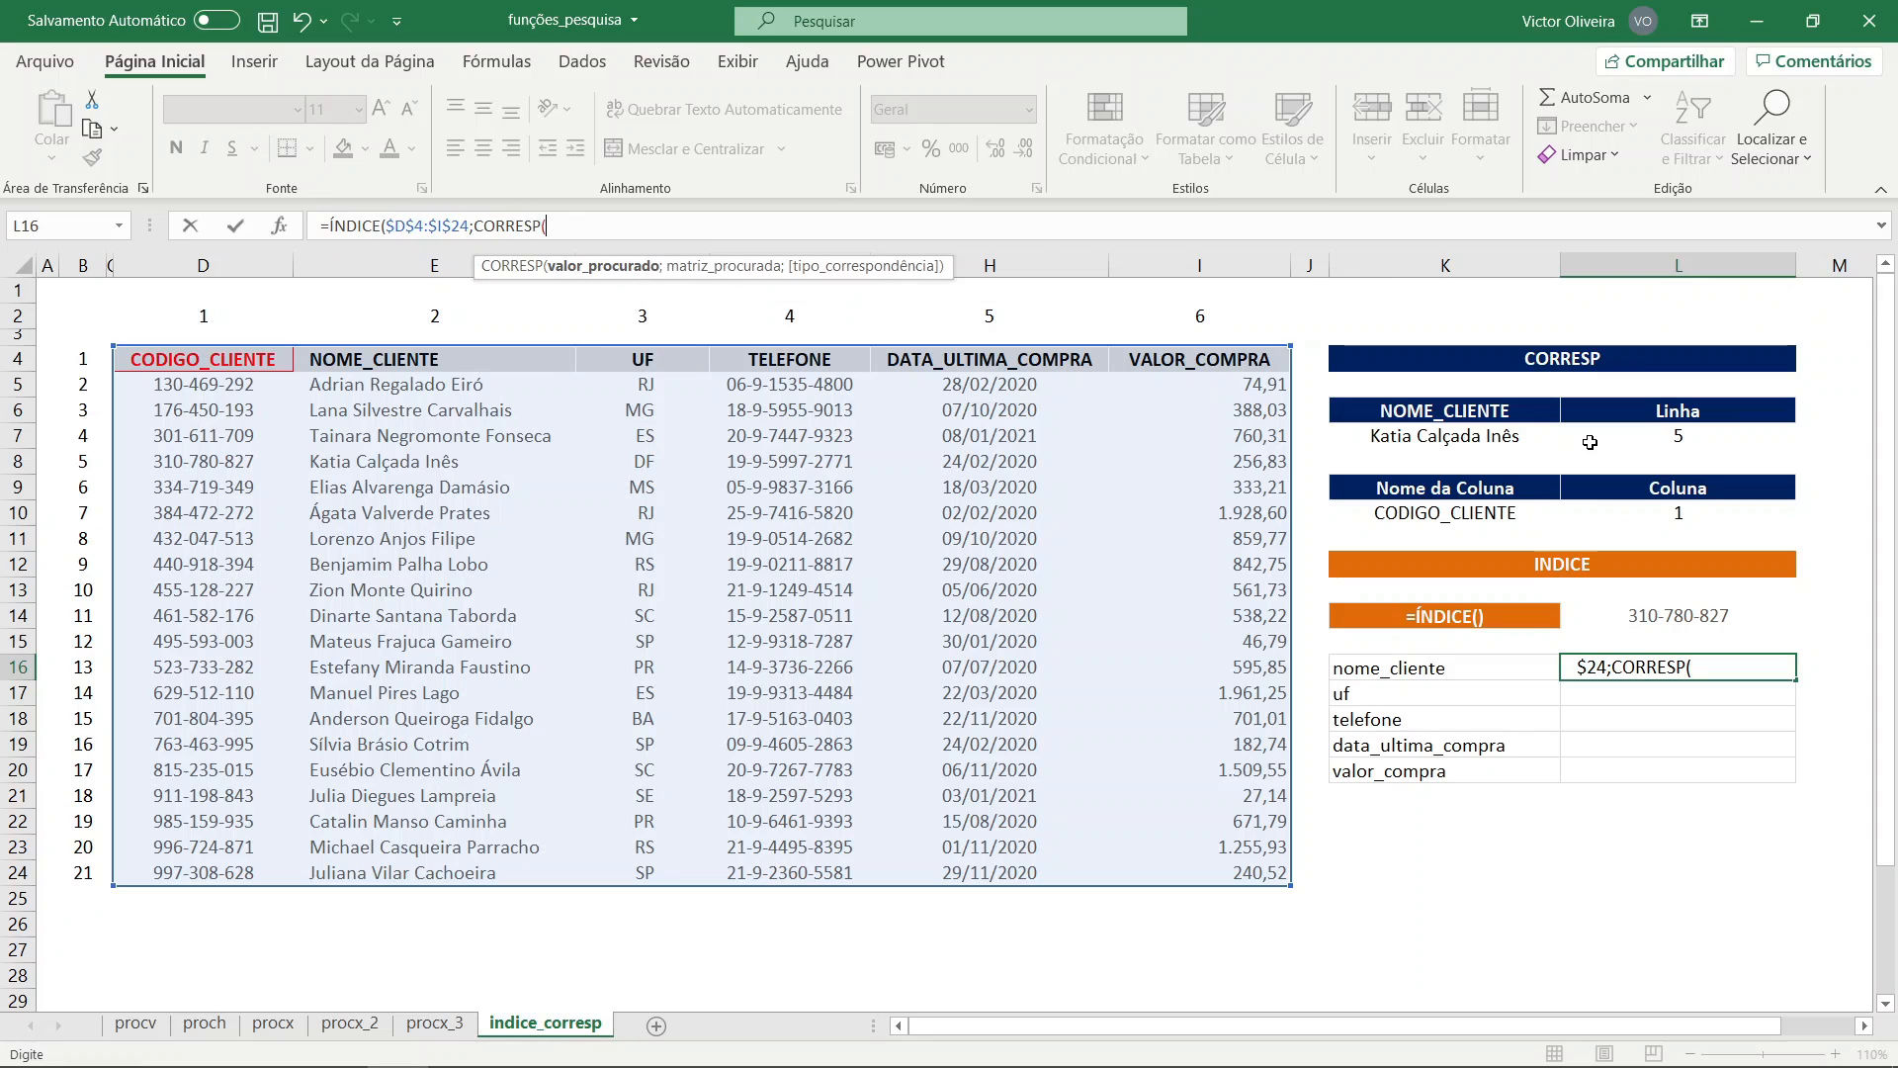
click(1524, 440)
text(;)
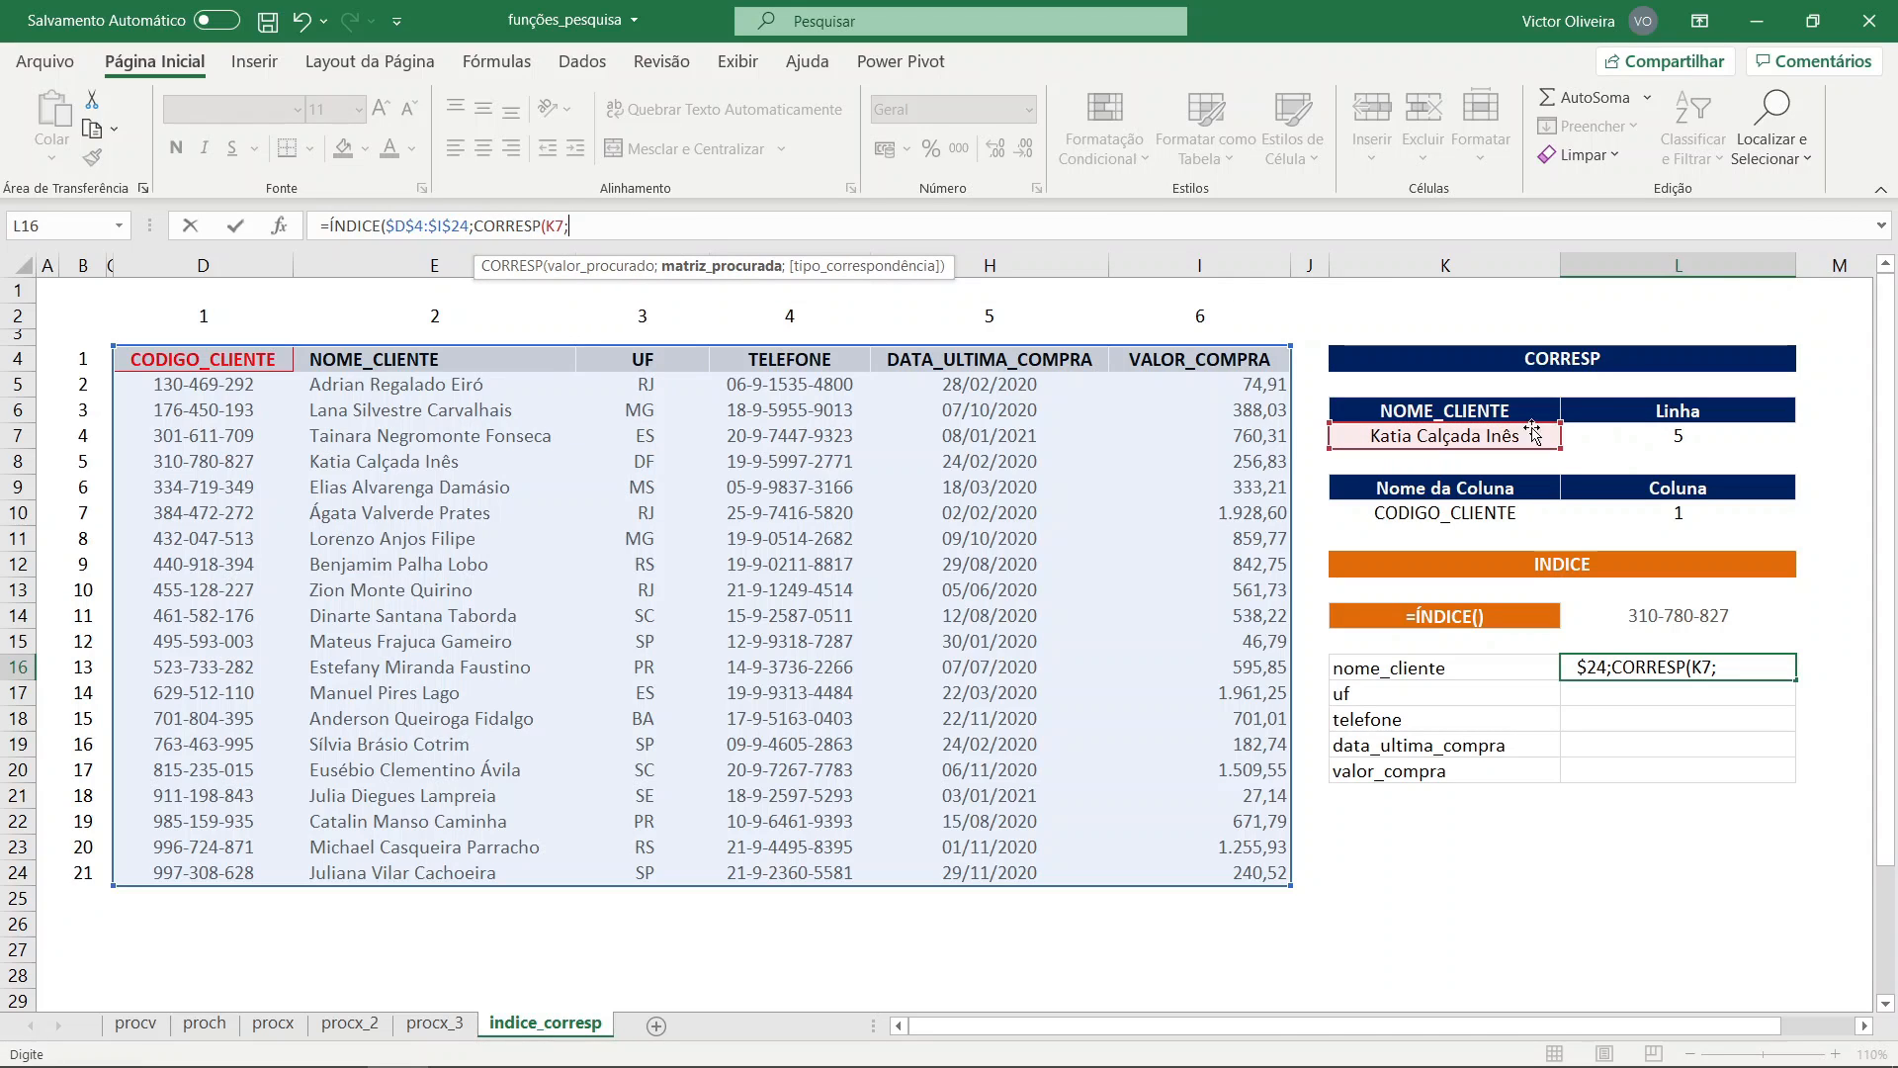
drag(428, 362, 430, 870)
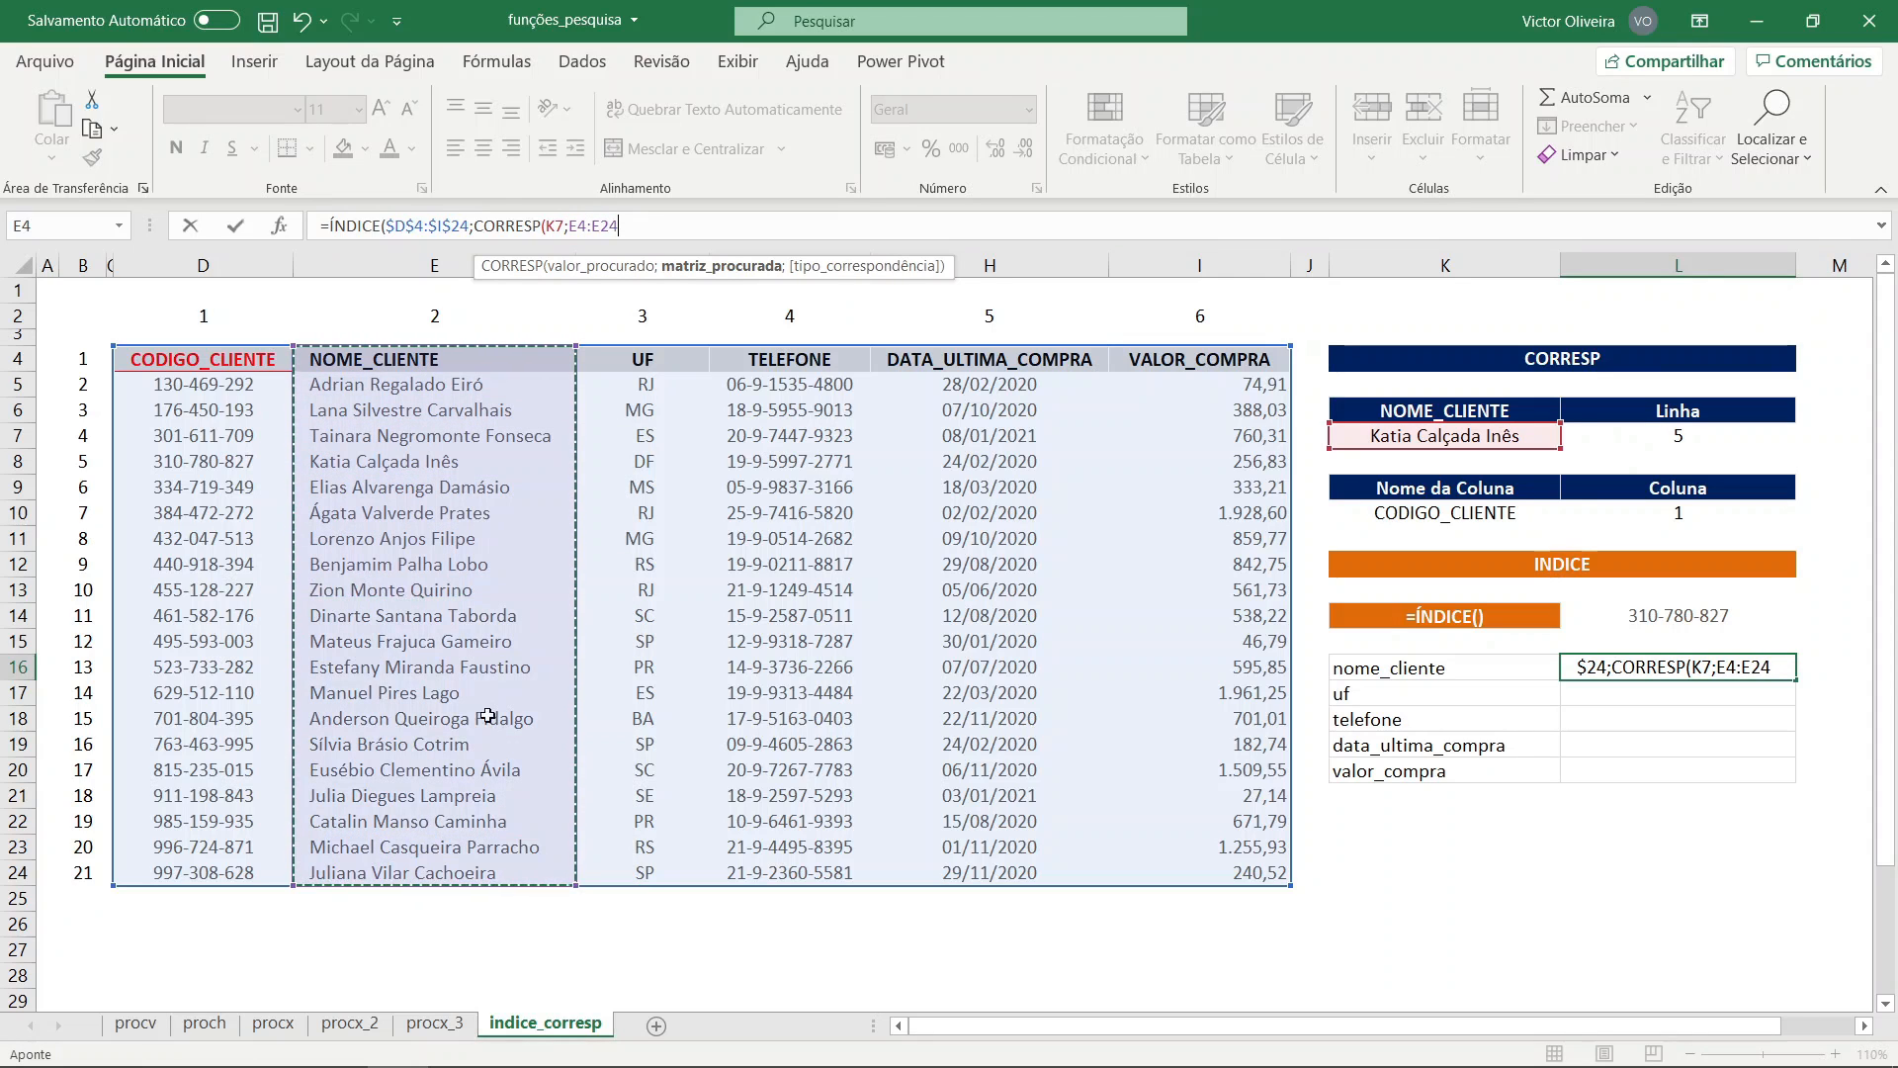
key(F4)
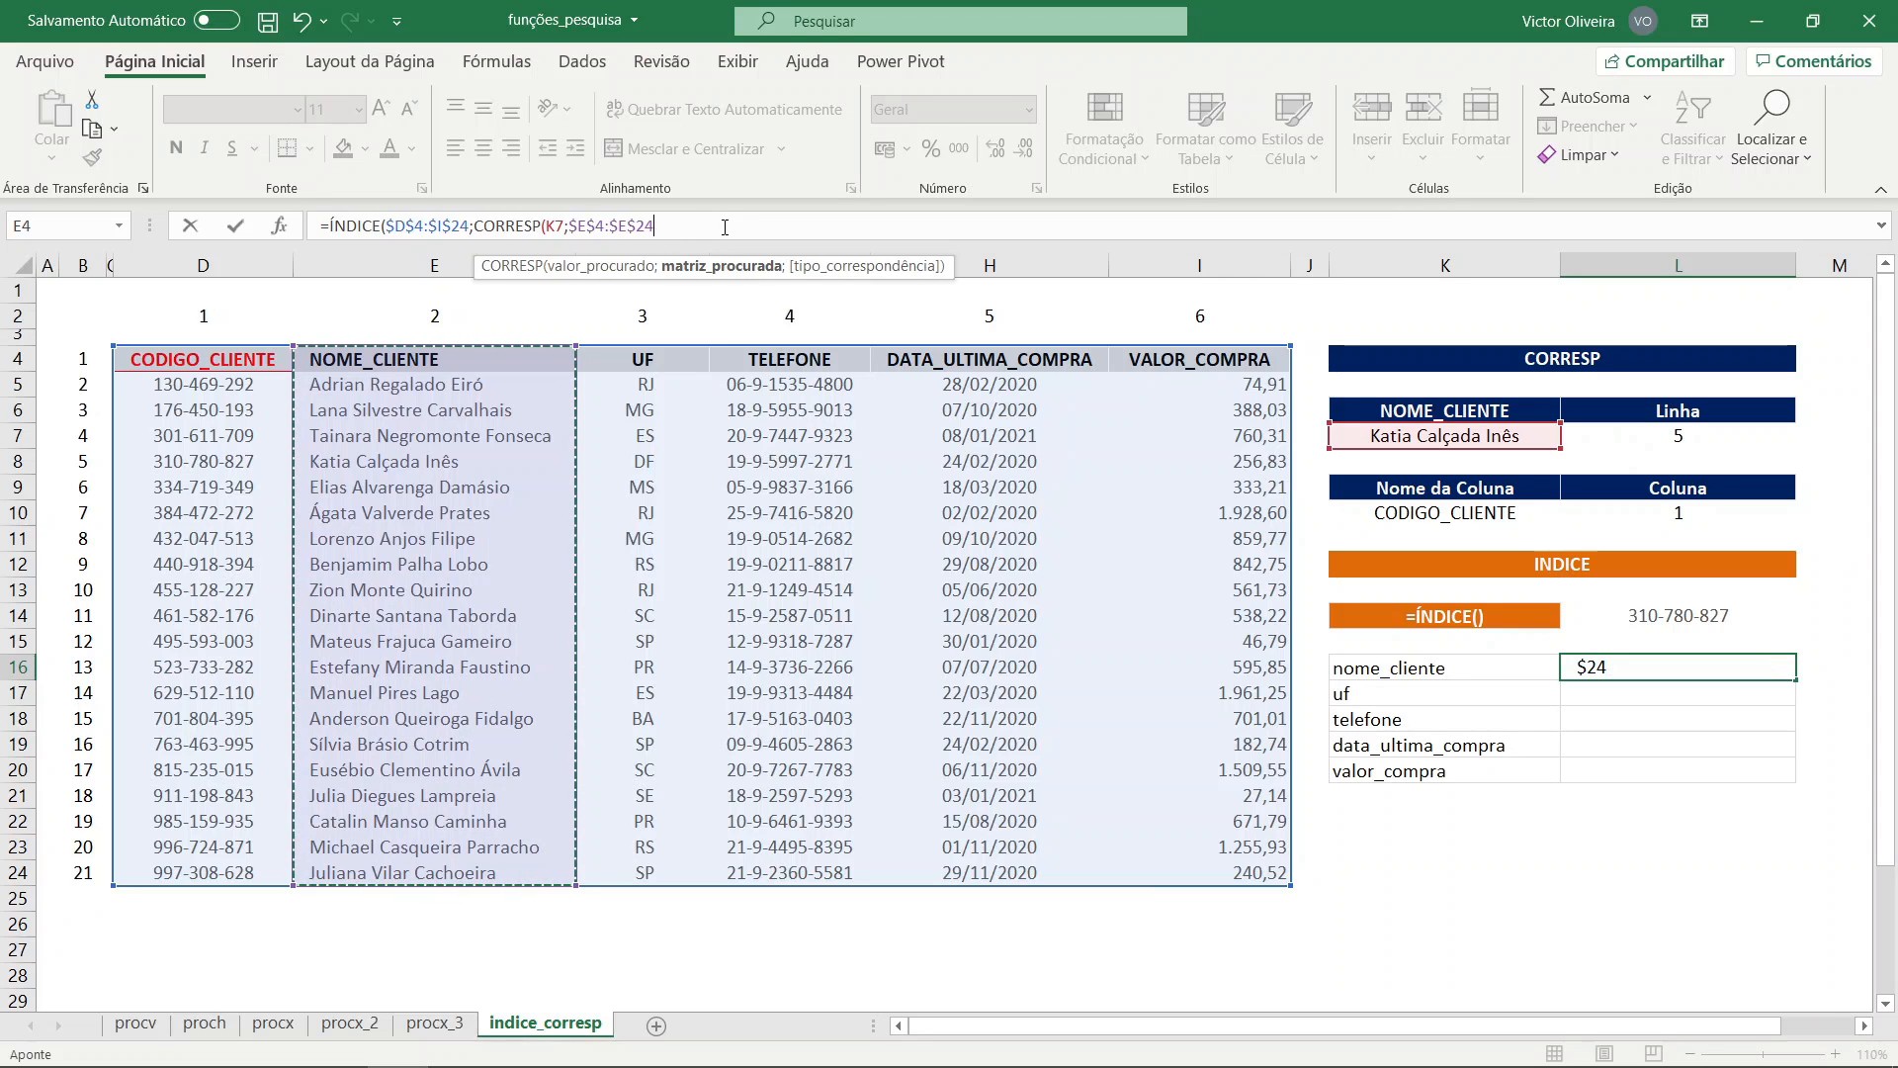
click(544, 227)
key(F4)
key(End)
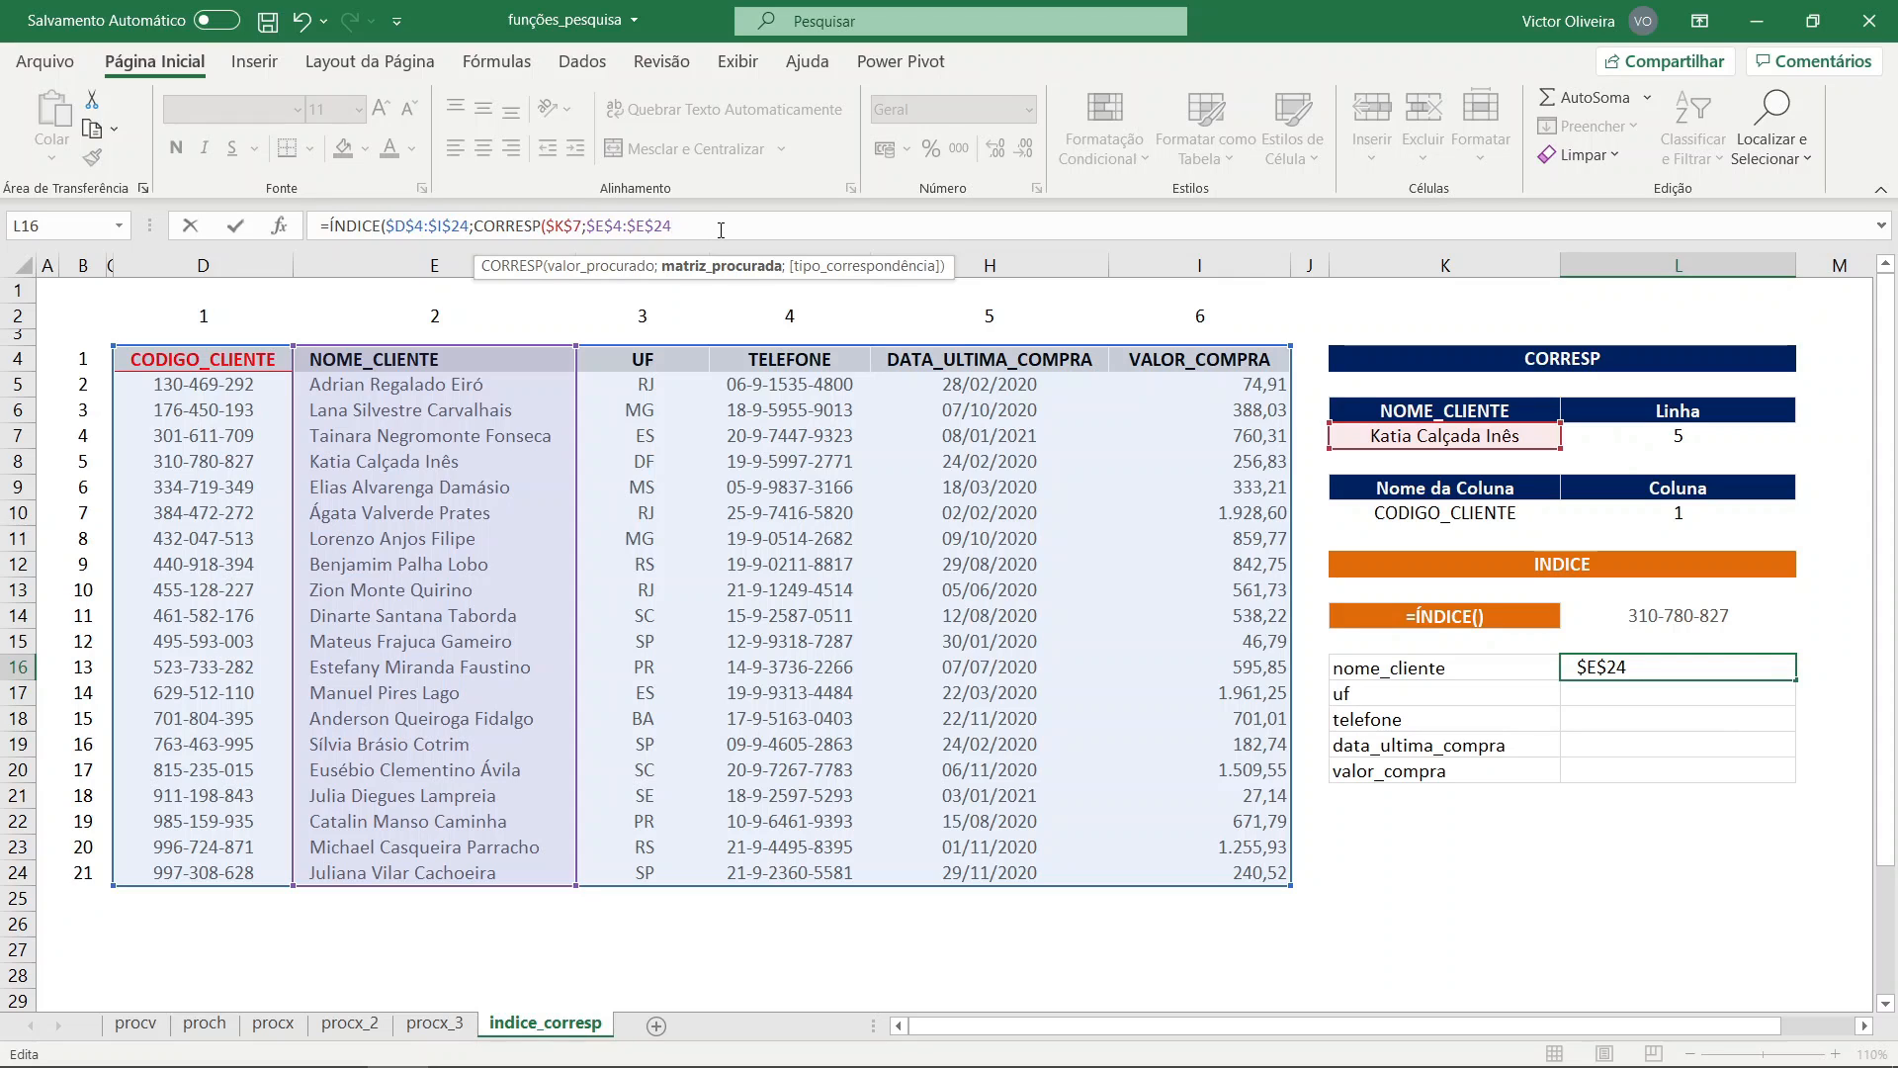
text(;0);)
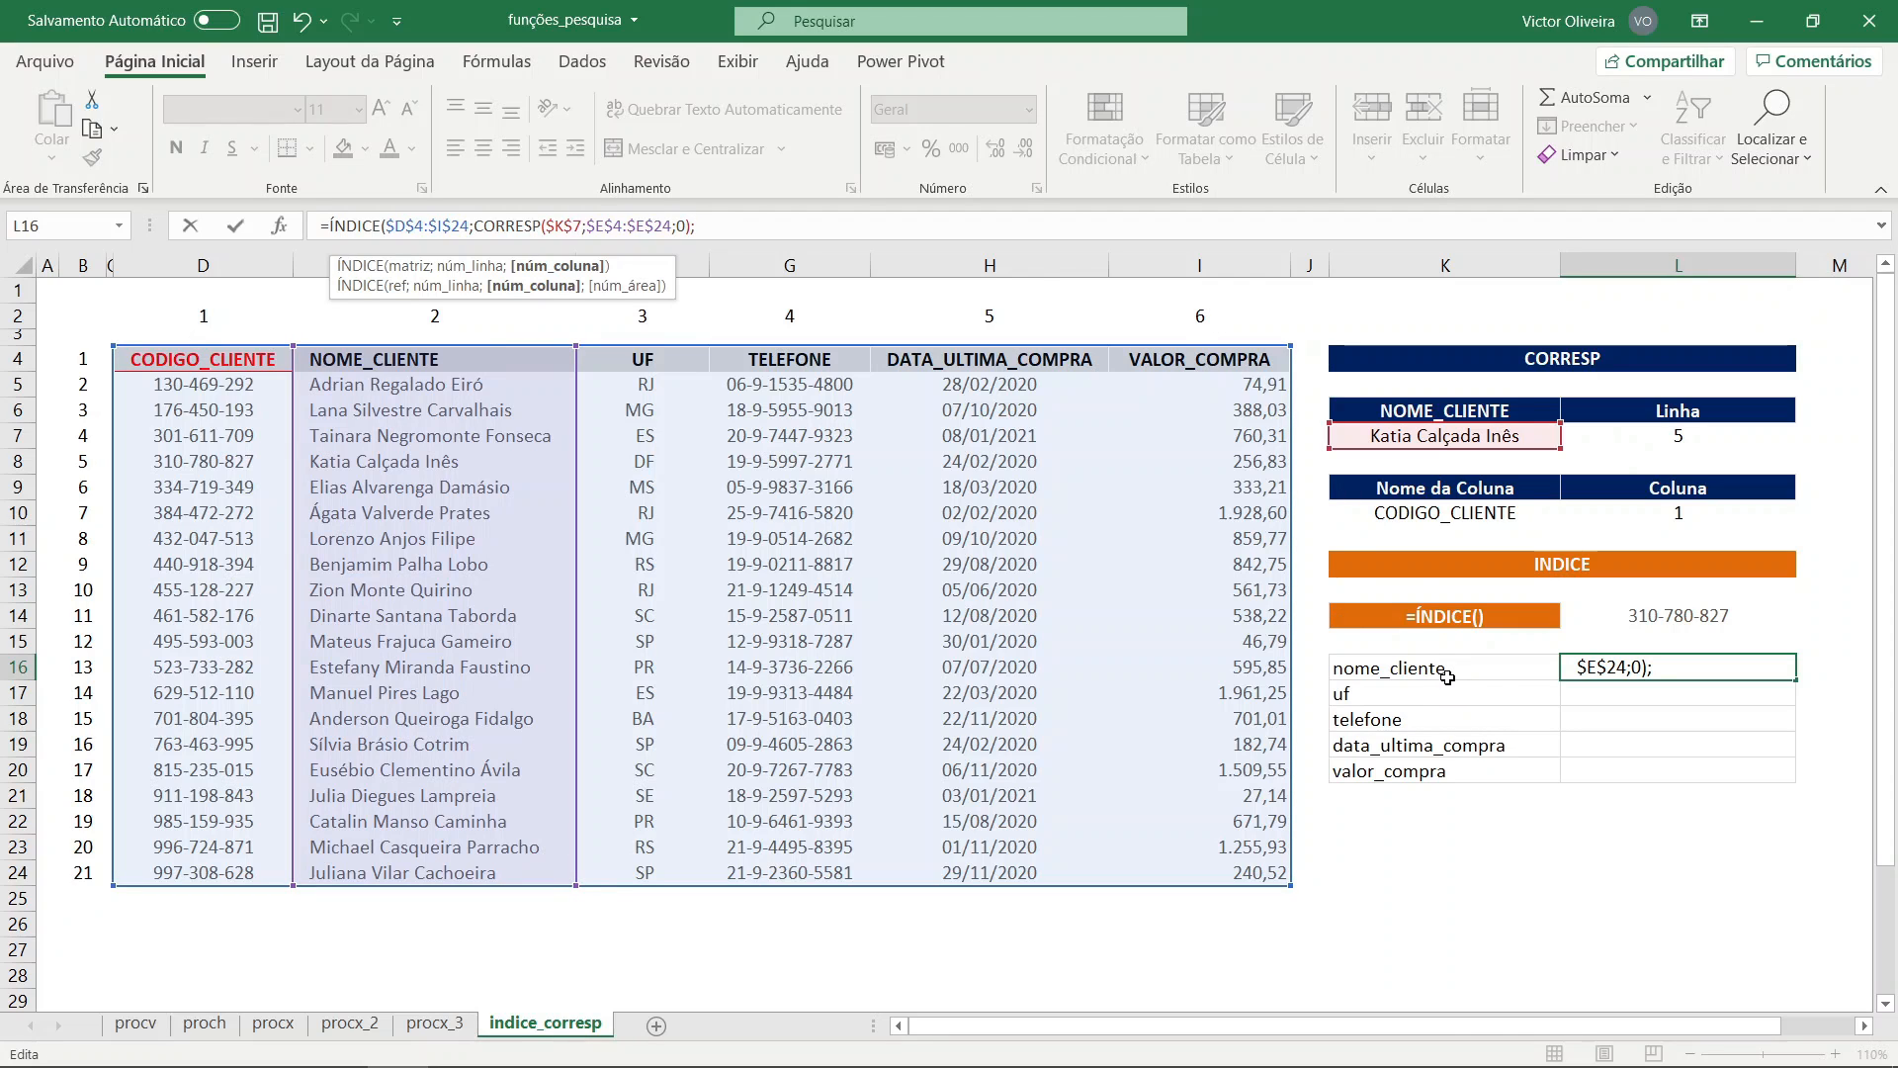
- Complete L16's ÍNDICE formula by setting its column argument to CORRESP(K16;$D$4:$I$4;0)
text(CORRESP()
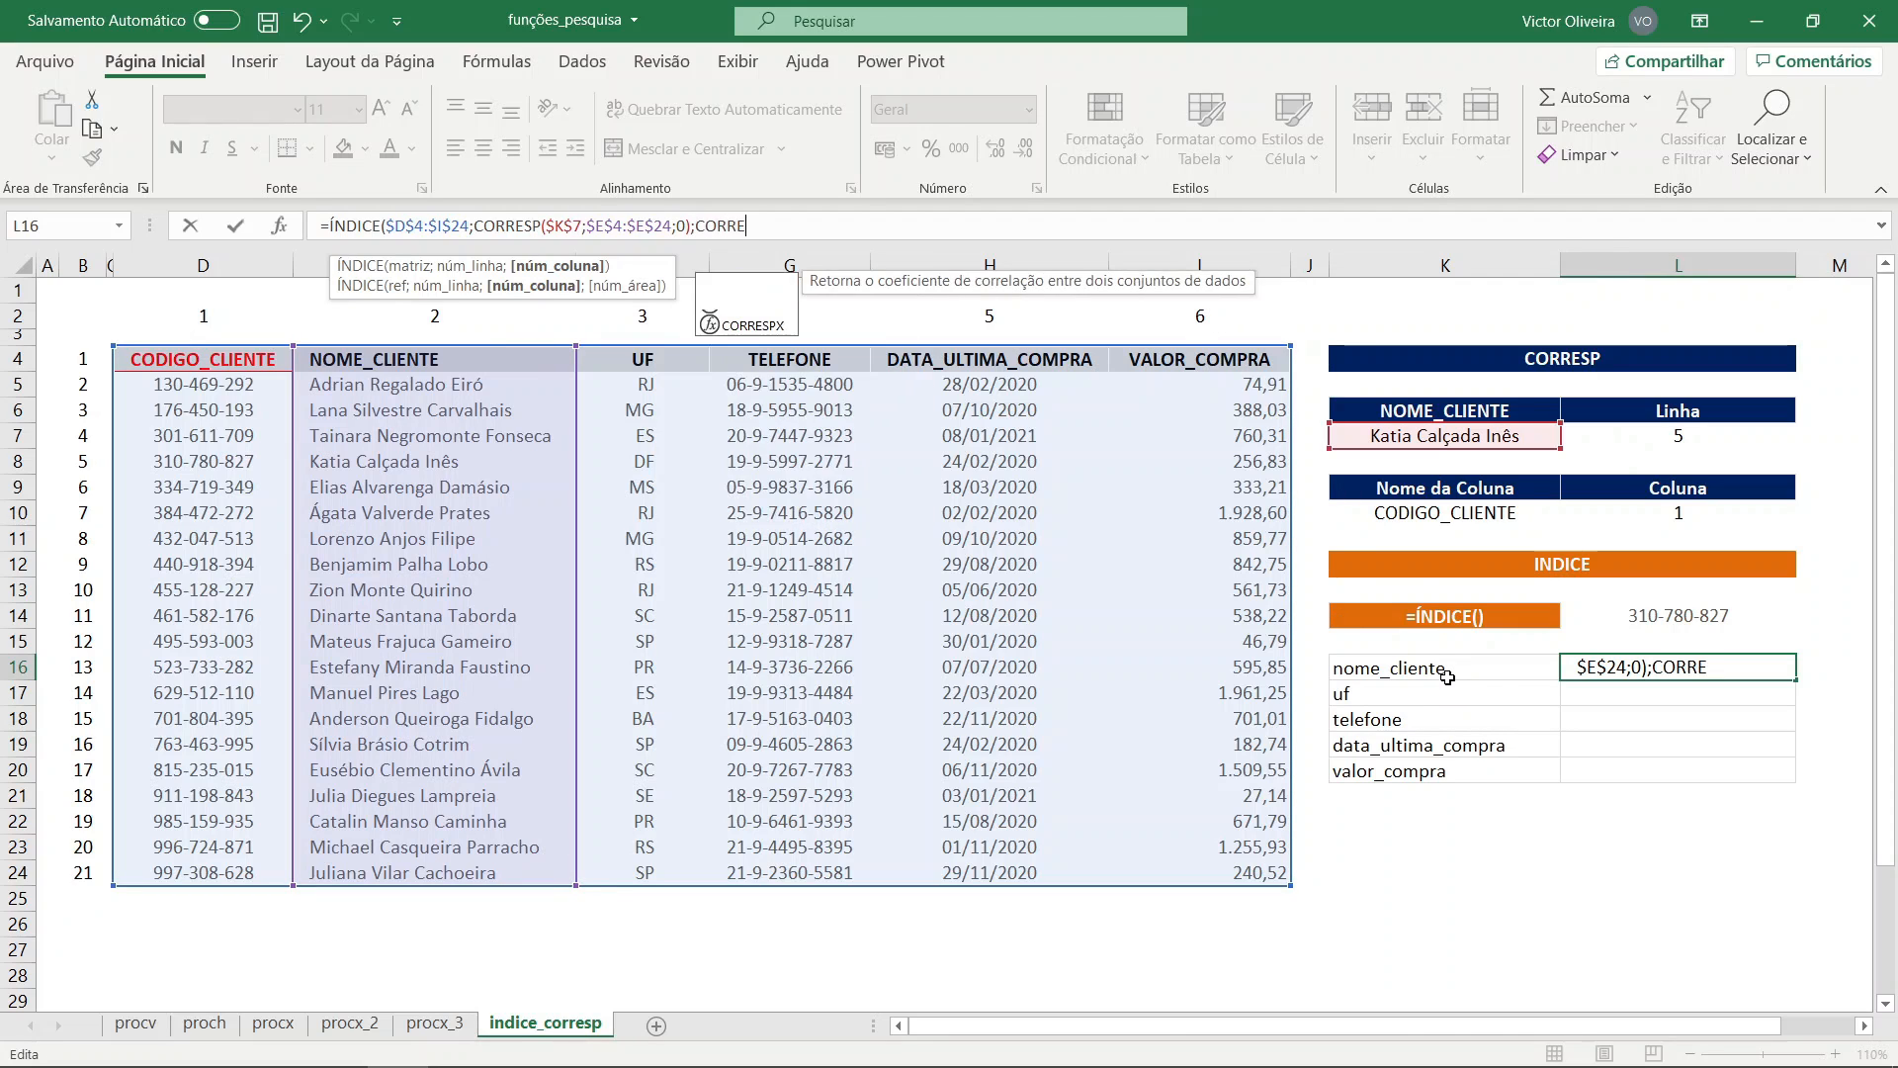
click(1454, 671)
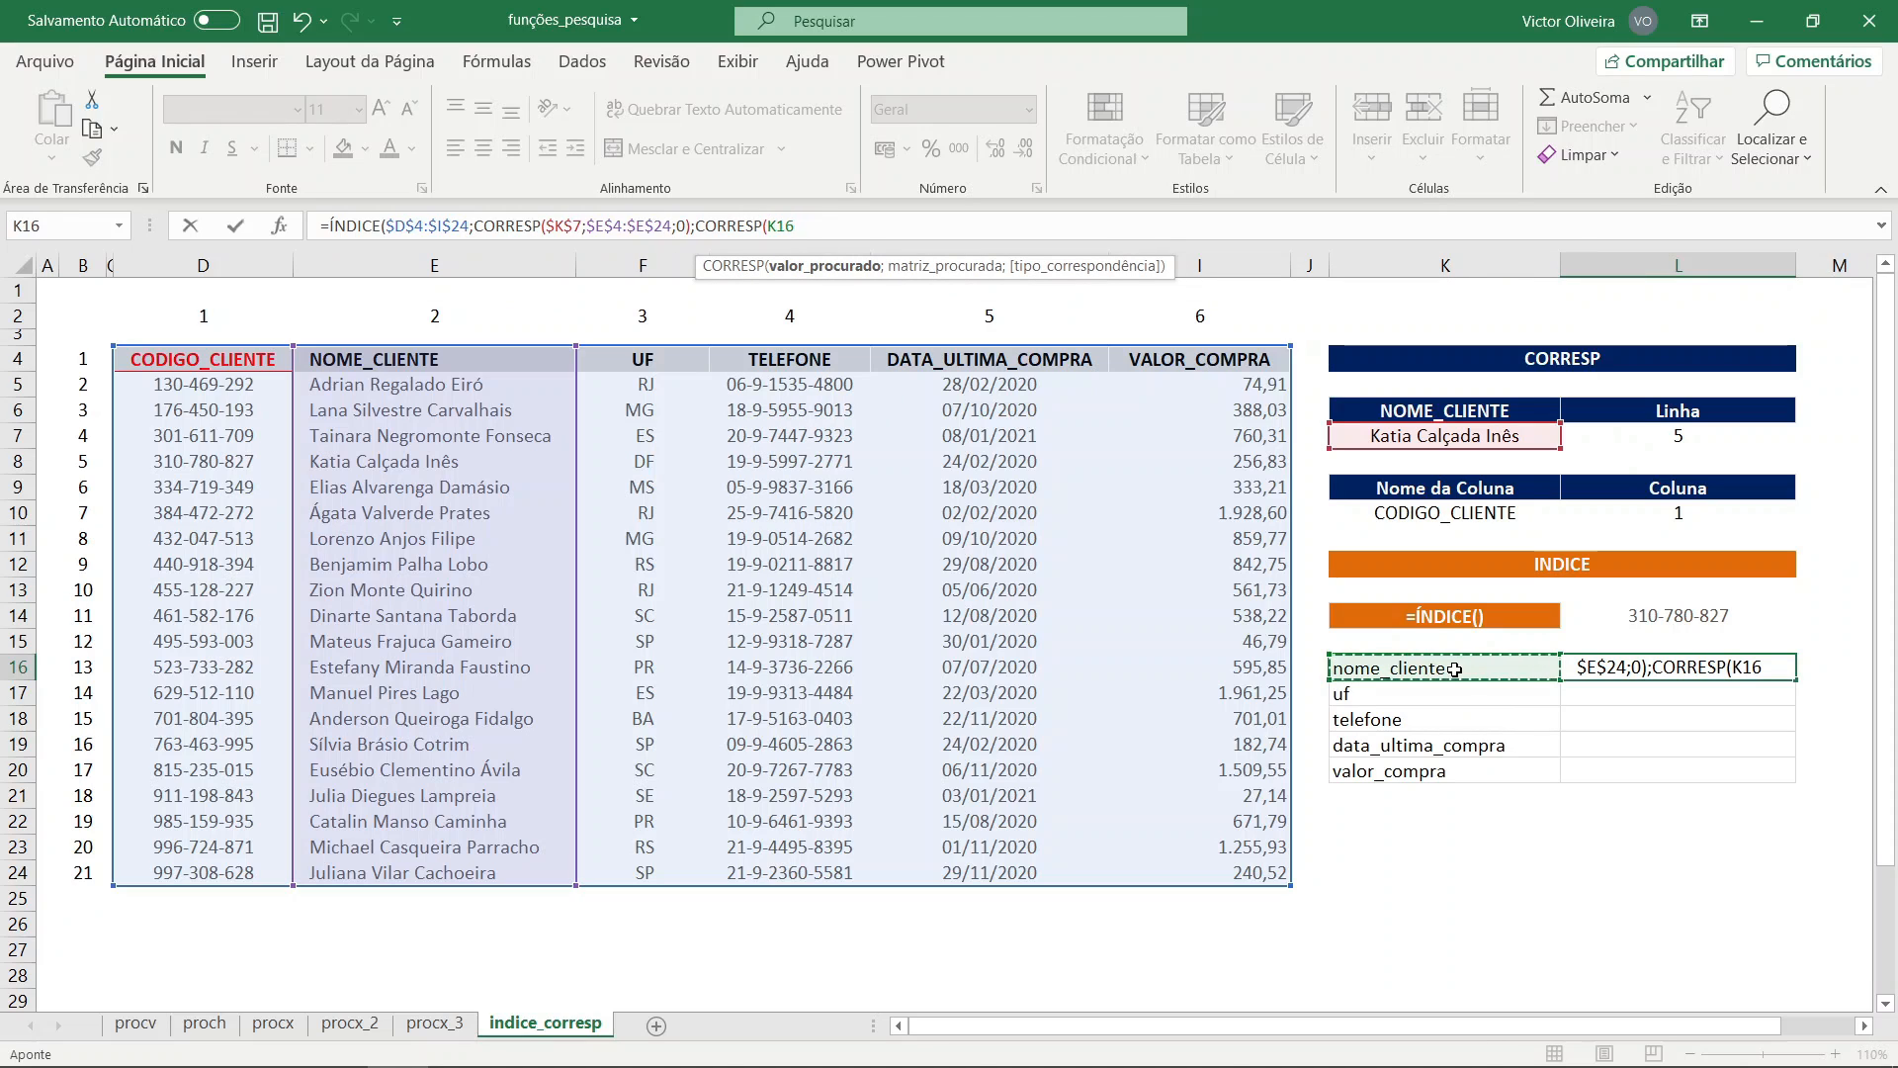
text(;)
drag(197, 363, 1138, 362)
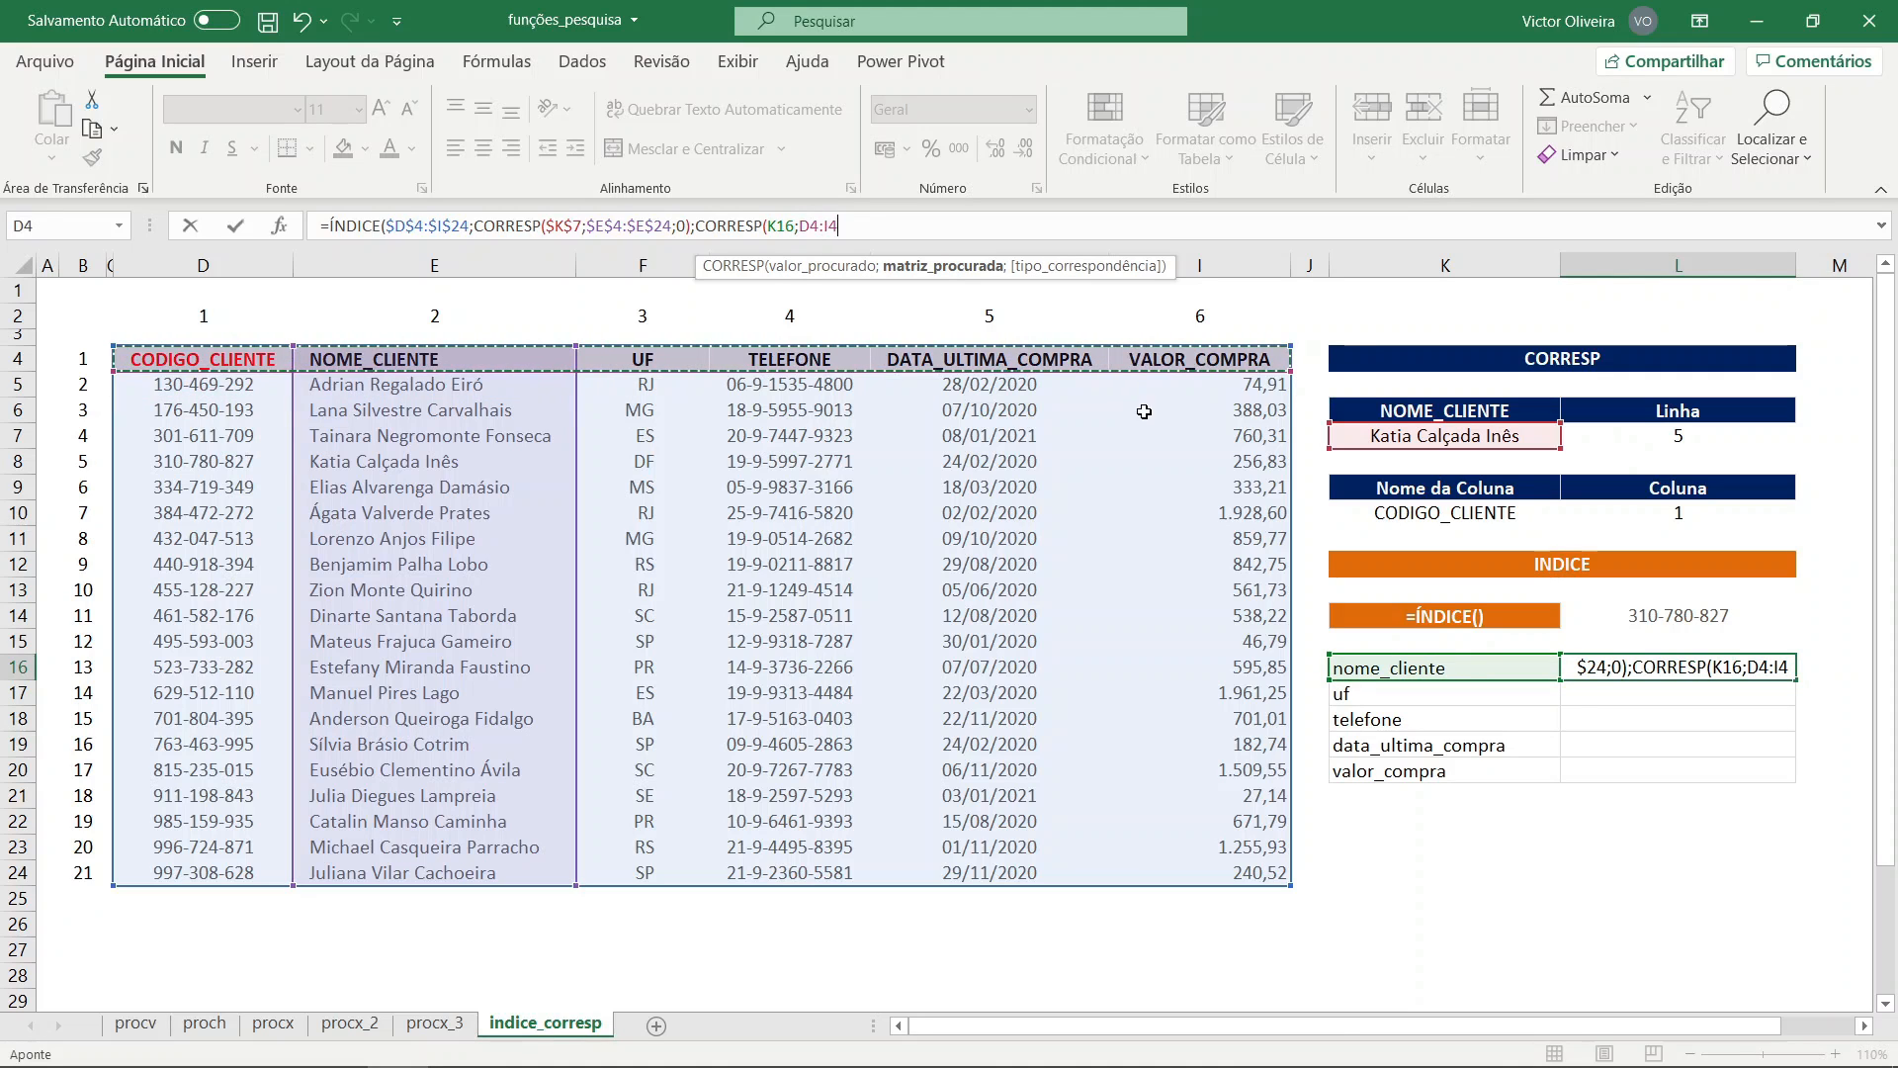
key(F4)
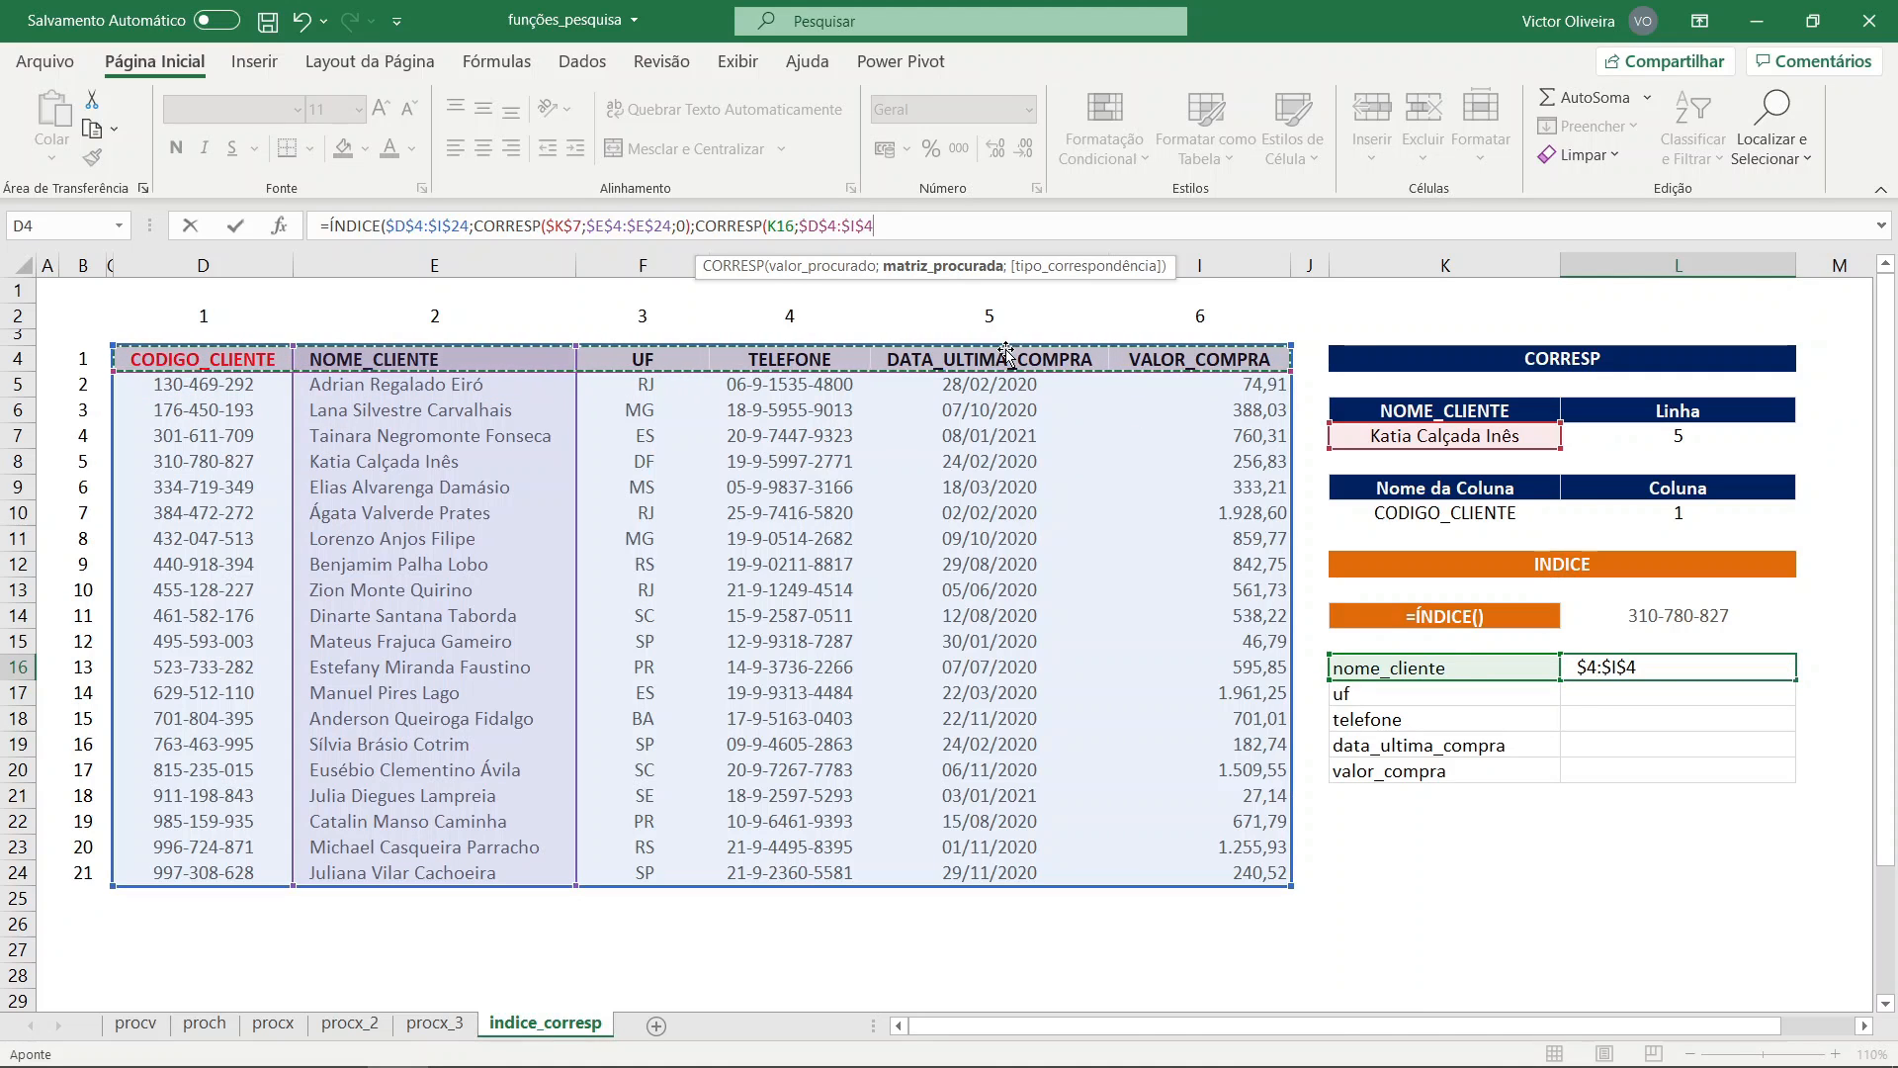
text(;0)
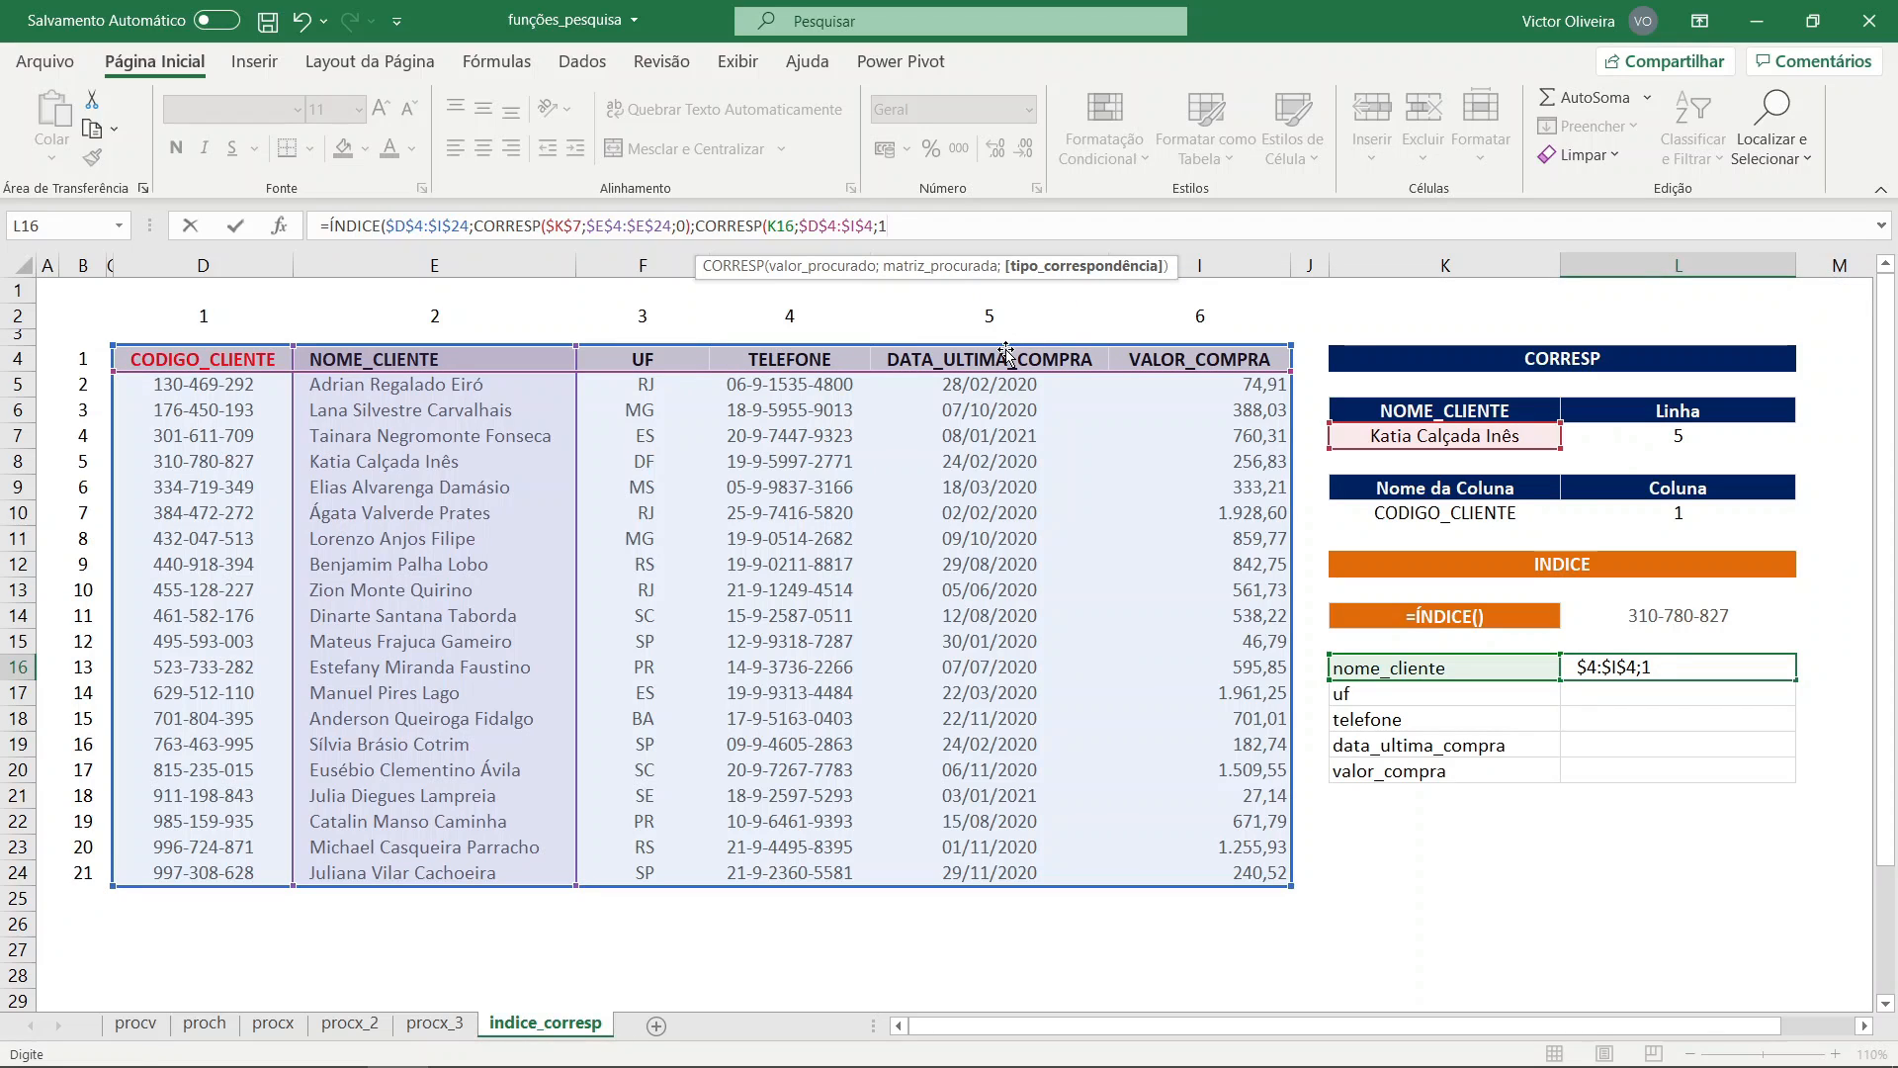
key(BackSpace)
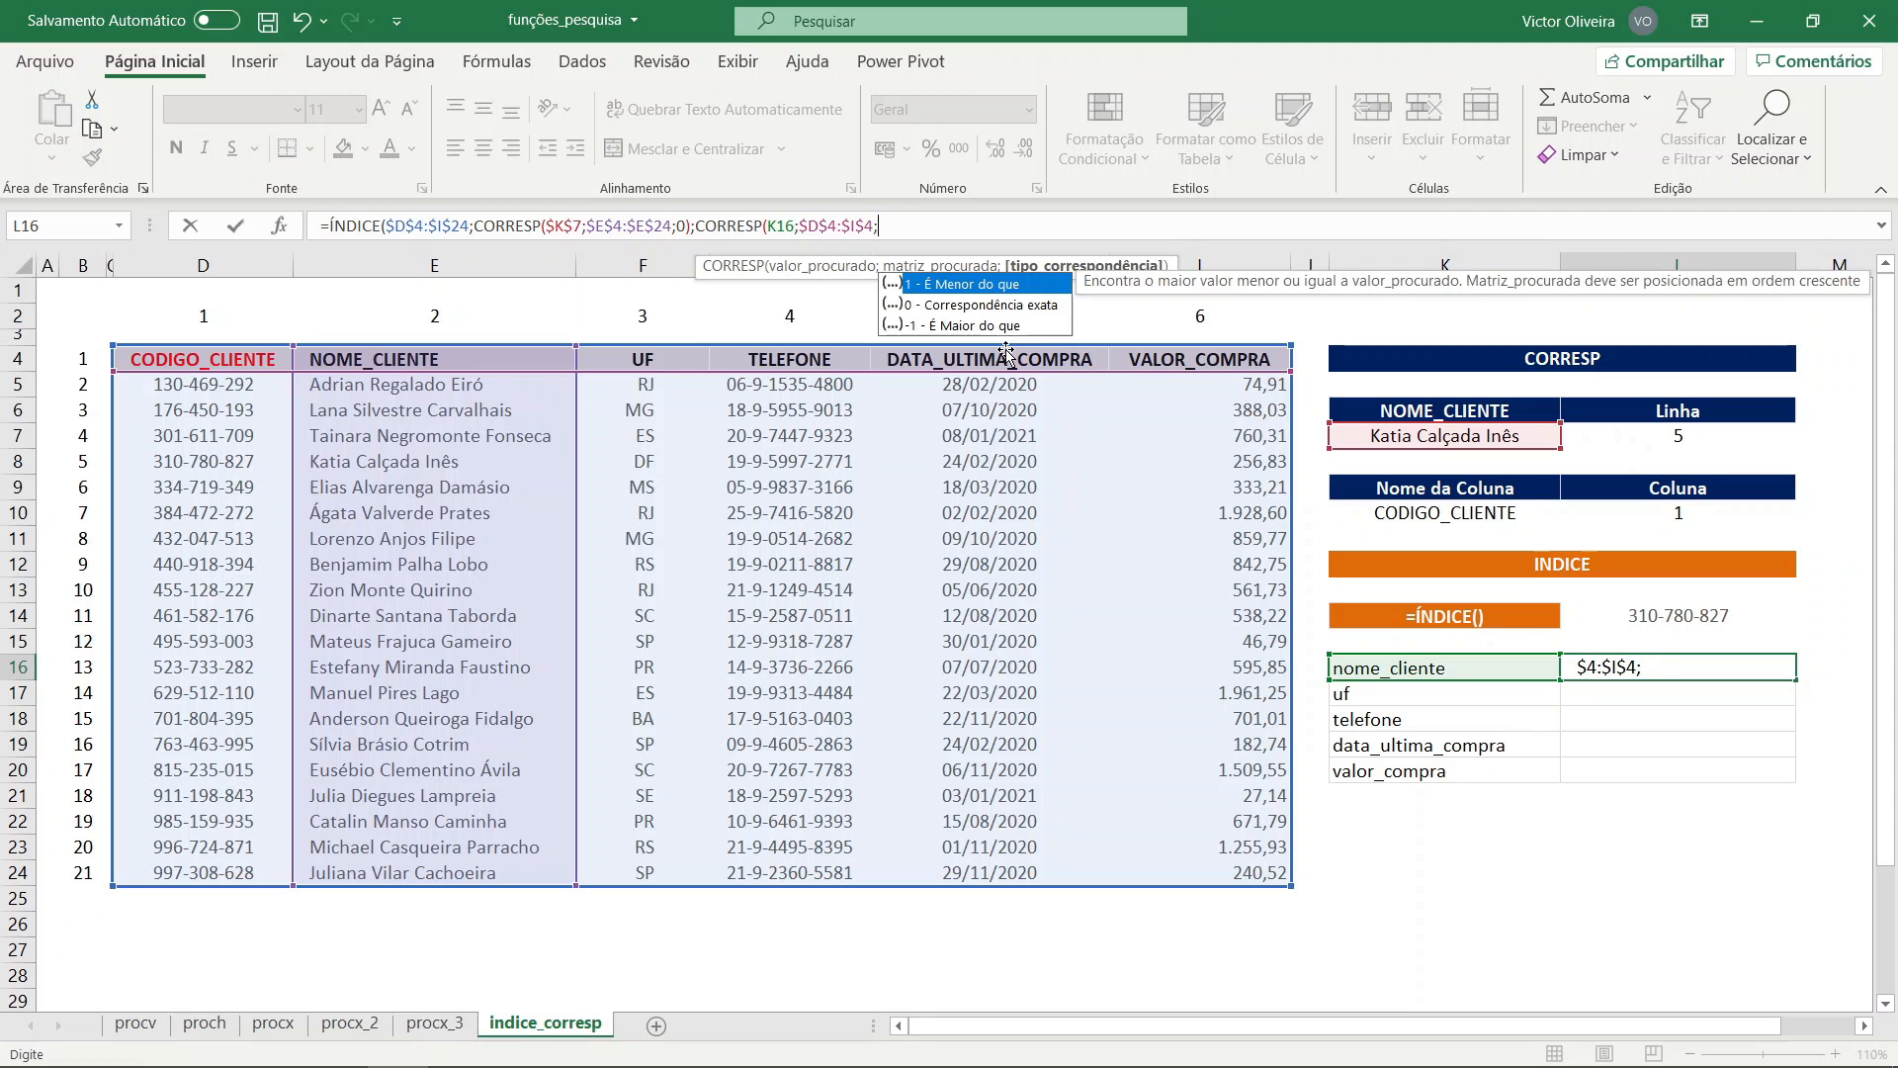
text())
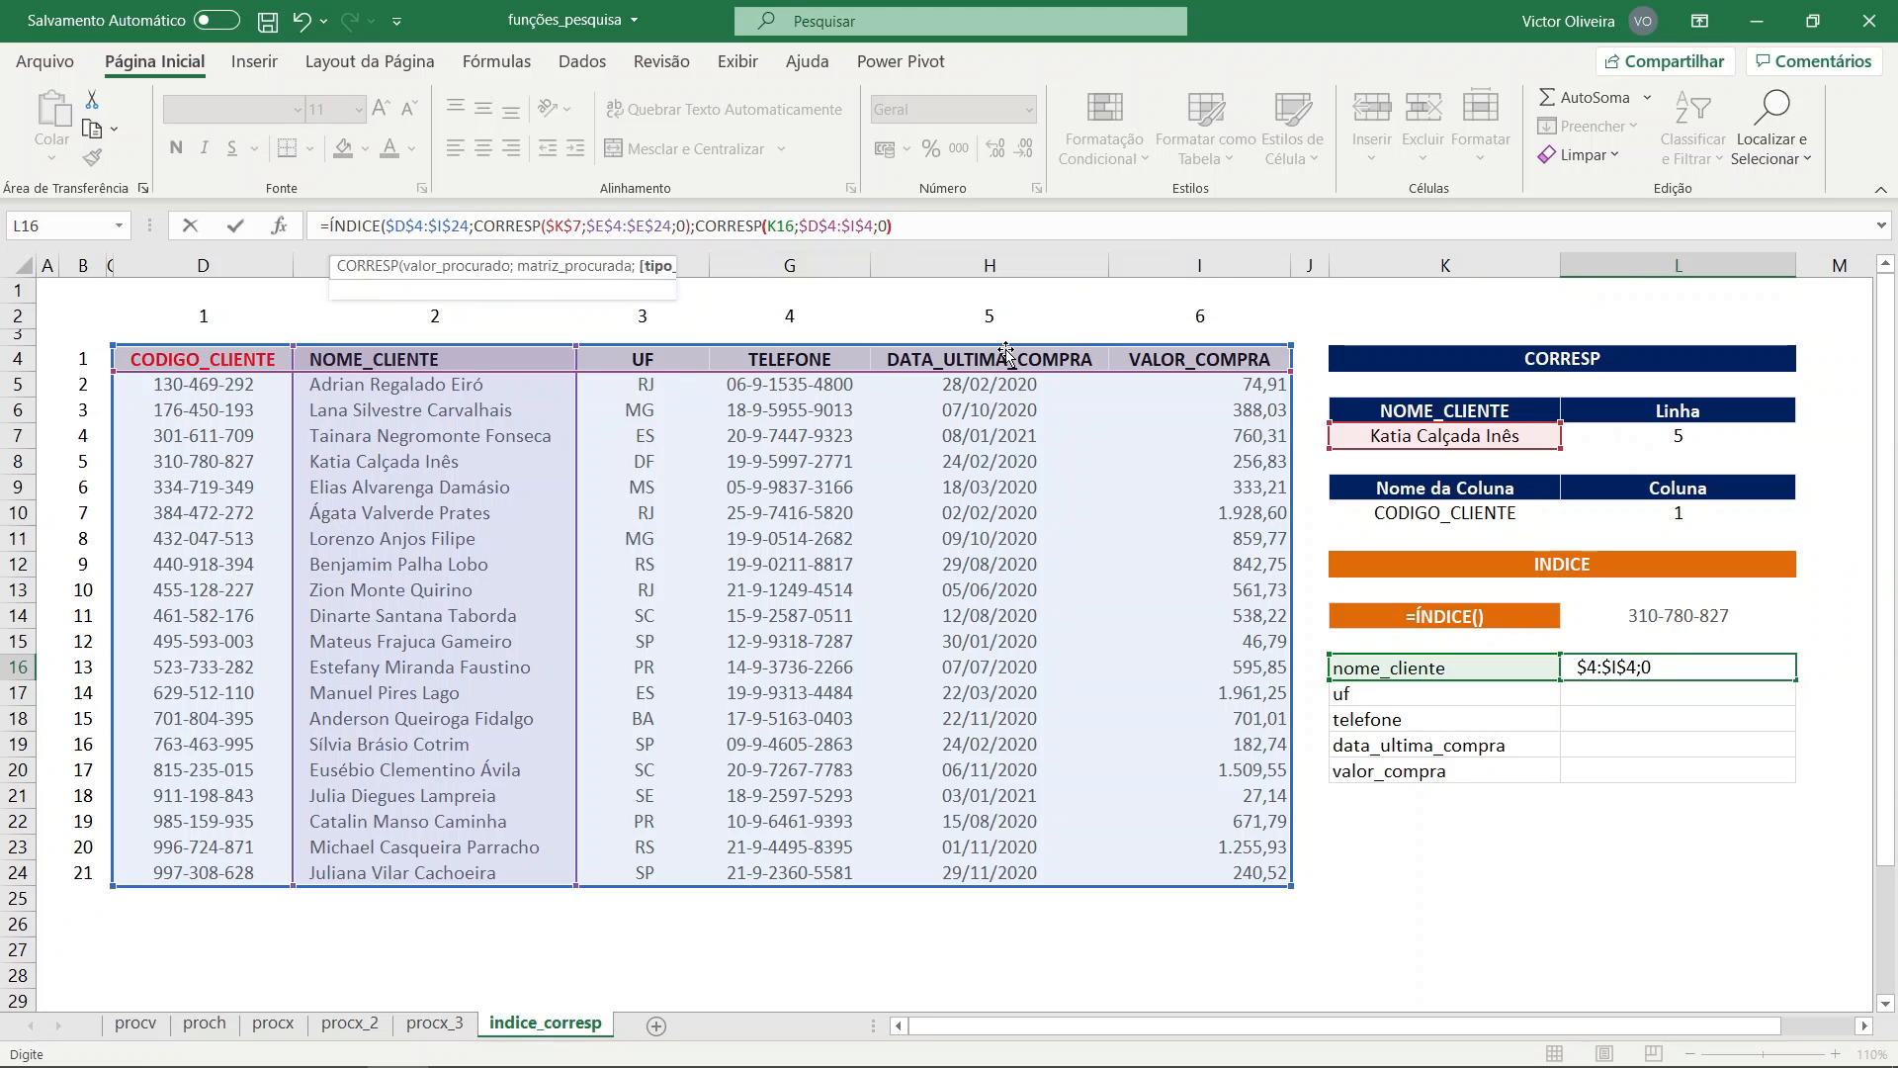
text())
key(ctrl+Return)
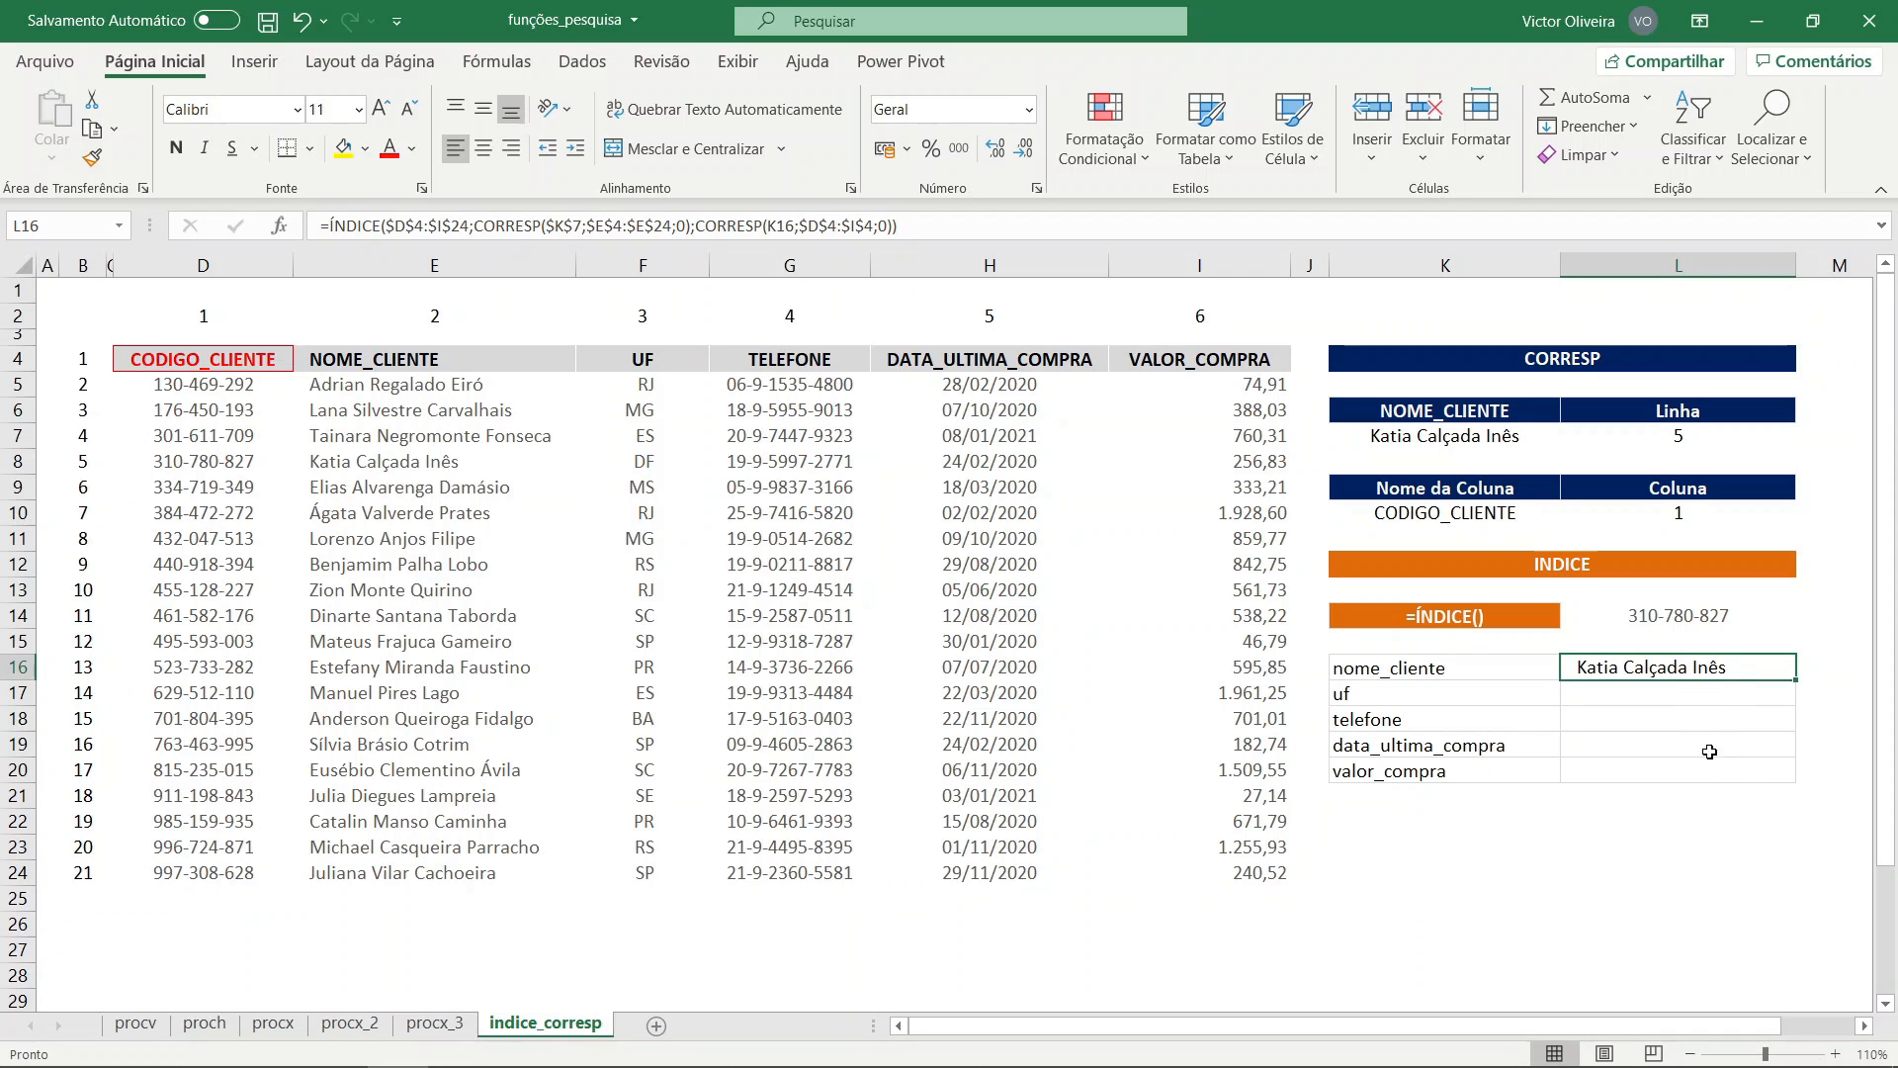
- Try filling the ÍNDICE formula from L16 down through L20
drag(1798, 682, 1799, 778)
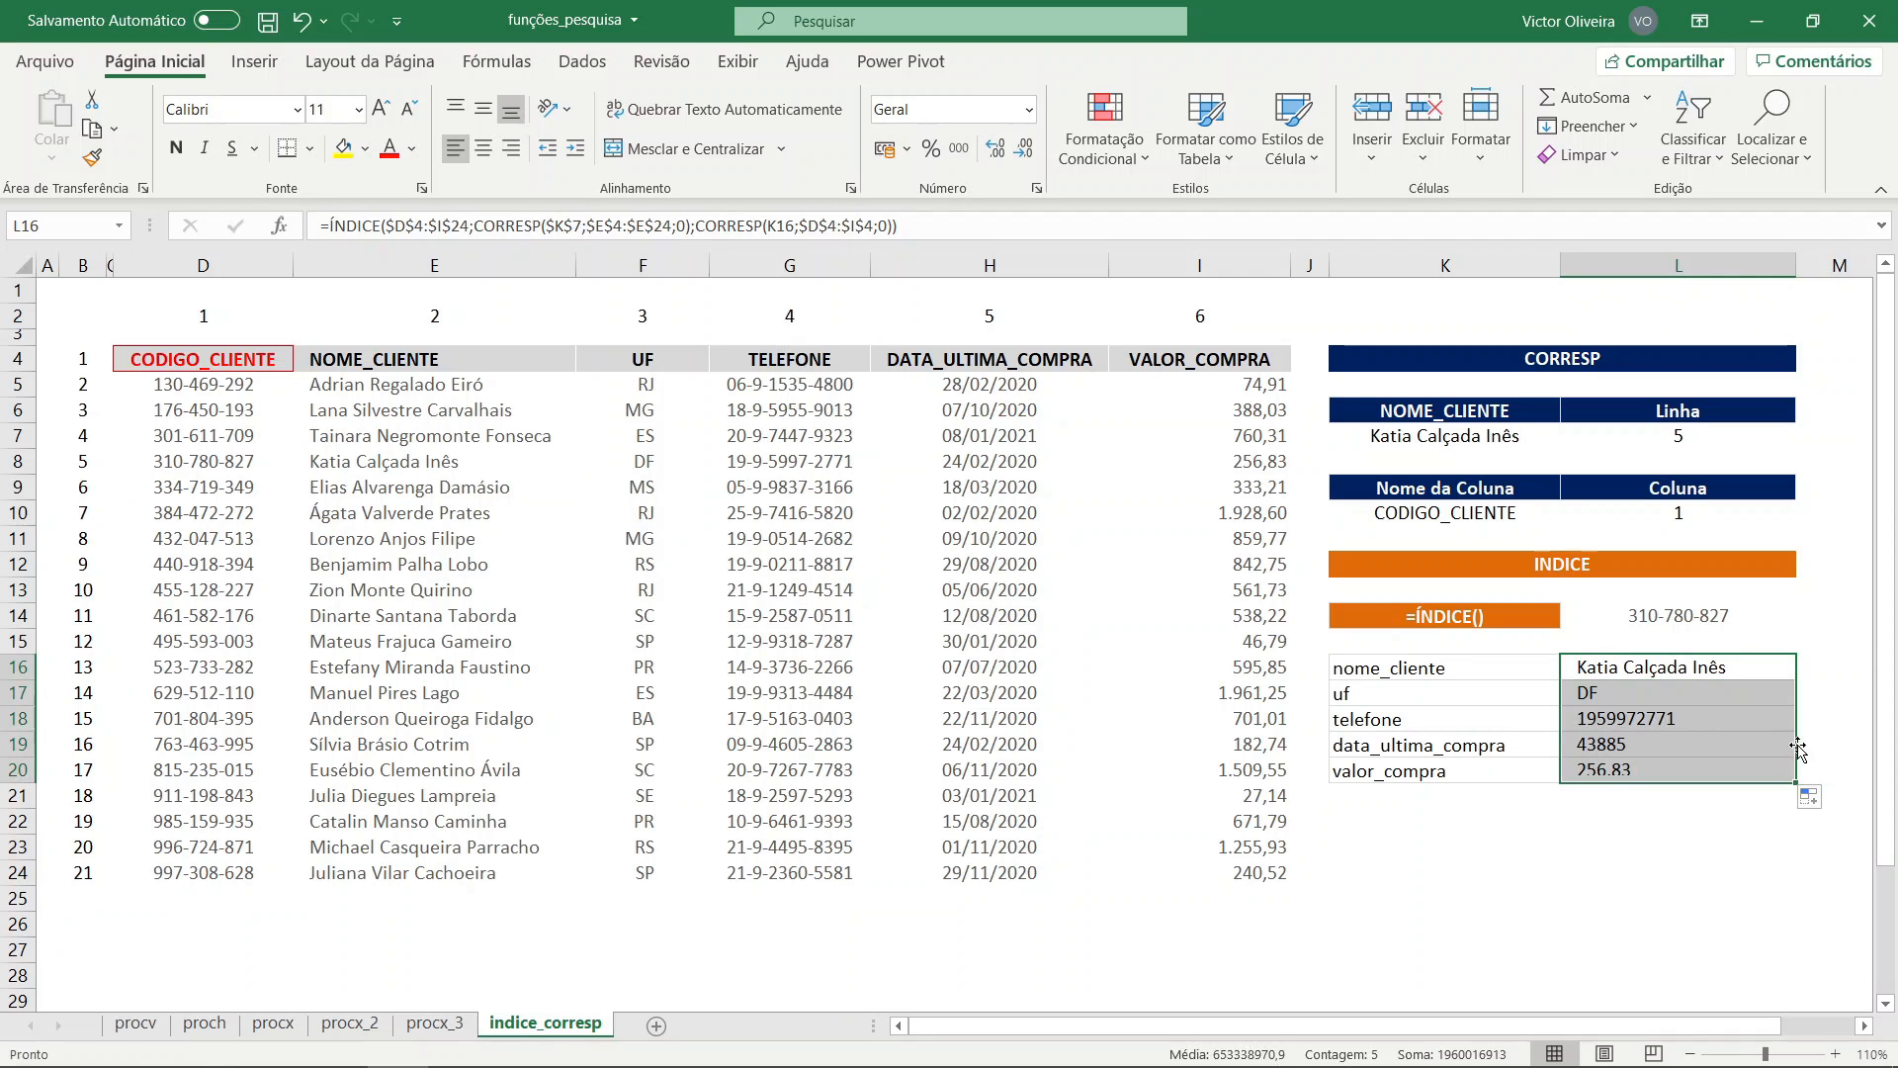
click(1673, 672)
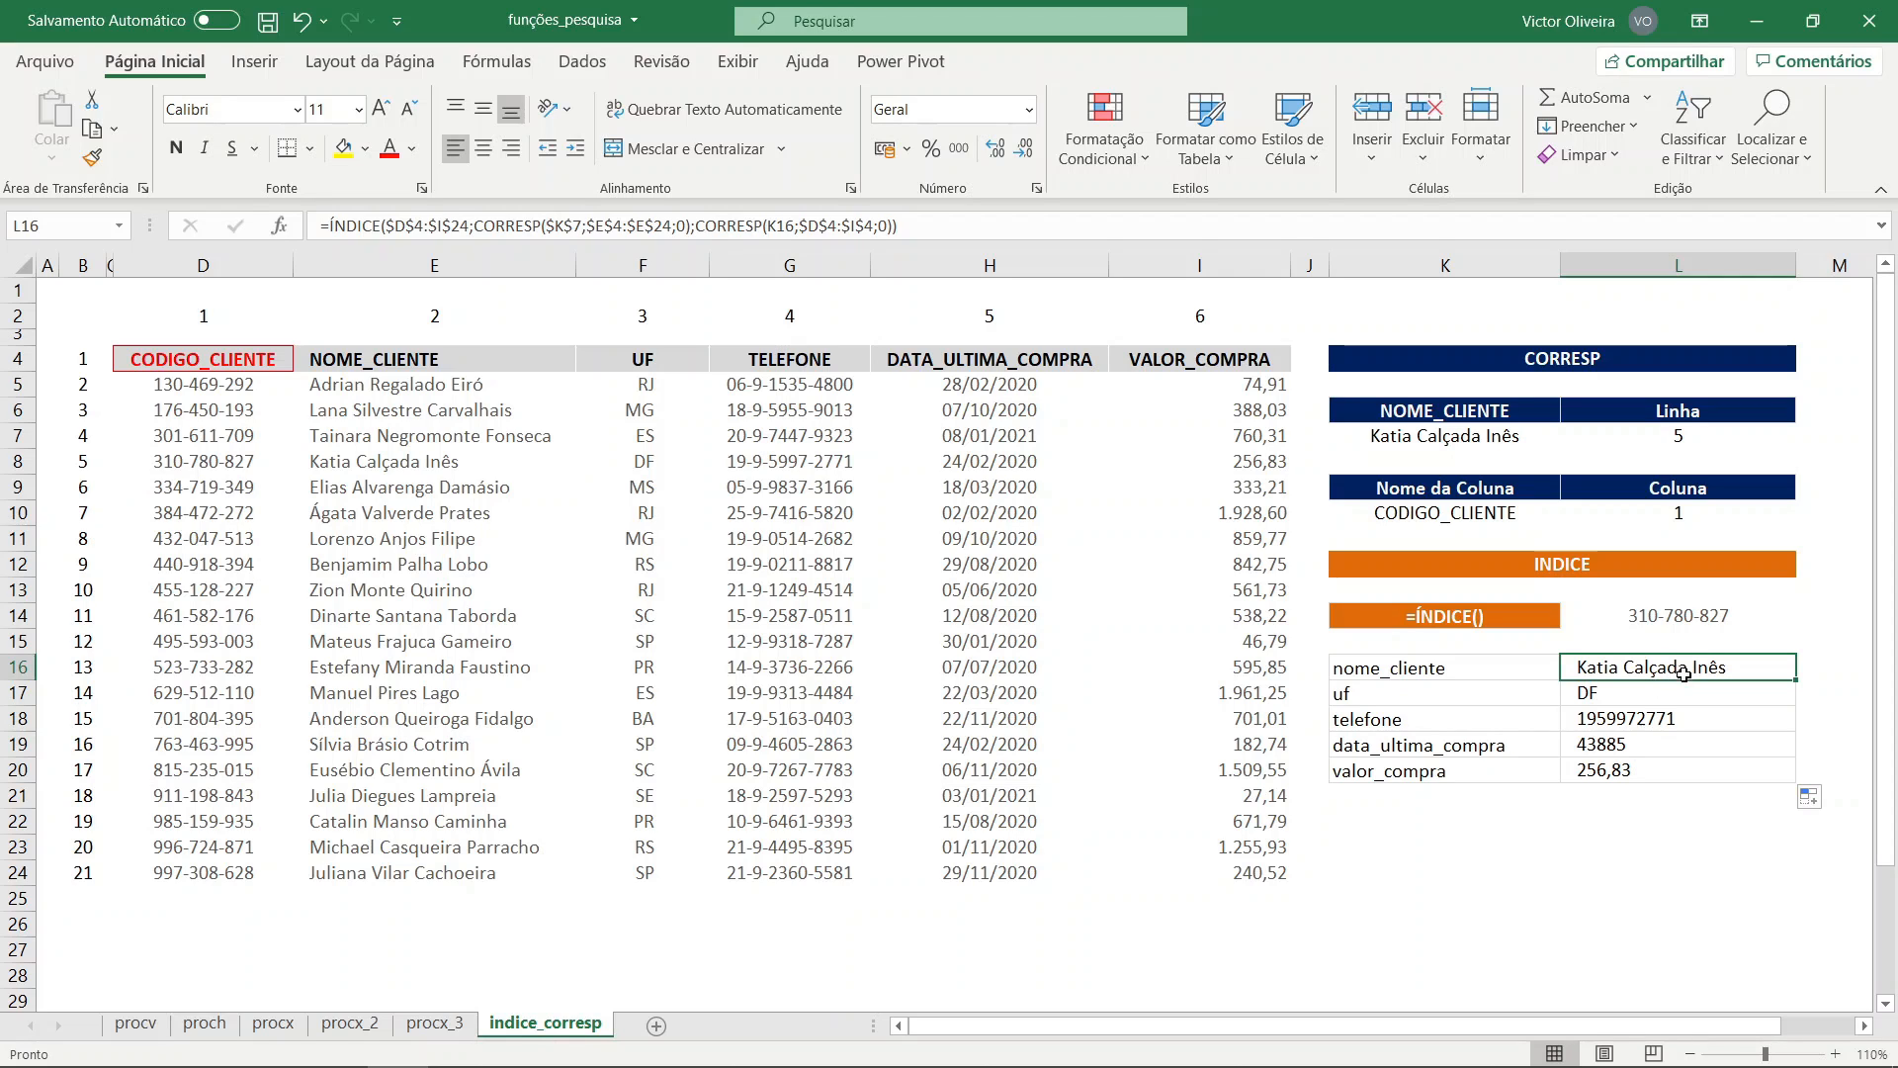
click(1586, 695)
click(1626, 722)
click(1628, 748)
click(1628, 774)
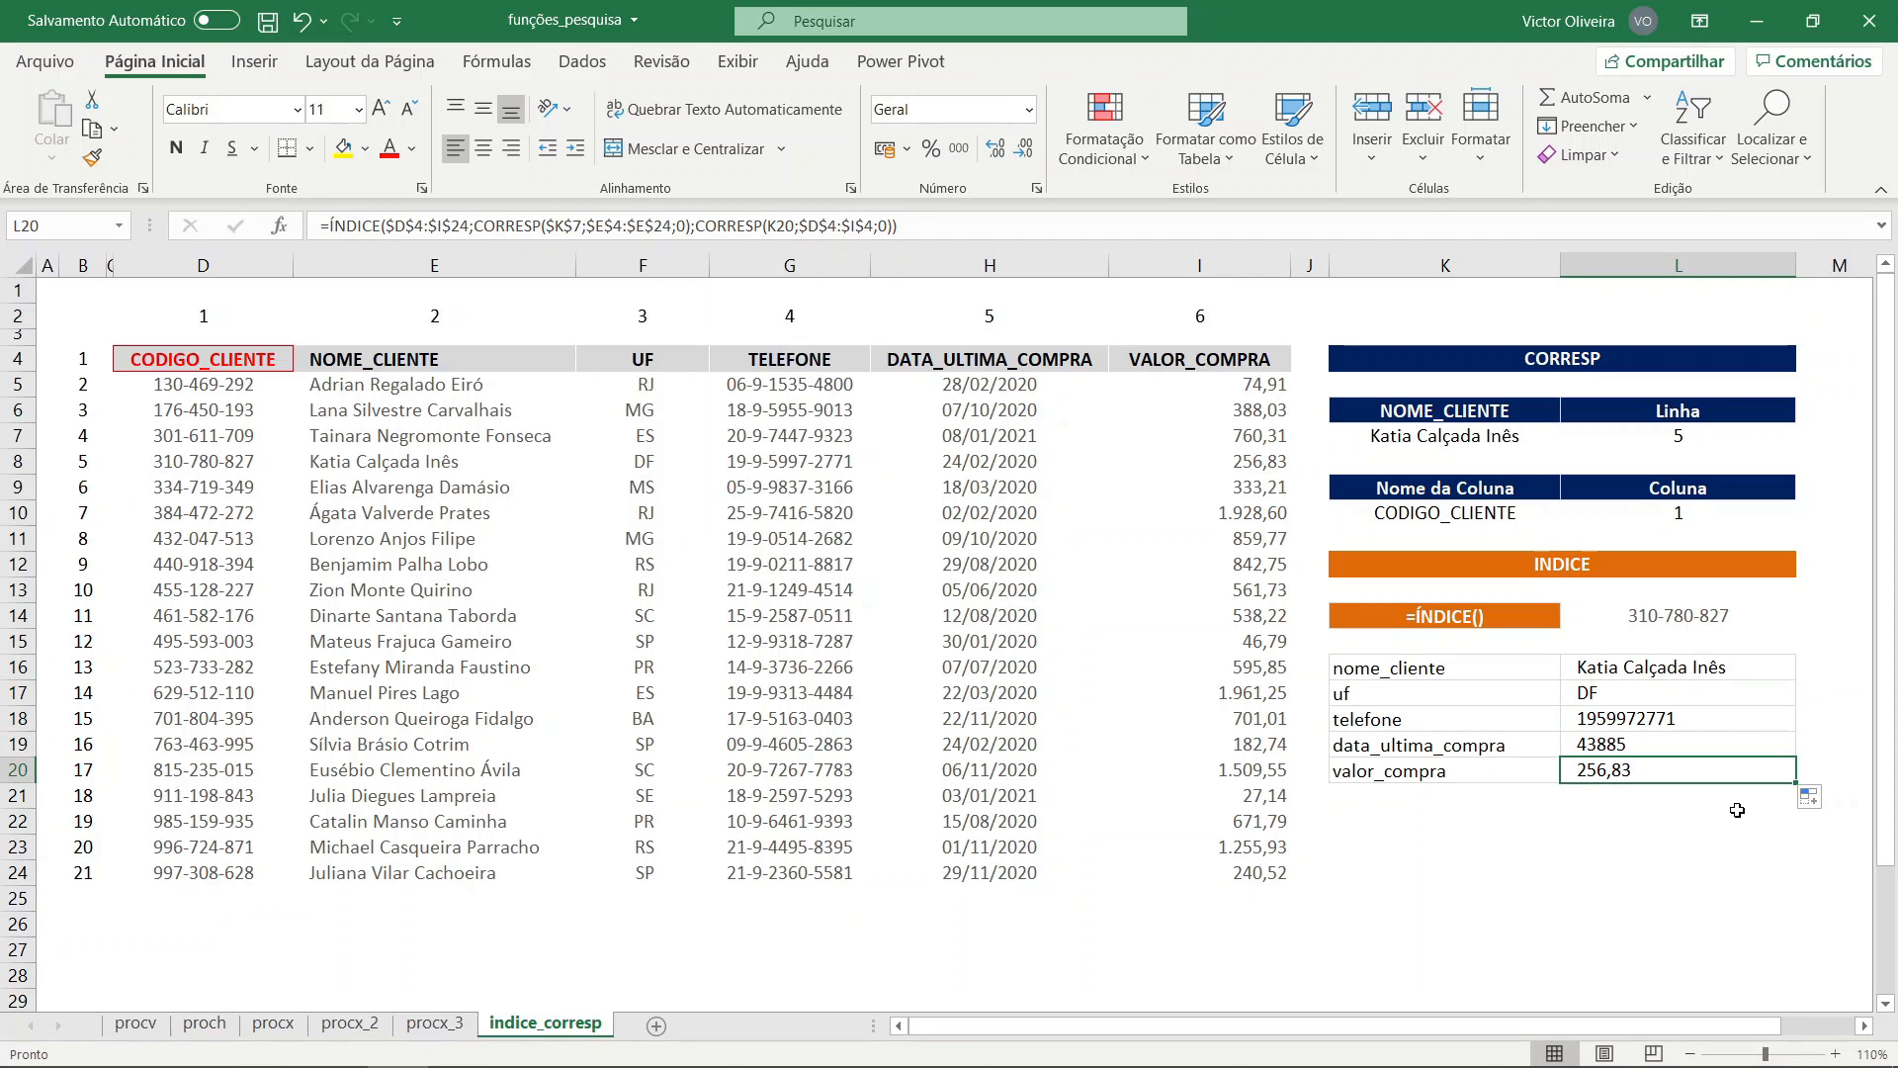
key(ctrl+z)
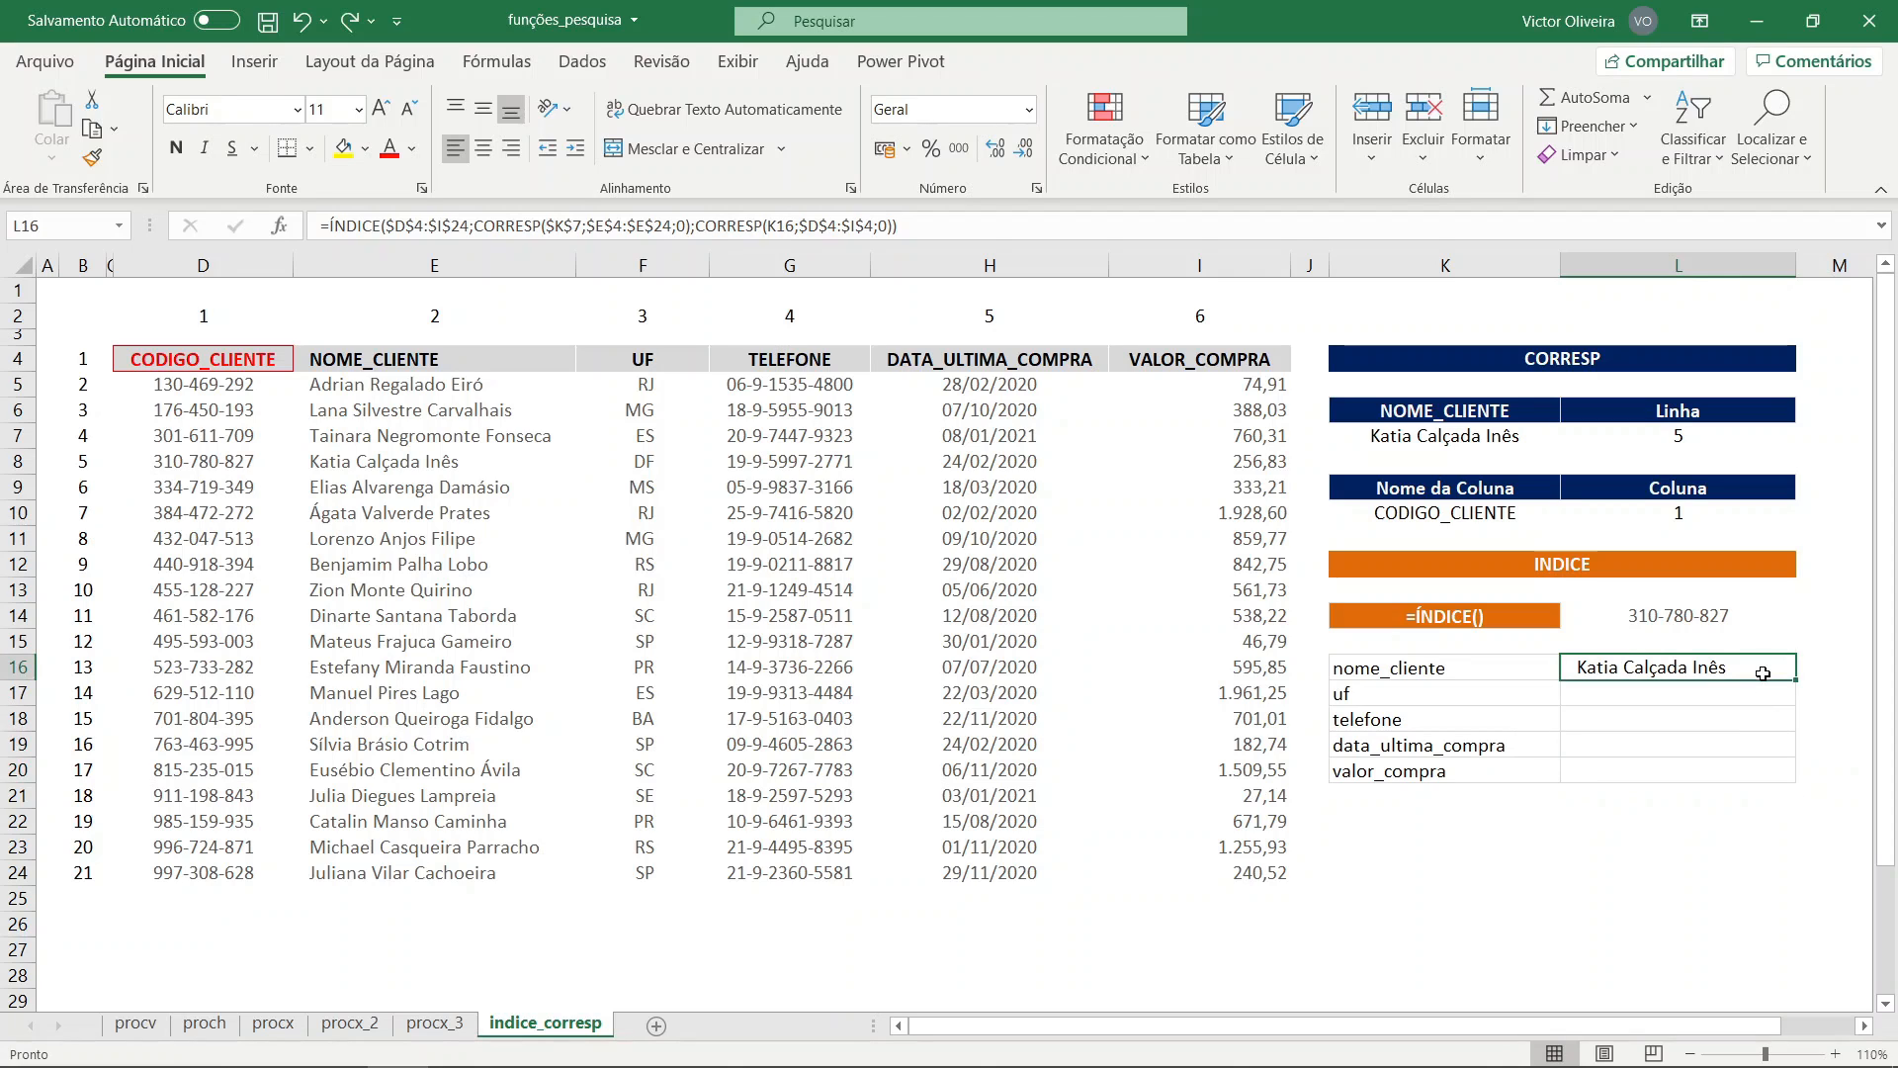
- Copy the L16 formula into L17:L20 with Colar Especial, pasting only Fórmulas
key(ctrl+c)
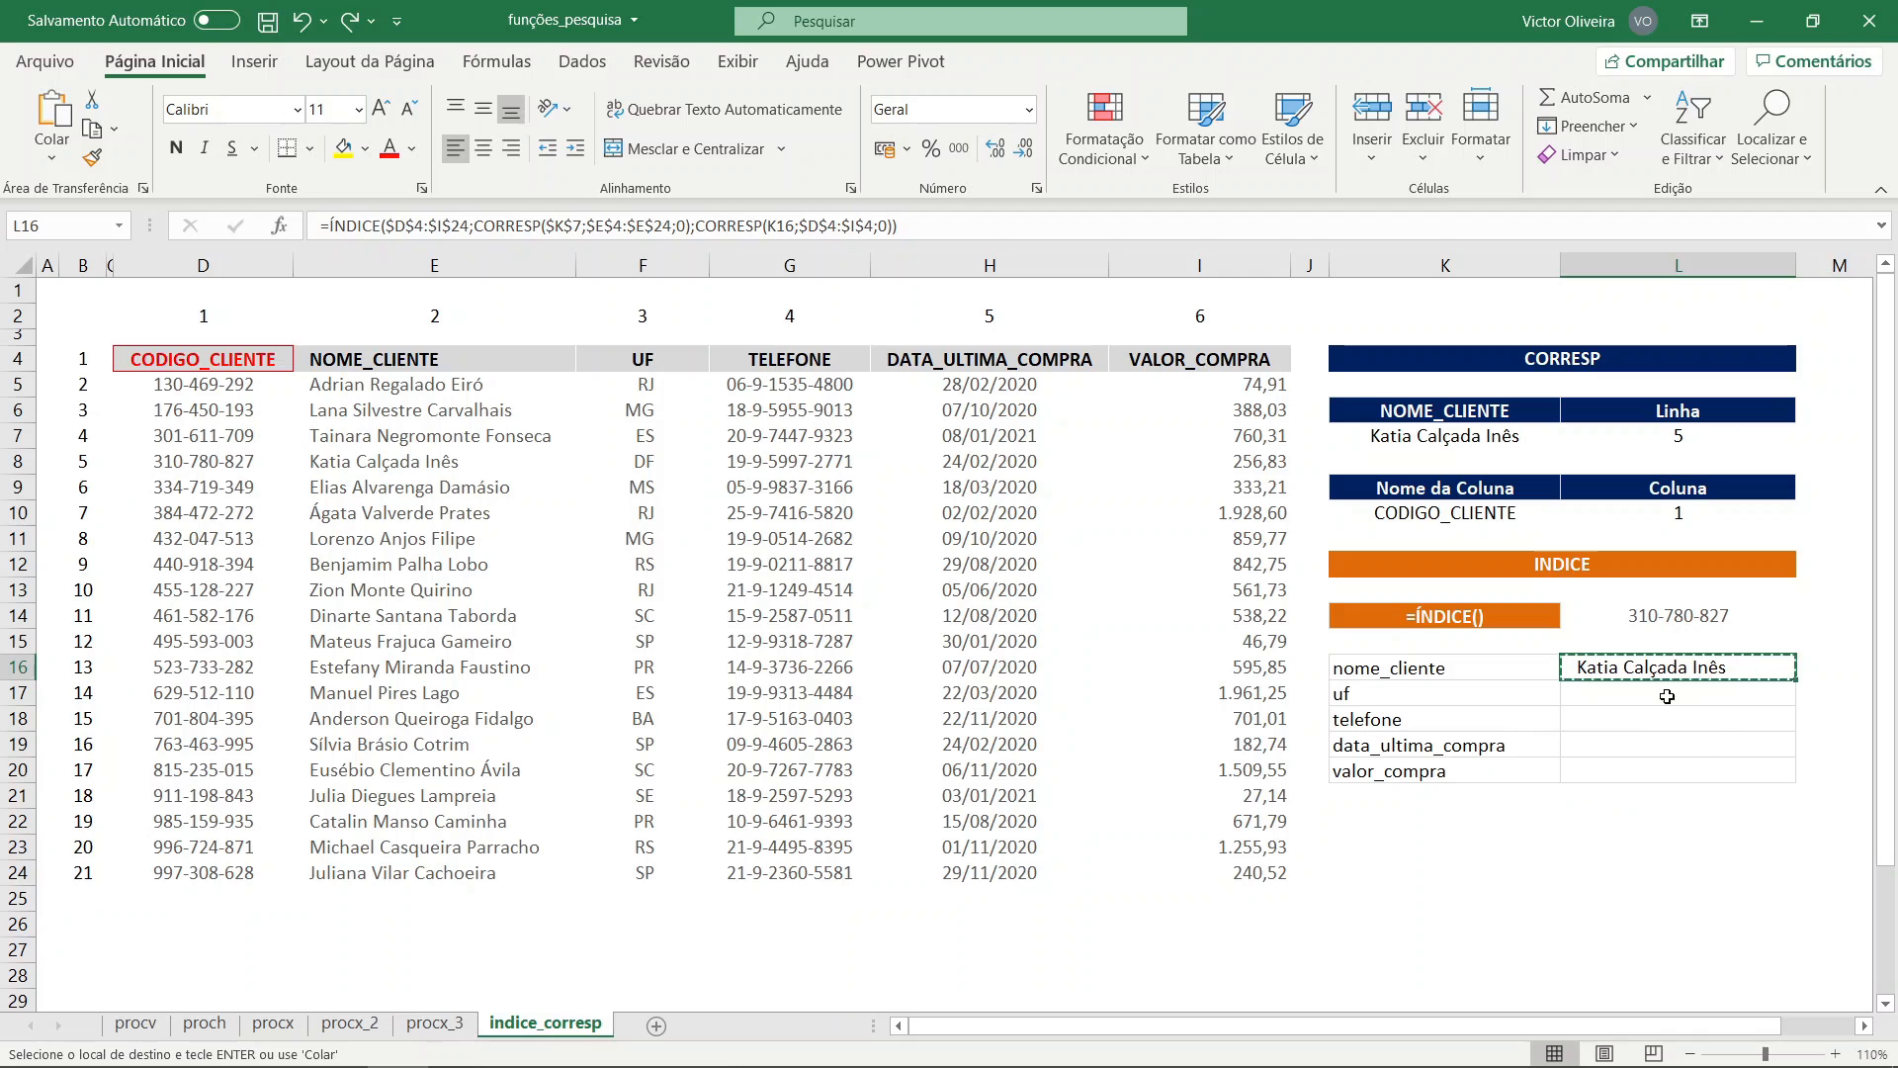
drag(1663, 689, 1664, 767)
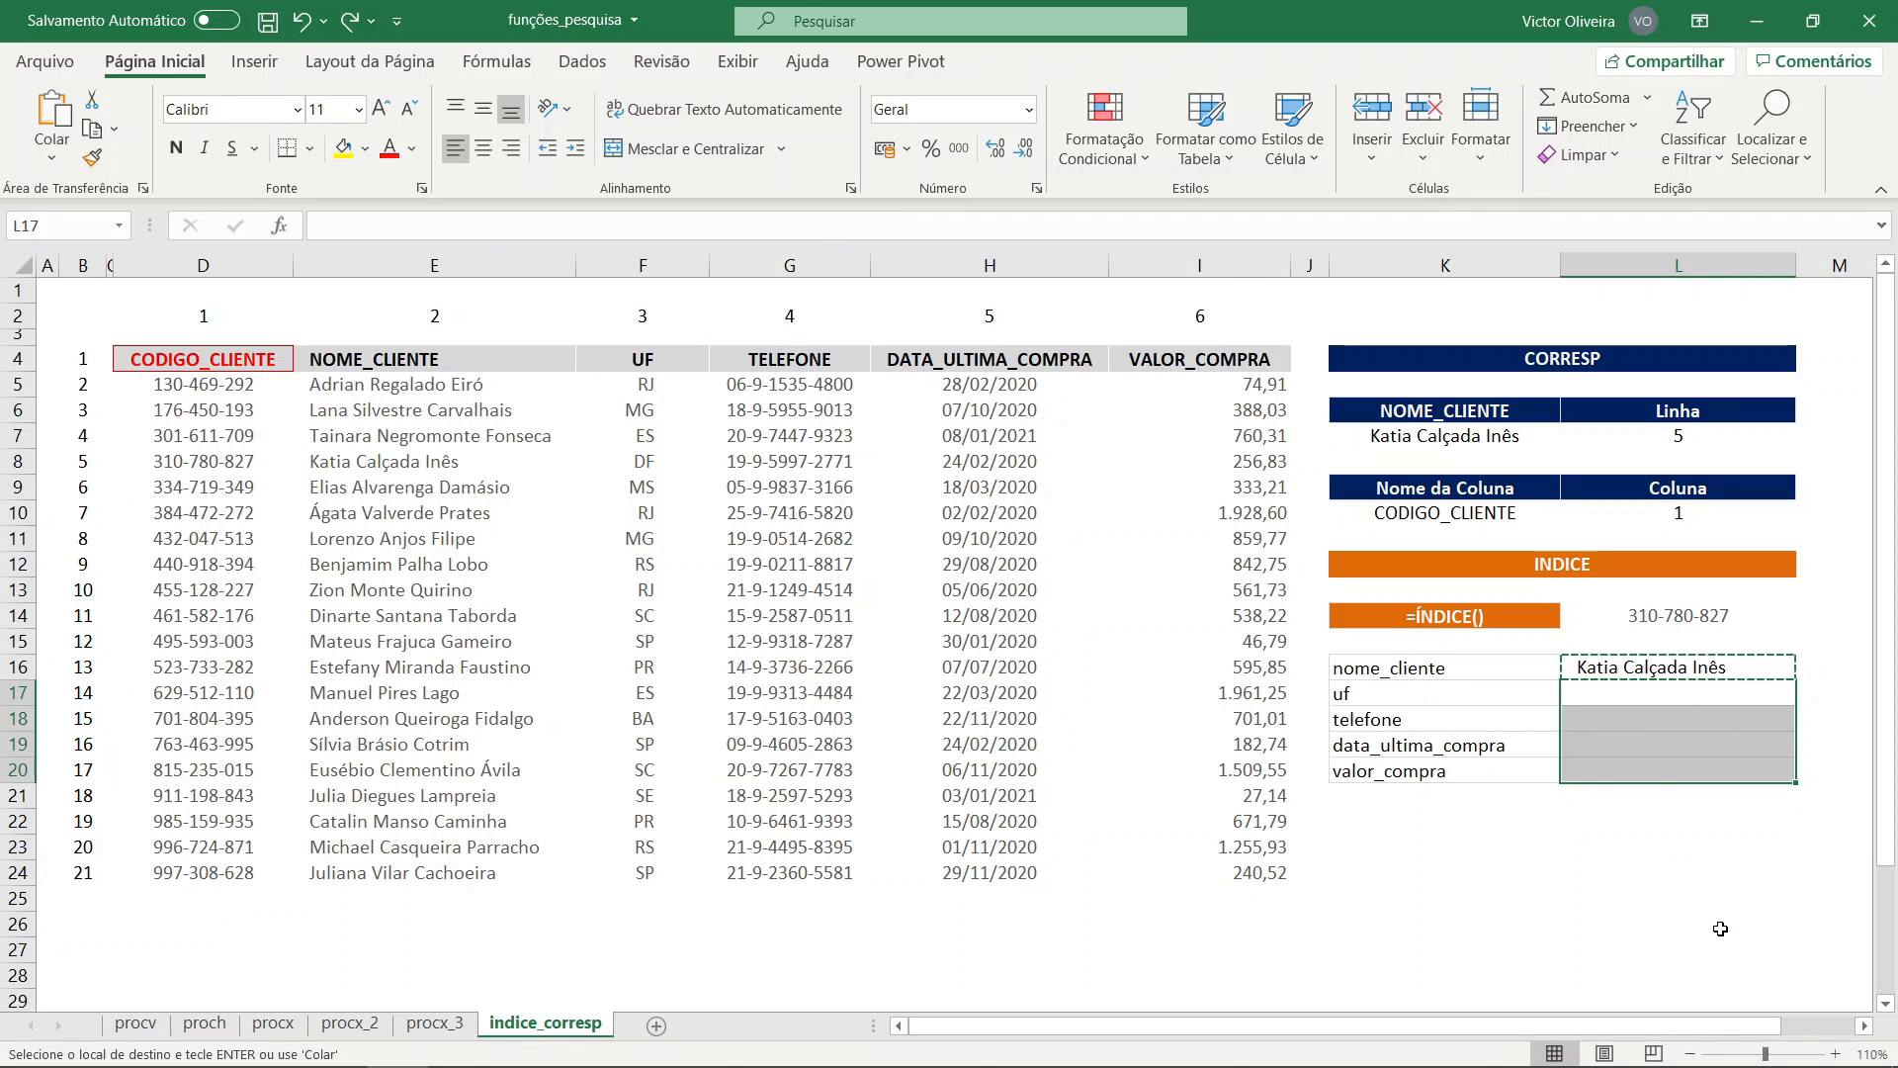
key(ctrl+alt+v)
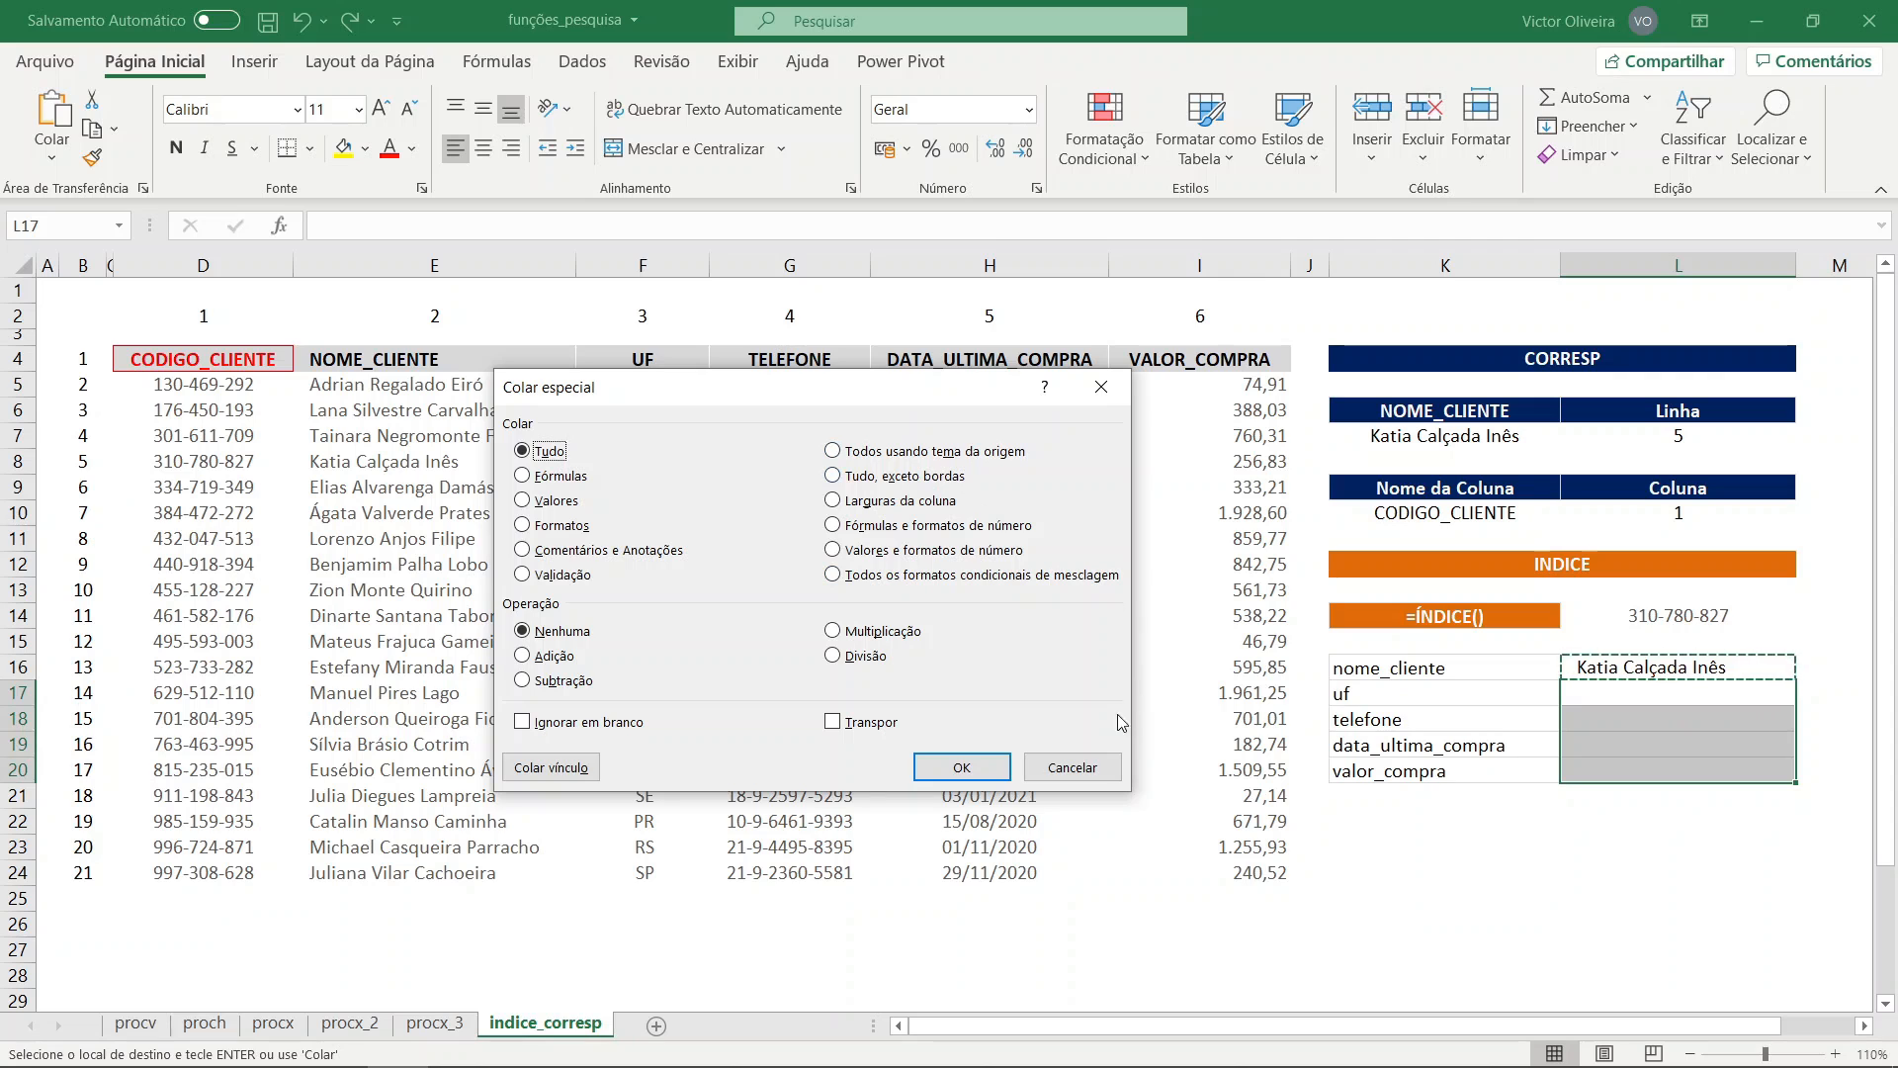
click(1072, 767)
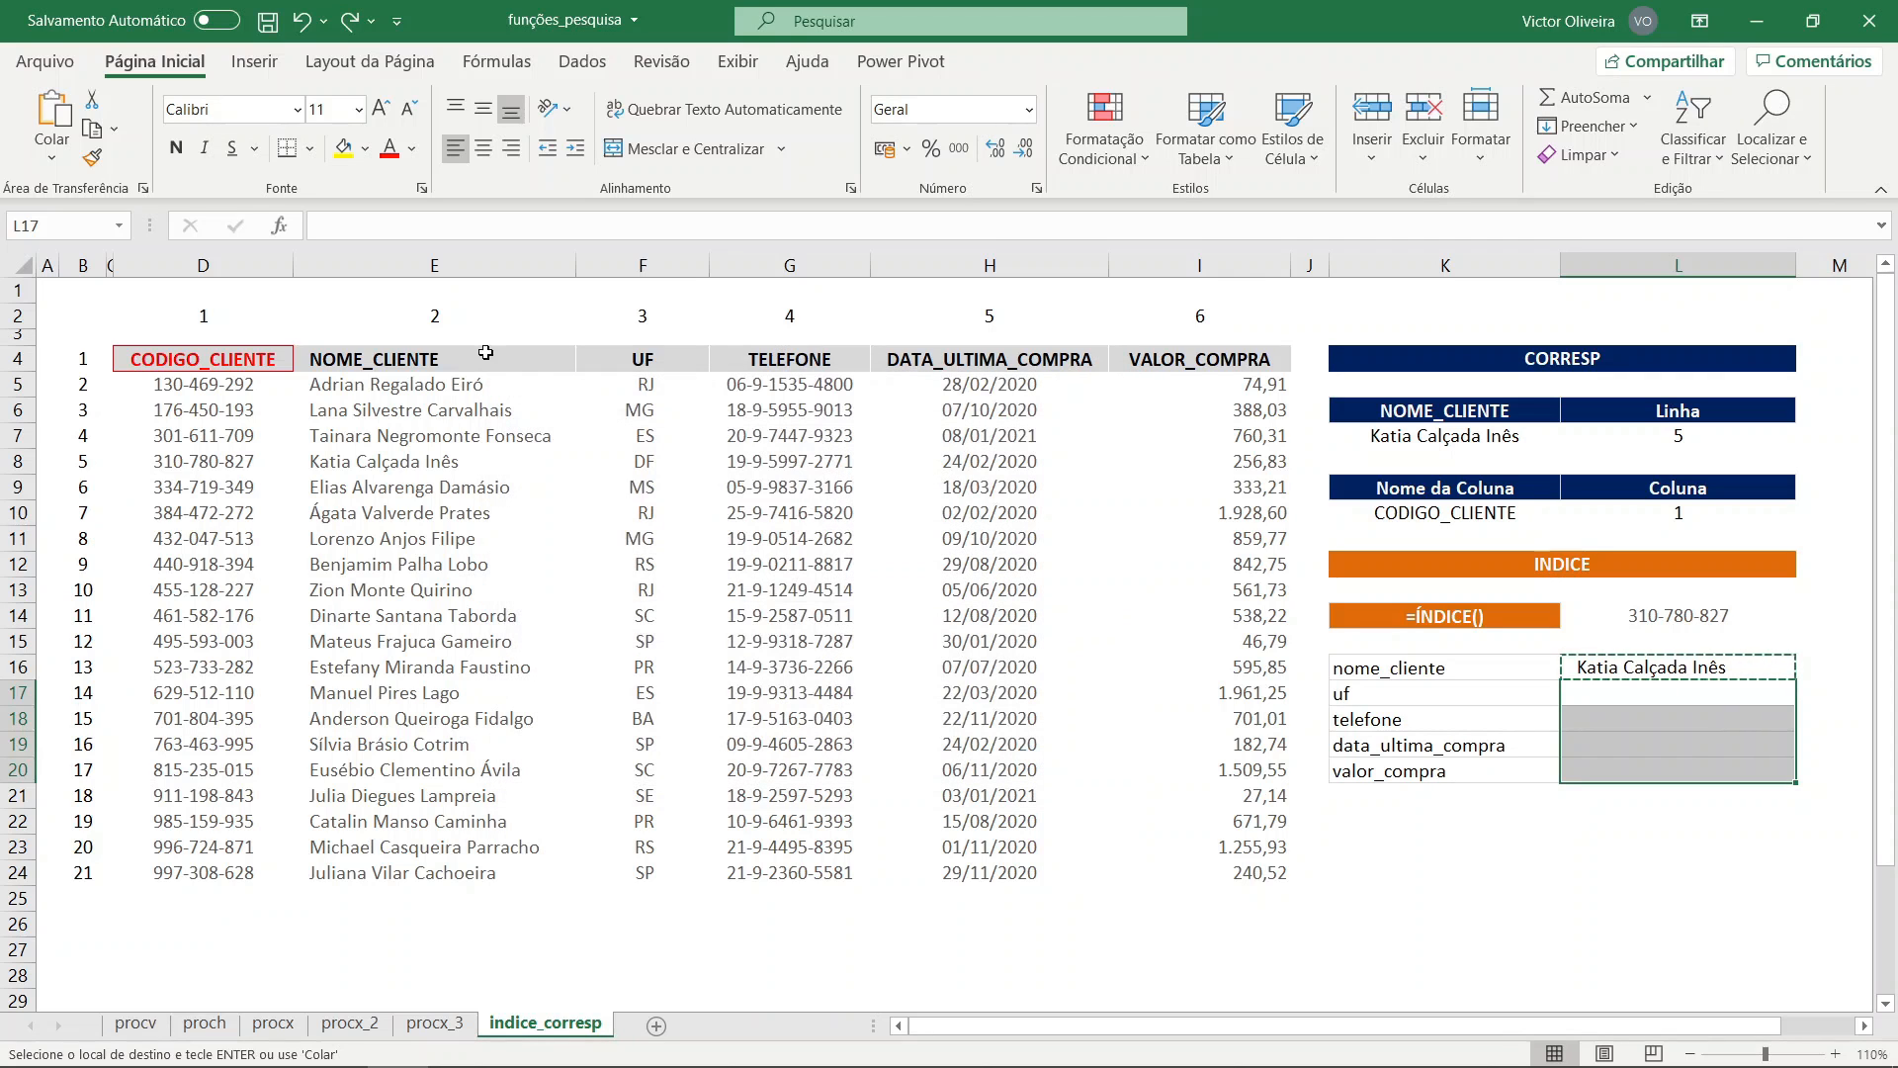
click(52, 148)
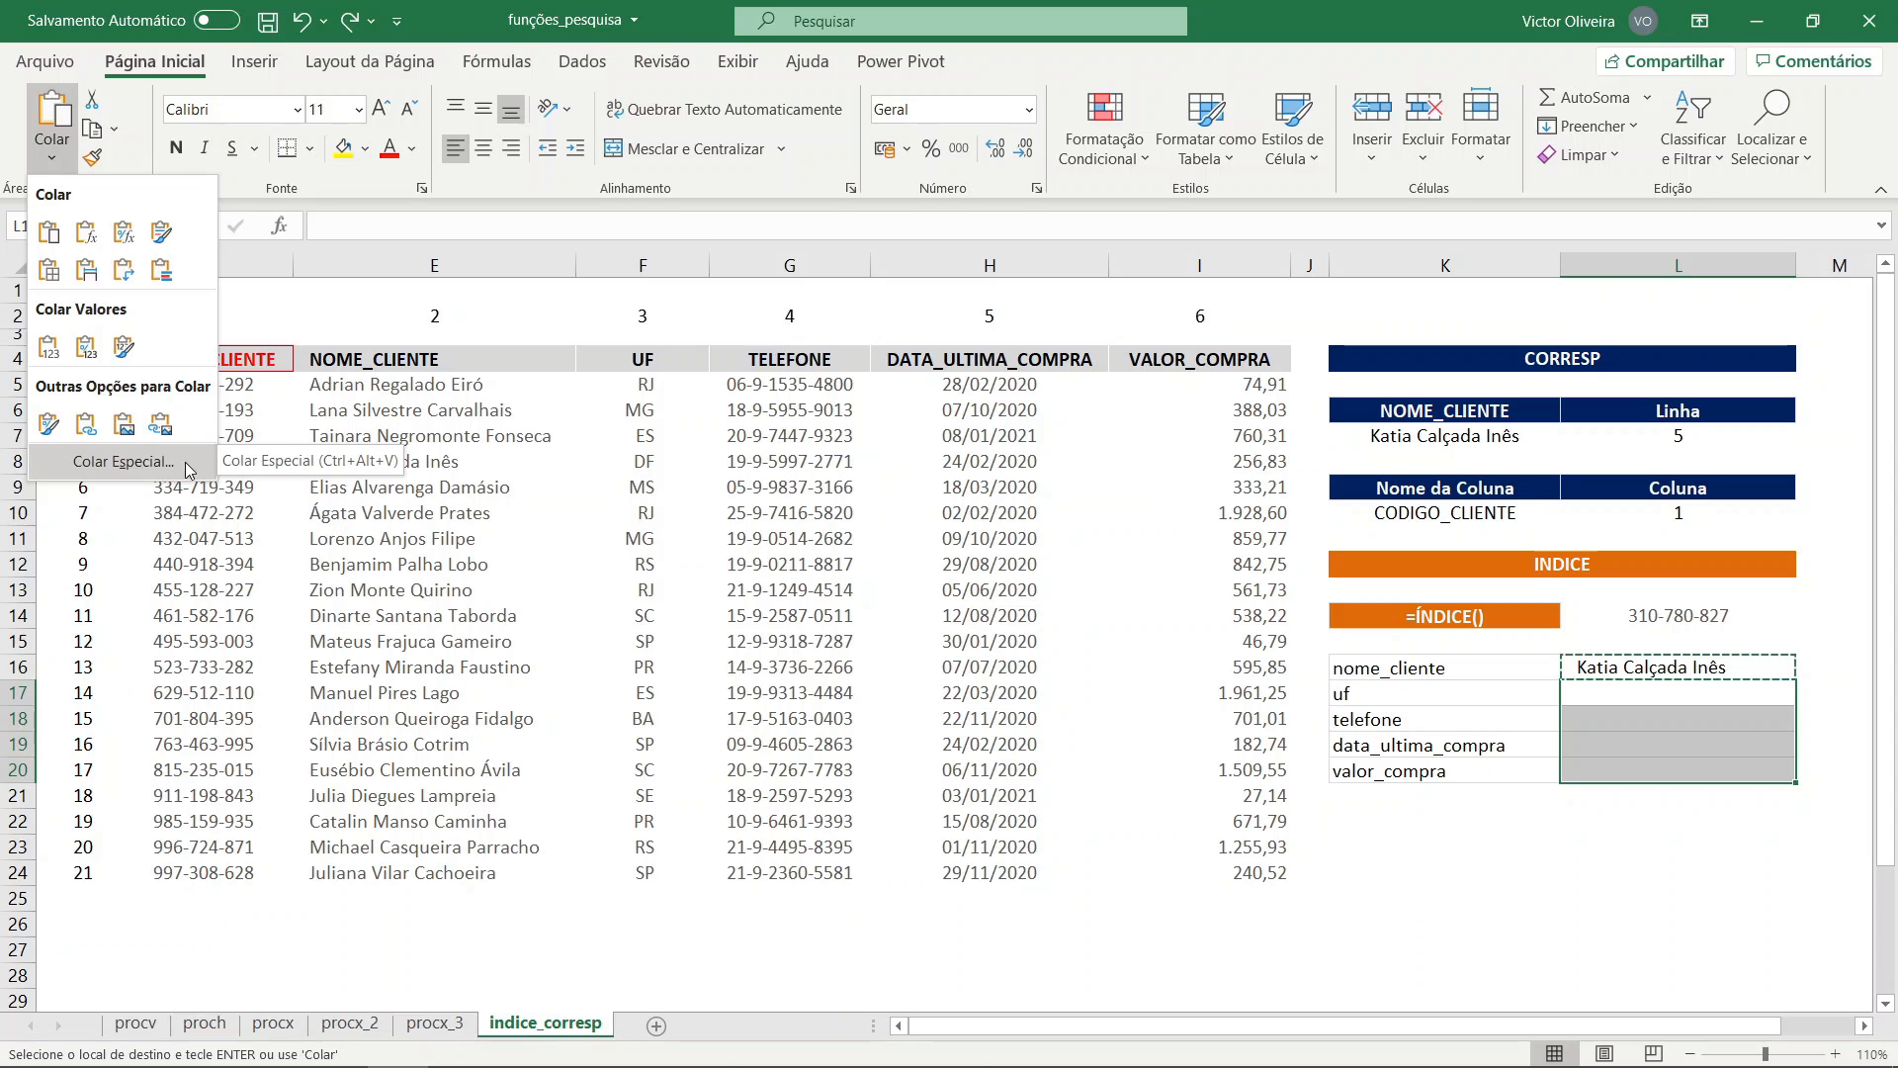
click(123, 461)
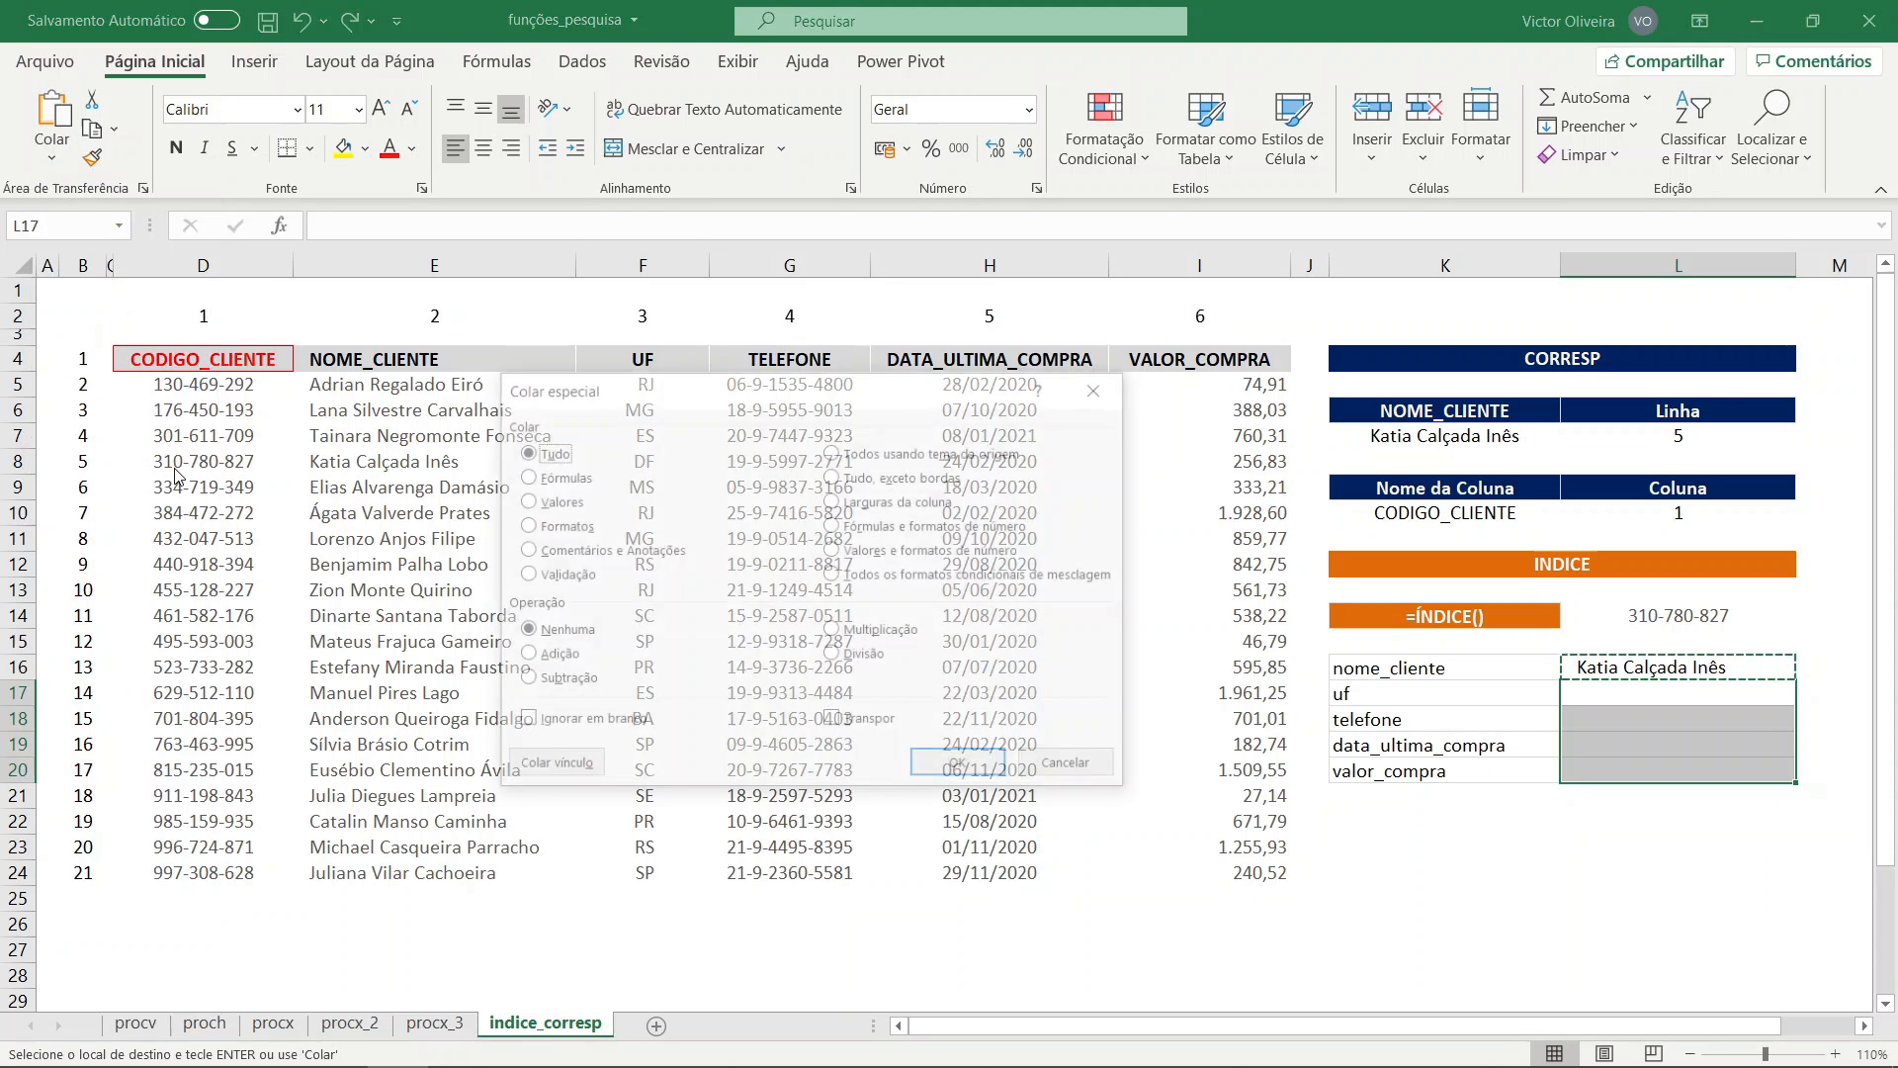
click(566, 481)
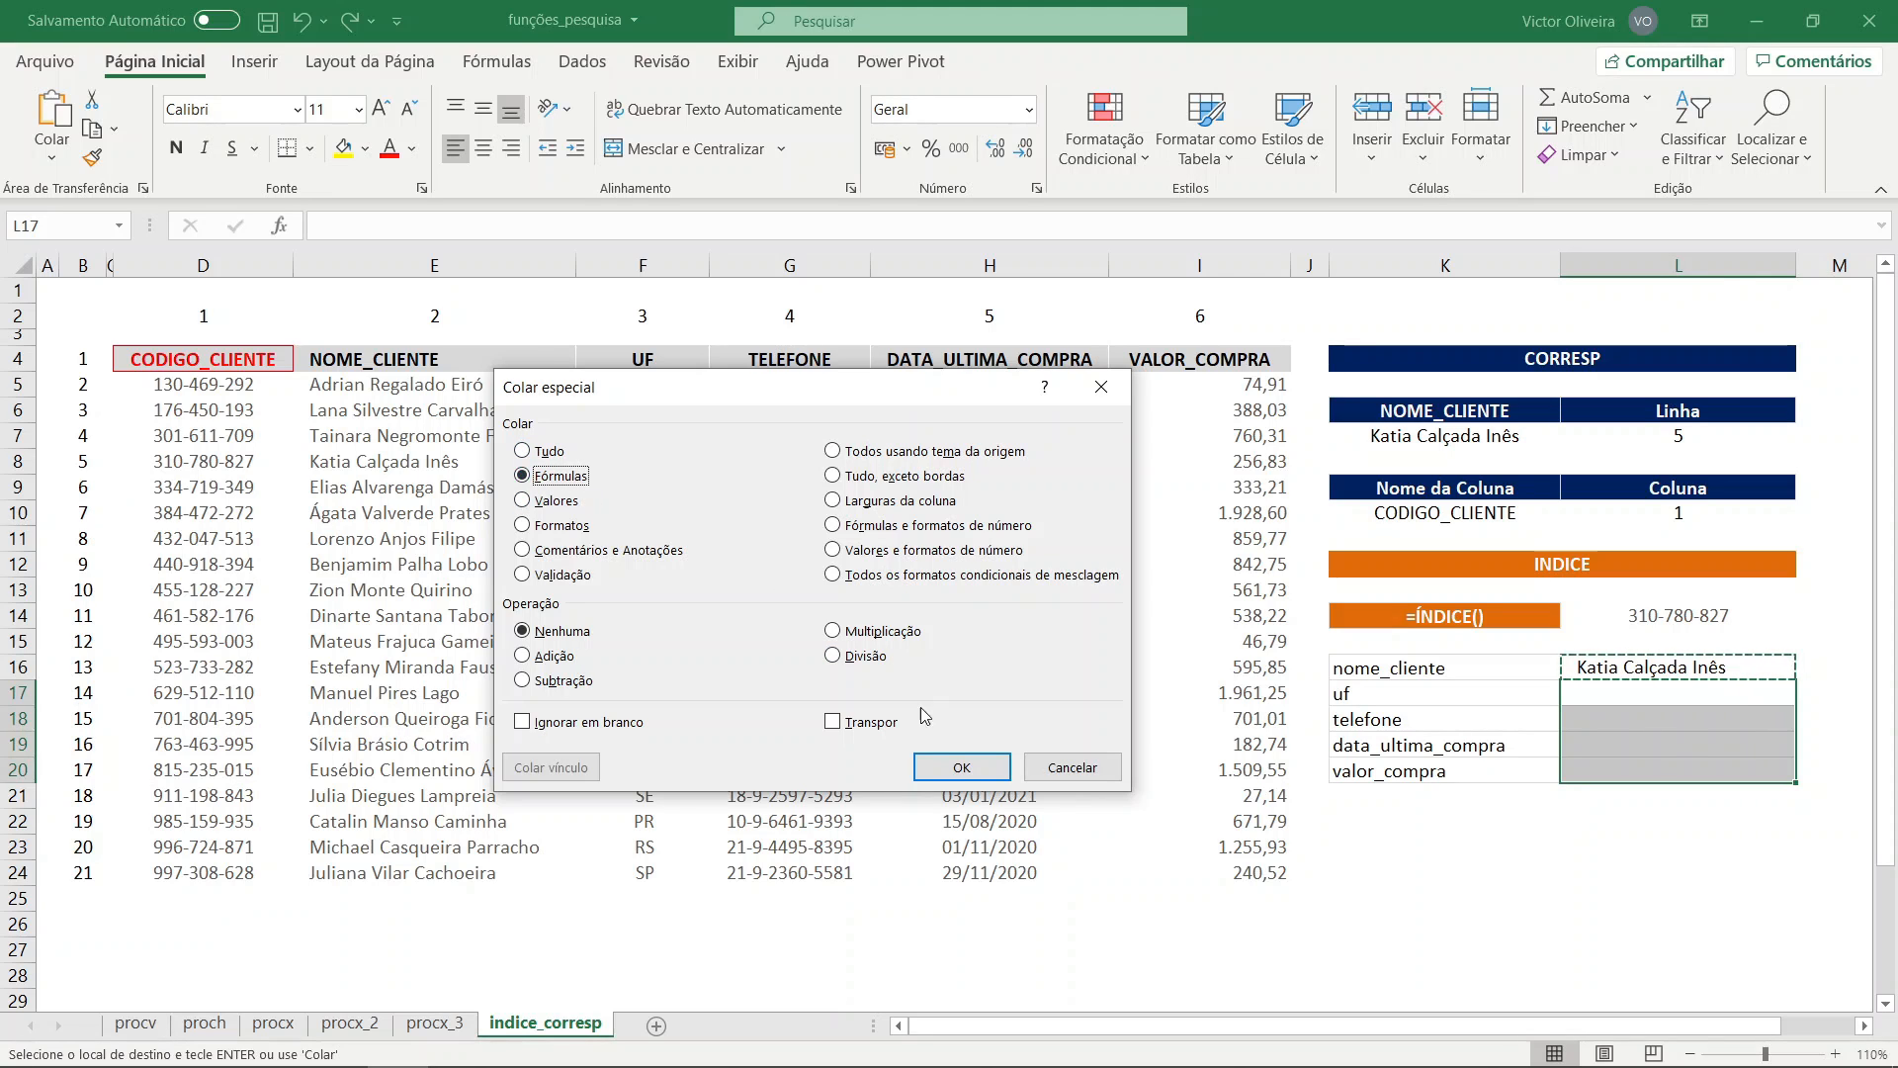
click(957, 775)
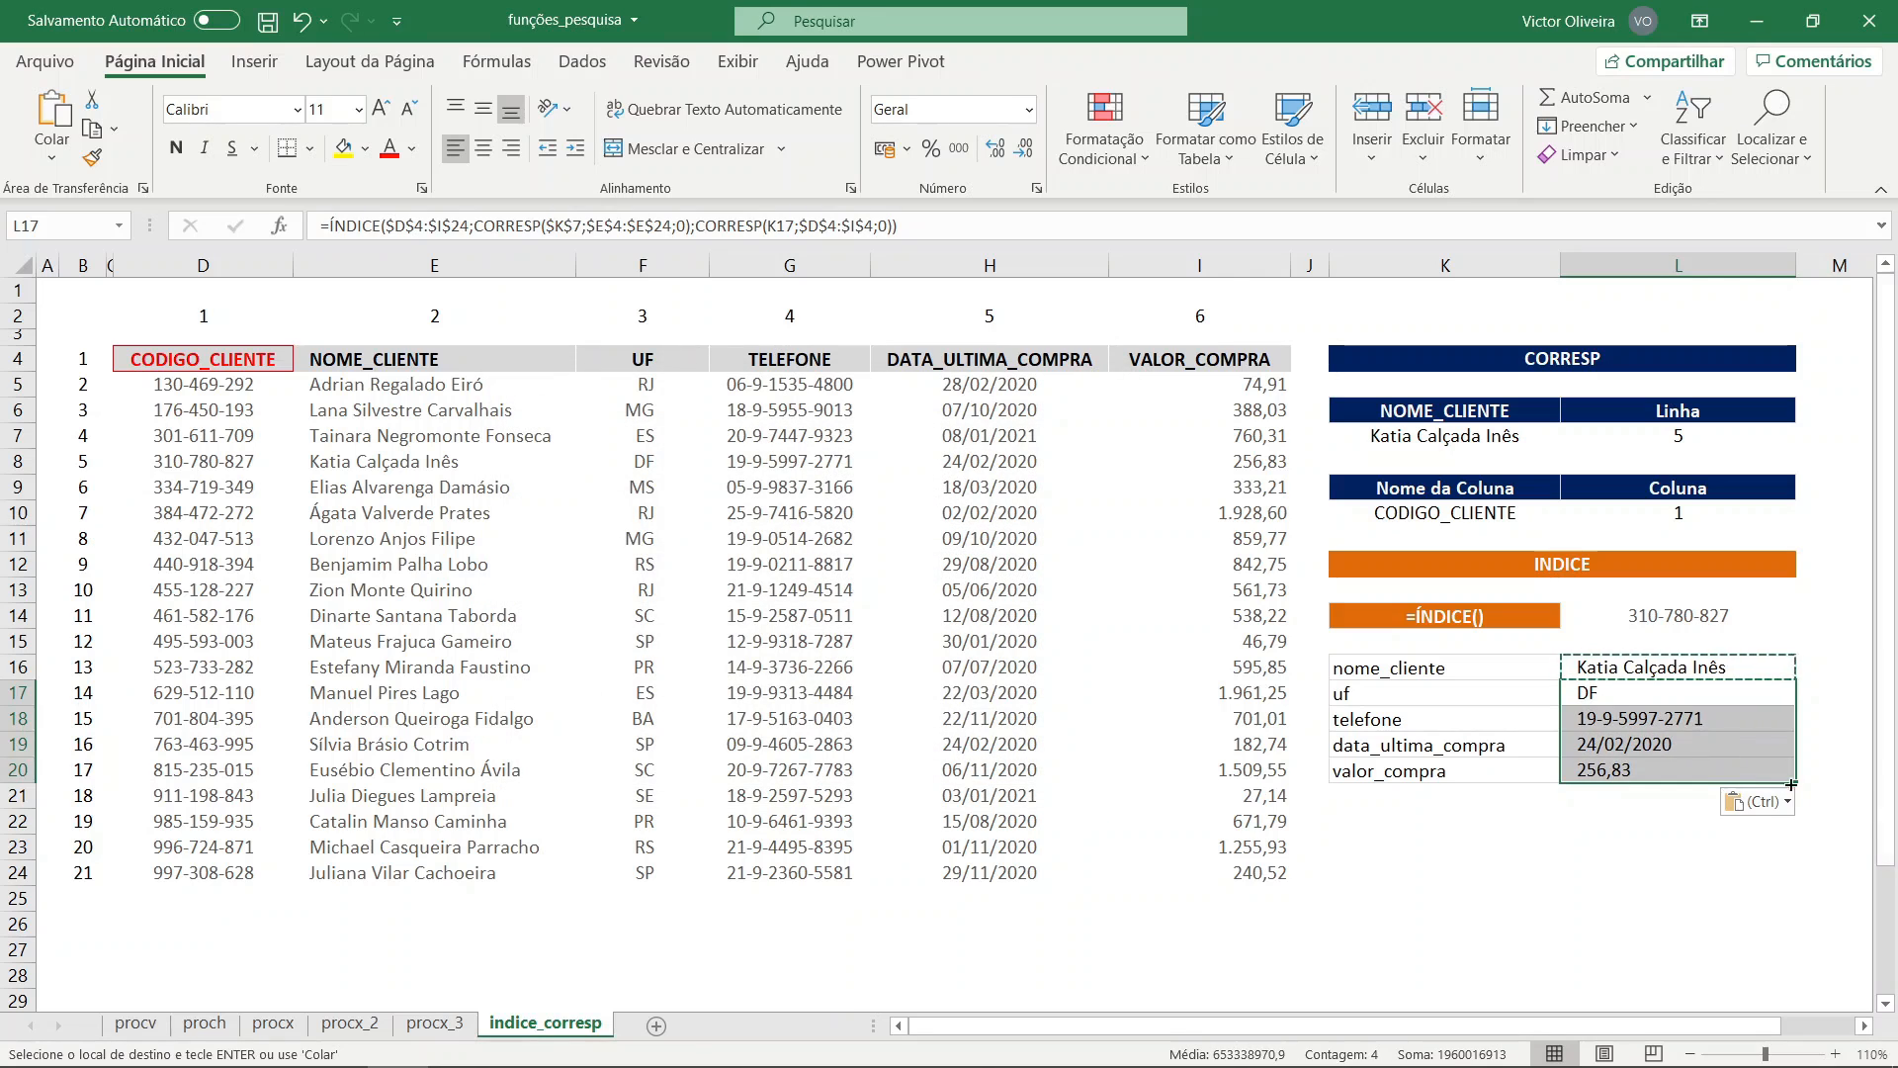
click(1726, 703)
key(Return)
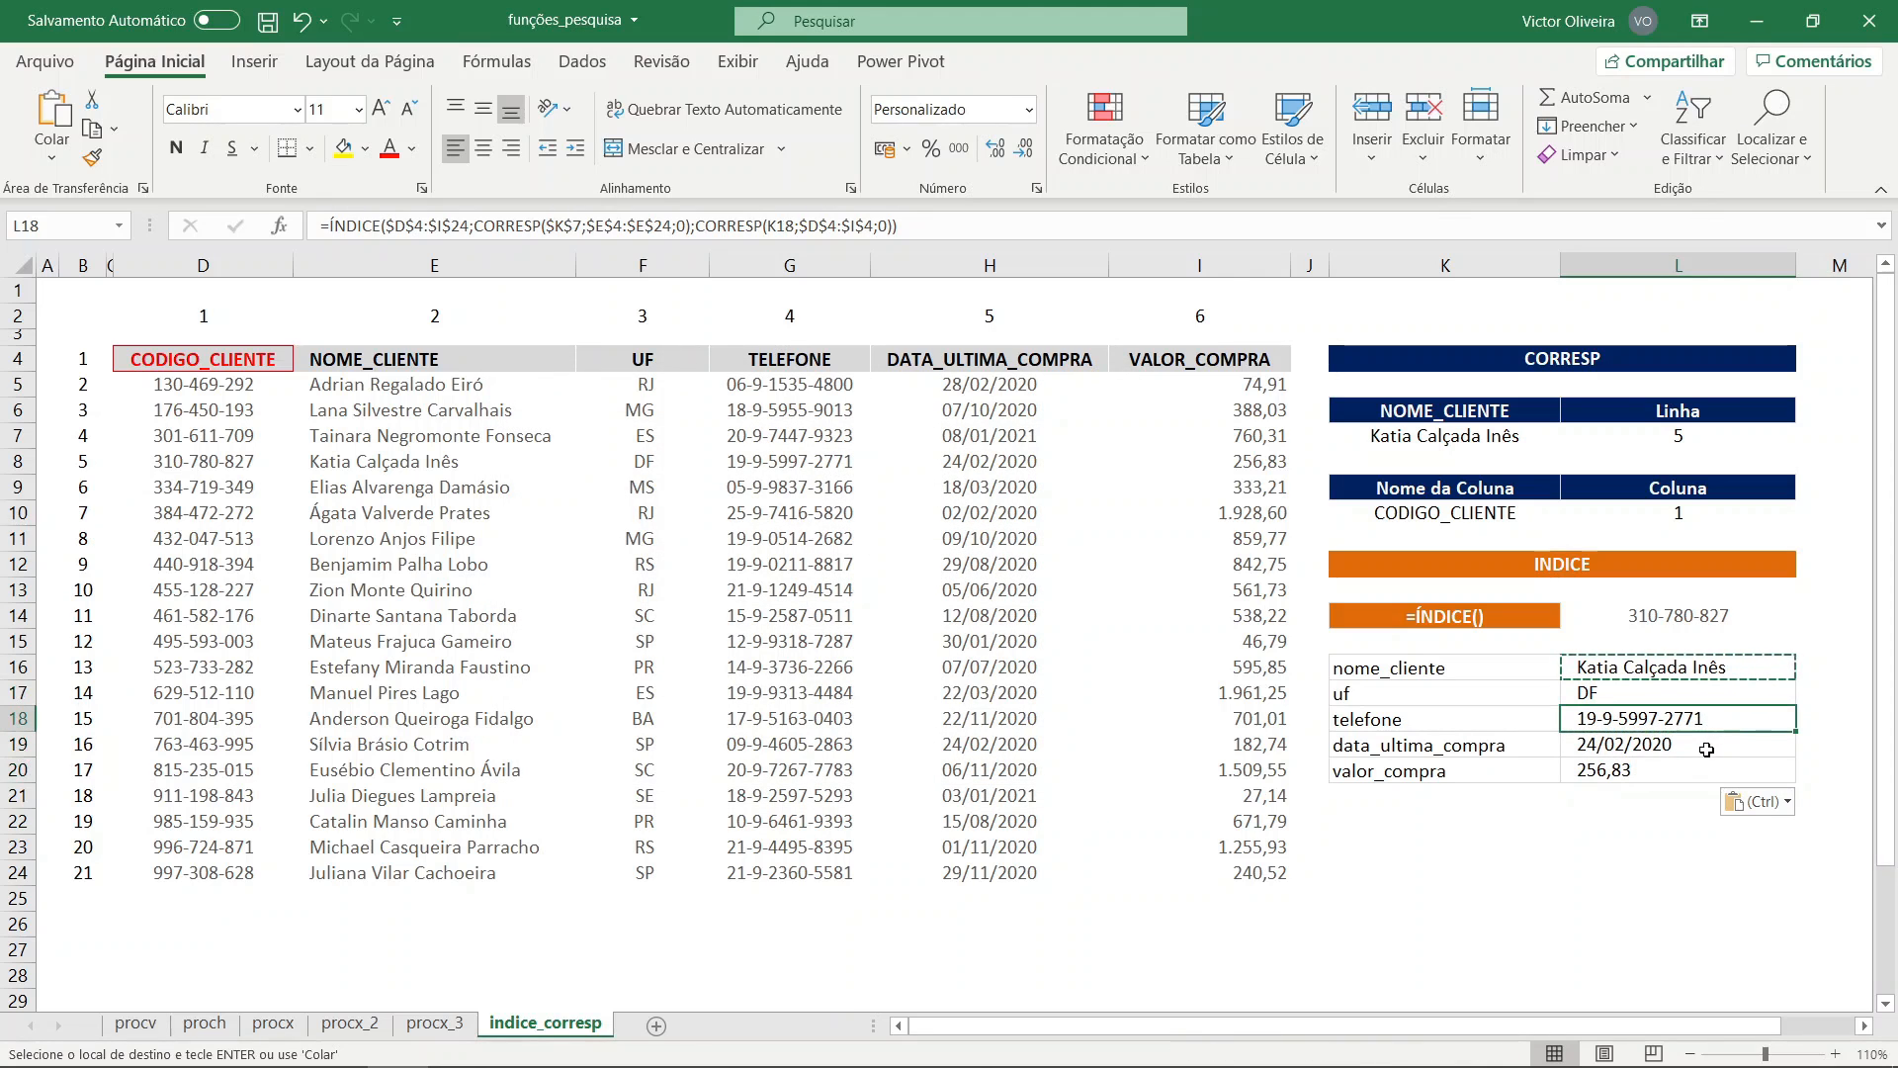
click(1705, 748)
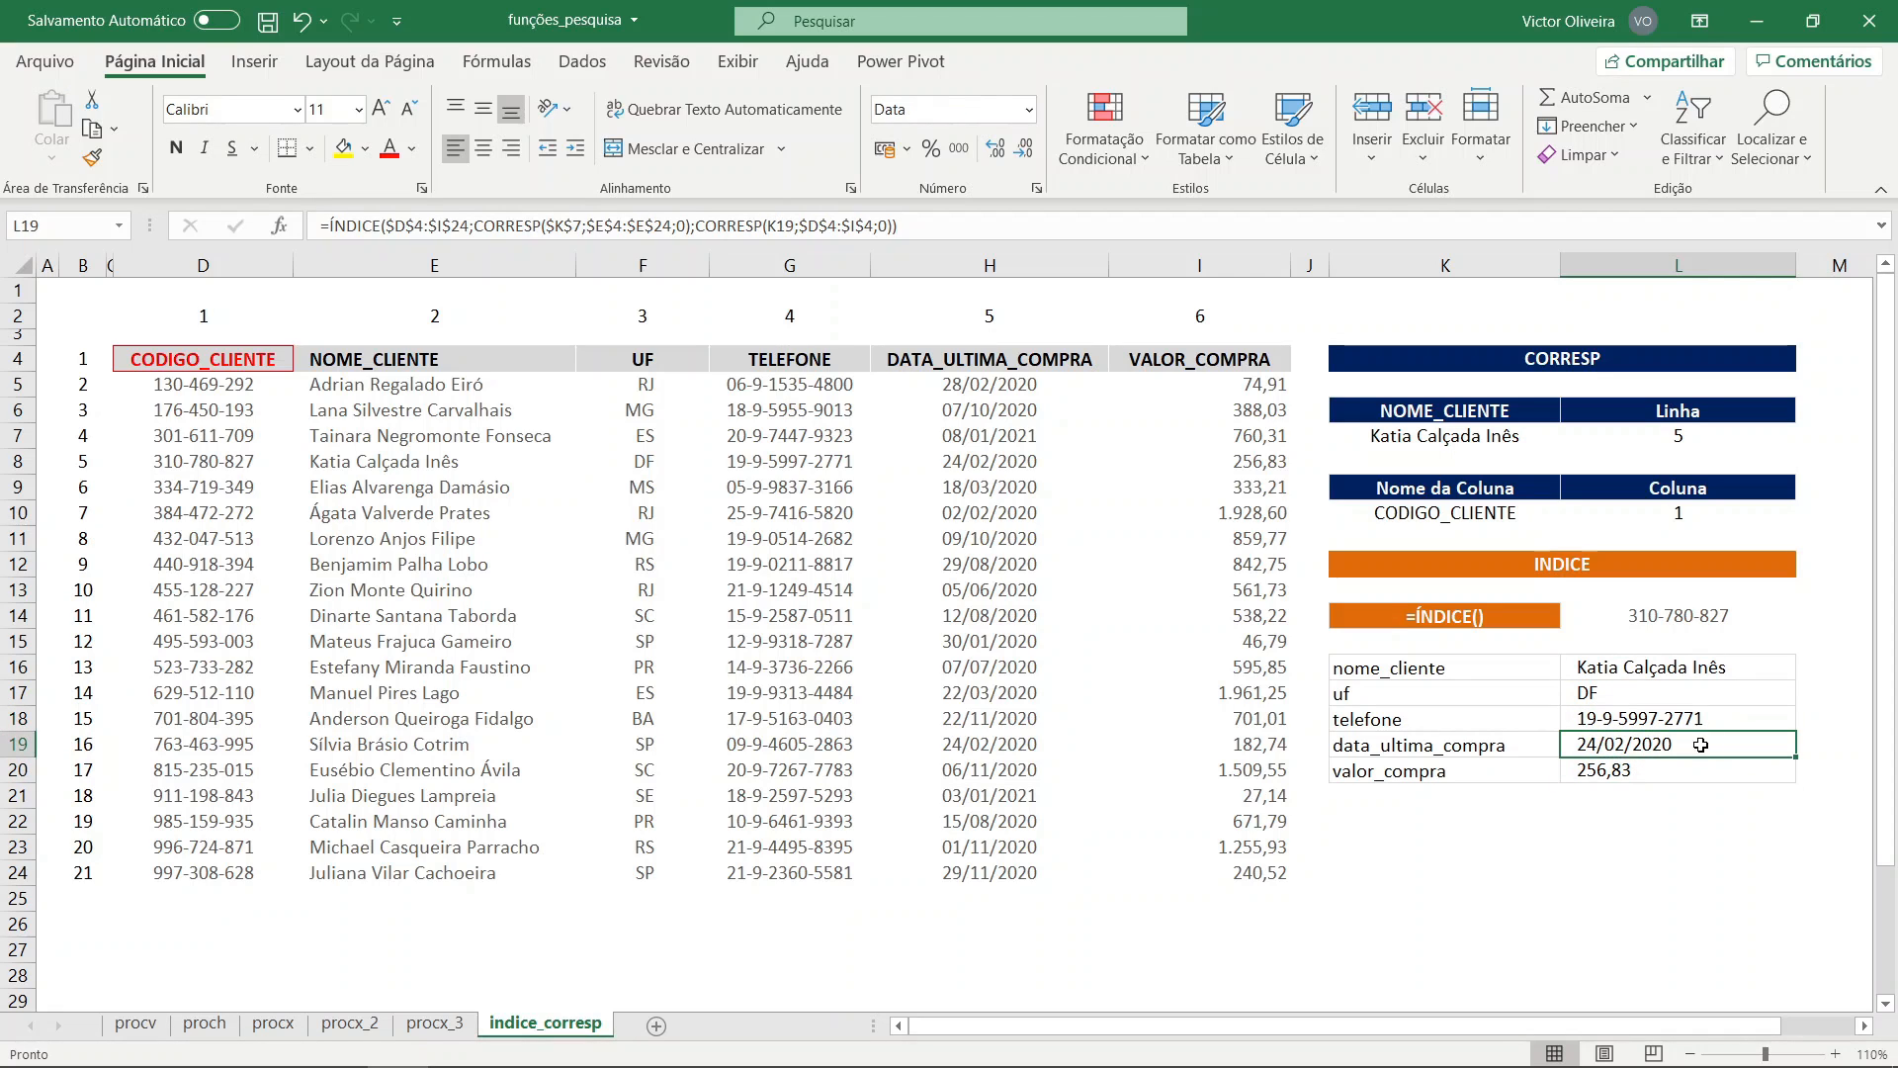
click(1699, 769)
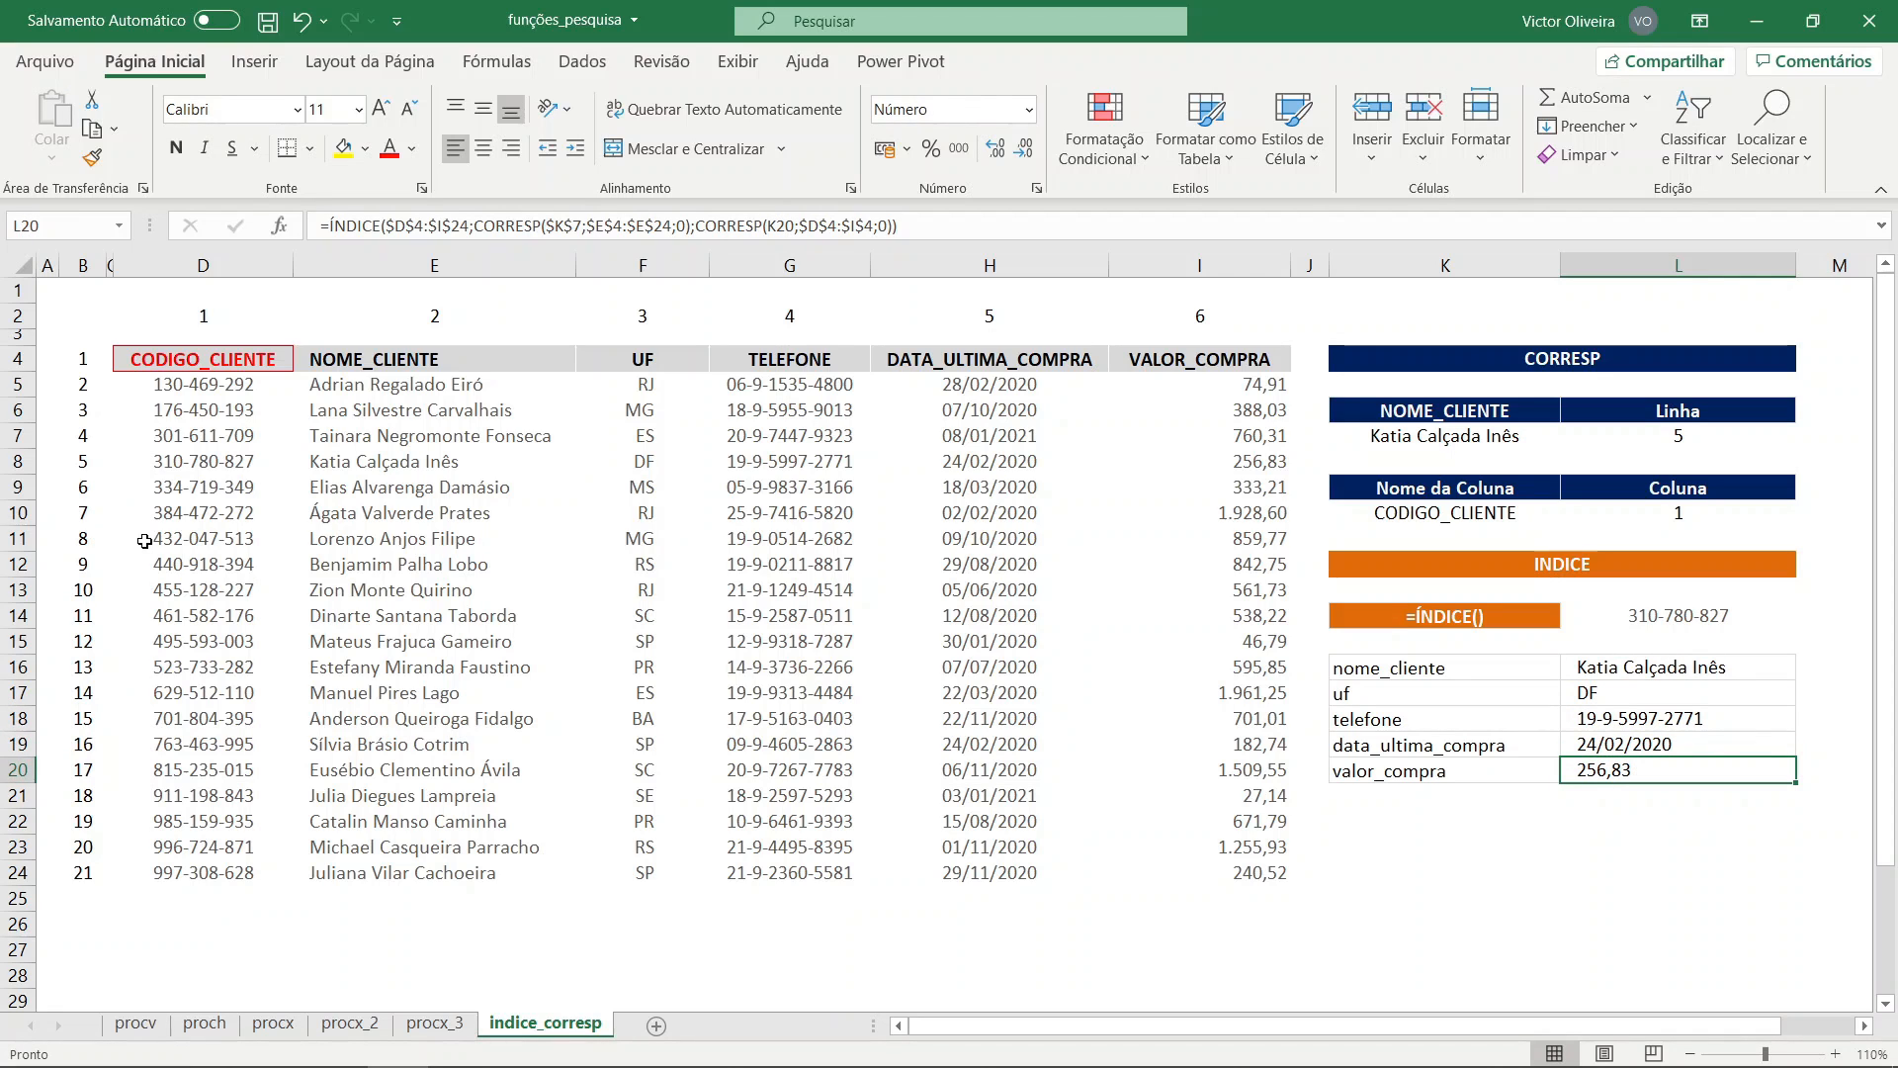
- Highlight the looked-up customer's record, D8:I8, with a yellow fill
drag(1213, 482, 1214, 461)
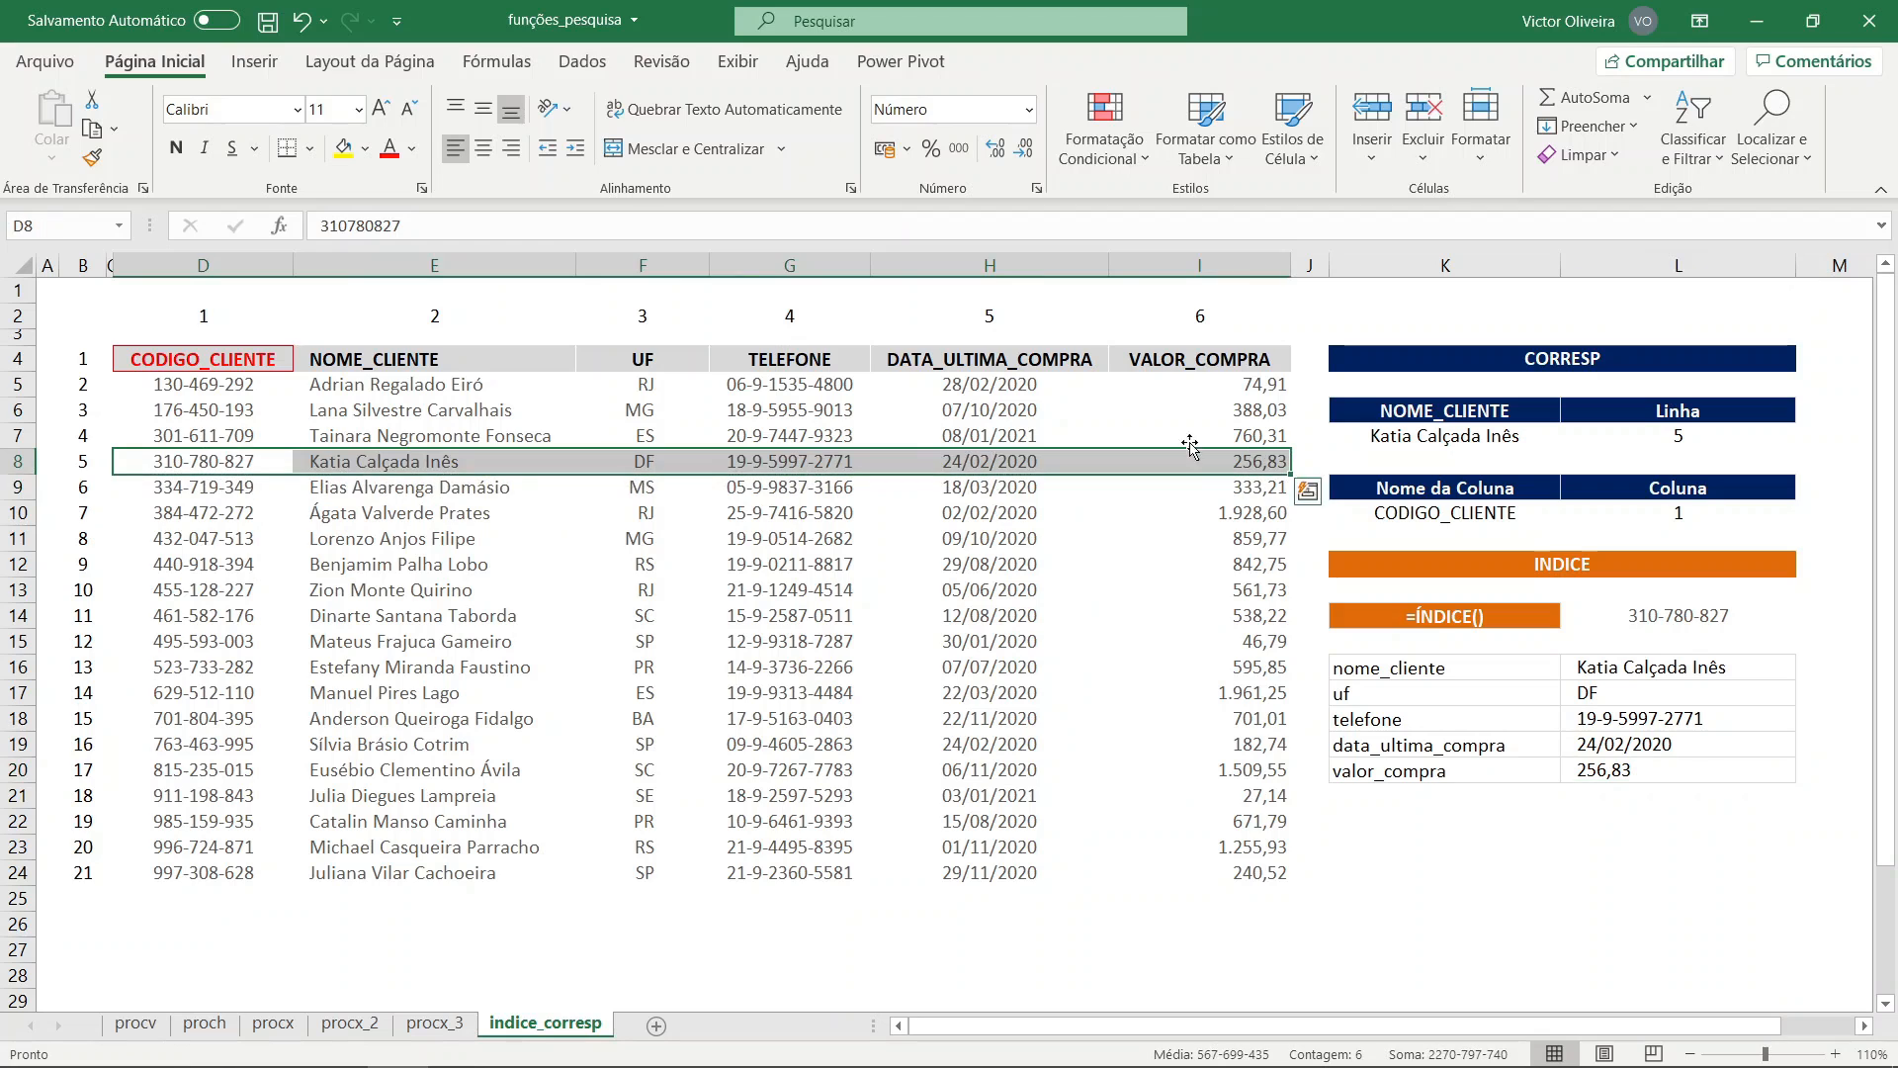
click(343, 148)
click(1023, 635)
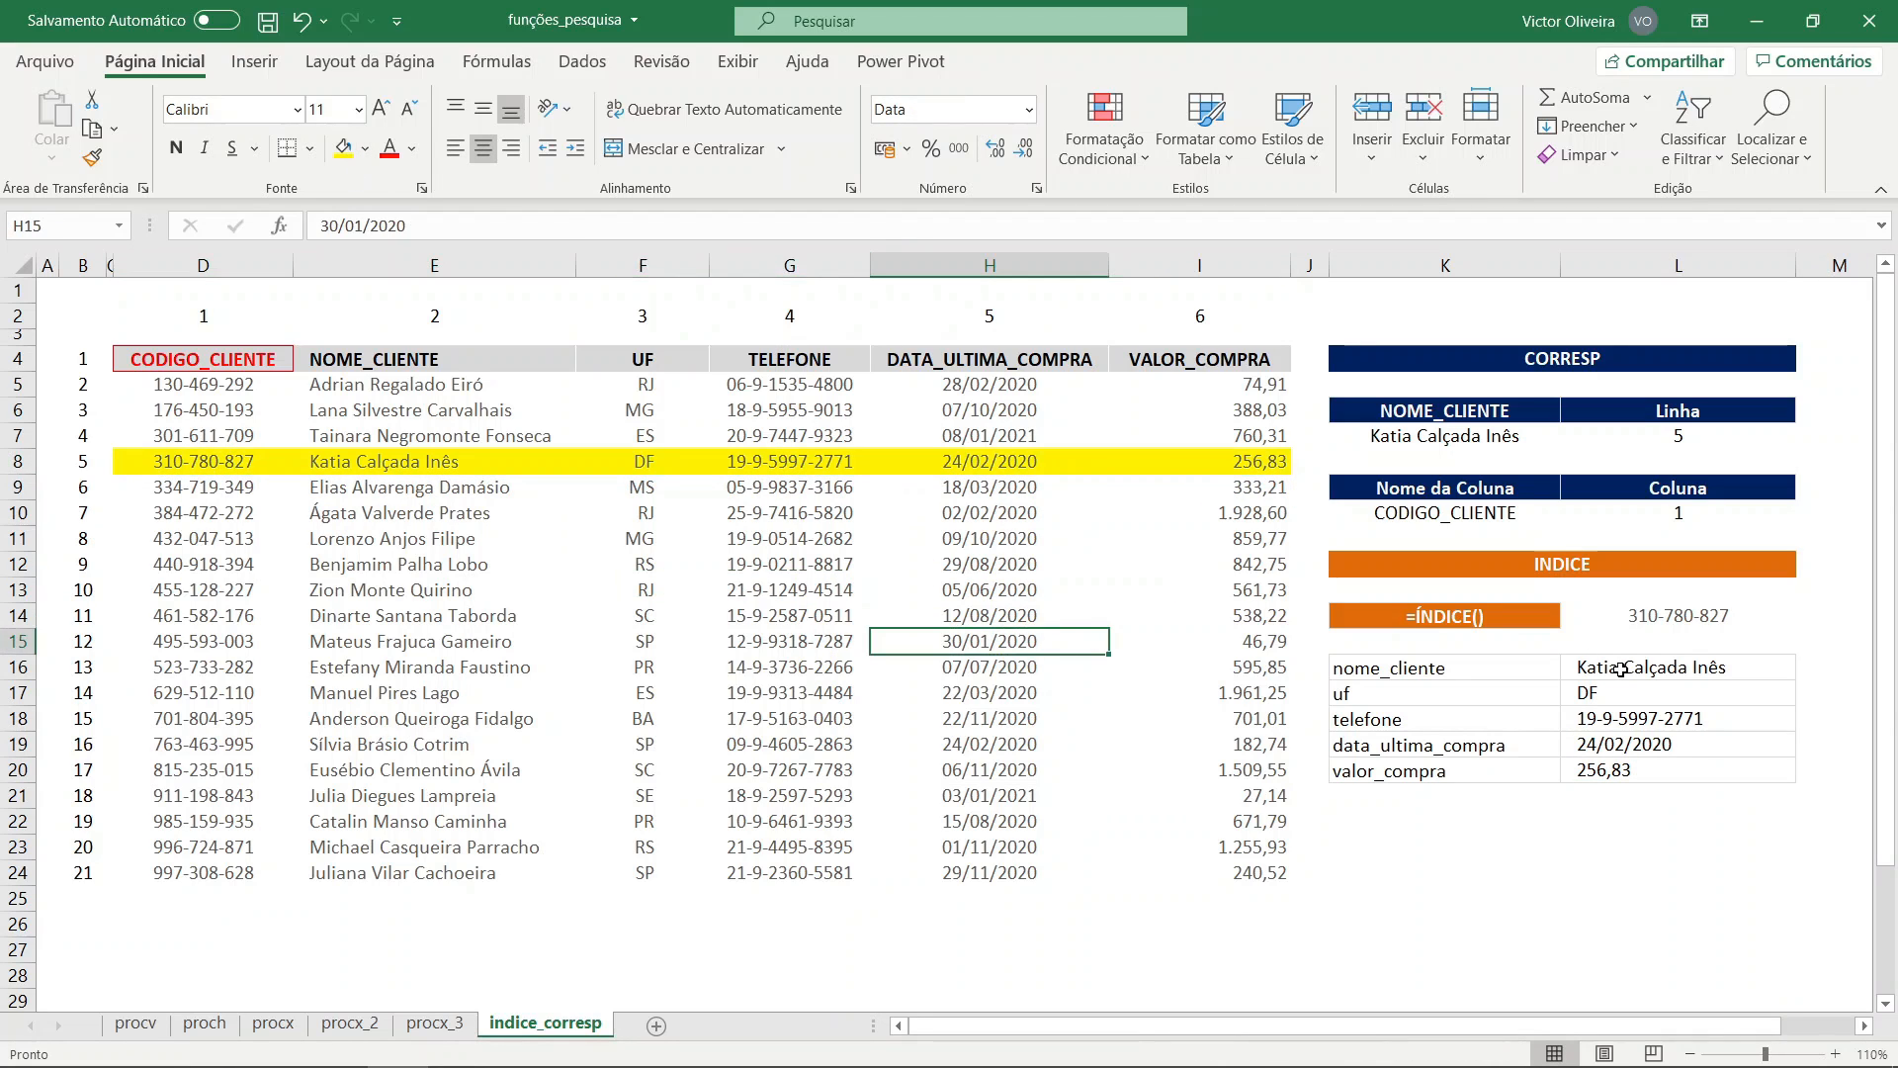
- Compare the results in L16:L20 with the matching fields of the highlighted customer row
click(1587, 658)
click(360, 460)
click(1707, 703)
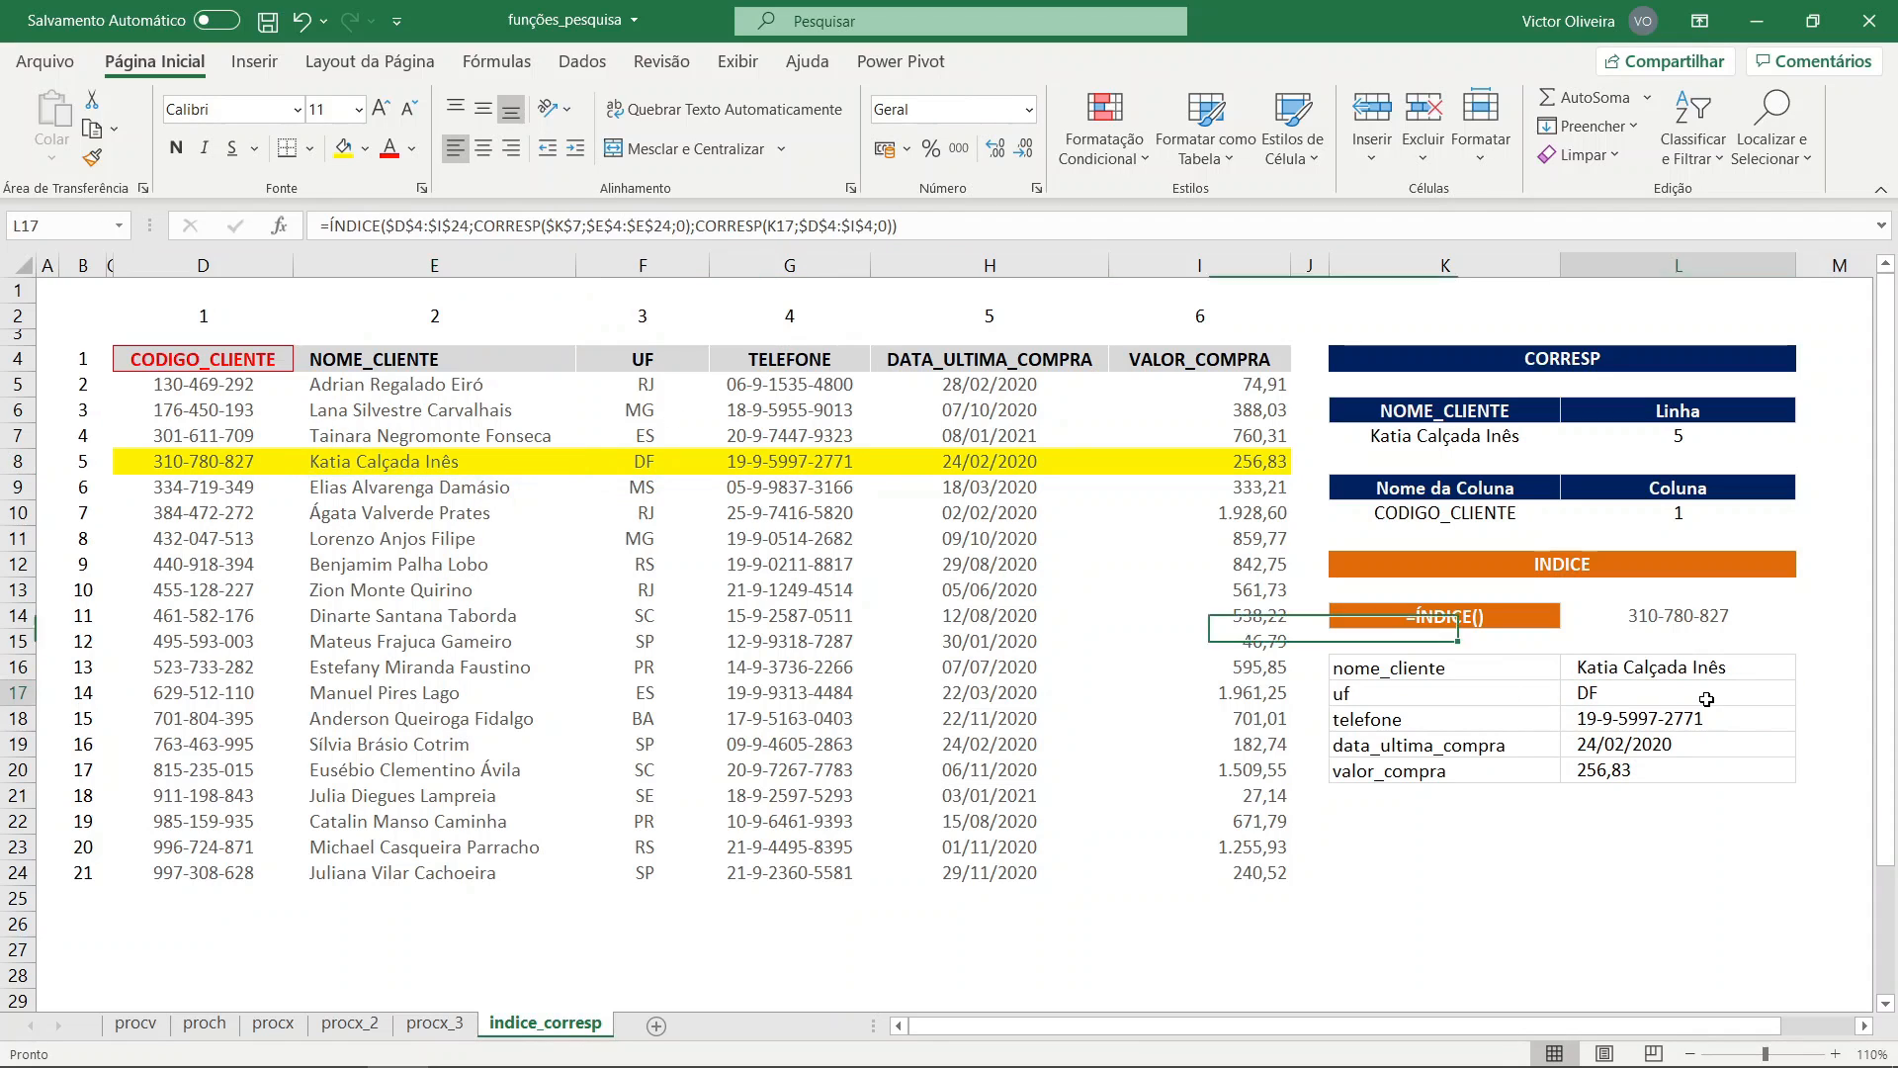
click(656, 463)
click(802, 463)
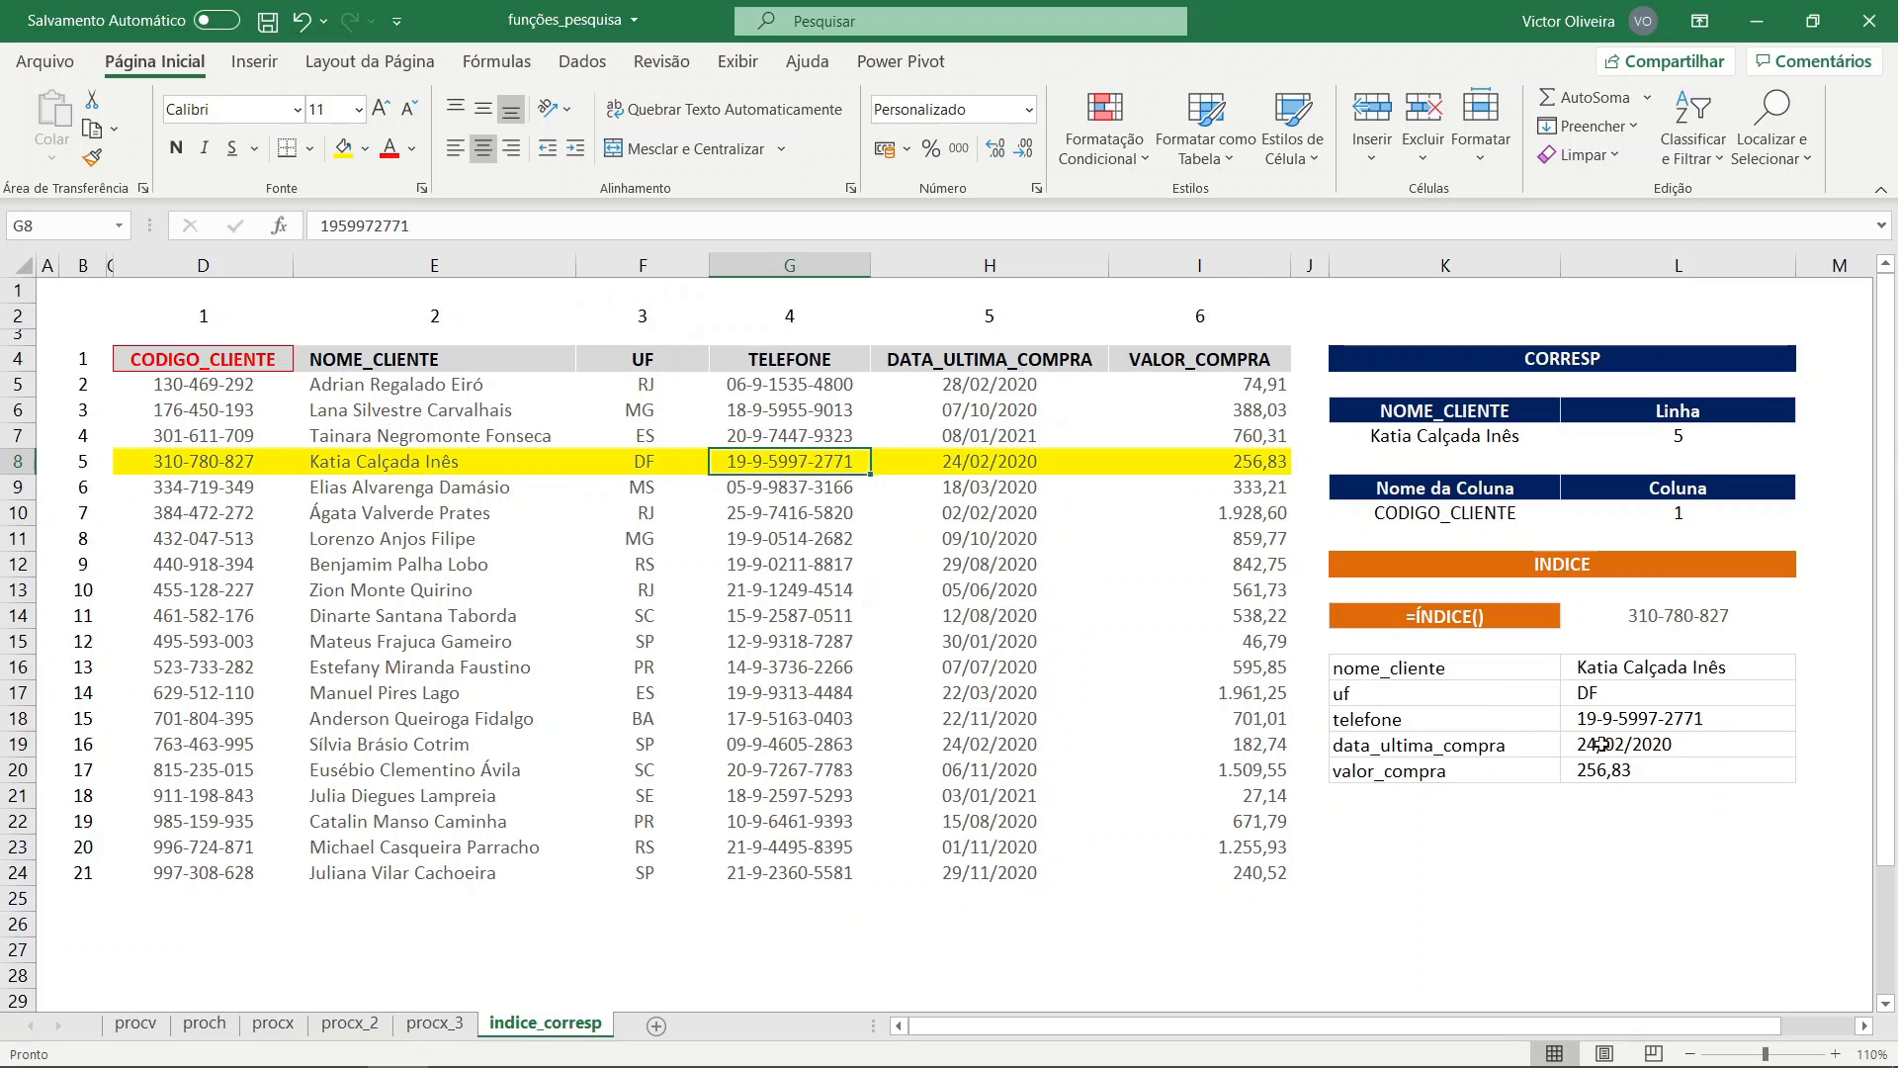
click(1703, 721)
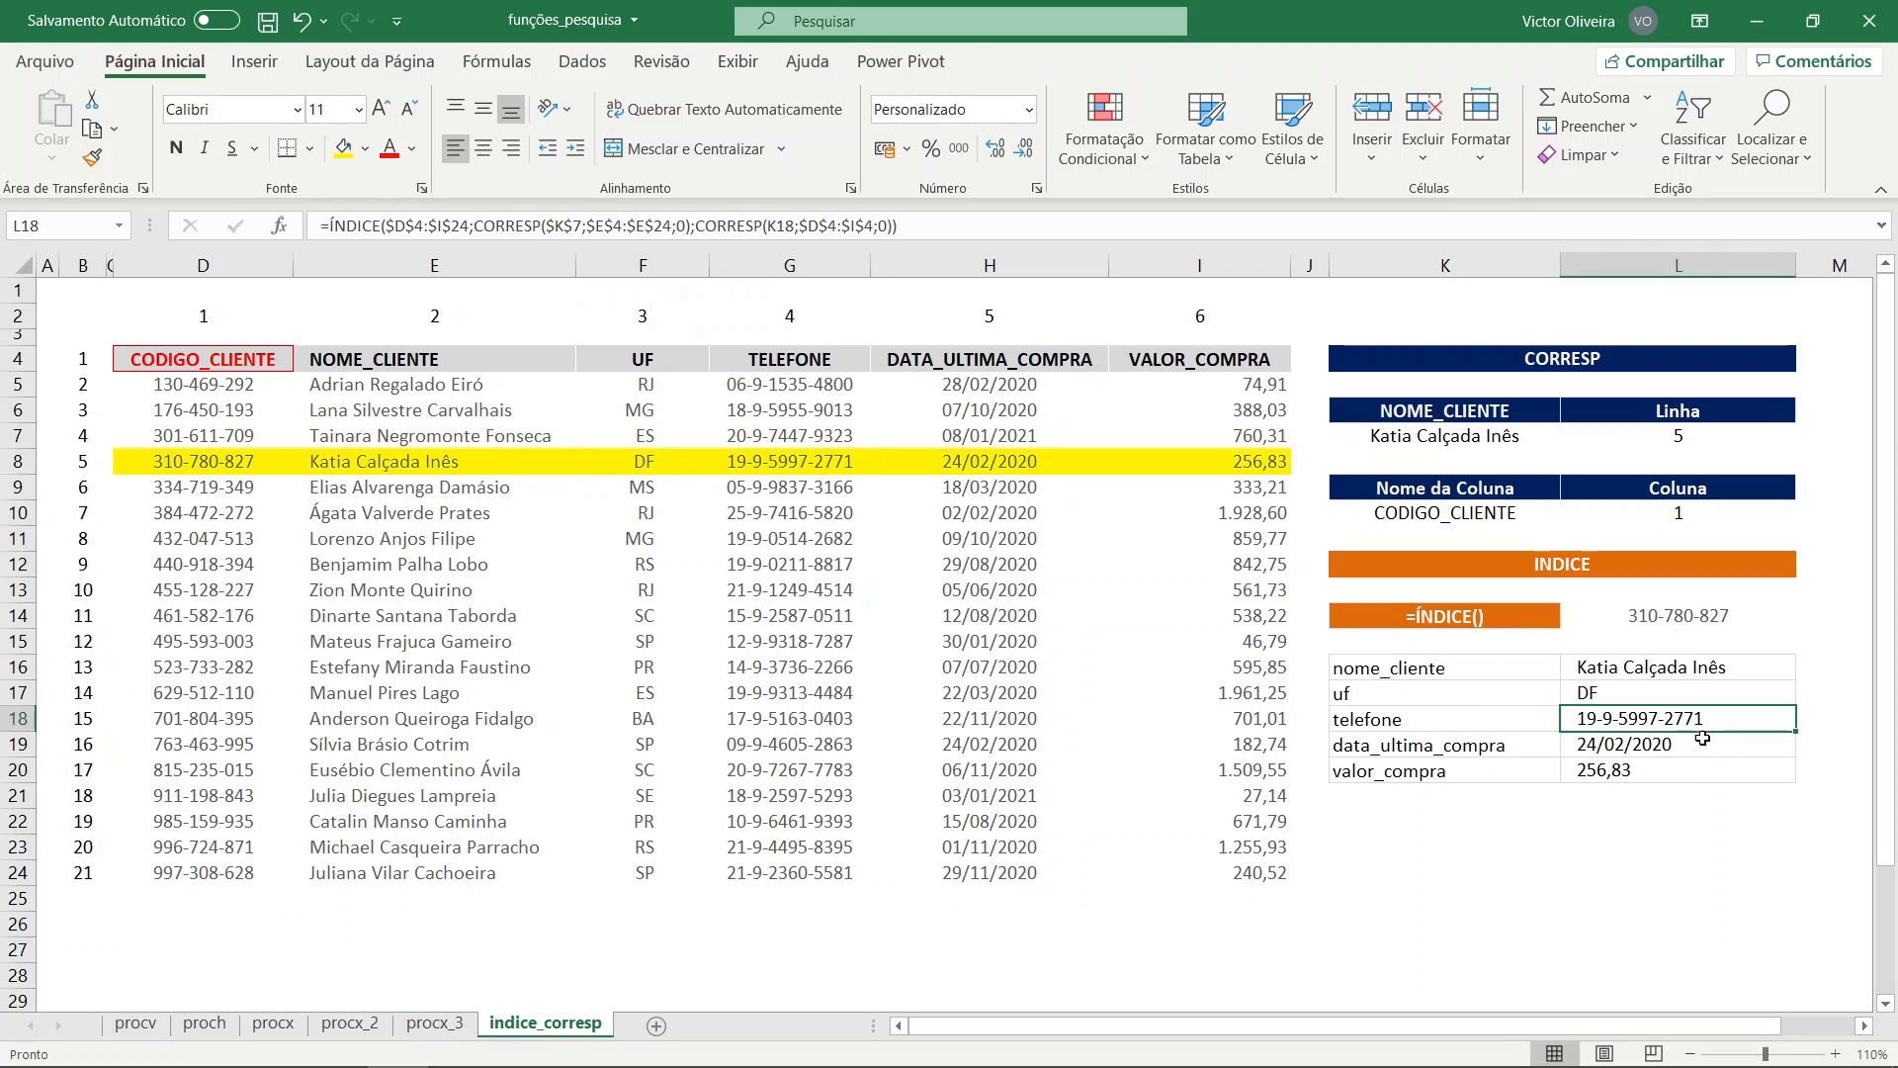
click(802, 466)
click(1610, 744)
click(1615, 768)
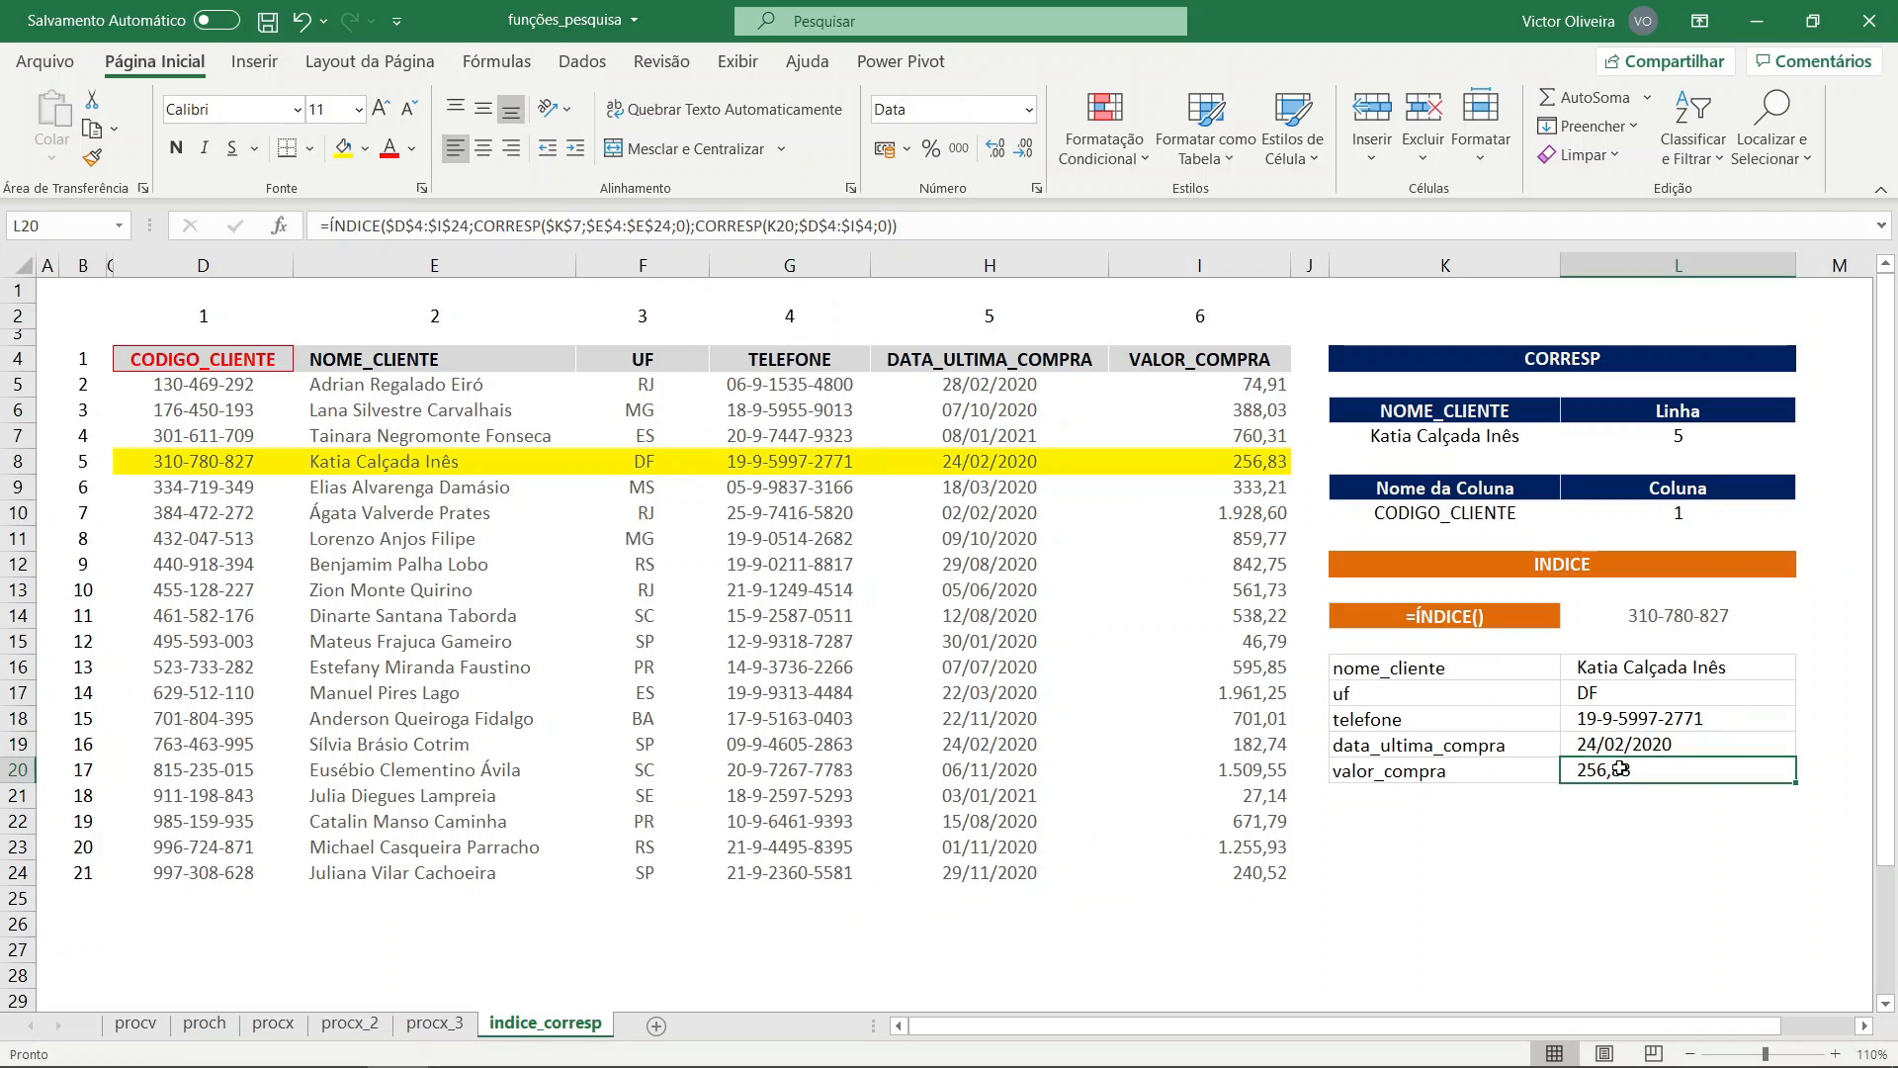
click(1732, 804)
click(1718, 830)
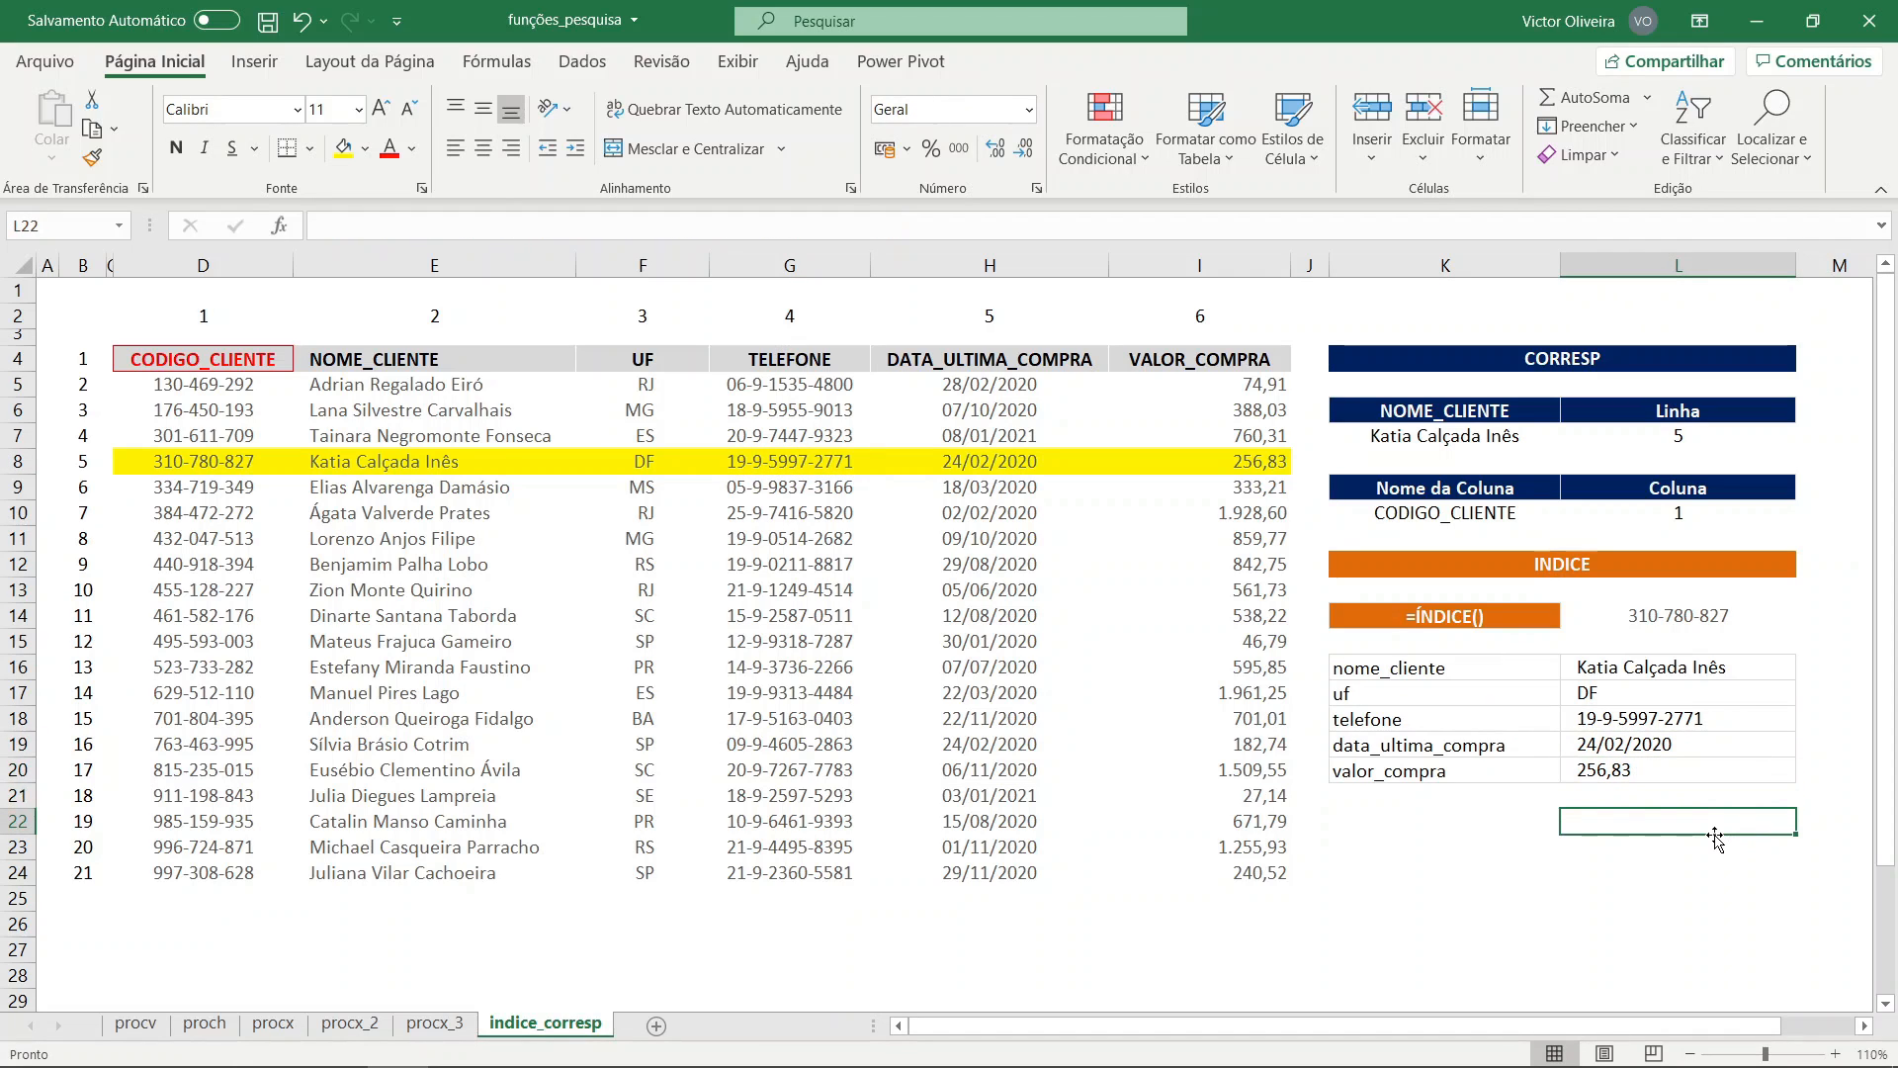